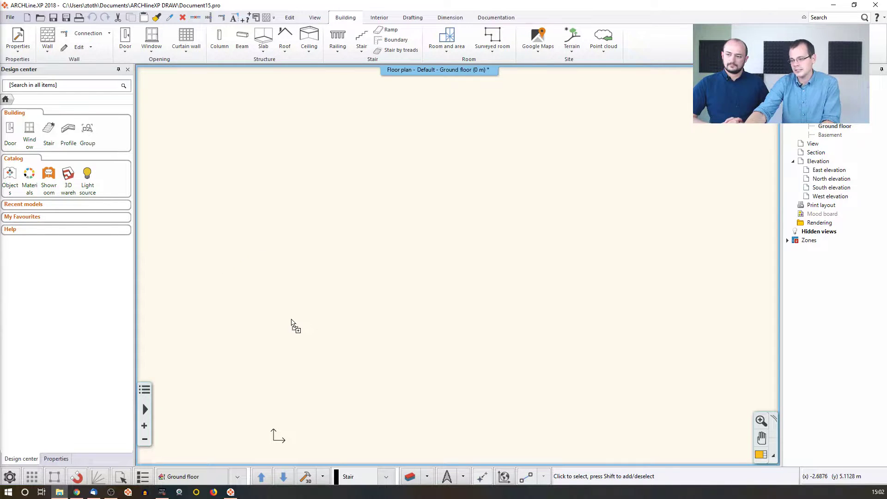
# Paste the scanned floor plan image onto the ground floor plan and size it to about 9.8 by 7.5 m
pyautogui.hotkey('ctrl', 'v')
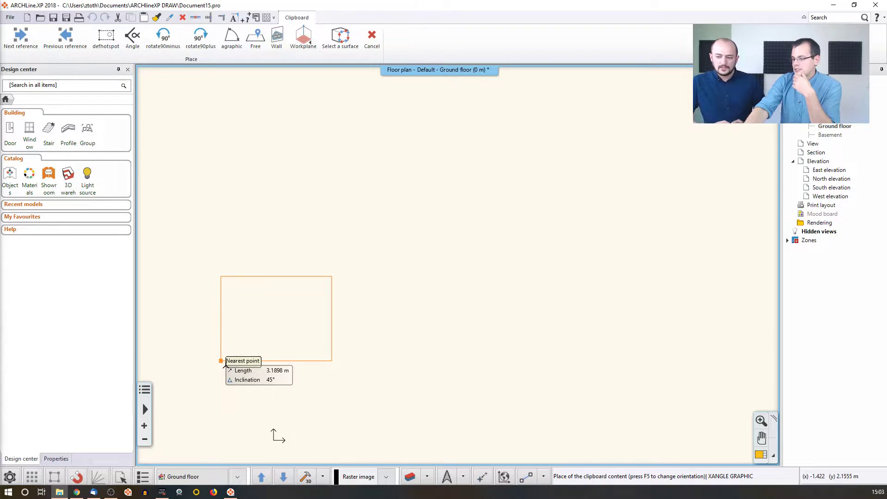
pyautogui.click(223, 380)
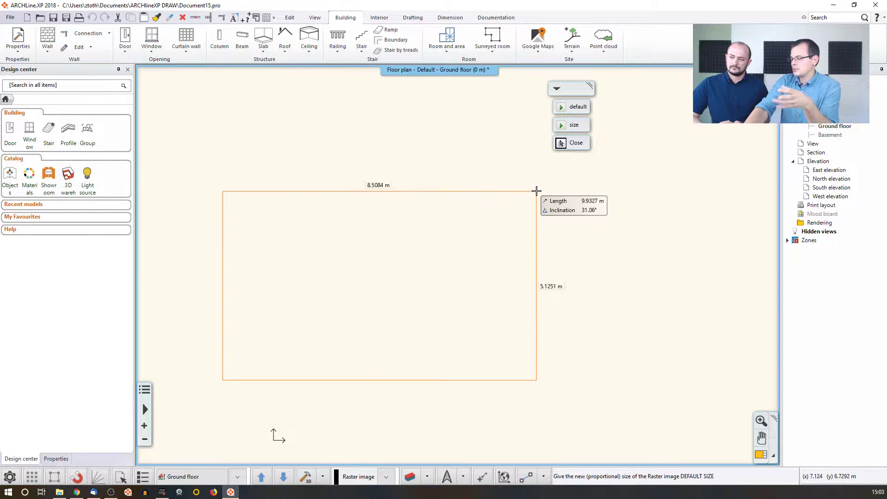
pyautogui.click(584, 176)
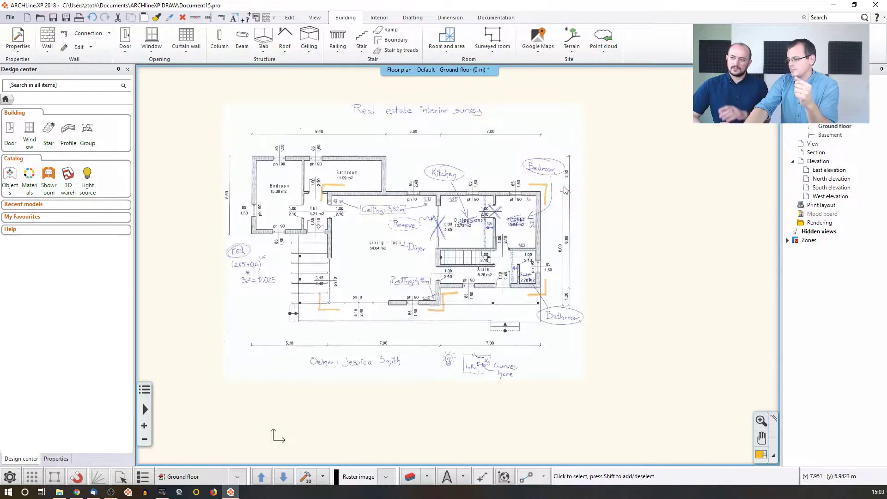
pyautogui.moveTo(459, 210); pyautogui.dragTo(467, 218, button='middle')
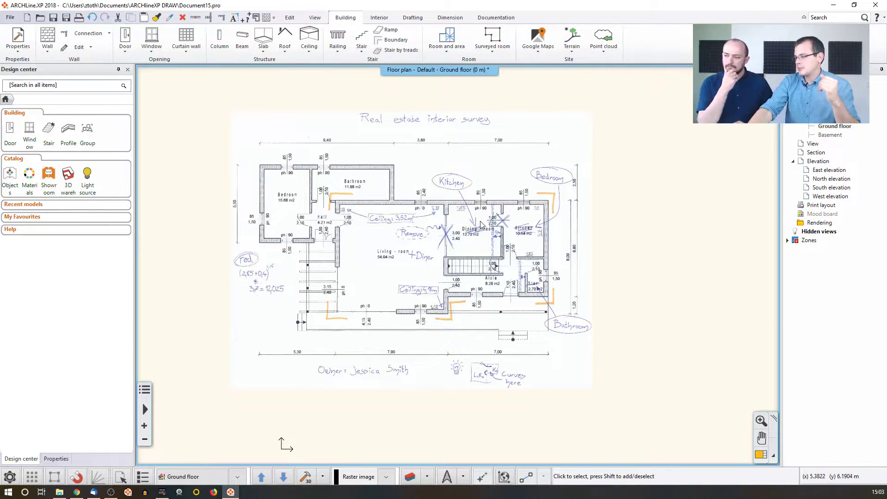
# Check the placed plan image's X and Y size in its properties, then deselect it
pyautogui.click(408, 226)
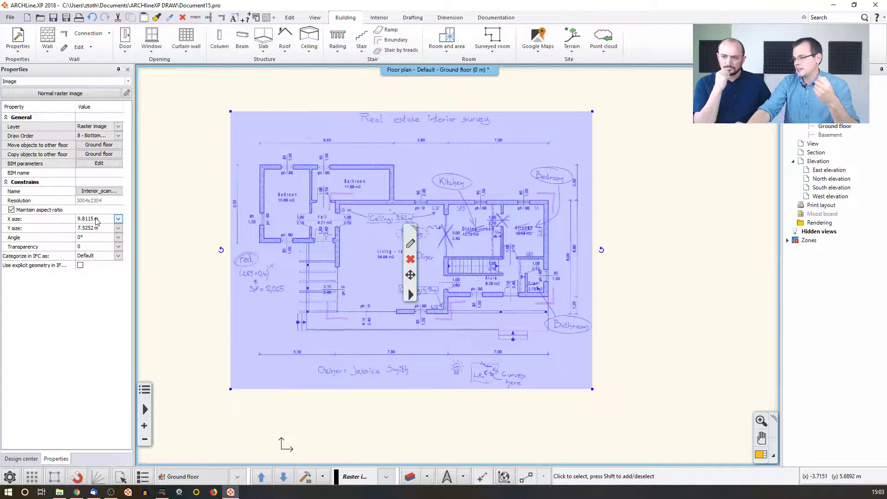
pyautogui.click(204, 174)
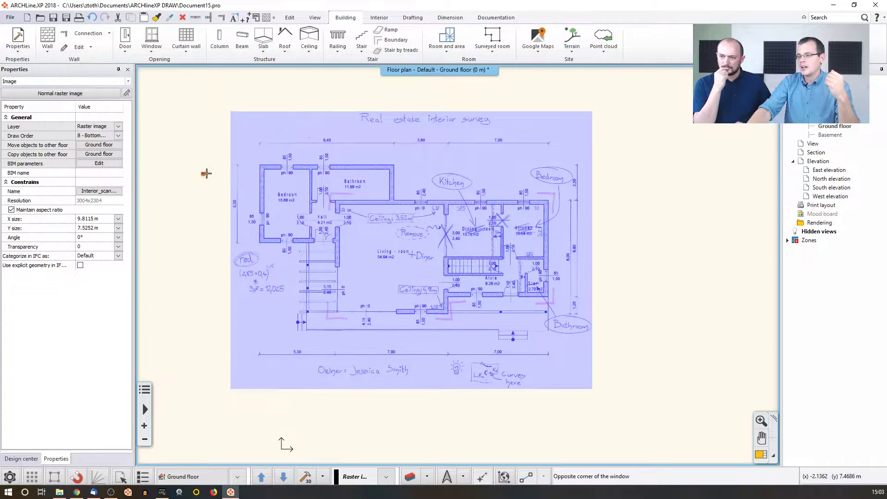
pyautogui.moveTo(301, 165); pyautogui.dragTo(309, 189, button='middle')
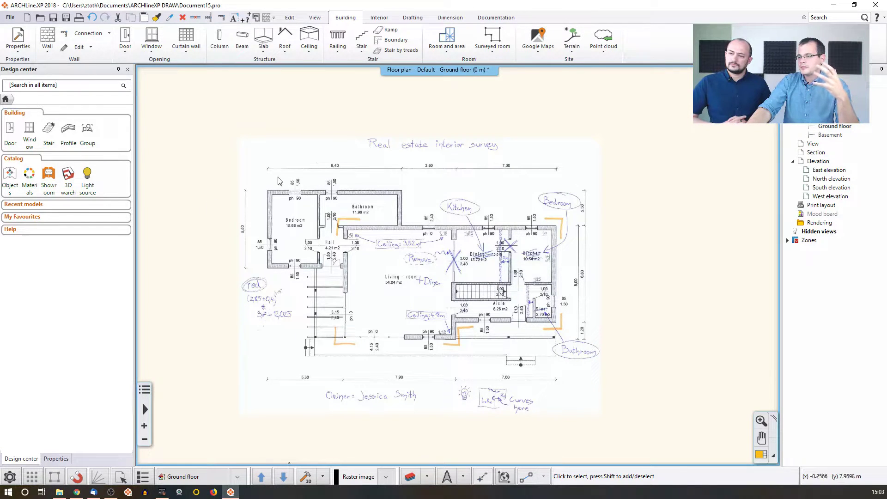
# Start calibrating the plan image and set the start point at the left tick of the 9,40 dimension line
pyautogui.scroll(4, 433, 181)
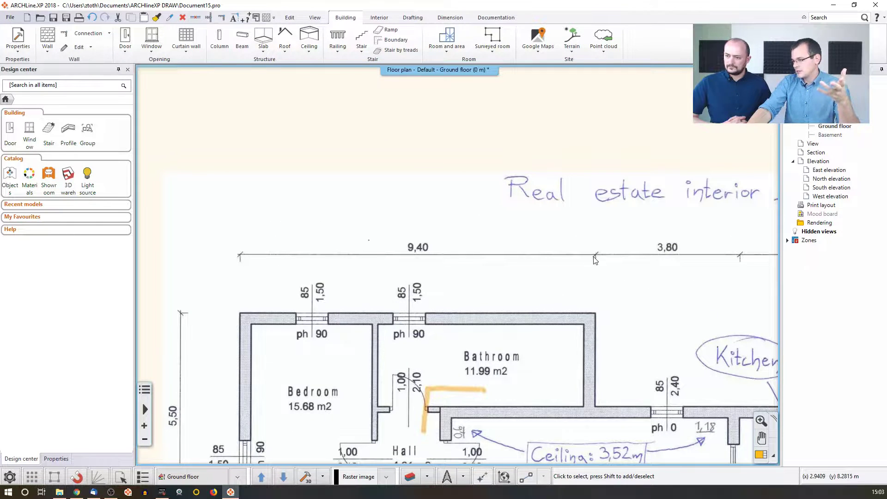
pyautogui.moveTo(566, 269); pyautogui.dragTo(540, 198, button='middle')
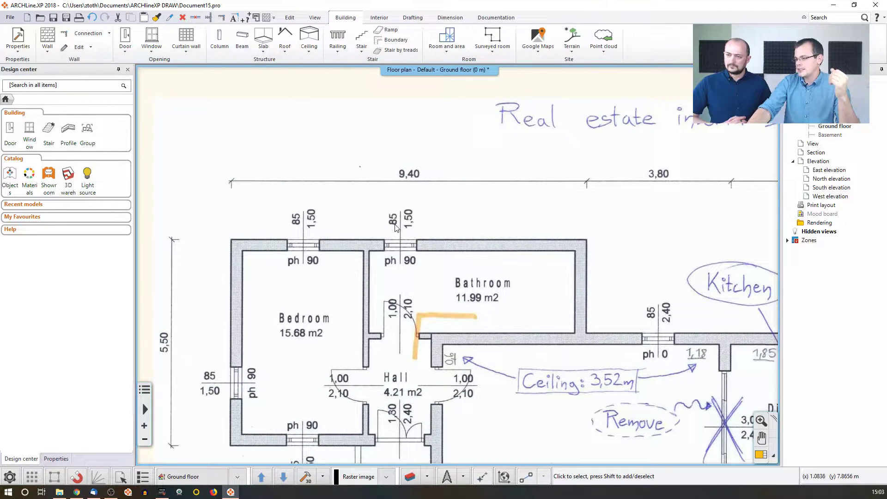
pyautogui.rightClick(370, 225)
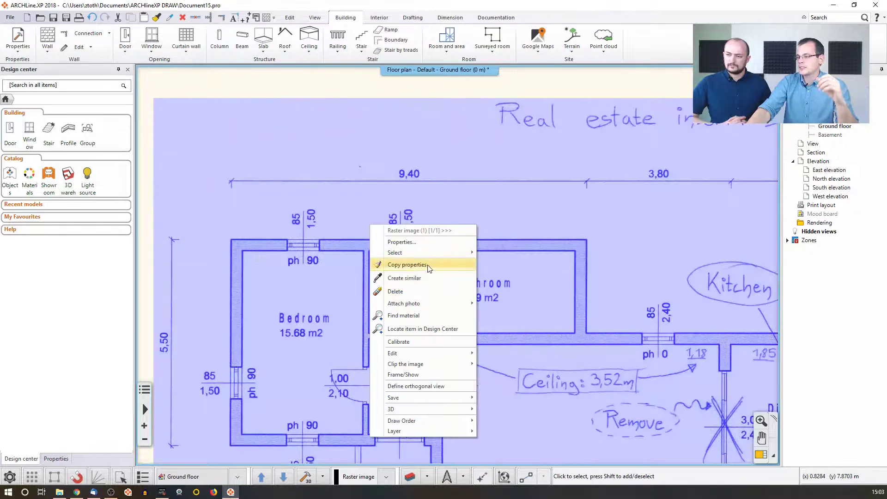
pyautogui.click(428, 342)
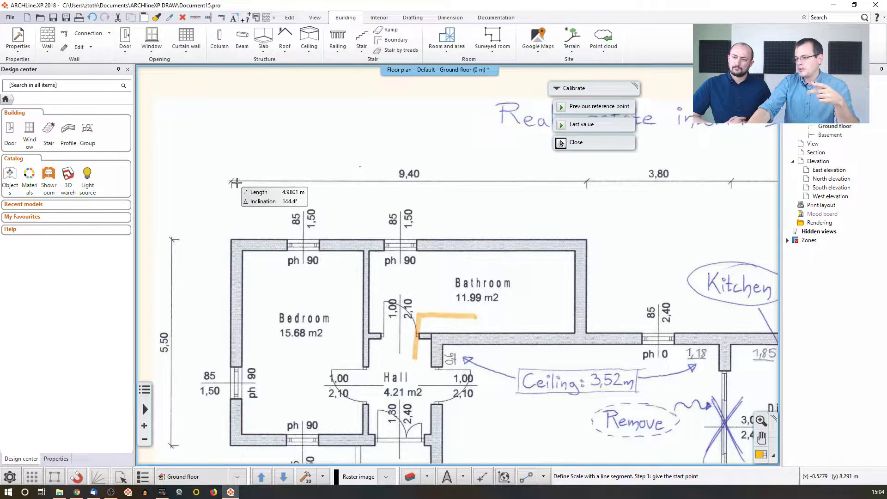
pyautogui.scroll(5, 236, 183)
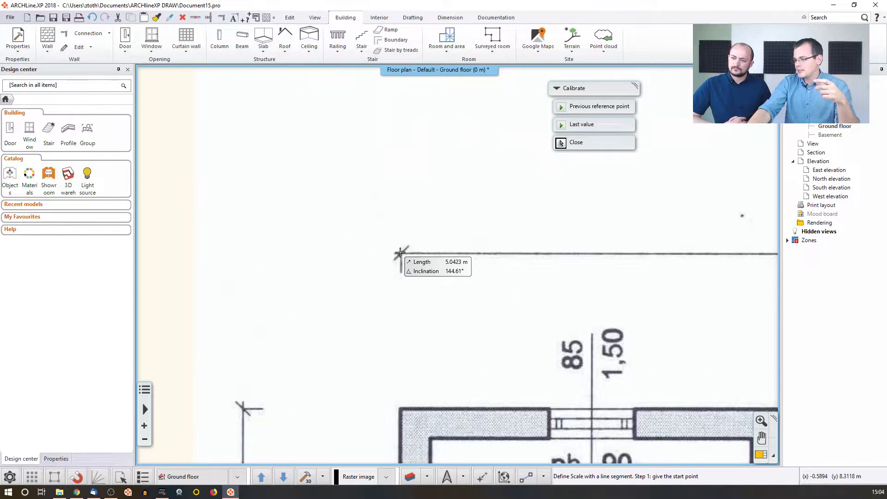
pyautogui.scroll(3, 372, 245)
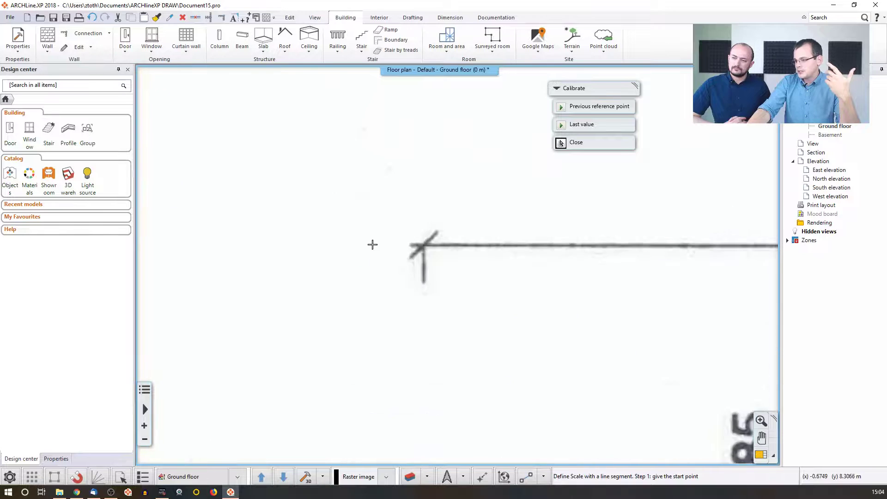
pyautogui.scroll(2, 371, 245)
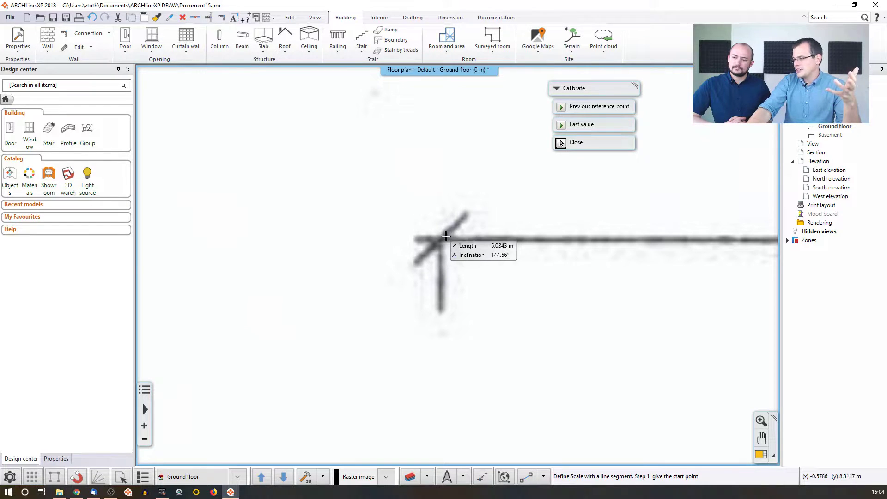
pyautogui.scroll(-2, 439, 241)
pyautogui.scroll(-3, 439, 241)
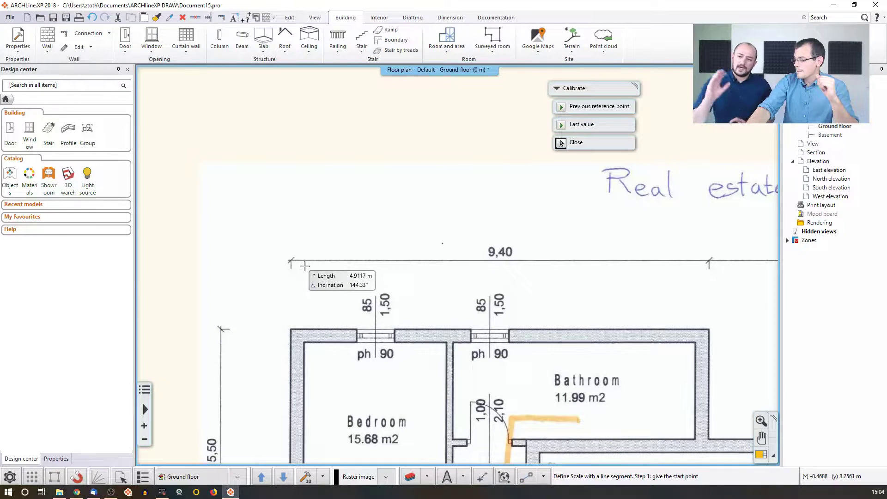
pyautogui.scroll(5, 305, 267)
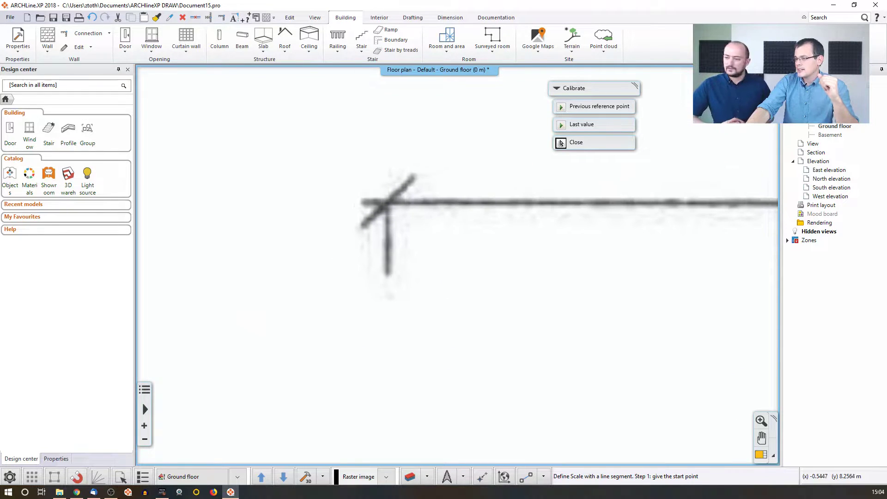
pyautogui.moveTo(392, 199); pyautogui.dragTo(333, 231, button='middle')
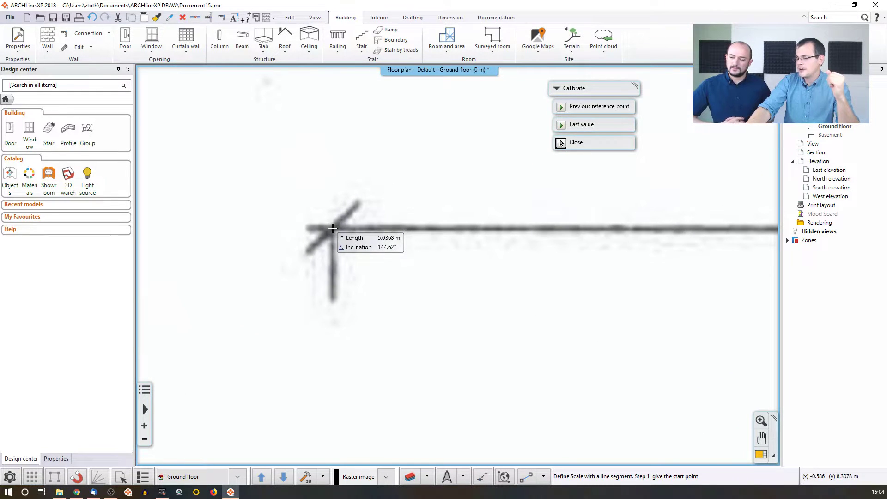
pyautogui.click(333, 228)
# Set the calibration end point at the right tick of the 9,40 dimension line and enter a real-world distance of 9,4
pyautogui.scroll(-5, 489, 236)
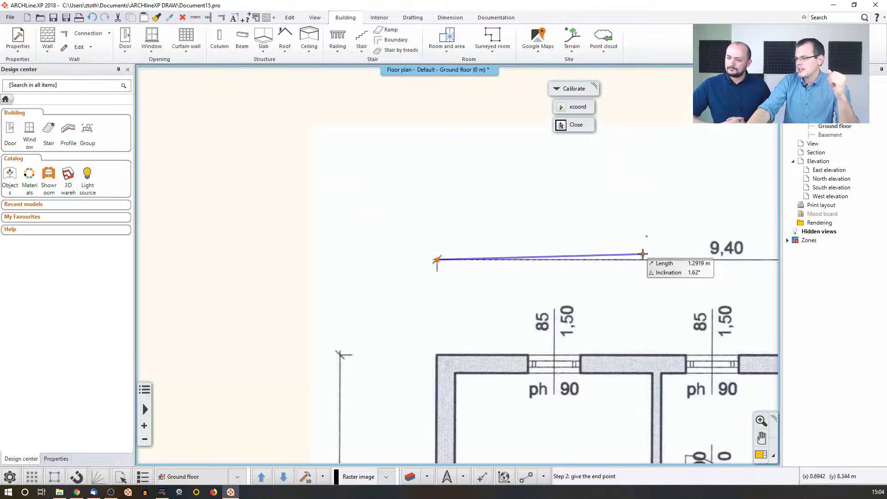
pyautogui.moveTo(456, 262); pyautogui.dragTo(293, 235, button='middle')
pyautogui.moveTo(582, 226); pyautogui.dragTo(388, 230, button='middle')
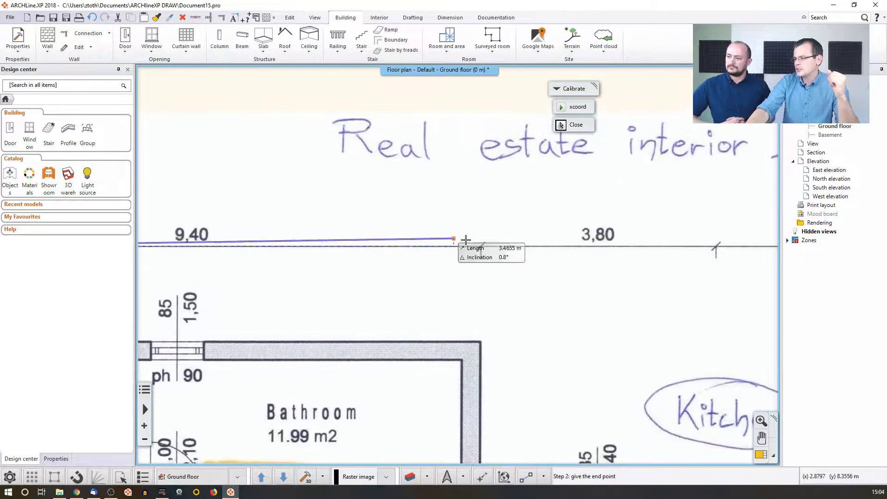
pyautogui.scroll(3, 566, 250)
pyautogui.scroll(4, 440, 232)
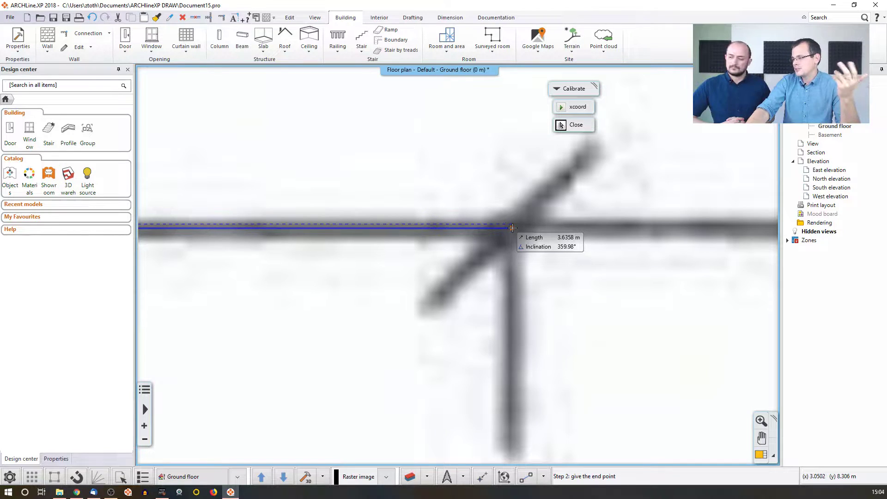
pyautogui.click(512, 228)
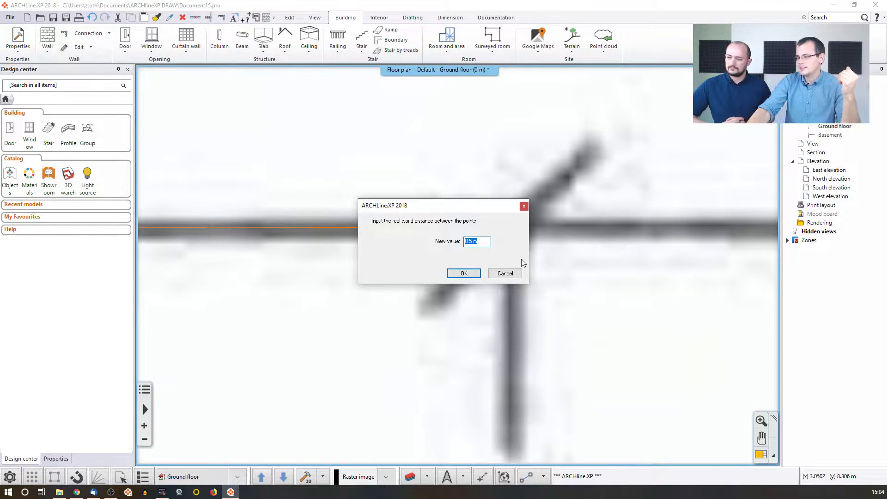
pyautogui.write('9.4')
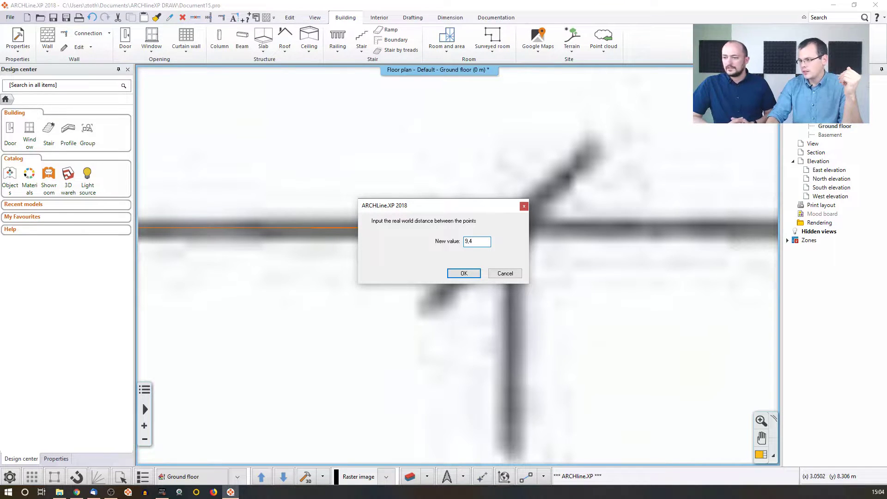
pyautogui.press('Return')
pyautogui.scroll(-4, 479, 293)
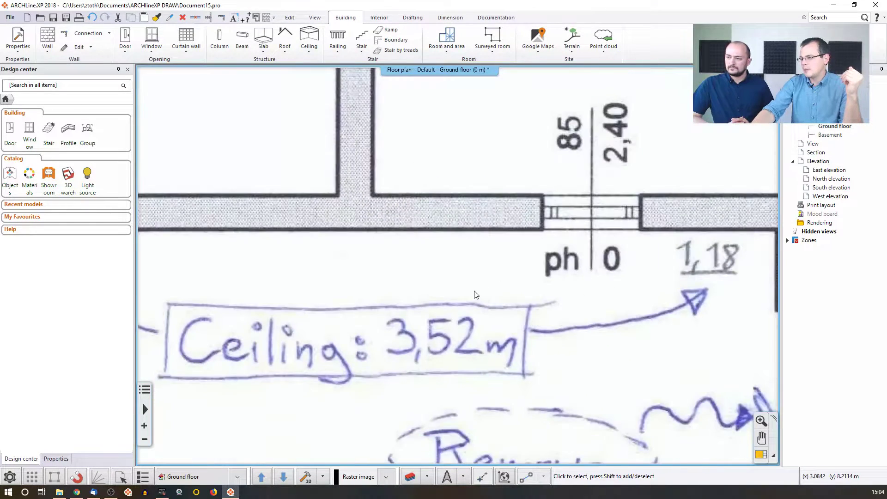
pyautogui.scroll(-5, 476, 294)
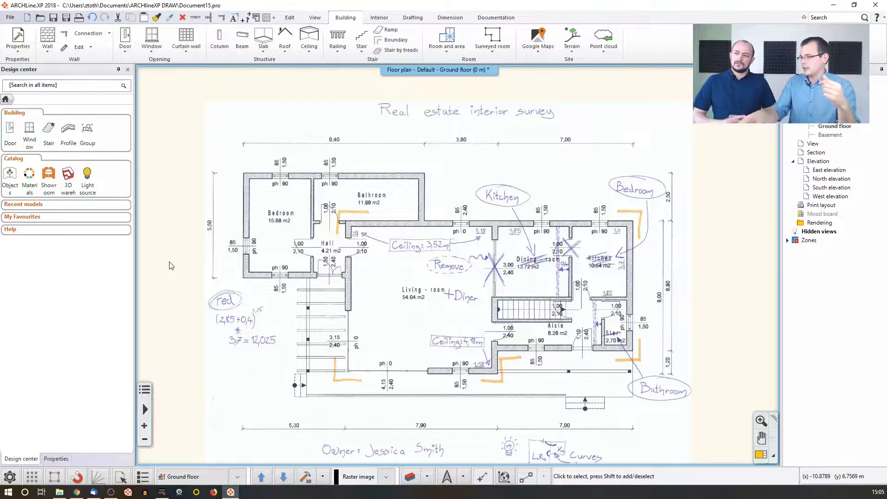
# Start cropping the plan image and move the upper crop edge to just below the handwritten survey title
pyautogui.rightClick(415, 249)
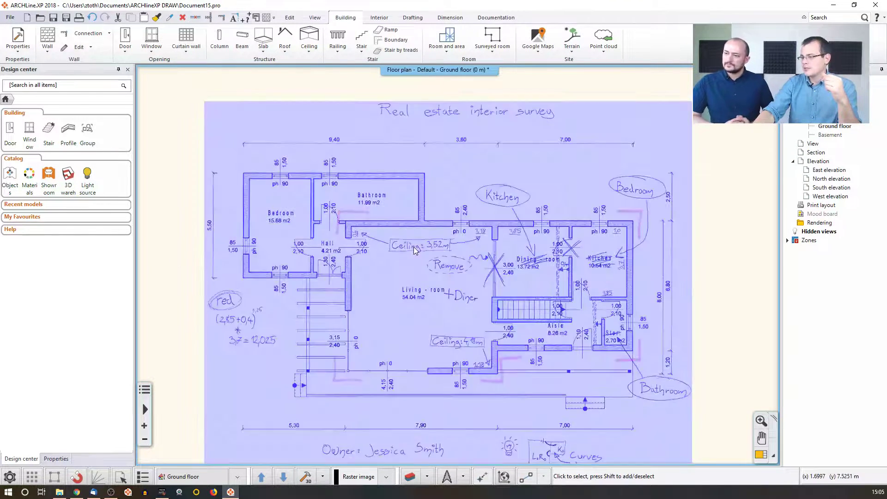
pyautogui.moveTo(464, 392)
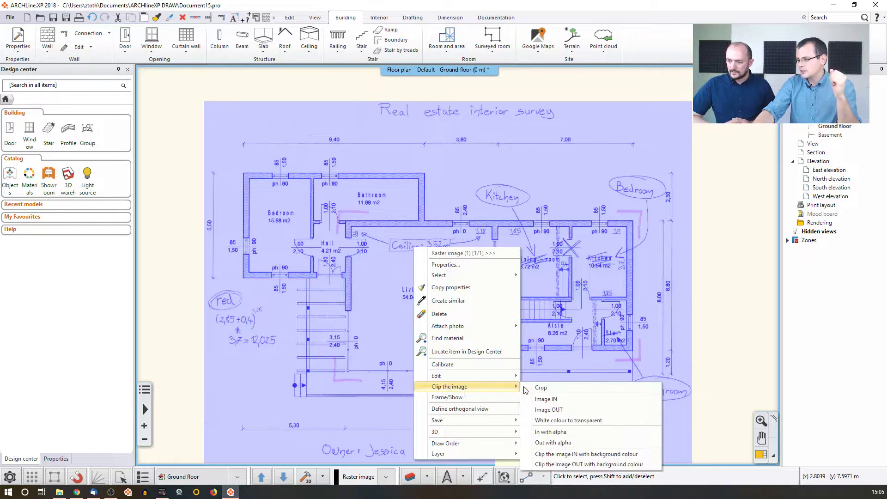
pyautogui.click(552, 388)
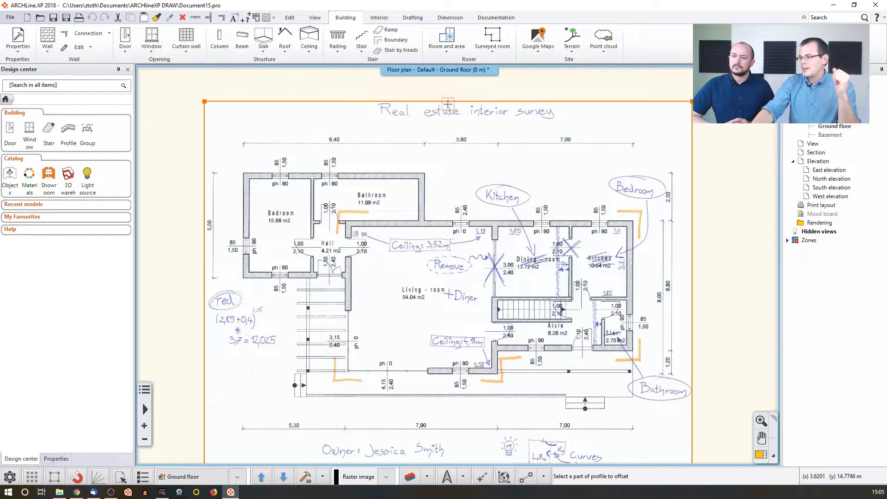
pyautogui.click(498, 100)
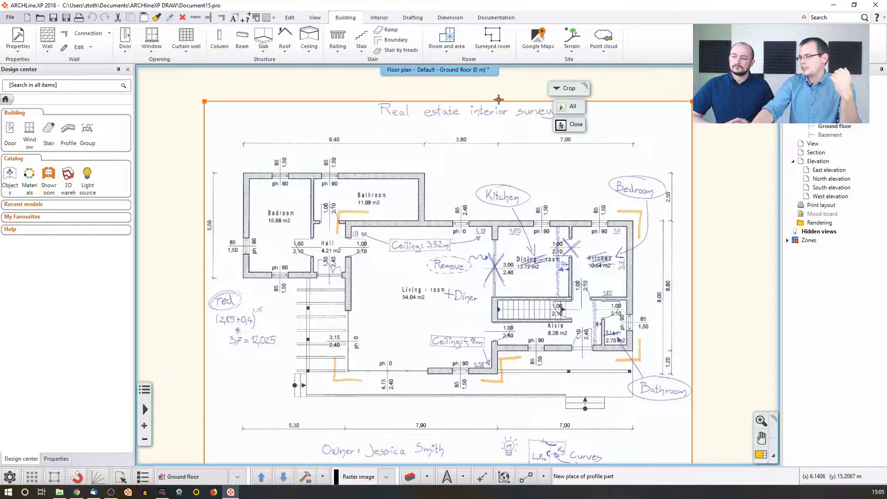
pyautogui.scroll(3, 492, 167)
pyautogui.click(475, 246)
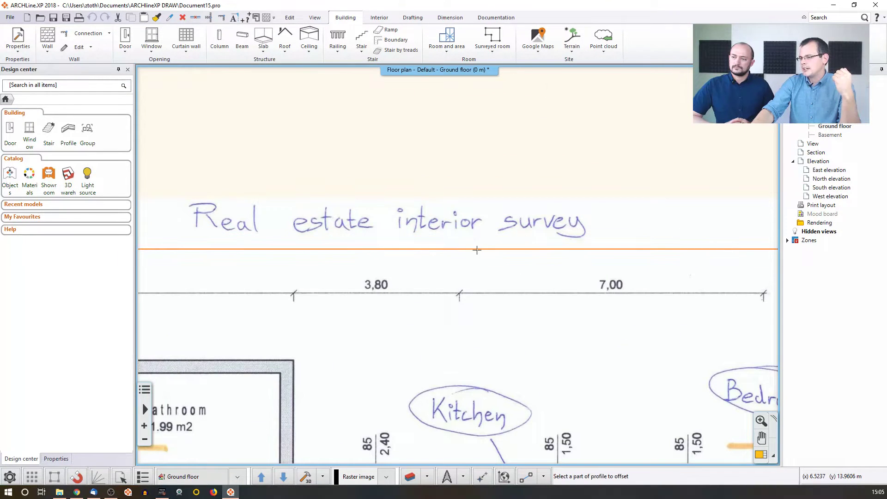
# Move the lower crop edge to between the bottom dimension line and the handwritten owner note, and finish the crop
pyautogui.scroll(-4, 475, 246)
pyautogui.scroll(4, 444, 345)
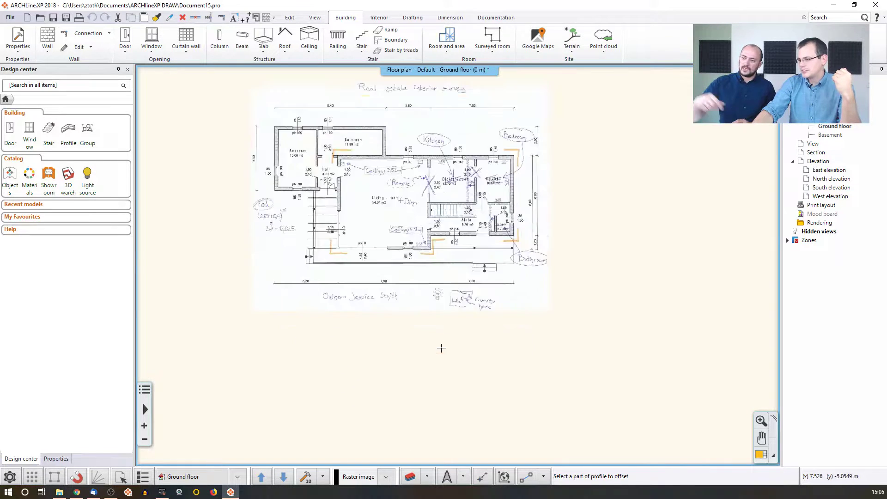
pyautogui.click(401, 270)
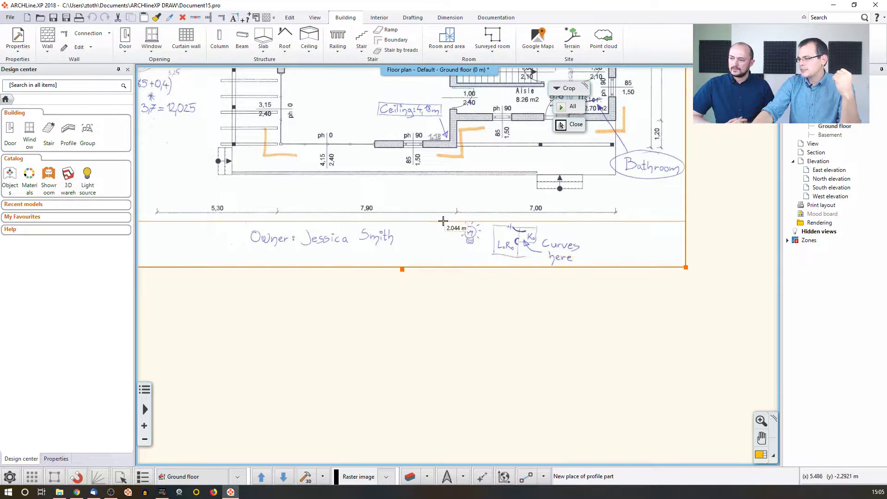
pyautogui.click(458, 266)
pyautogui.scroll(-1, 458, 266)
pyautogui.scroll(-2, 542, 246)
pyautogui.scroll(2, 483, 225)
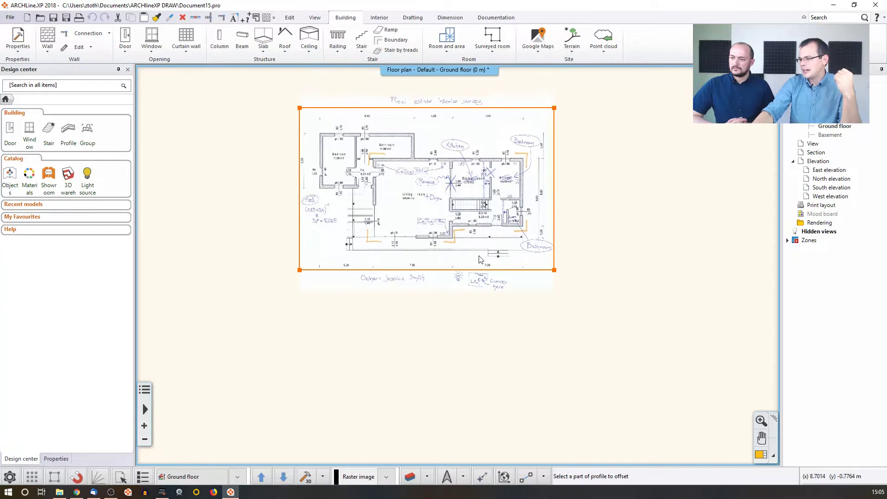
pyautogui.click(460, 217)
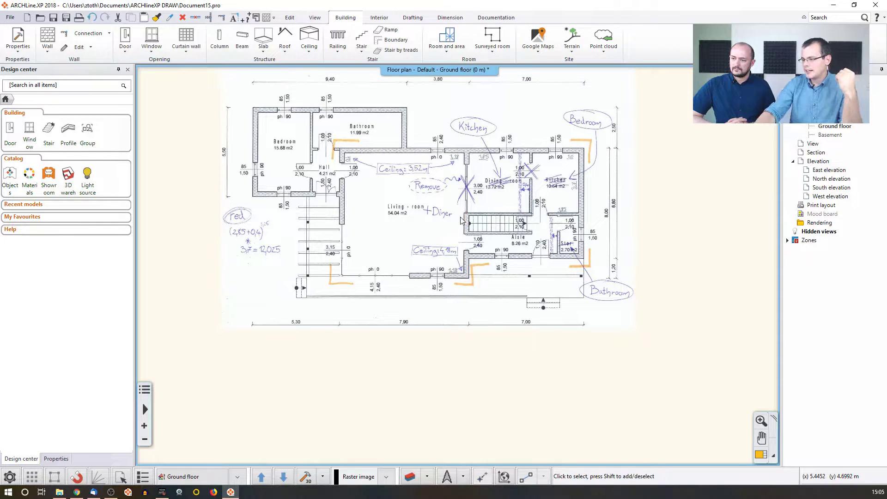
pyautogui.moveTo(341, 215); pyautogui.dragTo(341, 261, button='middle')
pyautogui.scroll(3, 234, 279)
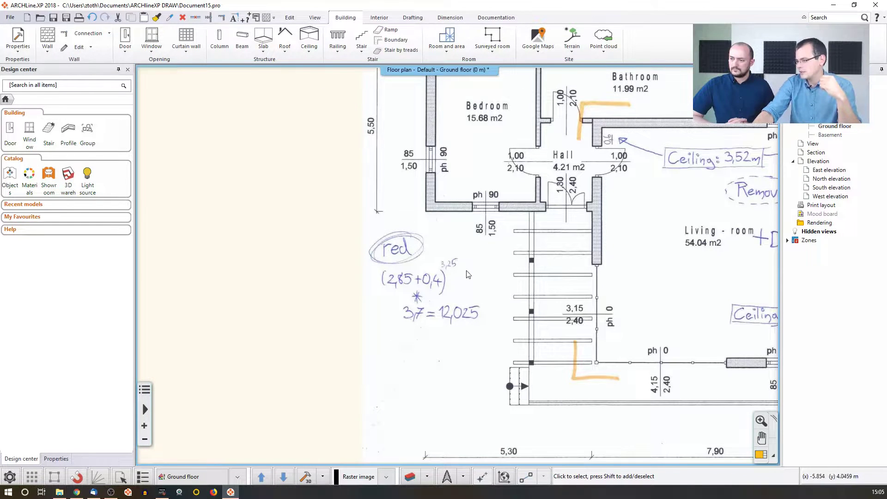
pyautogui.scroll(-2, 474, 287)
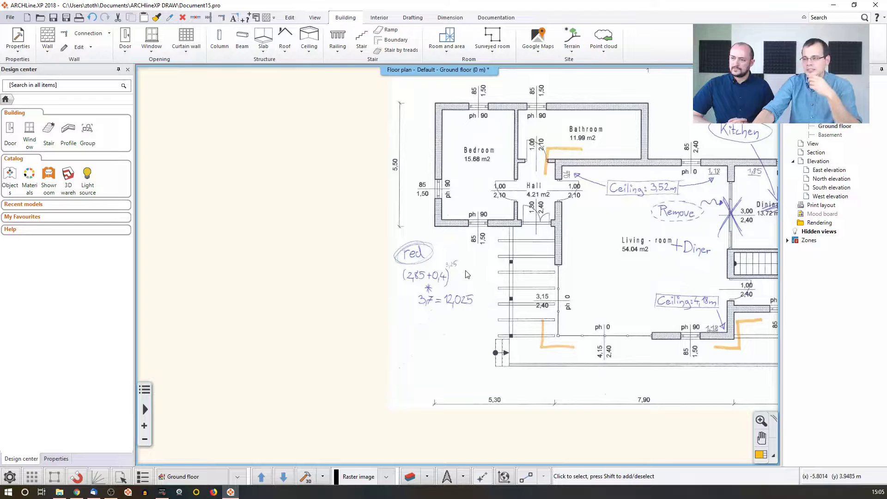
# Start clipping an area out of the plan image with Image IN, placing the first boundary point on the image's left edge just below the old Bedroom
pyautogui.moveTo(471, 268); pyautogui.dragTo(415, 288, button='middle')
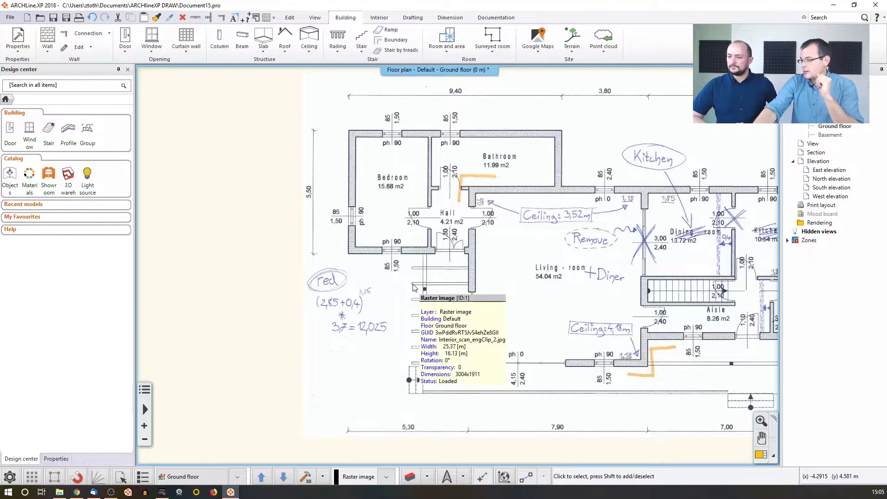
pyautogui.rightClick(414, 288)
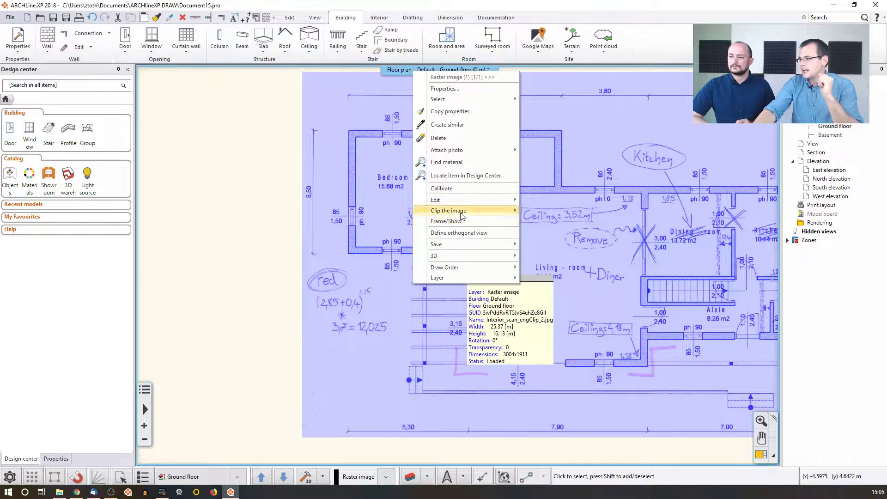
pyautogui.moveTo(460, 211)
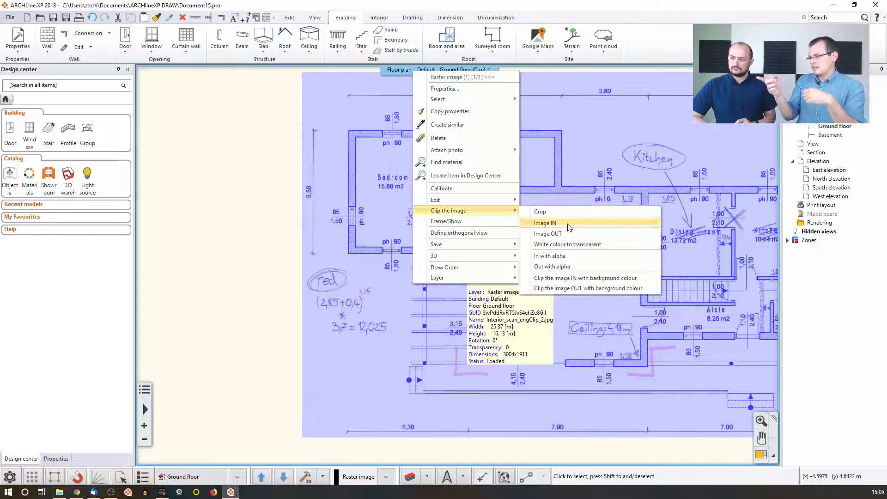
pyautogui.click(568, 225)
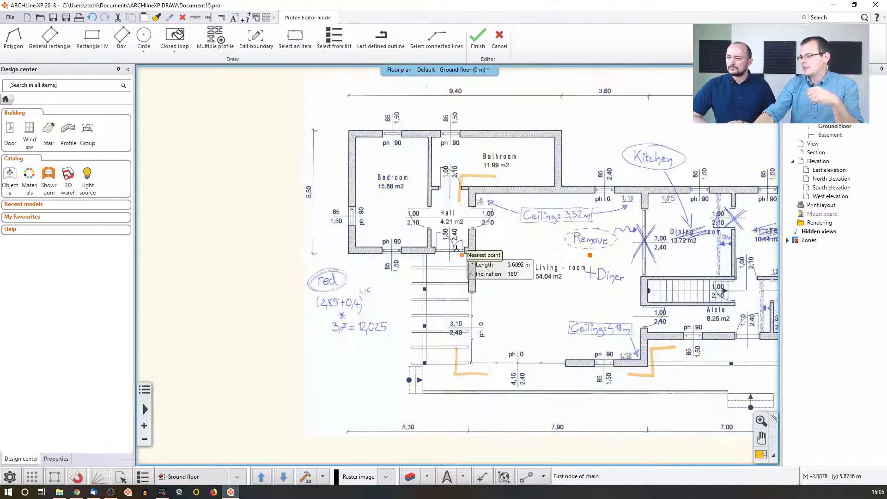
pyautogui.click(302, 256)
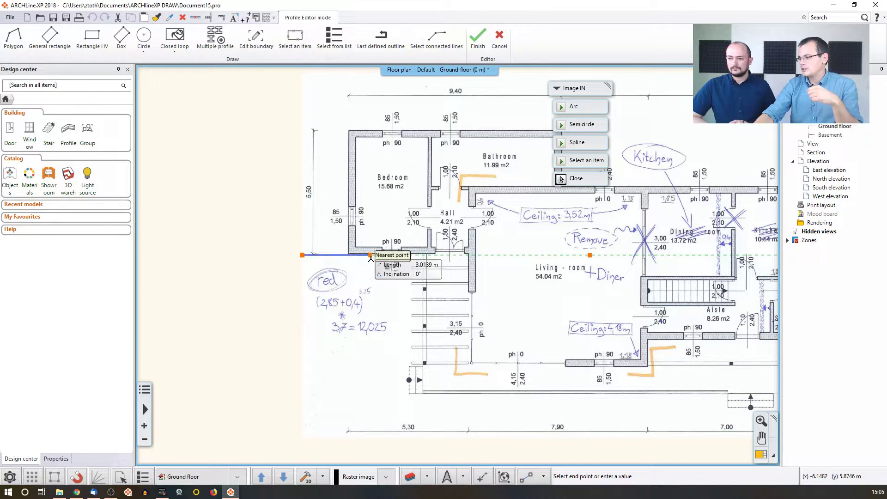
# Trace a stepped boundary around the handwritten "red" calculation beside the pergola, close it at the start point and finish the clip
pyautogui.click(371, 255)
pyautogui.click(371, 278)
pyautogui.click(393, 277)
pyautogui.click(393, 349)
pyautogui.keyDown('shift'); pyautogui.click(302, 255); pyautogui.keyUp('shift')
pyautogui.click(302, 255)
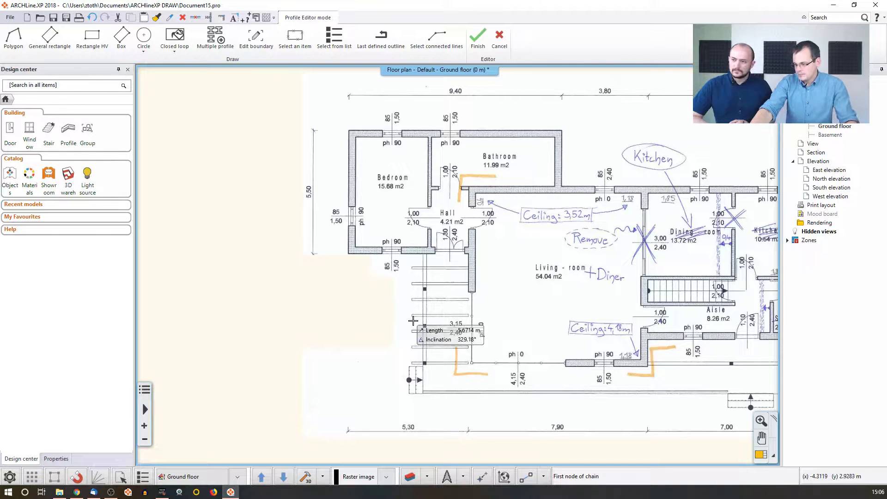
pyautogui.press('Return')
# Examine the clipped corner of the plan up close and select the image to check its clipped area
pyautogui.moveTo(323, 248); pyautogui.dragTo(231, 252, button='middle')
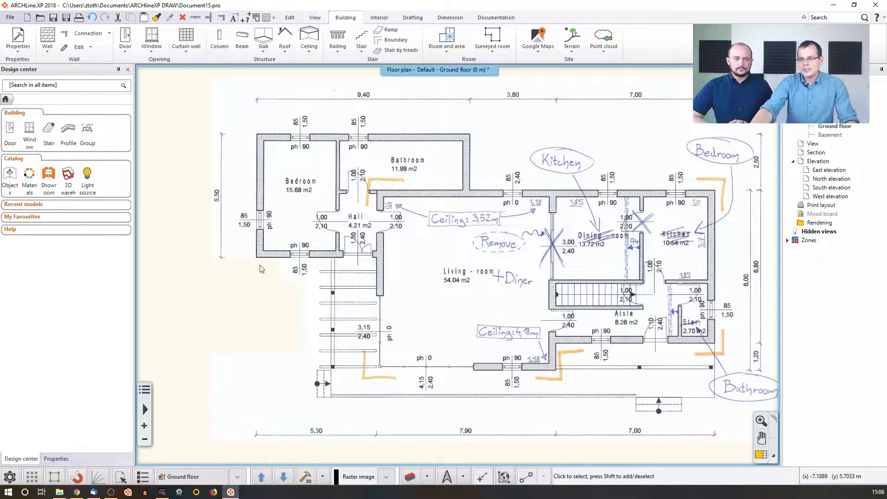
pyautogui.scroll(5, 255, 269)
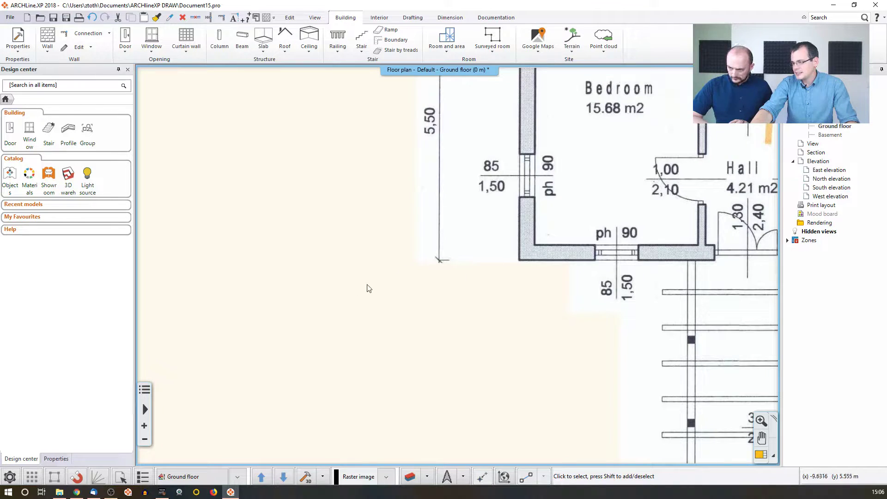
pyautogui.scroll(-4, 508, 222)
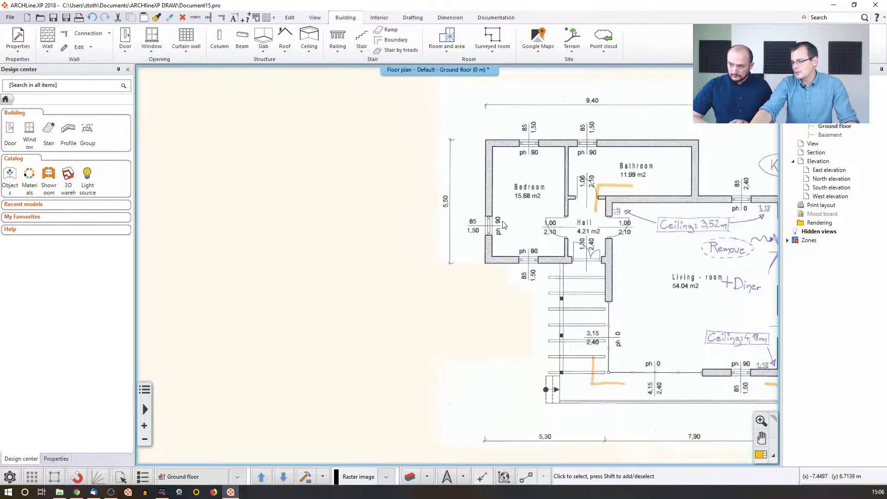
pyautogui.click(471, 225)
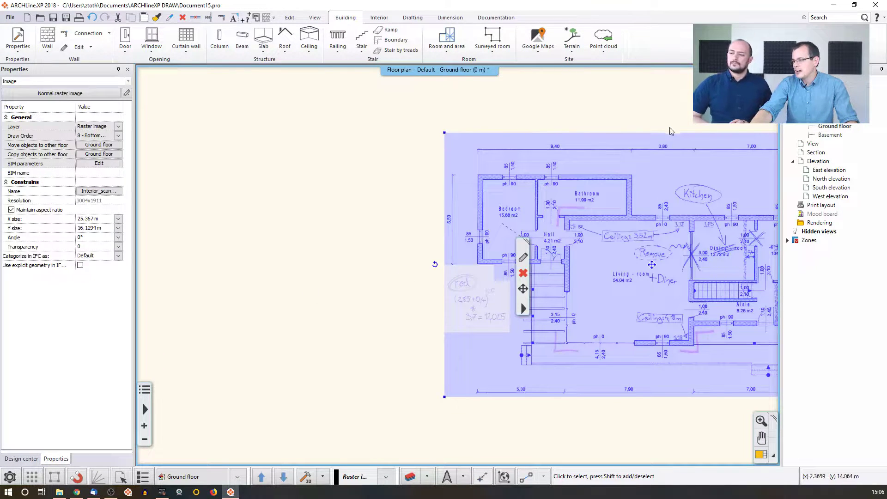
pyautogui.moveTo(736, 245); pyautogui.dragTo(597, 246, button='middle')
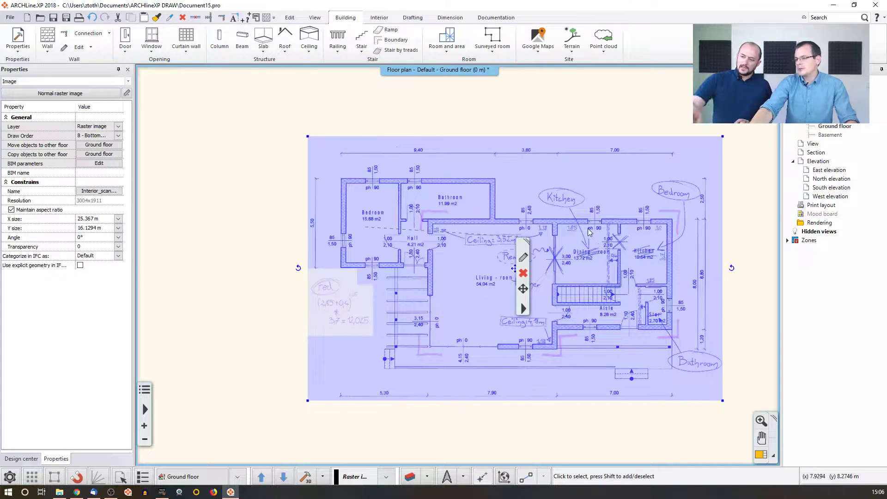
pyautogui.click(295, 294)
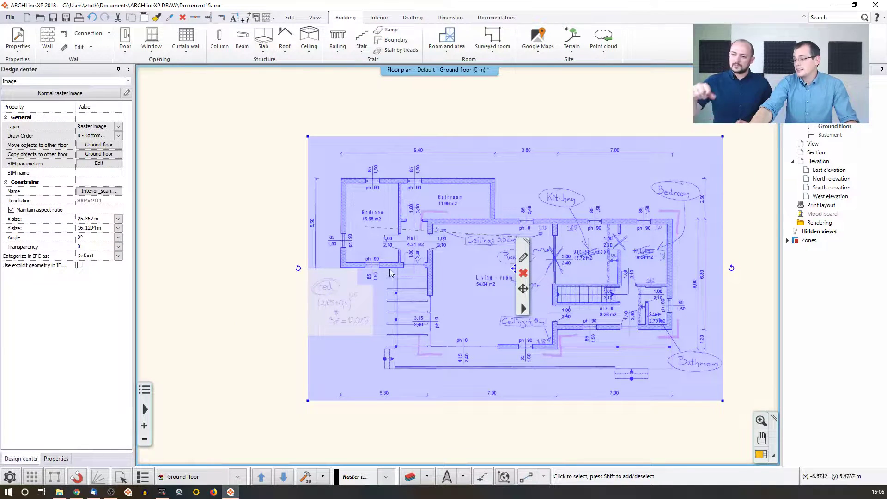
pyautogui.click(436, 262)
pyautogui.click(254, 226)
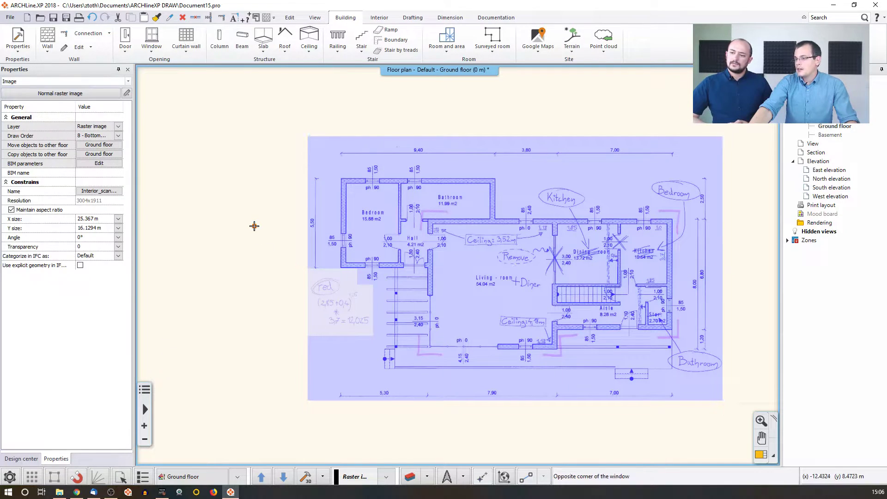
pyautogui.moveTo(574, 218); pyautogui.dragTo(440, 229, button='middle')
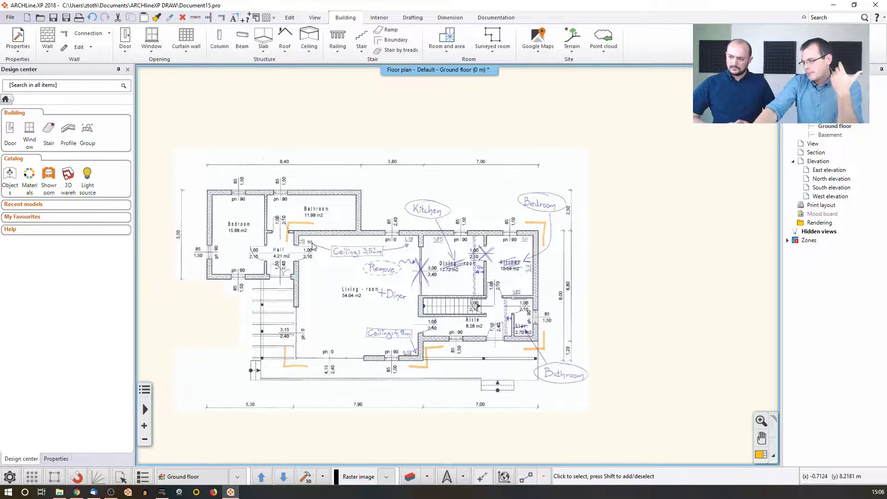
# Start a wall in the 1 layered 30 wide wall style from the outer wall corner where the Hall meets the living room, below the Bathroom
pyautogui.scroll(5, 312, 245)
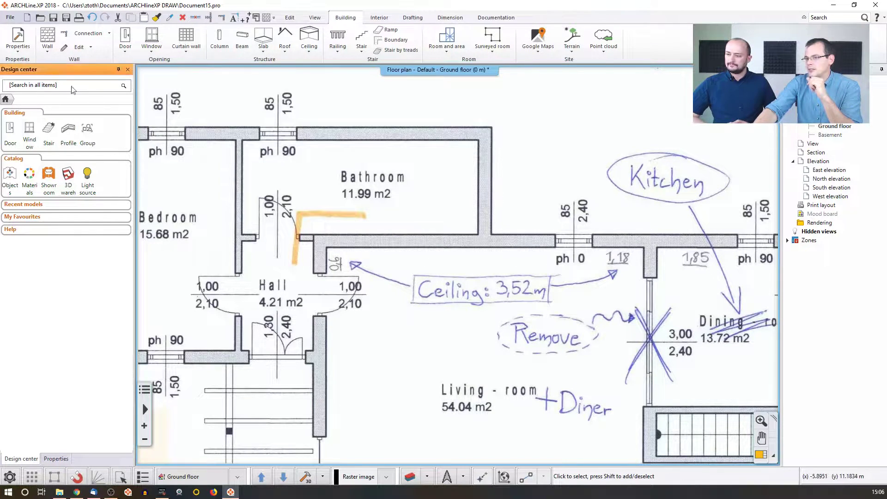
pyautogui.click(48, 52)
pyautogui.click(71, 118)
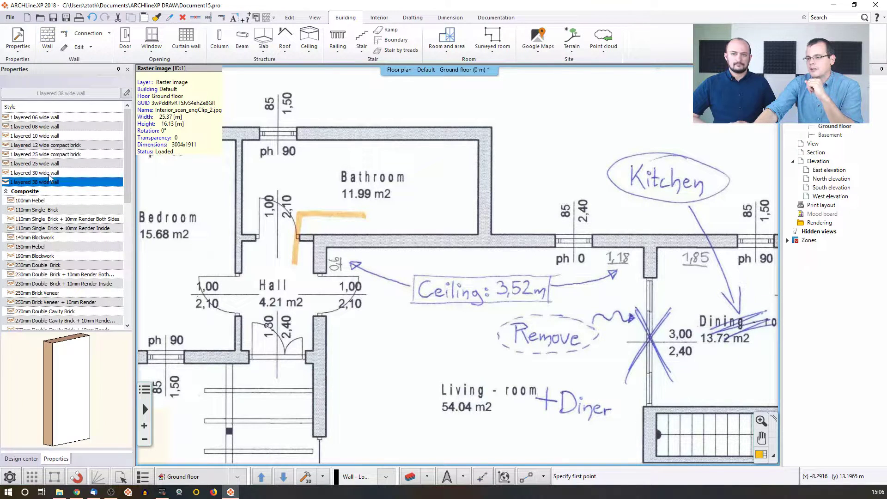
pyautogui.click(49, 174)
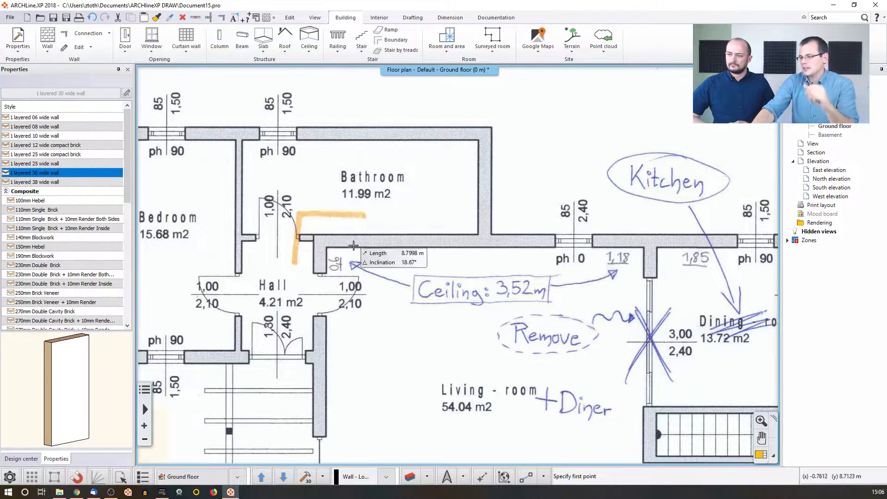
pyautogui.scroll(3, 356, 243)
pyautogui.click(315, 234)
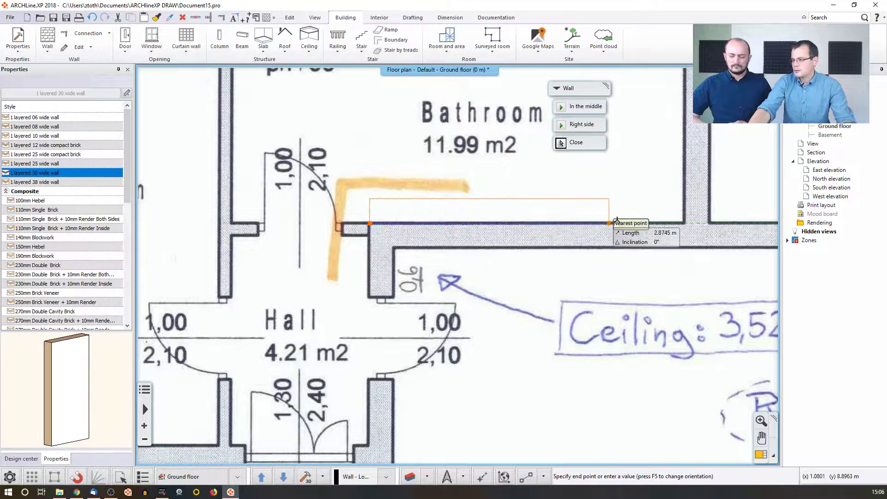
# Switch the wall's orientation to the right side and end it about 9.42 m along the scanned upper wall, just before the dining room window
pyautogui.press('F5')
pyautogui.press('F5')
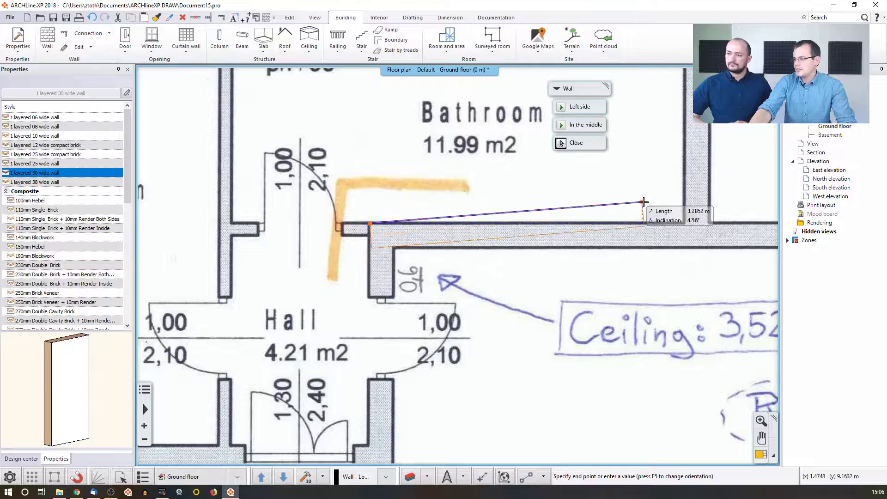
pyautogui.scroll(-5, 643, 202)
pyautogui.moveTo(431, 248); pyautogui.dragTo(421, 246, button='middle')
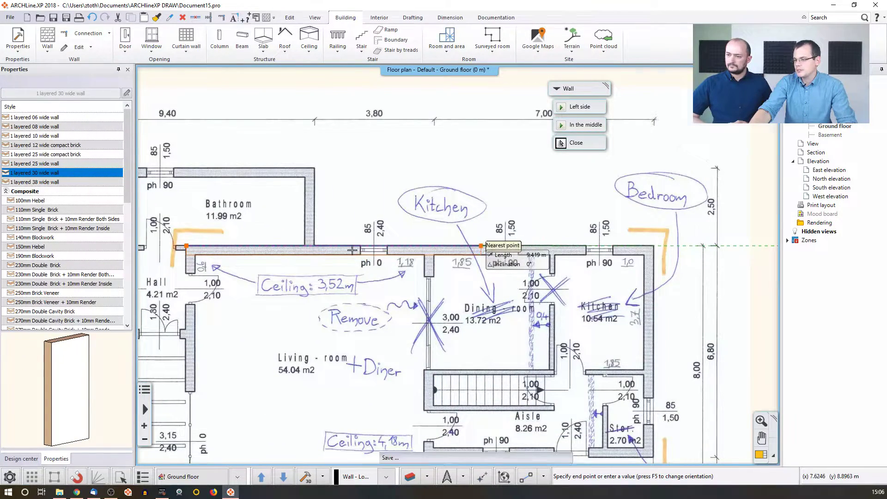
pyautogui.click(481, 245)
pyautogui.press('Escape')
# Insert a 1200 mm x 1500 mm style window by two points, matching the edges of the scanned 85/2,40 opening in the new wall
pyautogui.scroll(6, 411, 250)
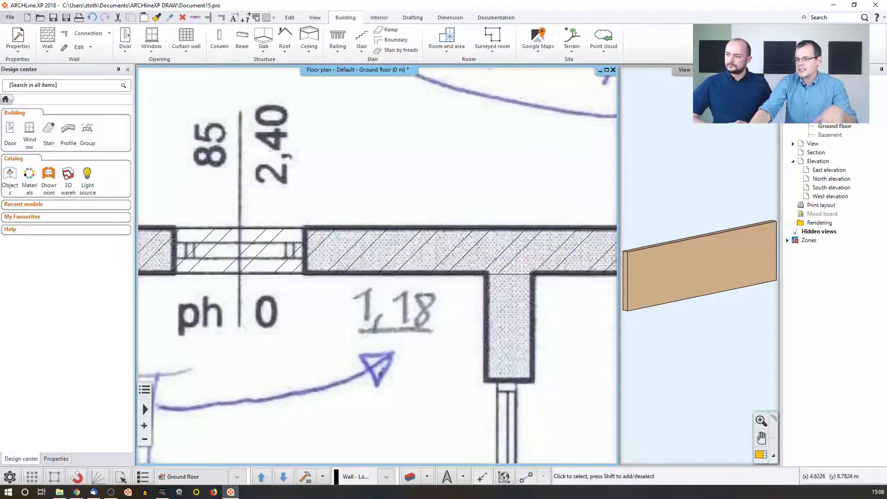
pyautogui.moveTo(220, 255); pyautogui.dragTo(361, 222, button='middle')
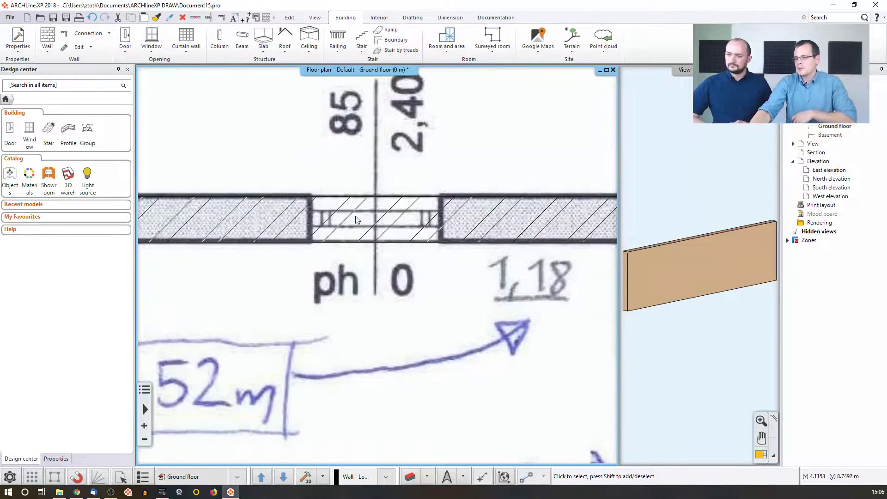
pyautogui.click(155, 50)
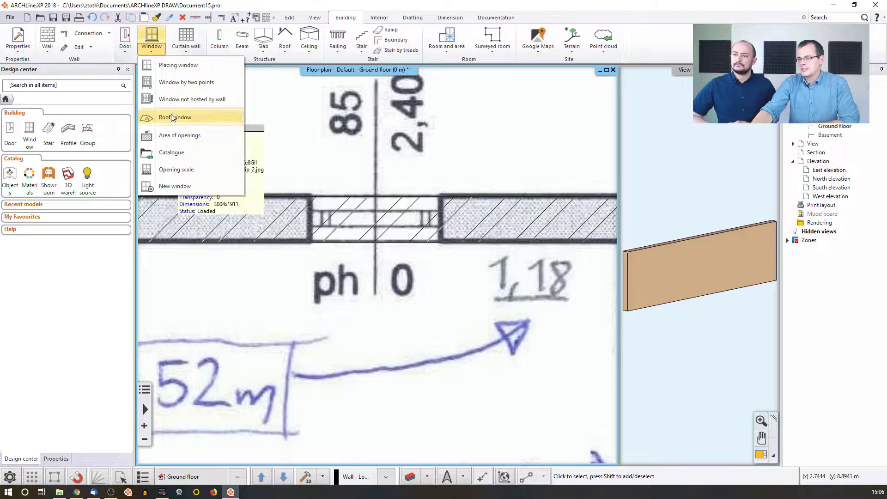
pyautogui.click(179, 83)
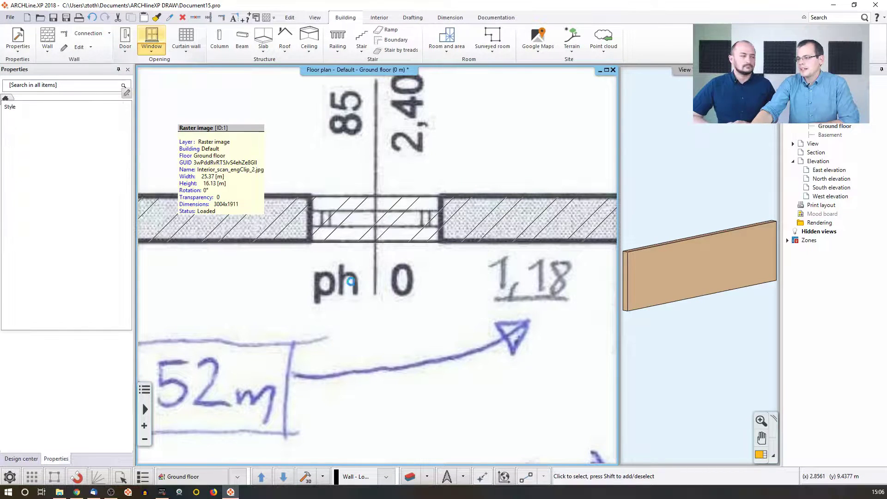
pyautogui.click(310, 242)
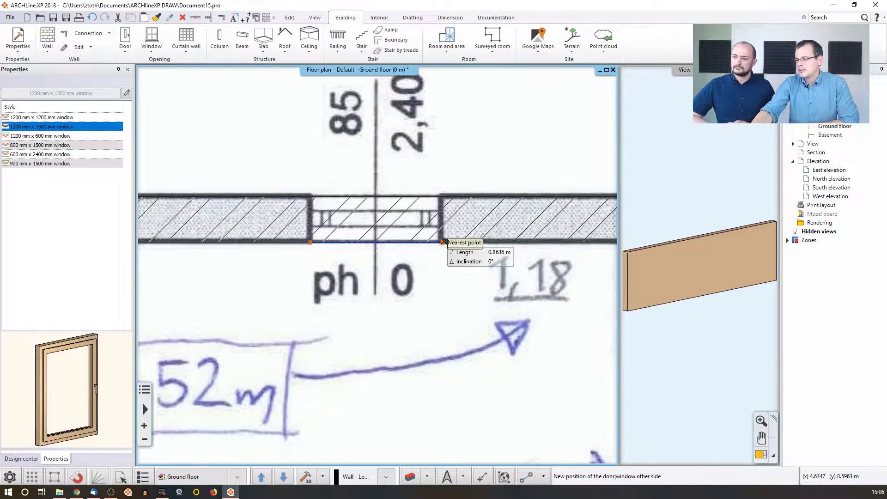
pyautogui.click(441, 241)
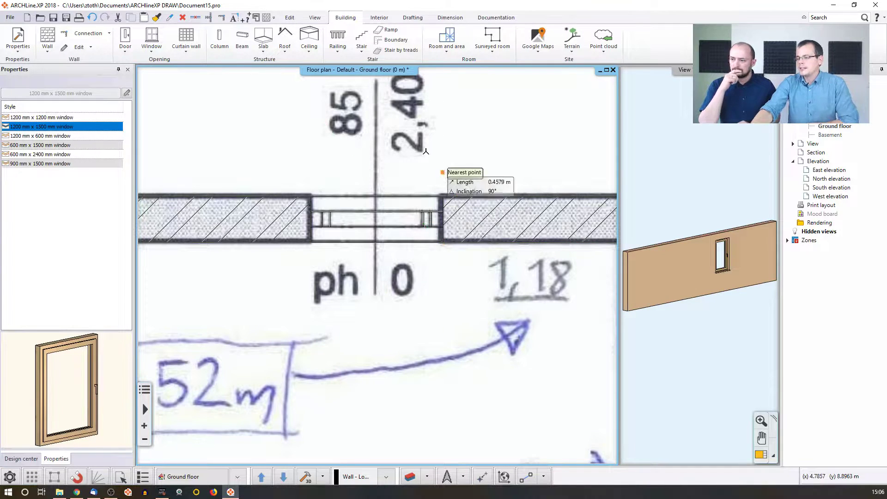
pyautogui.press('Escape')
pyautogui.scroll(-1, 376, 197)
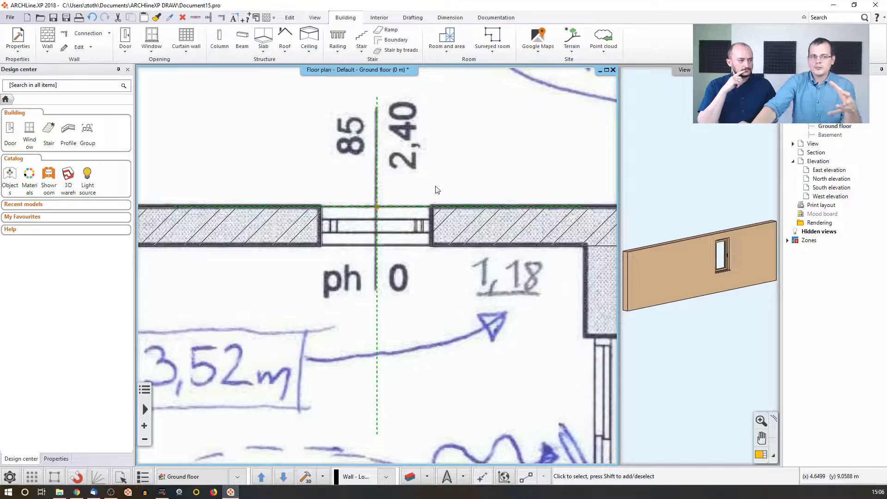
# Select the placed window and compare its width, height and sill values with the opening labels on the scanned plan
pyautogui.click(385, 236)
pyautogui.scroll(-3, 385, 236)
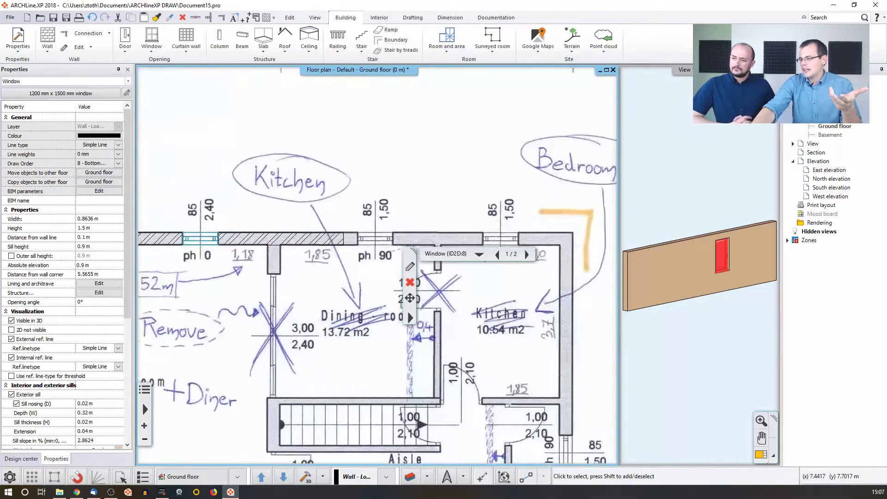
pyautogui.scroll(5, 318, 307)
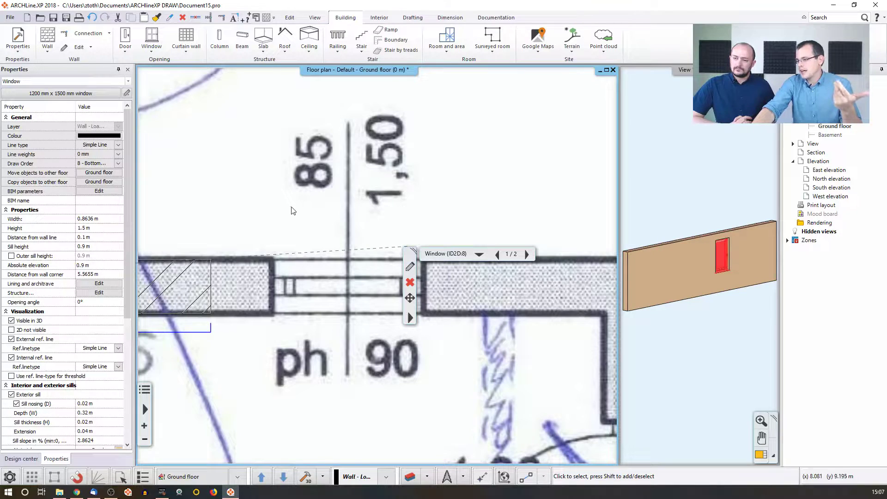
pyautogui.scroll(-5, 295, 211)
pyautogui.press('Escape')
pyautogui.moveTo(195, 214); pyautogui.dragTo(242, 182, button='middle')
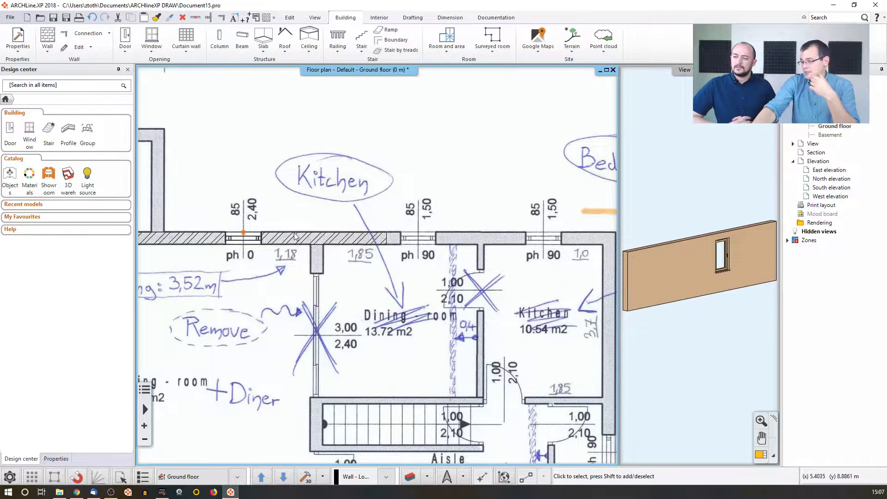
pyautogui.click(246, 241)
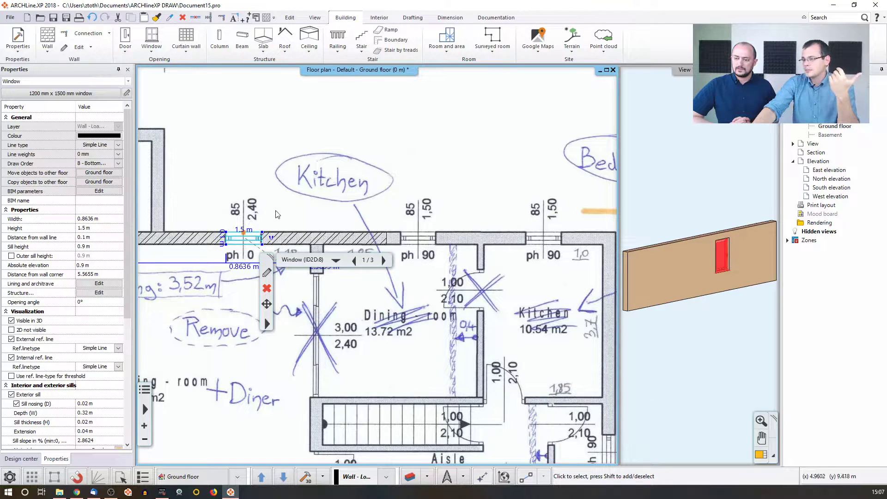
# Open the plan image's properties, raise its transparency to around the middle of the range and apply the change
pyautogui.click(265, 177)
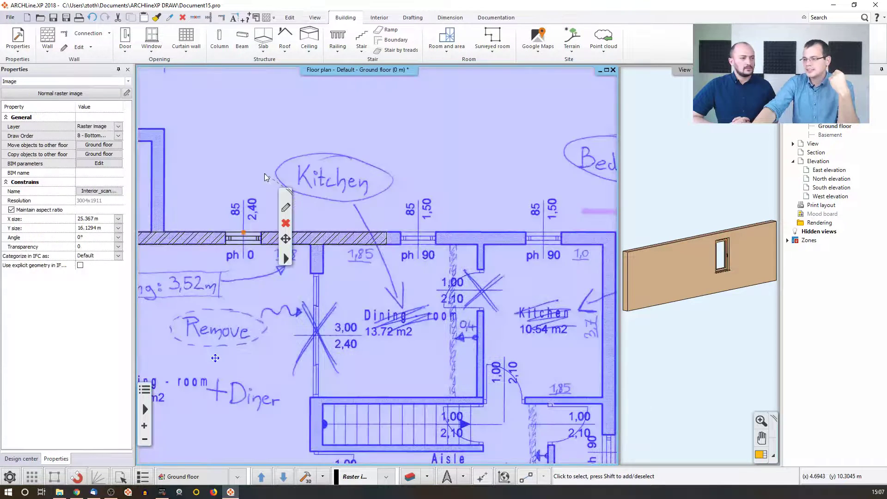
pyautogui.click(287, 209)
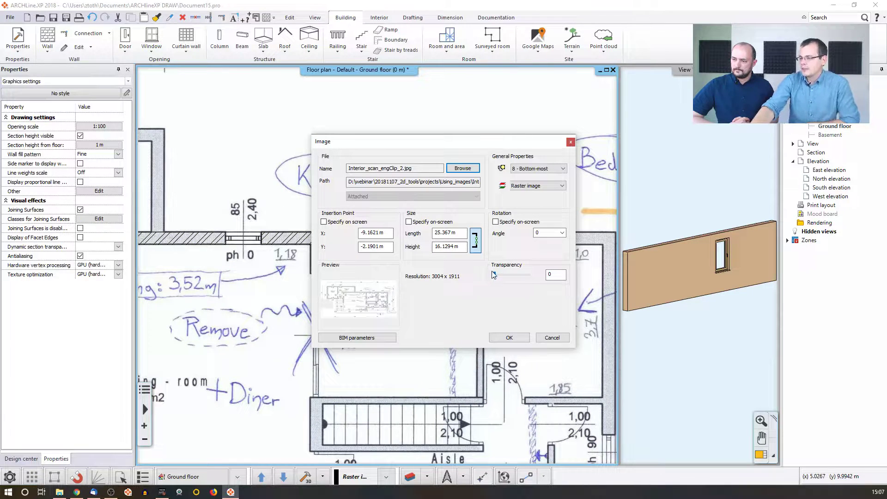
pyautogui.moveTo(496, 277); pyautogui.dragTo(510, 276)
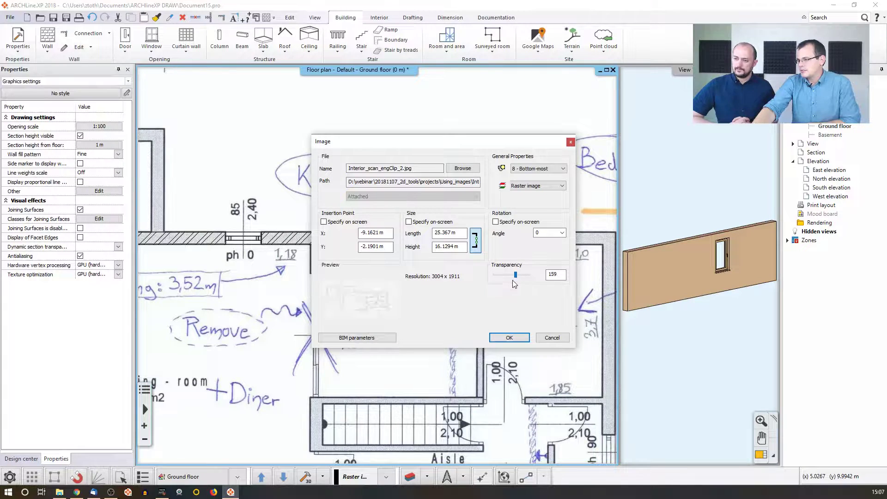
pyautogui.moveTo(516, 278); pyautogui.dragTo(511, 278)
pyautogui.click(510, 338)
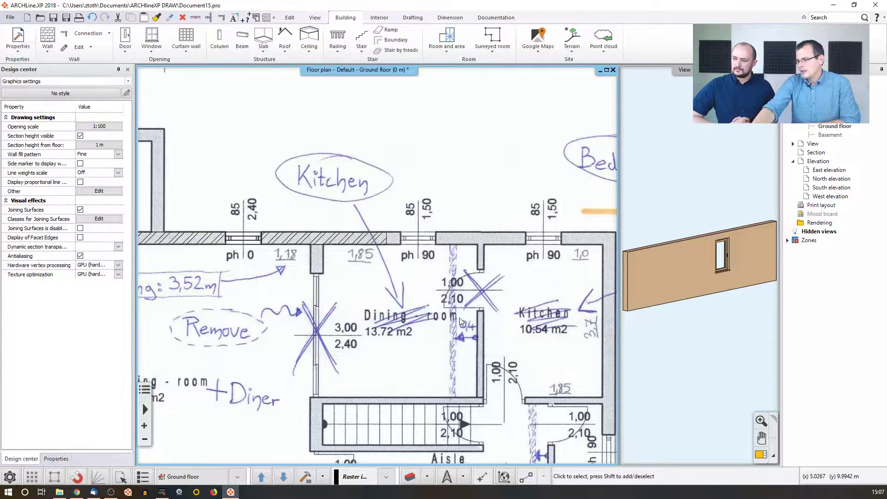
# Move the scanned plan image from the Ground floor to the Basement floor
pyautogui.scroll(3, 278, 211)
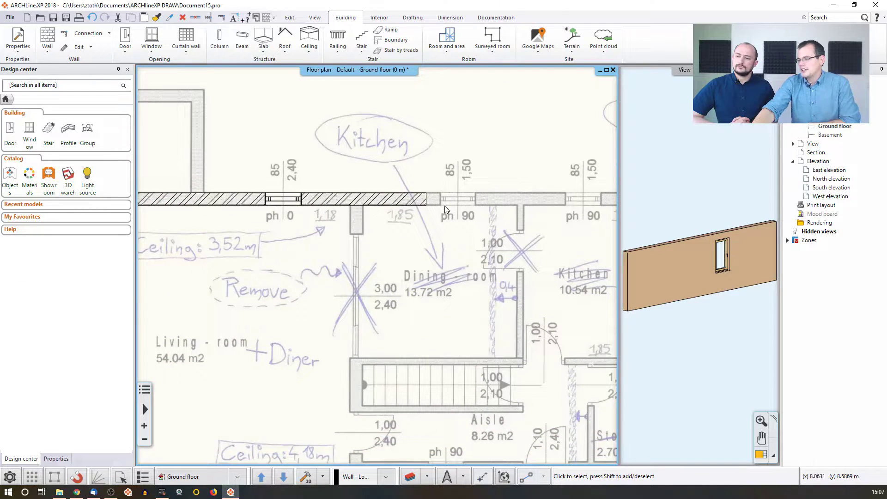
pyautogui.moveTo(432, 209)
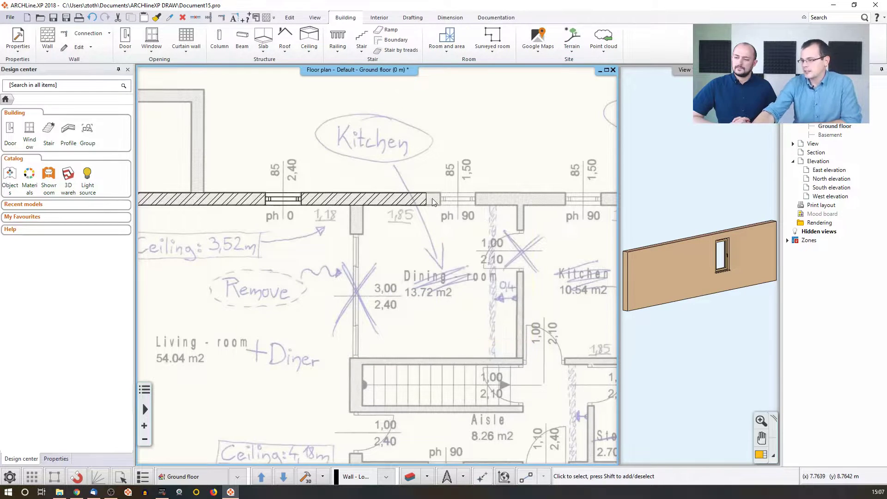
pyautogui.scroll(-4, 433, 202)
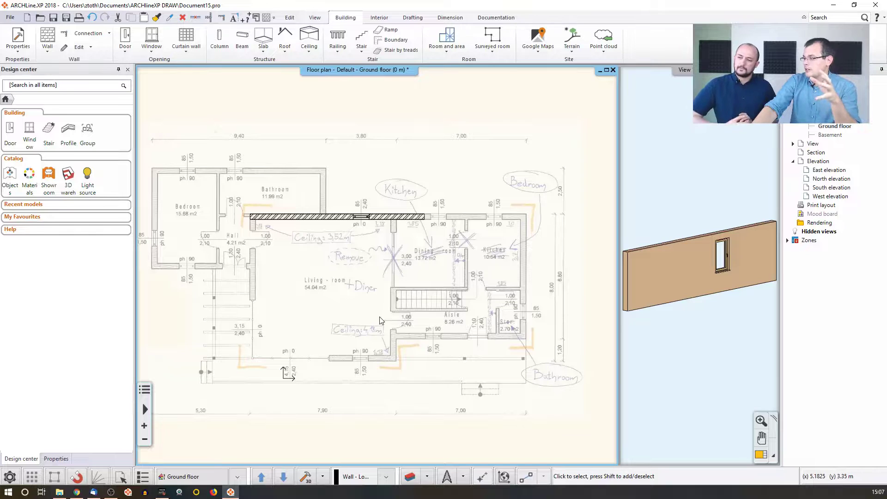
pyautogui.click(367, 323)
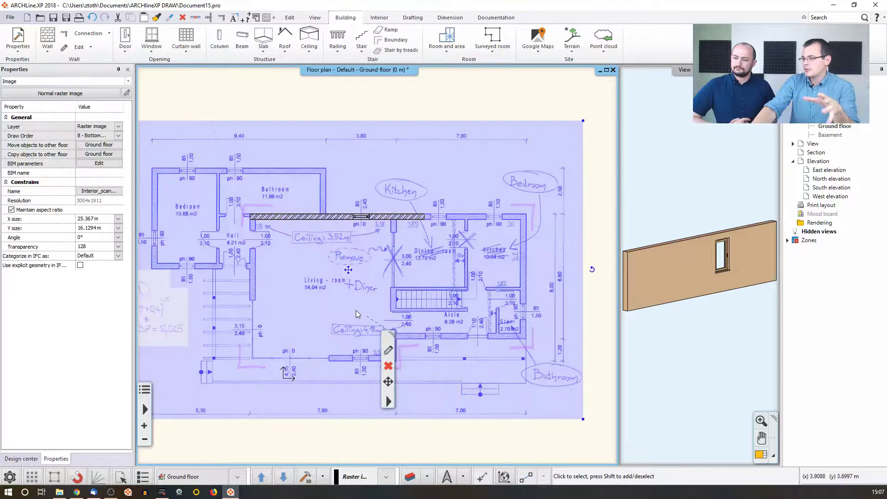
pyautogui.click(98, 145)
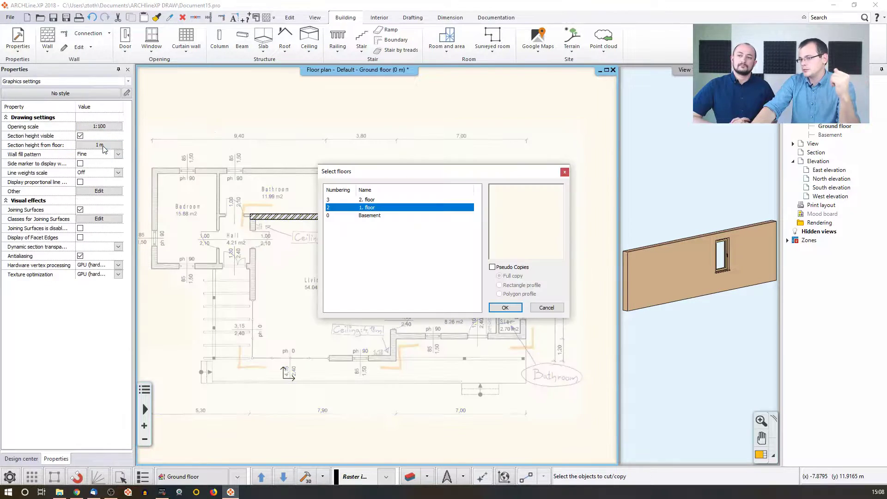
pyautogui.click(374, 217)
pyautogui.click(506, 308)
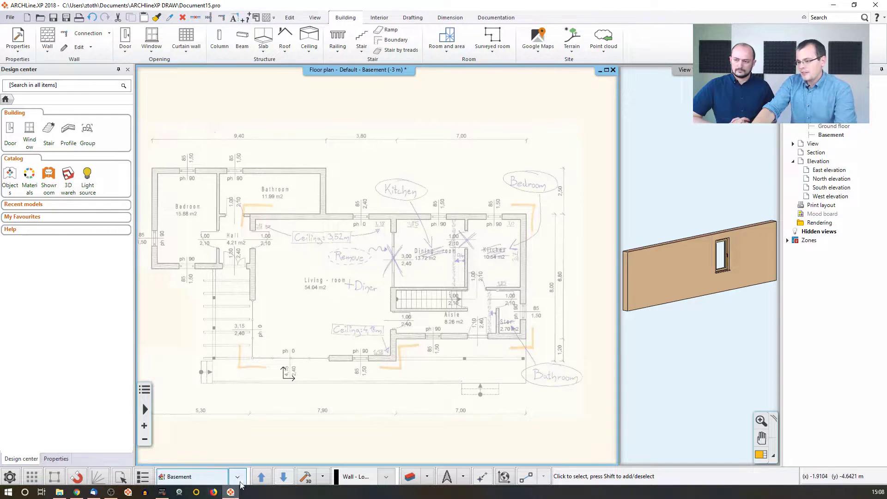
# Compare the Basement and Ground floor plans, return to the Ground floor and make the Basement visible beneath it
pyautogui.click(261, 477)
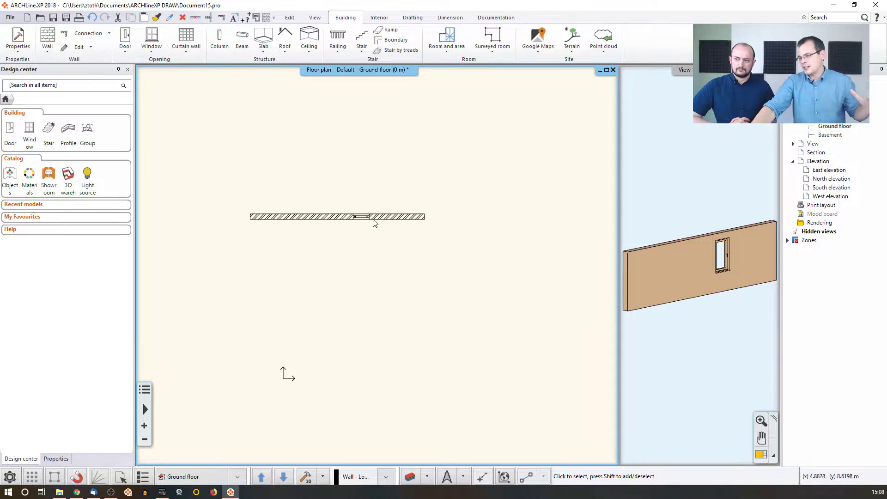
pyautogui.click(284, 477)
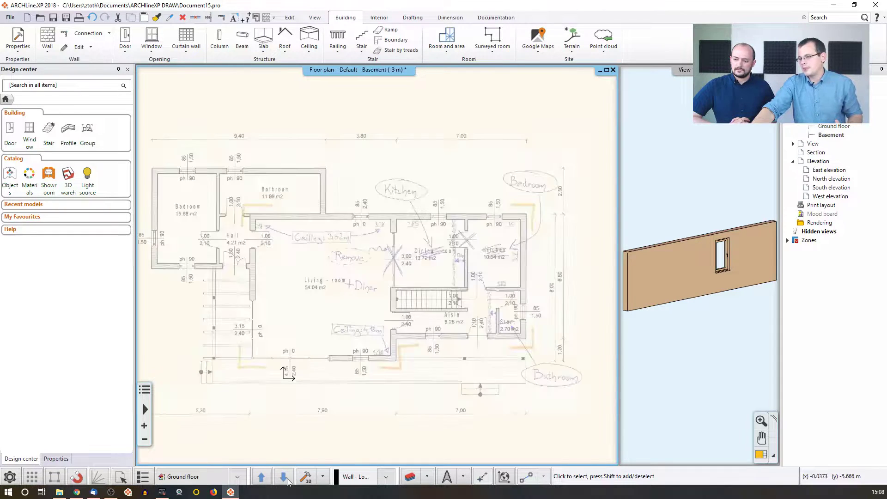
pyautogui.click(262, 477)
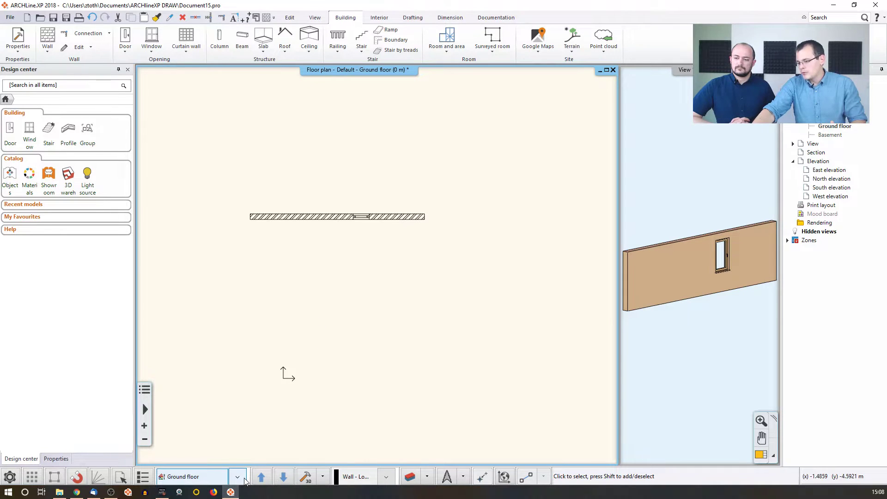
pyautogui.click(243, 477)
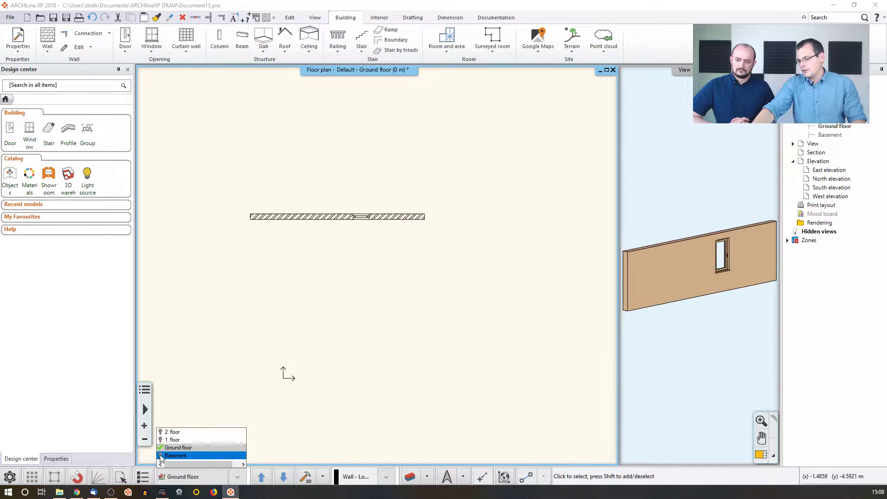
pyautogui.click(194, 343)
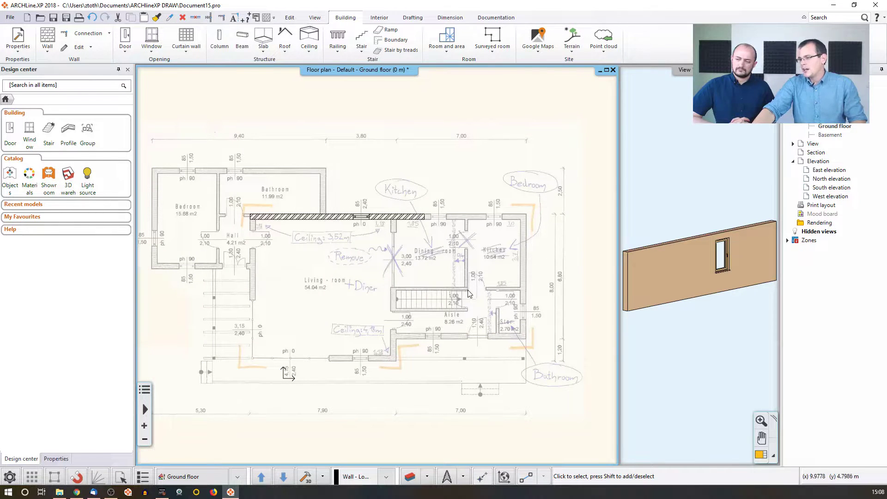
# Bring the door photo big.jpg from the file explorer into the Ground floor plan, placing it beside the scanned plan
pyautogui.moveTo(468, 293); pyautogui.dragTo(450, 262, button='middle')
pyautogui.scroll(-1, 450, 262)
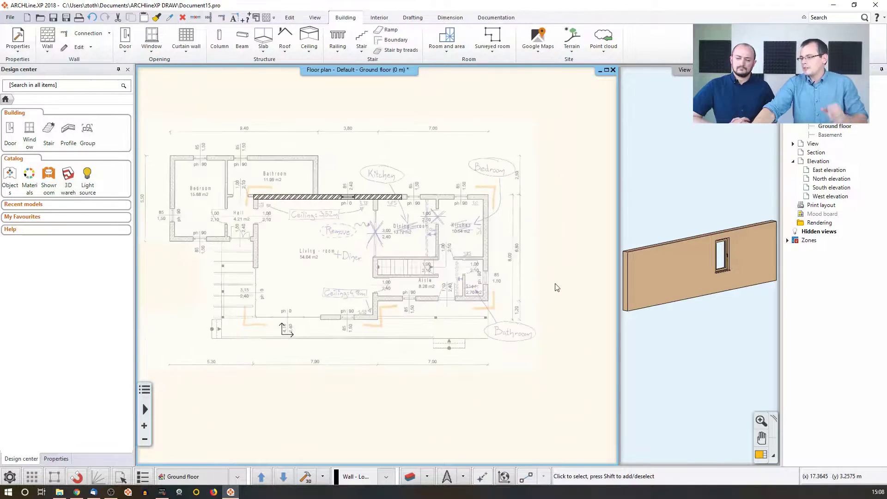
pyautogui.scroll(-1, 493, 294)
pyautogui.moveTo(493, 294); pyautogui.dragTo(422, 290, button='middle')
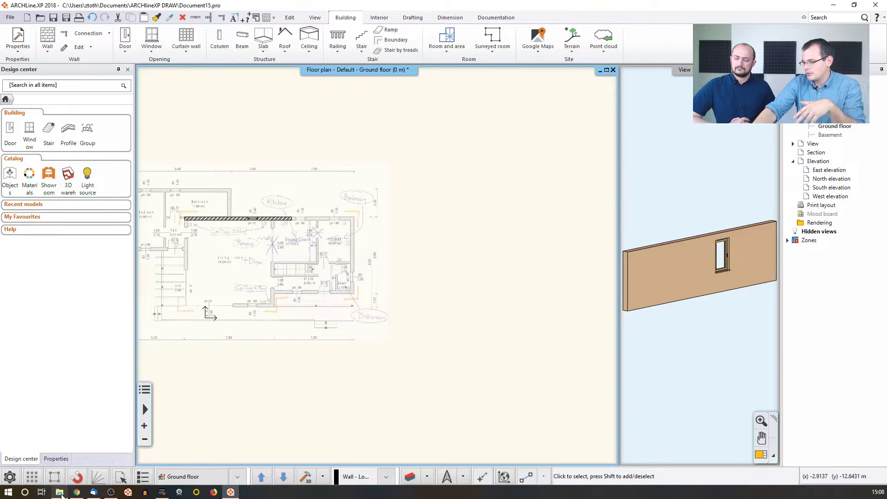
pyautogui.click(59, 493)
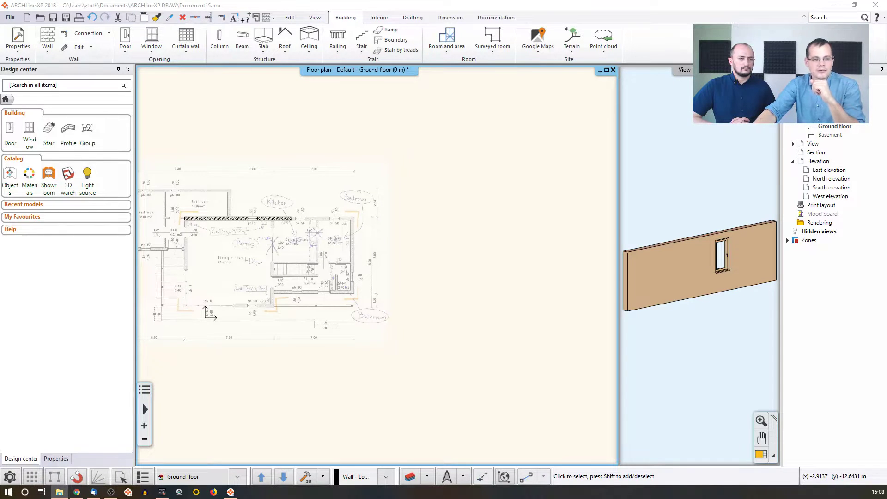
pyautogui.moveTo(461, 381); pyautogui.dragTo(450, 369)
pyautogui.click(436, 370)
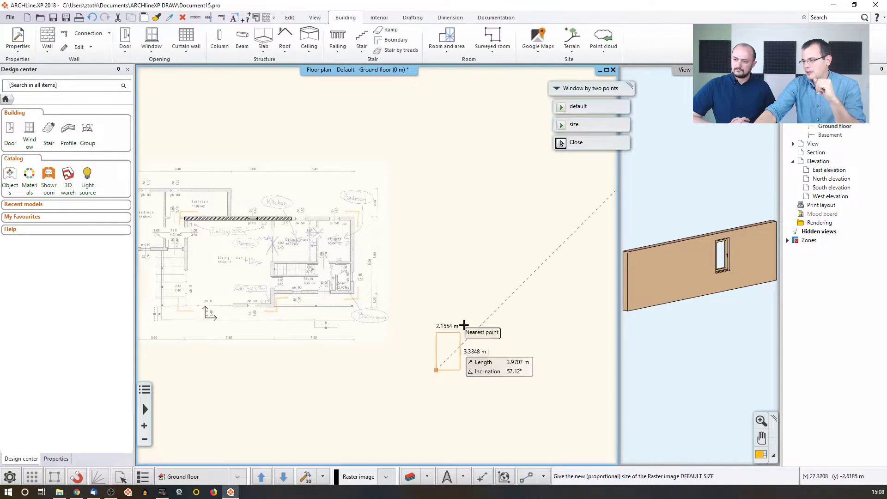
pyautogui.click(498, 230)
# Scale the door photo up proportionally with the Scale command, keeping its lower-left corner fixed
pyautogui.moveTo(496, 296); pyautogui.dragTo(461, 245, button='middle')
pyautogui.scroll(2, 460, 245)
pyautogui.scroll(2, 427, 245)
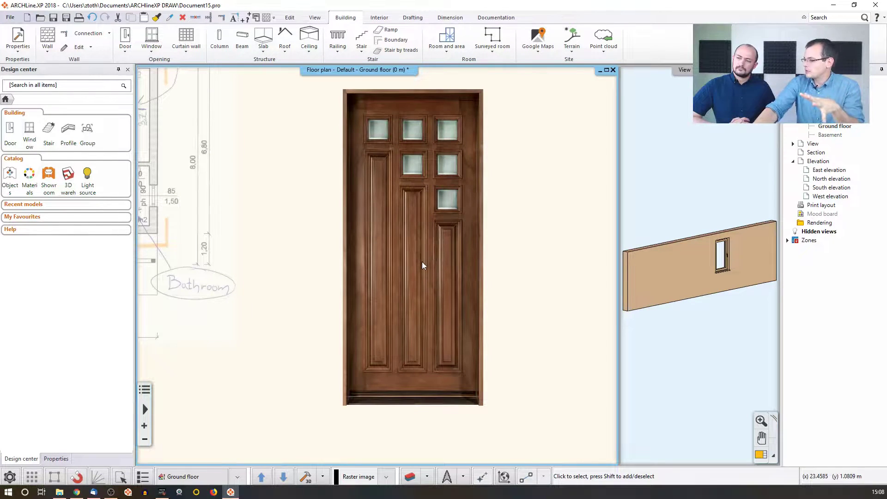
pyautogui.click(423, 262)
pyautogui.rightClick(399, 243)
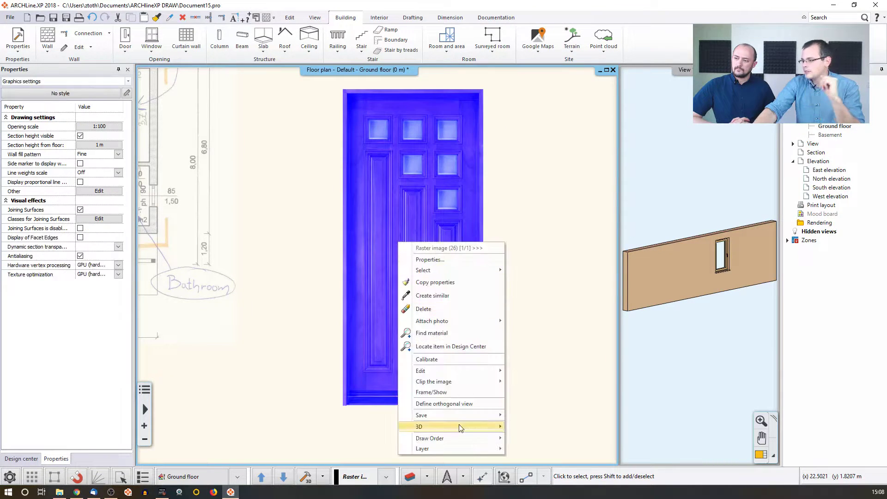
pyautogui.moveTo(461, 386)
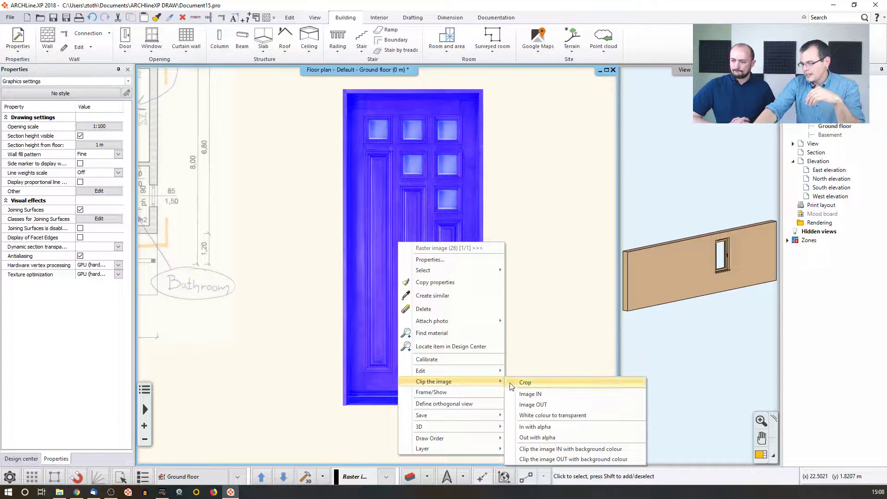
pyautogui.moveTo(467, 371)
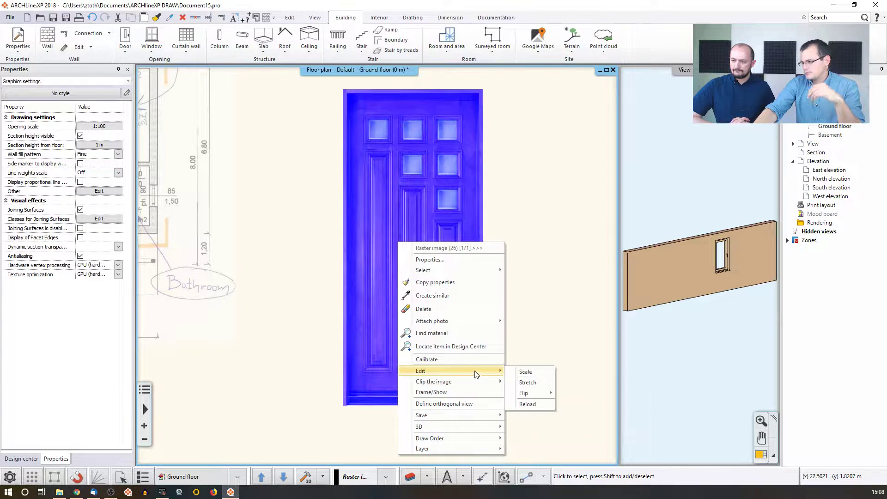
pyautogui.click(526, 373)
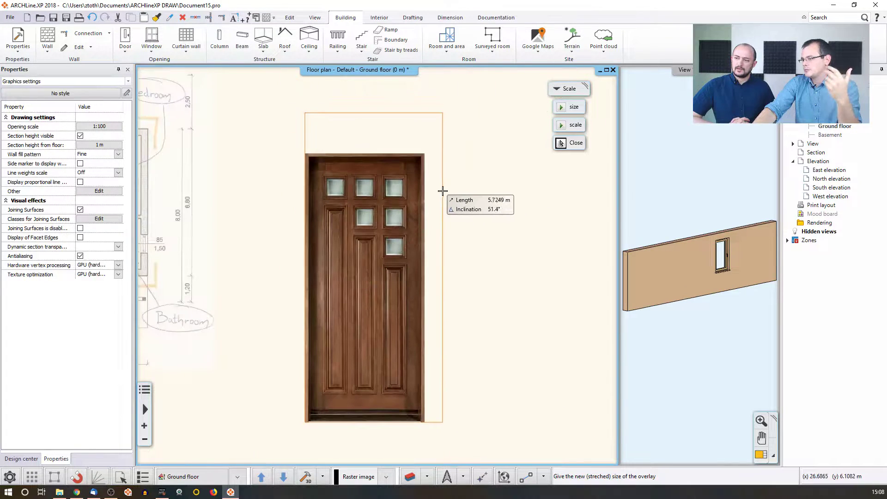
pyautogui.click(459, 194)
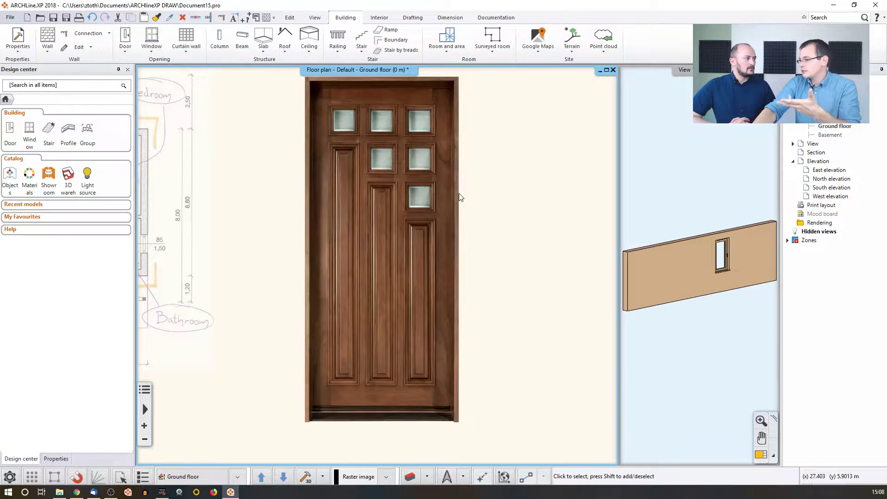
# Stretch the door photo wider and shorter, to about 8.20 m wide and 12.62 m high
pyautogui.rightClick(388, 223)
pyautogui.moveTo(426, 359)
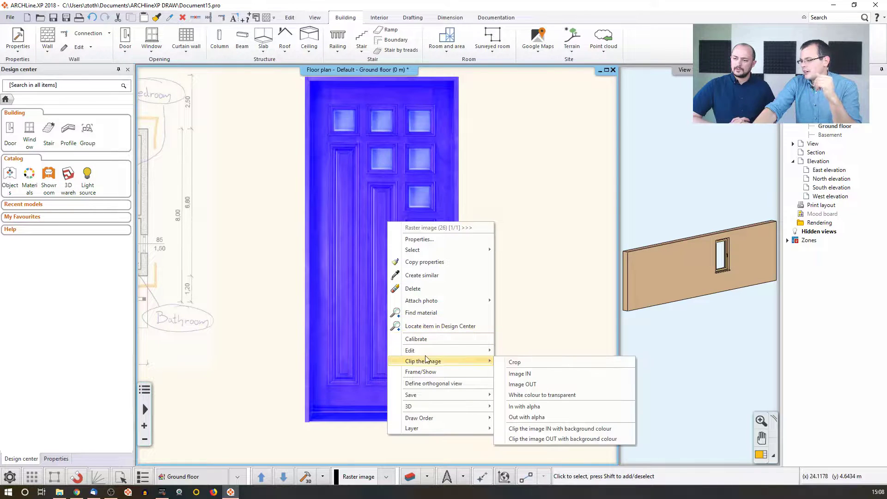
pyautogui.click(516, 362)
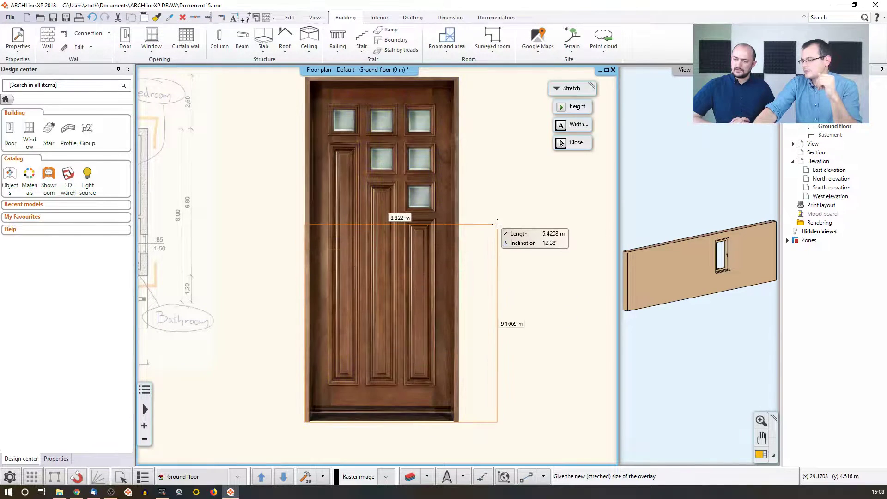
pyautogui.click(484, 148)
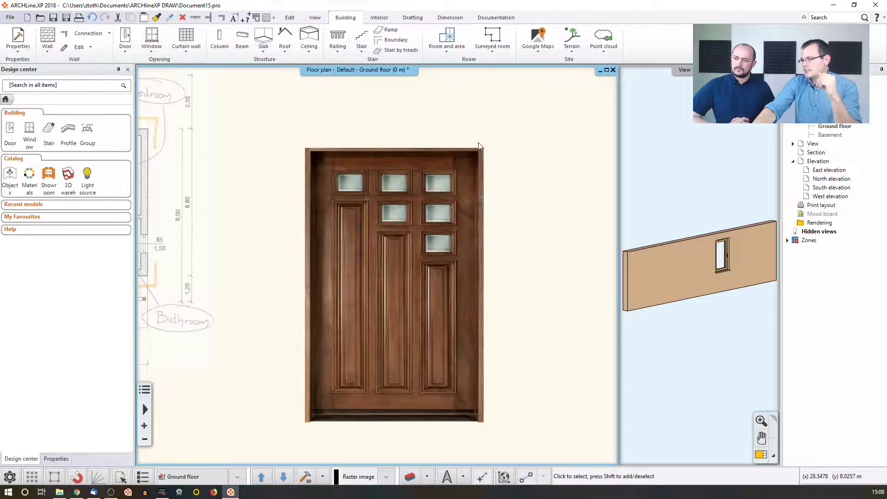
# Flip the door photo horizontally
pyautogui.moveTo(477, 257); pyautogui.dragTo(421, 260, button='middle')
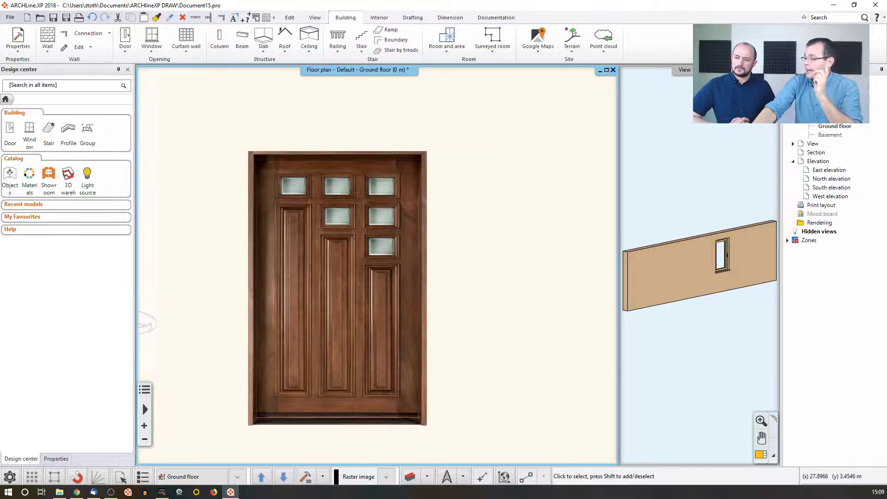
pyautogui.scroll(-1, 424, 264)
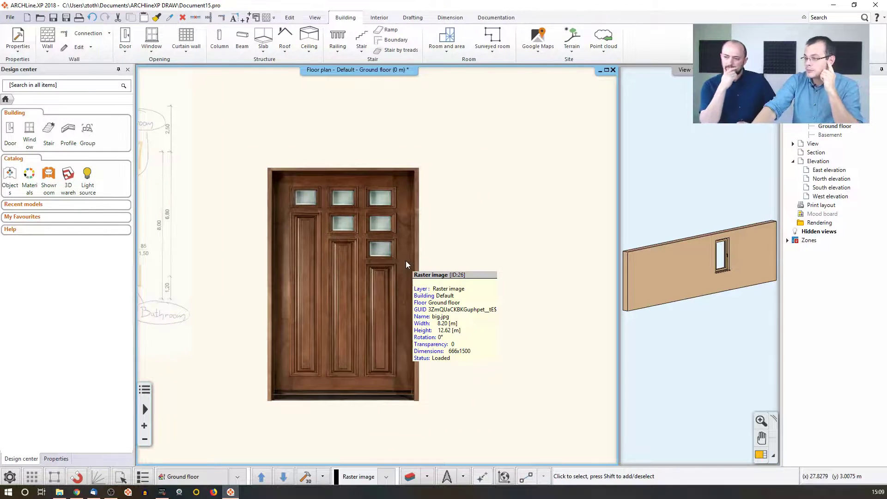
pyautogui.rightClick(377, 276)
pyautogui.moveTo(414, 399)
pyautogui.moveTo(499, 420)
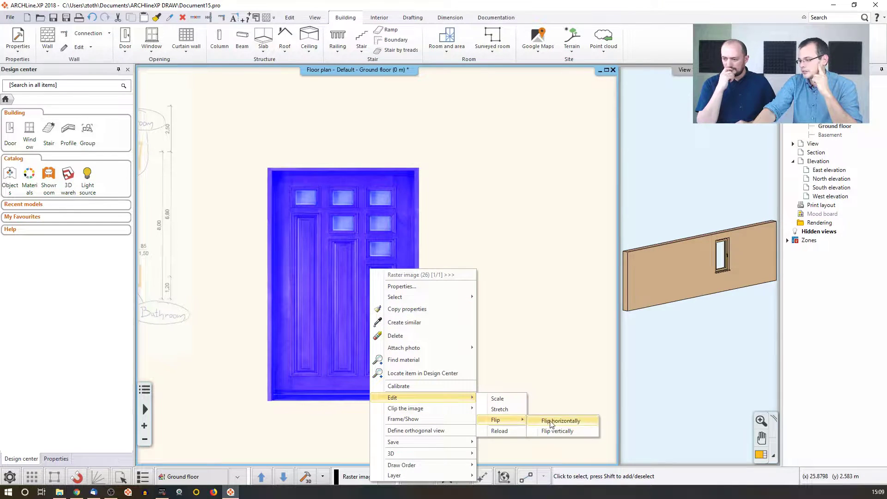
pyautogui.click(573, 421)
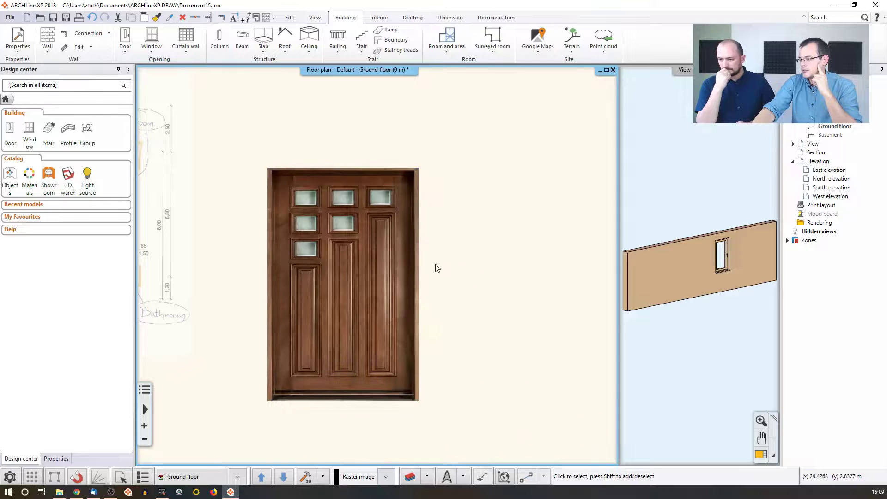
# Turn off the door photo's aspect ratio lock and set its X size to 0.9 m and Y size to 2.1 m
pyautogui.scroll(-2, 406, 282)
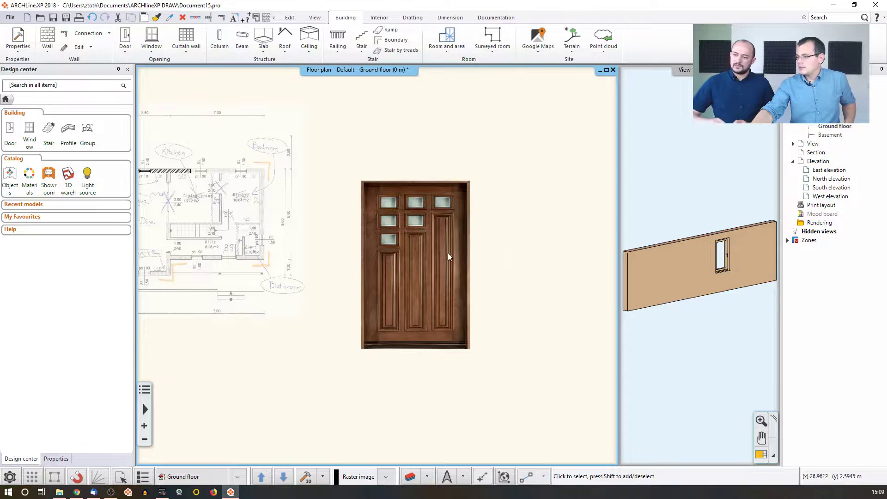
pyautogui.click(436, 243)
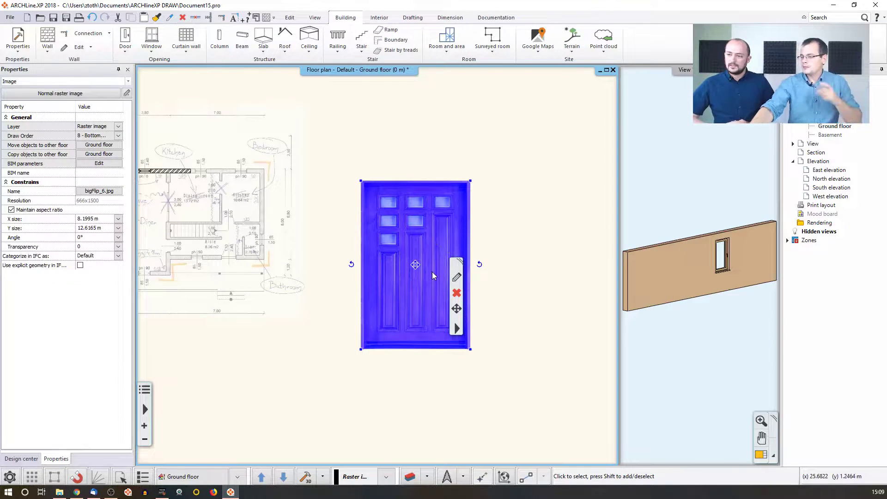
pyautogui.click(85, 220)
pyautogui.click(89, 227)
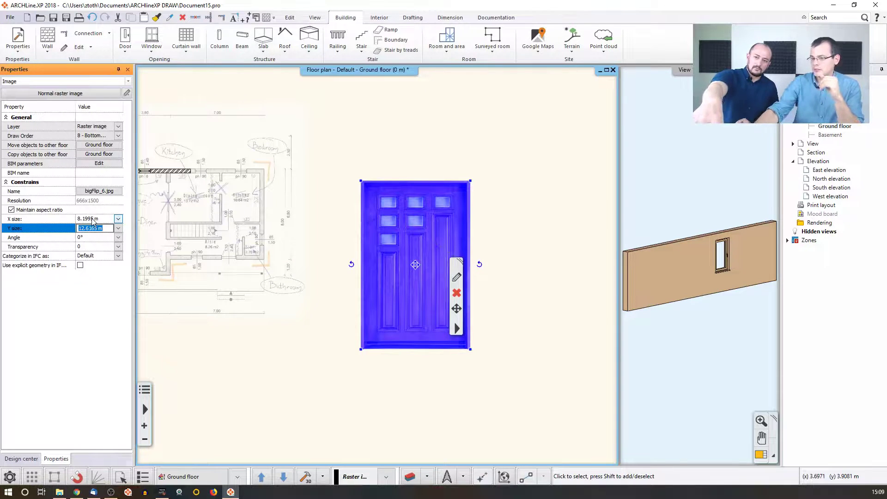
pyautogui.click(53, 210)
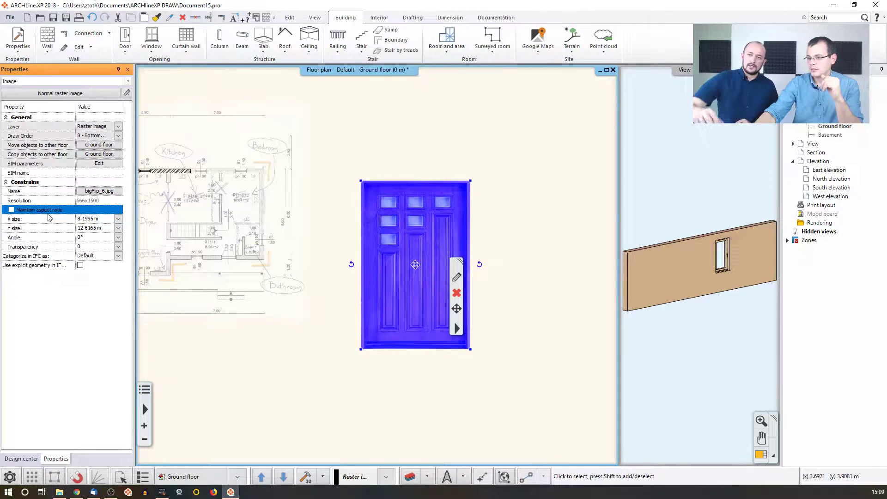
pyautogui.click(91, 219)
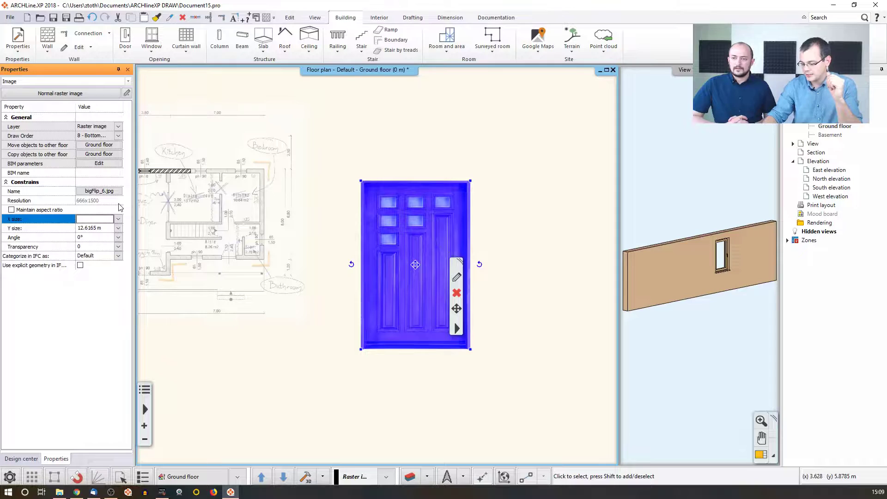
pyautogui.write('9')
pyautogui.press('Return')
pyautogui.click(98, 228)
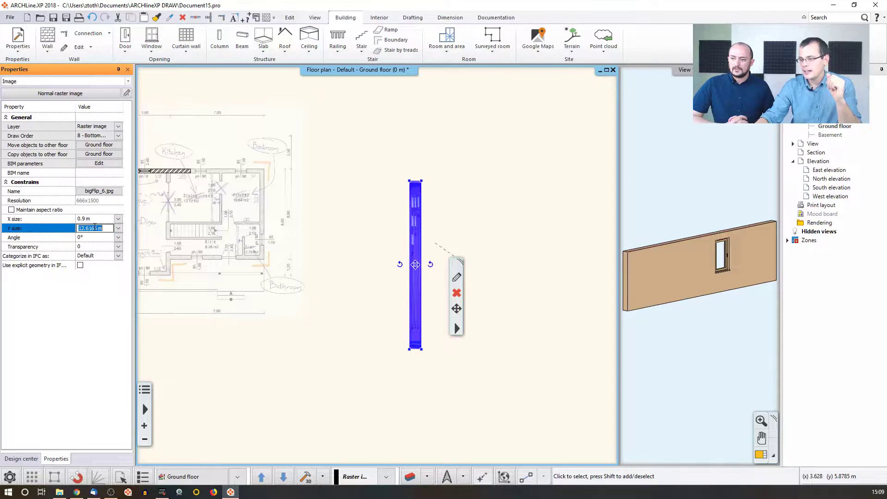
pyautogui.write('2,1')
pyautogui.press('Return')
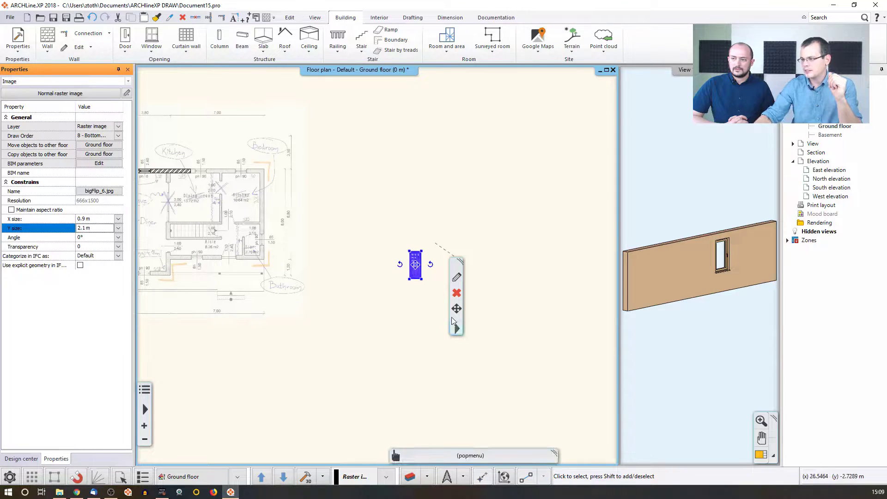
# Deselect the door photo and open the livingroom.pro project, closing the current project without saving
pyautogui.scroll(6, 466, 338)
pyautogui.press('Escape')
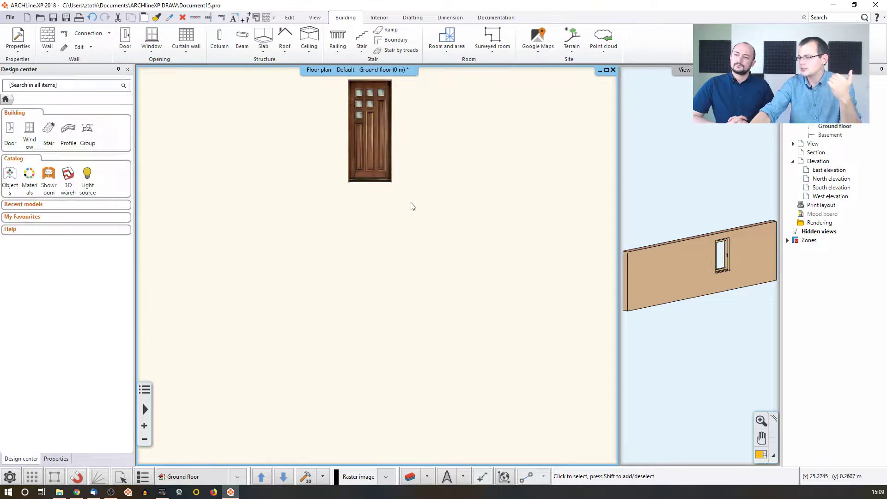
pyautogui.moveTo(413, 204); pyautogui.dragTo(392, 300, button='middle')
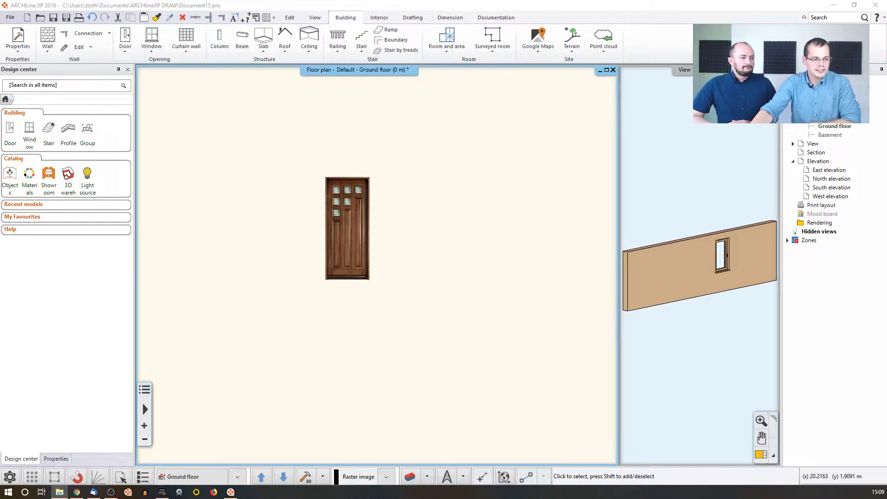
pyautogui.click(361, 362)
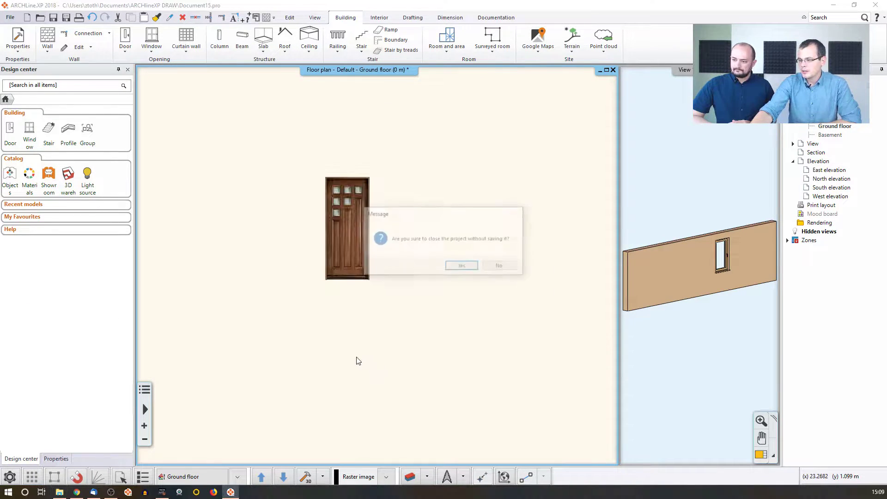
pyautogui.click(461, 266)
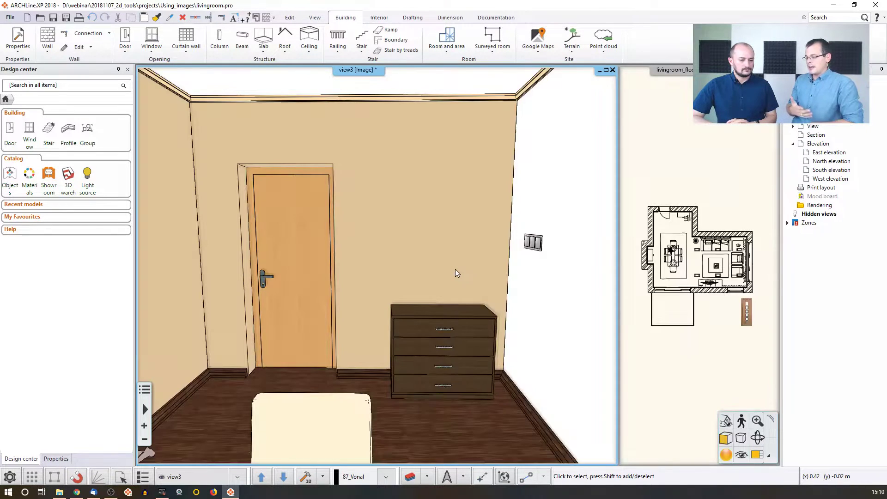
# Make the living room floor plan the main view in place of the 3D room view
pyautogui.moveTo(457, 273)
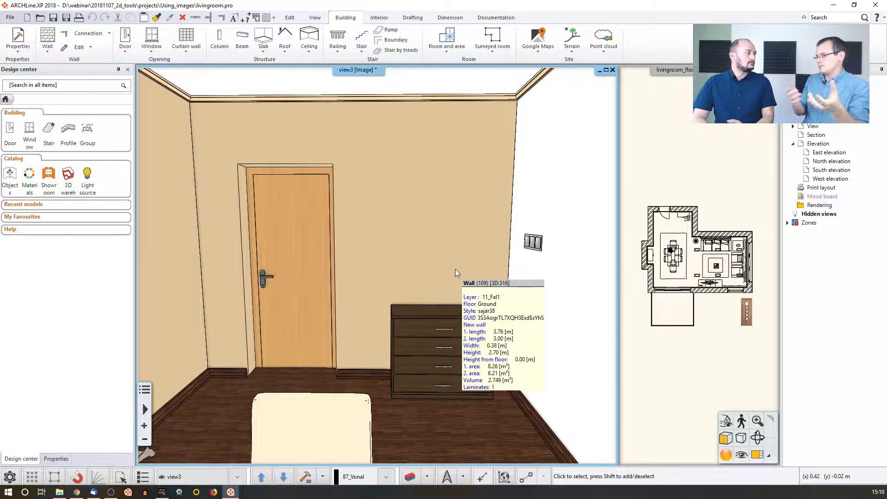
pyautogui.click(661, 370)
pyautogui.click(761, 456)
pyautogui.scroll(2, 364, 262)
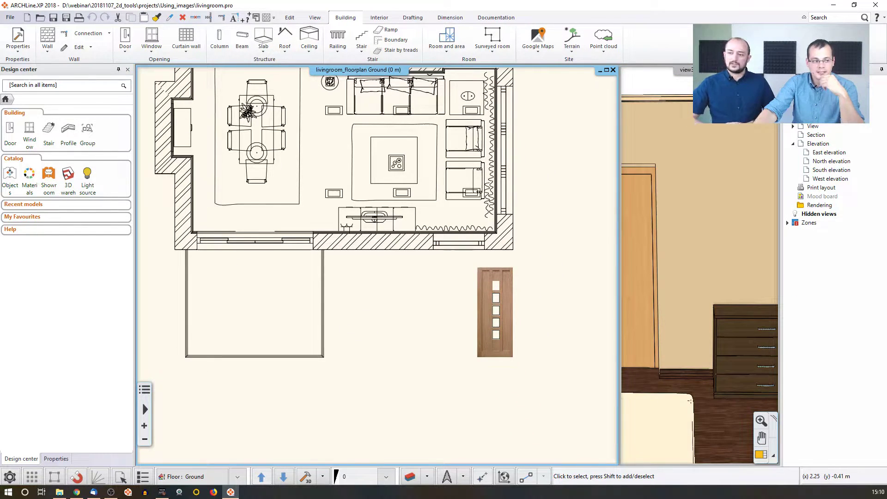
# Import the wall picture photo from its folder and place it at an enlarged size on the floor plan below the terrace
pyautogui.hotkey('alt', 'Tab')
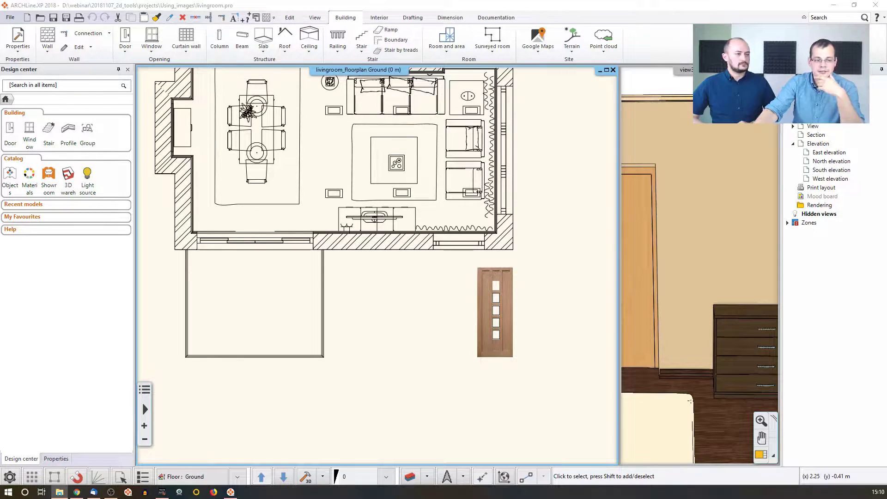
pyautogui.moveTo(337, 415); pyautogui.dragTo(322, 427)
pyautogui.moveTo(314, 434); pyautogui.dragTo(303, 269, button='middle')
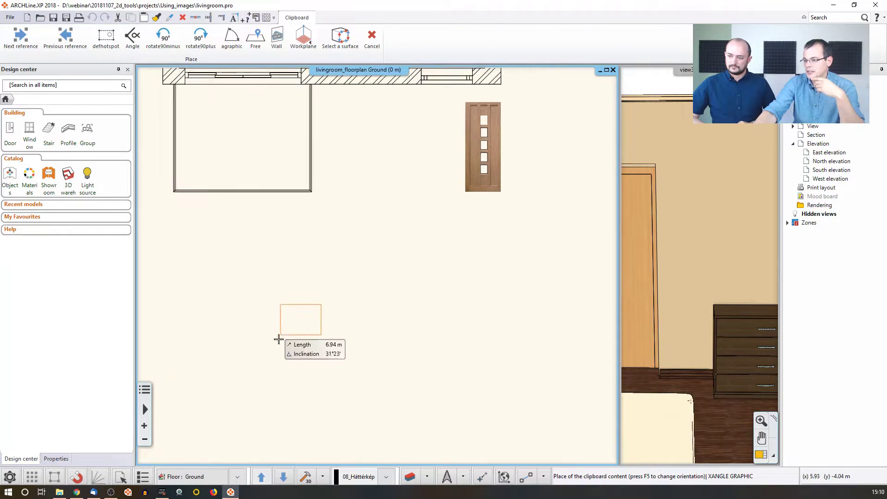
pyautogui.click(276, 344)
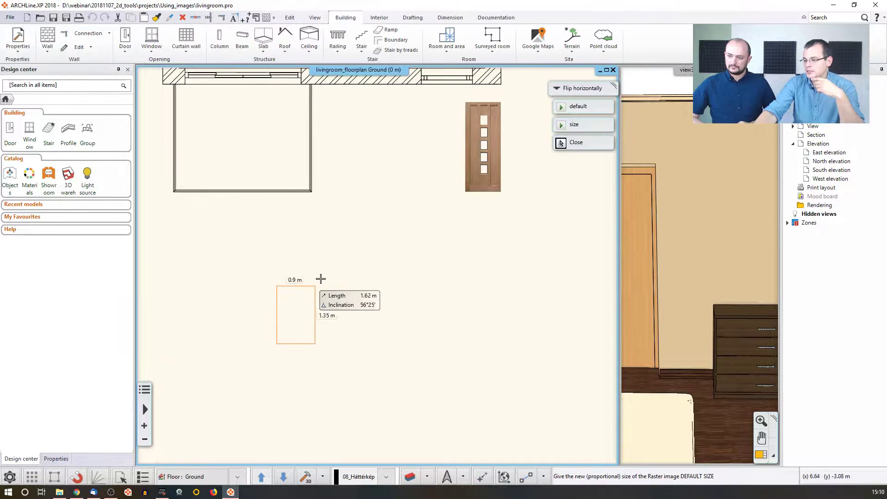
pyautogui.click(403, 249)
pyautogui.scroll(3, 365, 310)
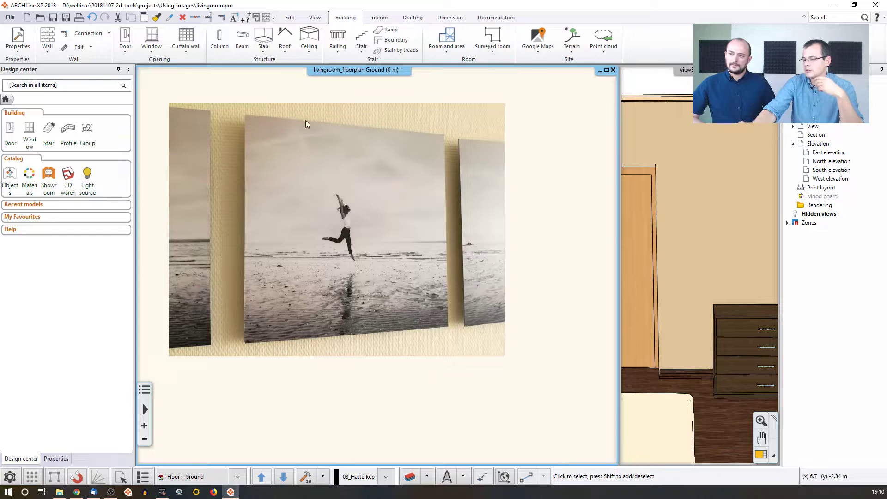
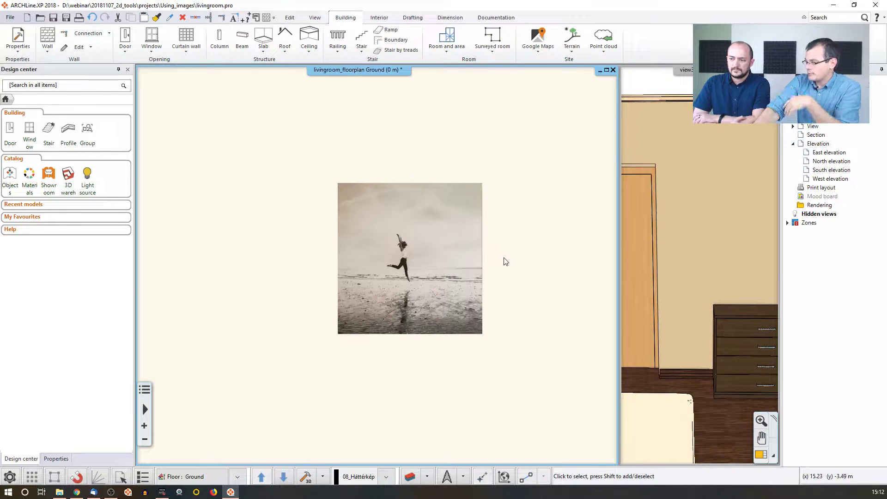
# Save the corrected beach picture as a library material named webinar_picture, under Apparent Materials, sub category Other, producer generic
pyautogui.rightClick(432, 261)
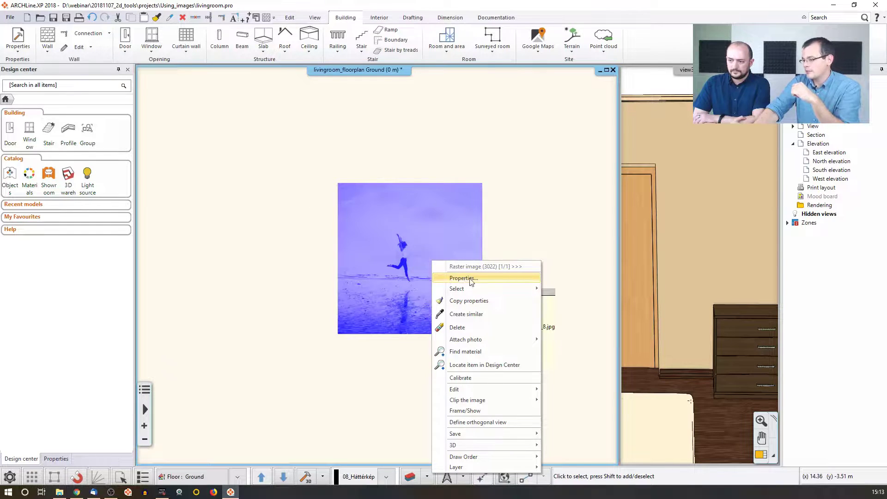
pyautogui.moveTo(485, 434)
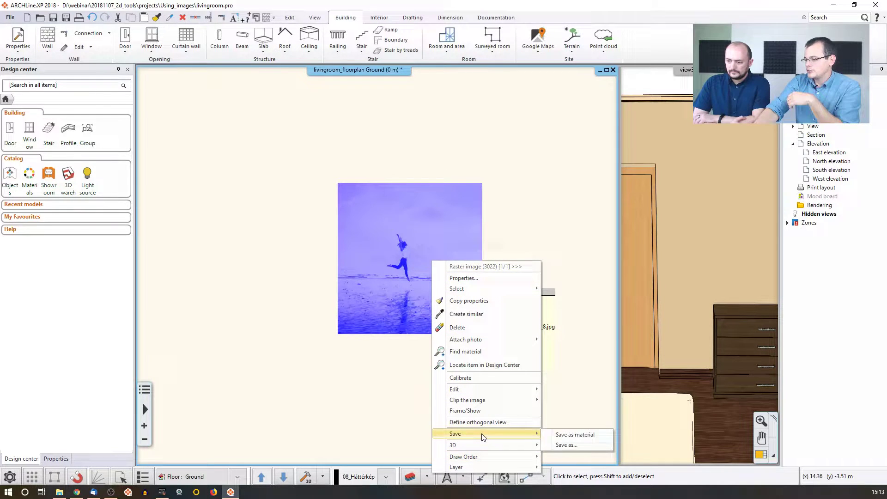
pyautogui.click(576, 437)
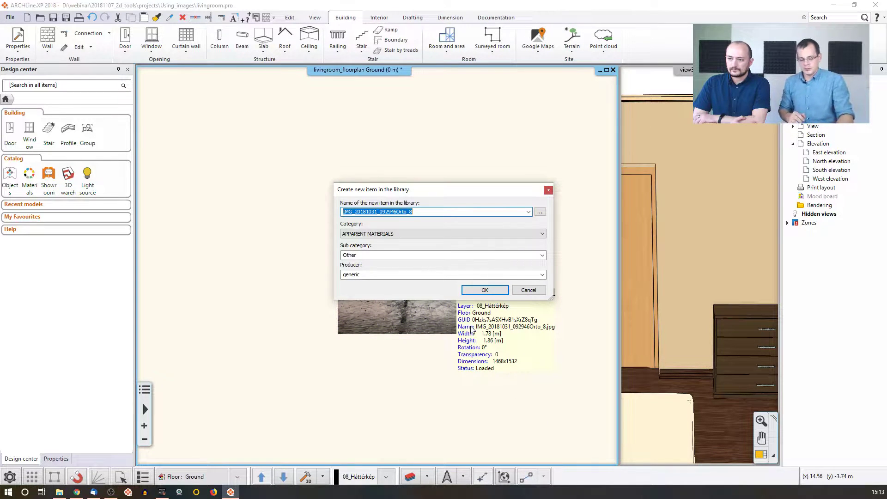
pyautogui.write('webinar_picture')
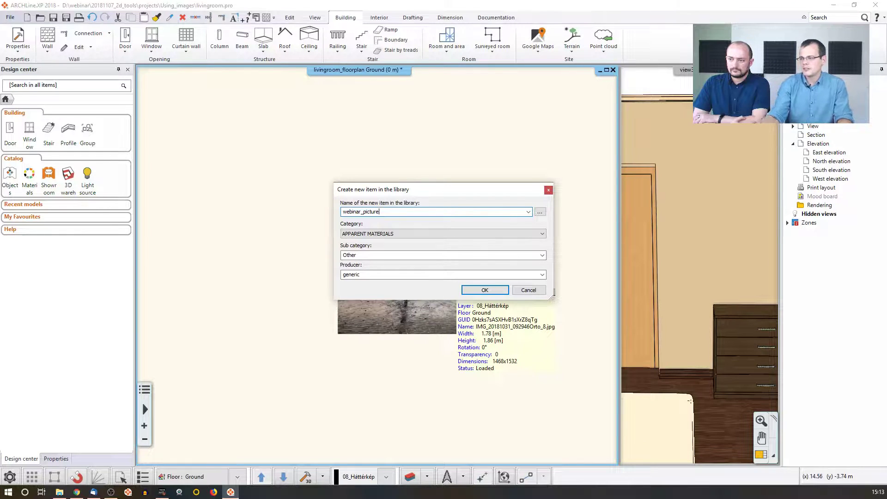
pyautogui.click(485, 289)
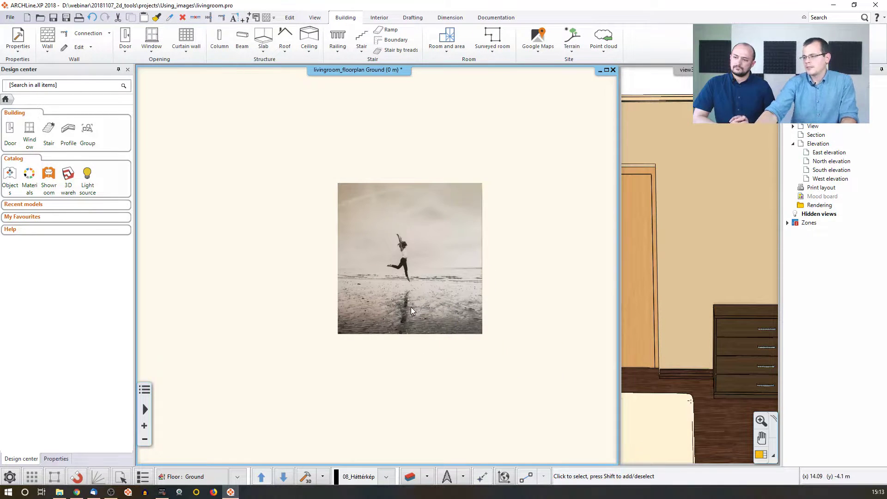
# Search the Design center for "webinar" and review the parameters of the webinar_picture material
pyautogui.moveTo(426, 276)
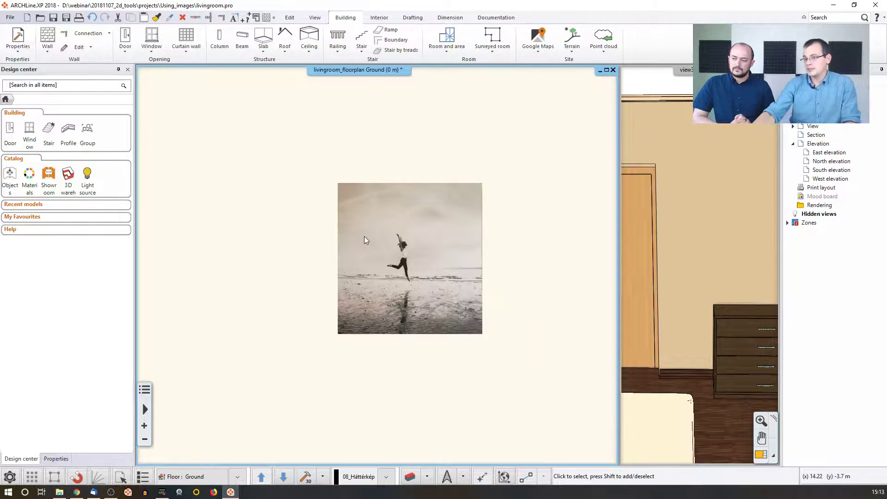
pyautogui.click(58, 86)
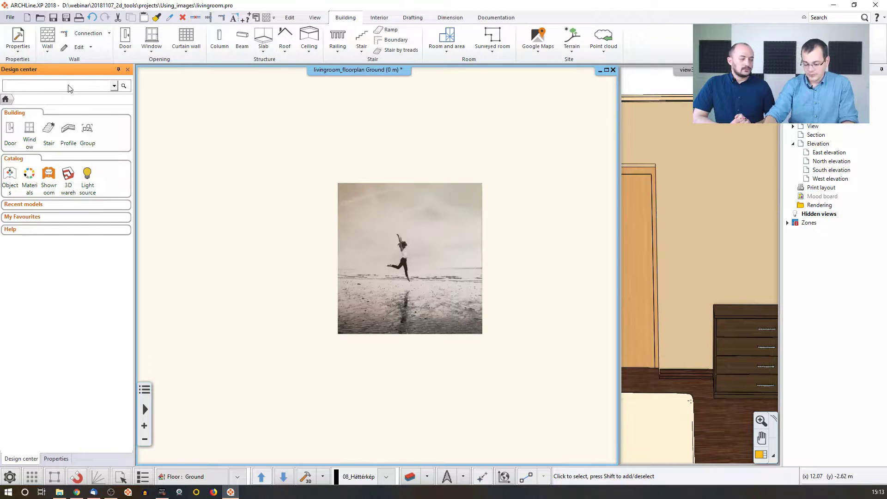
pyautogui.write('webinar')
pyautogui.press('Return')
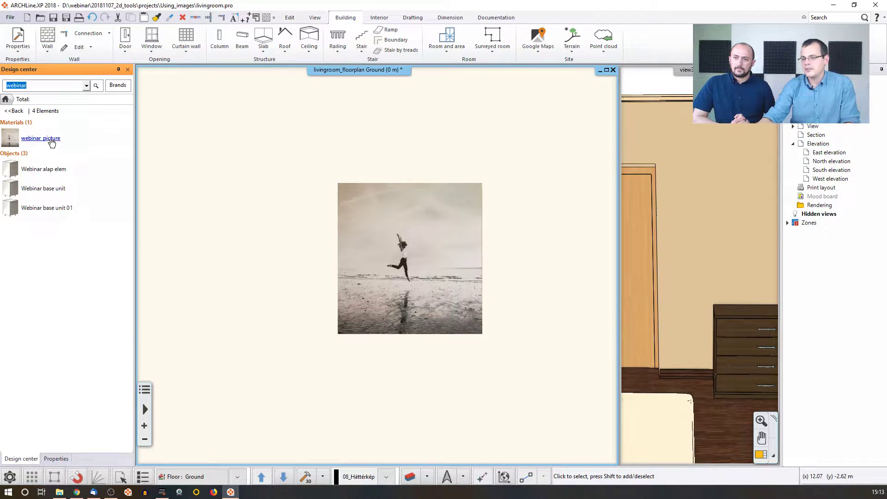
pyautogui.click(51, 142)
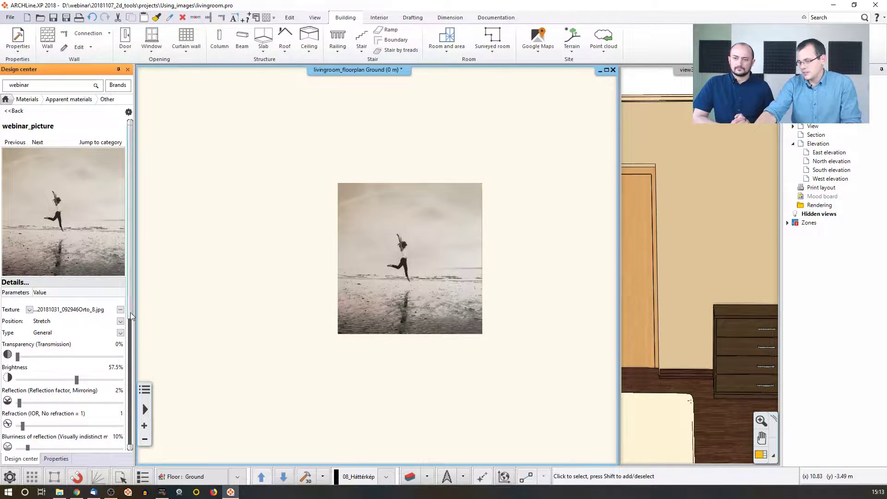
pyautogui.scroll(-3, 131, 316)
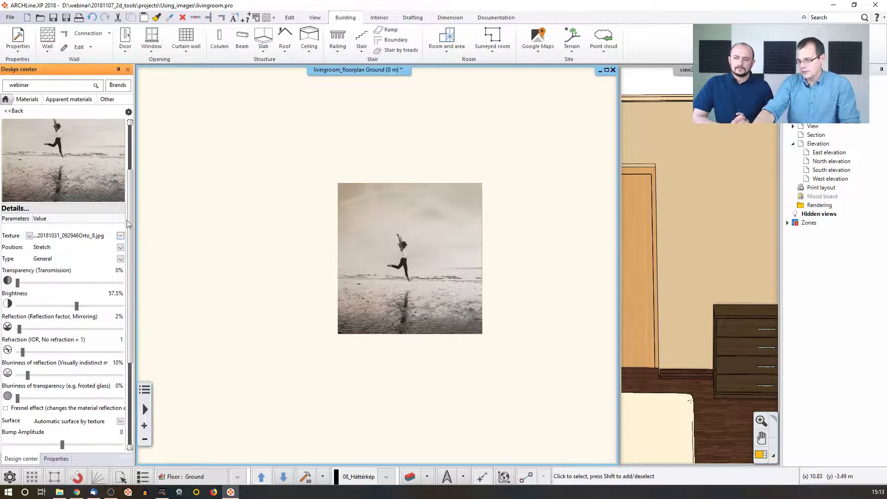
pyautogui.scroll(3, 132, 194)
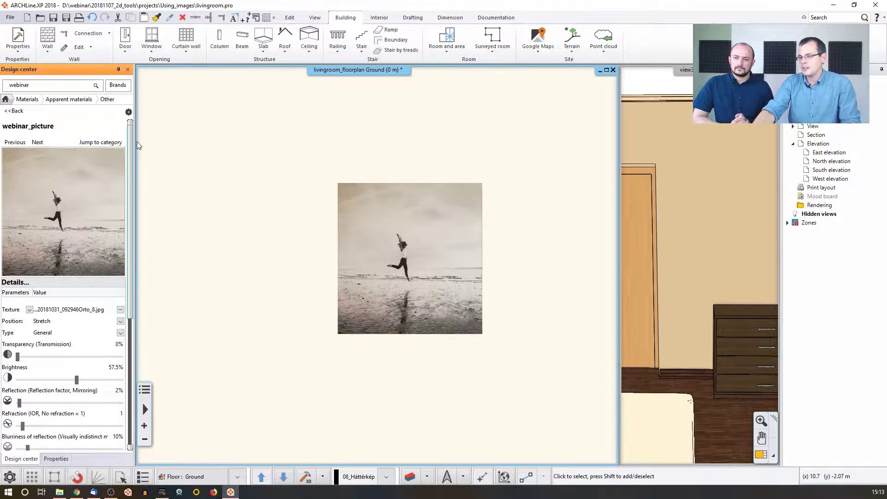
# Set the webinar_picture material's horizontal and vertical mapping sizes to 0.4 m in its physical properties
pyautogui.click(129, 112)
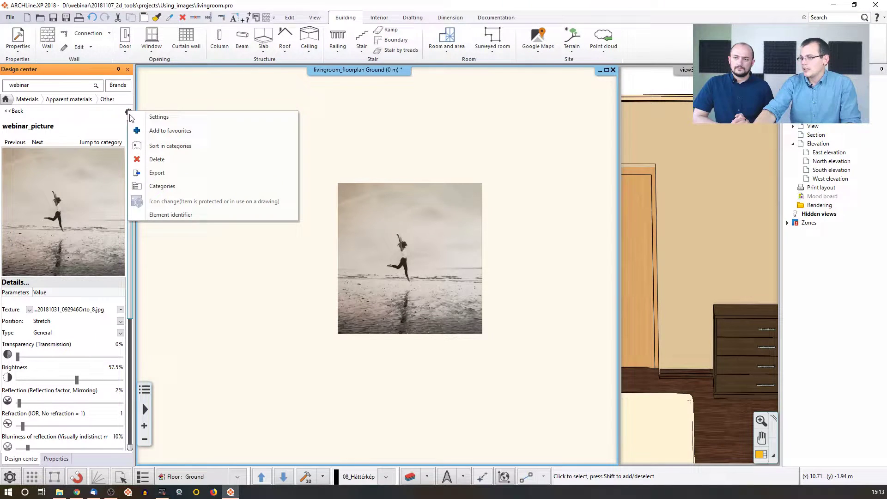
pyautogui.click(158, 118)
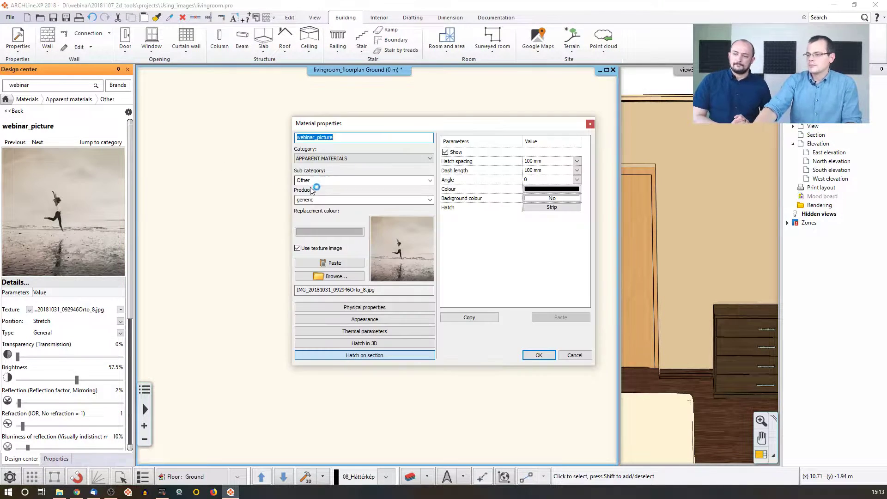
pyautogui.click(363, 307)
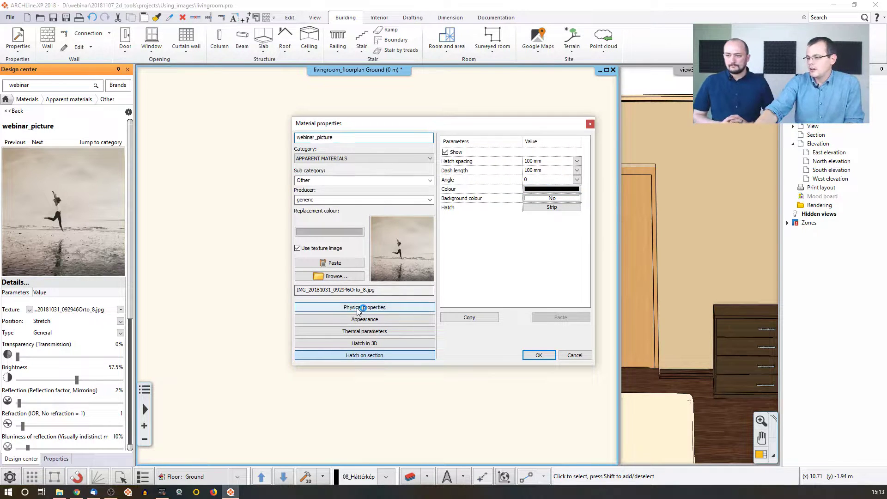
pyautogui.click(536, 153)
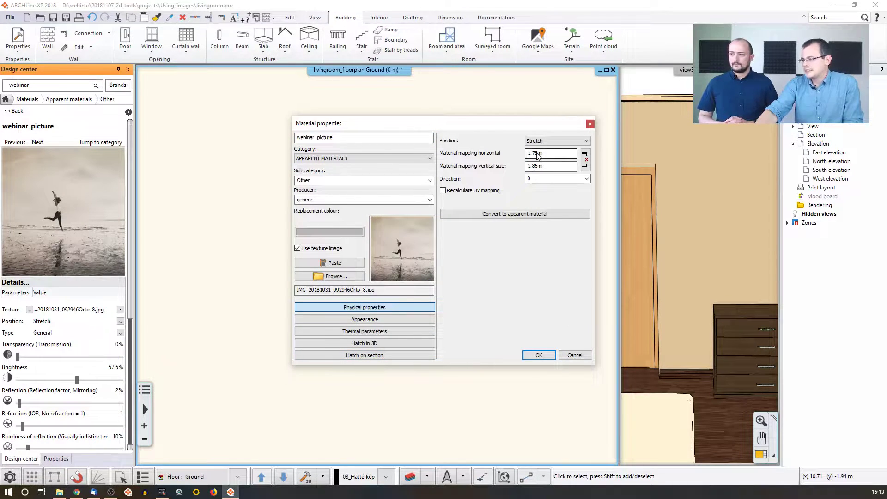
pyautogui.doubleClick(534, 153)
pyautogui.write('0,')
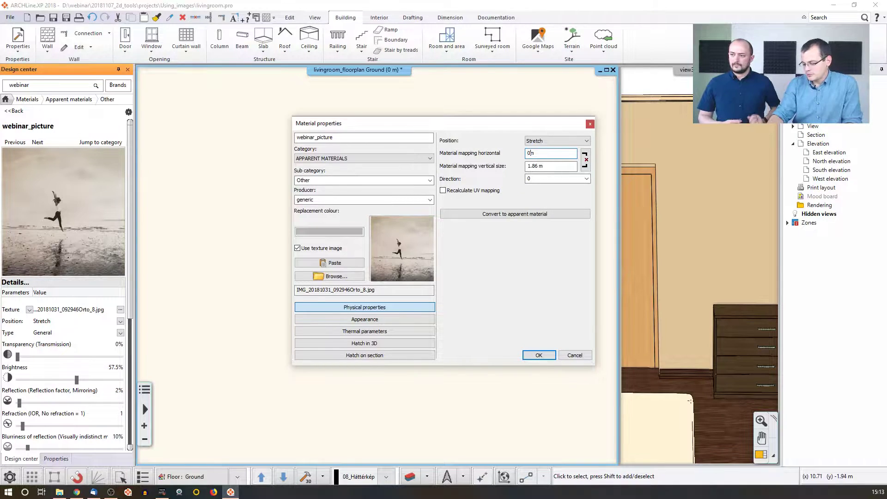
pyautogui.write('4')
pyautogui.doubleClick(541, 166)
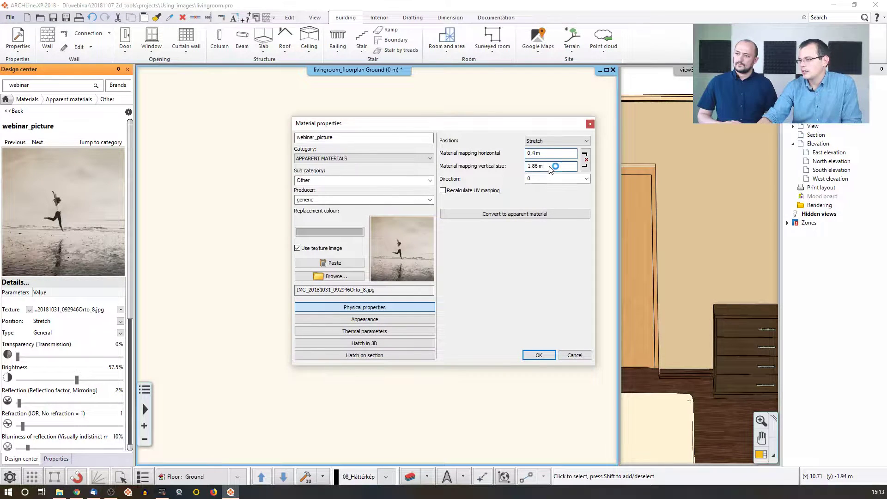
pyautogui.write('0,')
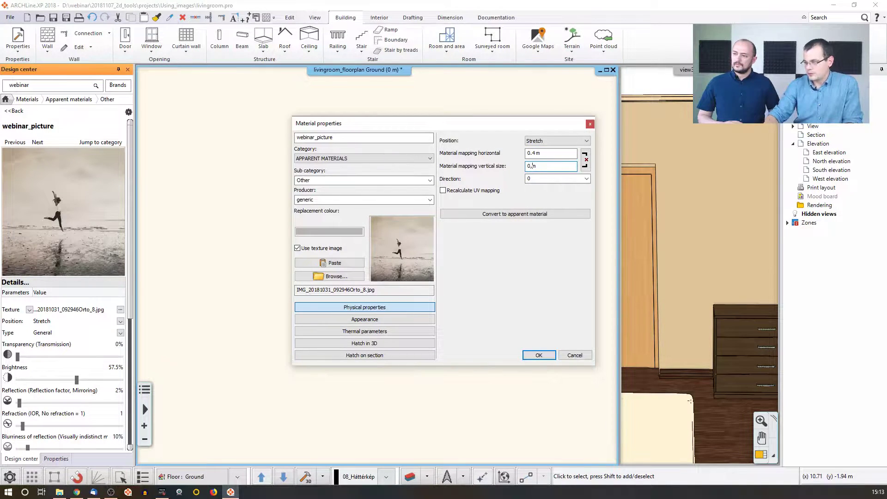
pyautogui.write('4')
pyautogui.click(555, 153)
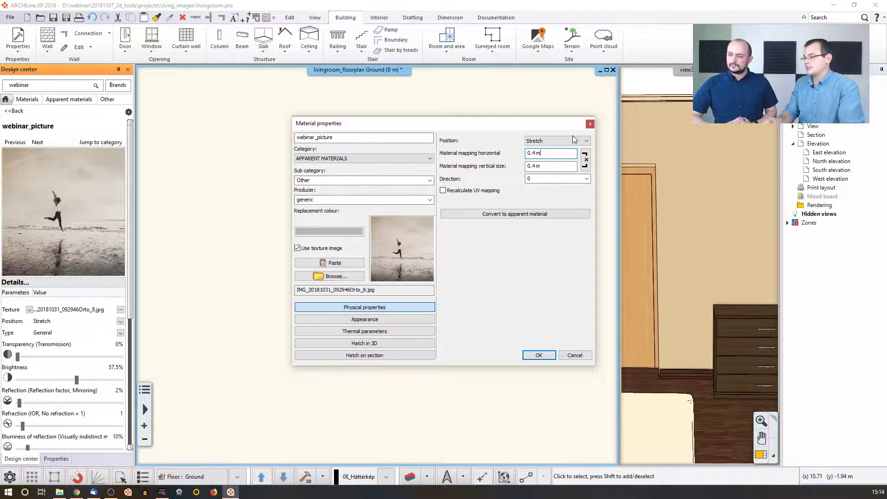
pyautogui.click(539, 355)
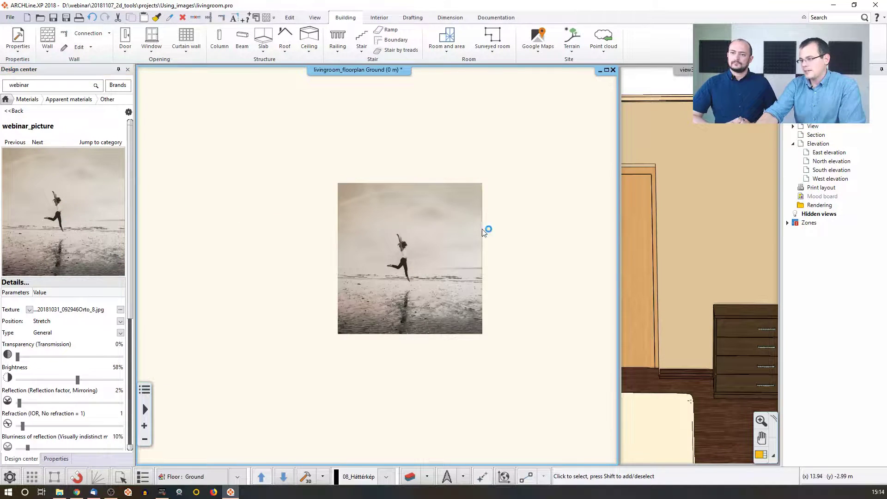
# Place a picture on the wall above the chest of drawers in the 3D room view
pyautogui.click(737, 289)
pyautogui.click(765, 459)
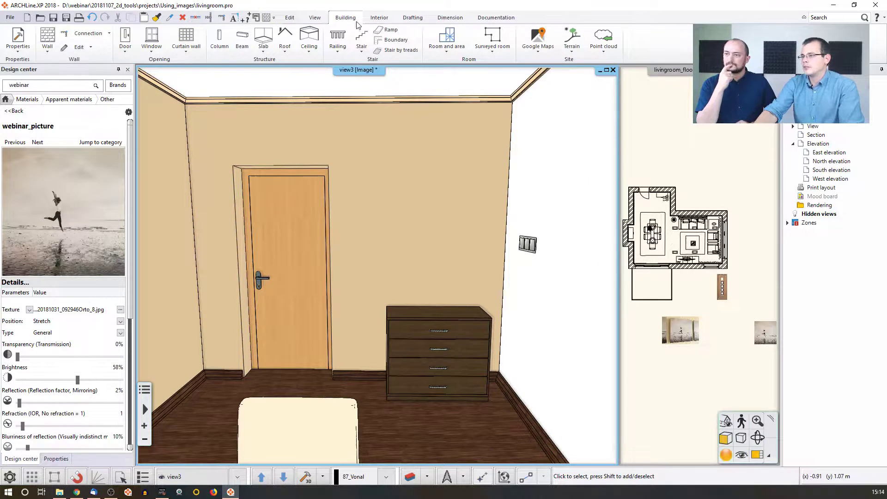
pyautogui.click(379, 18)
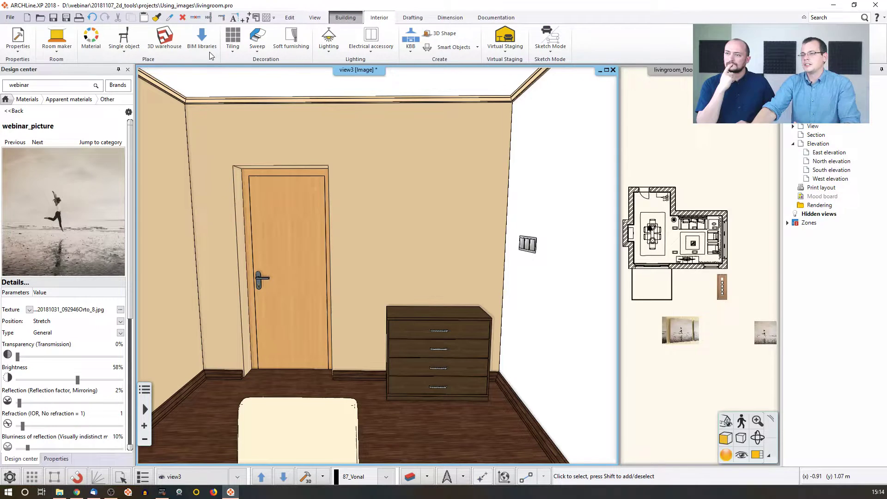
pyautogui.click(123, 52)
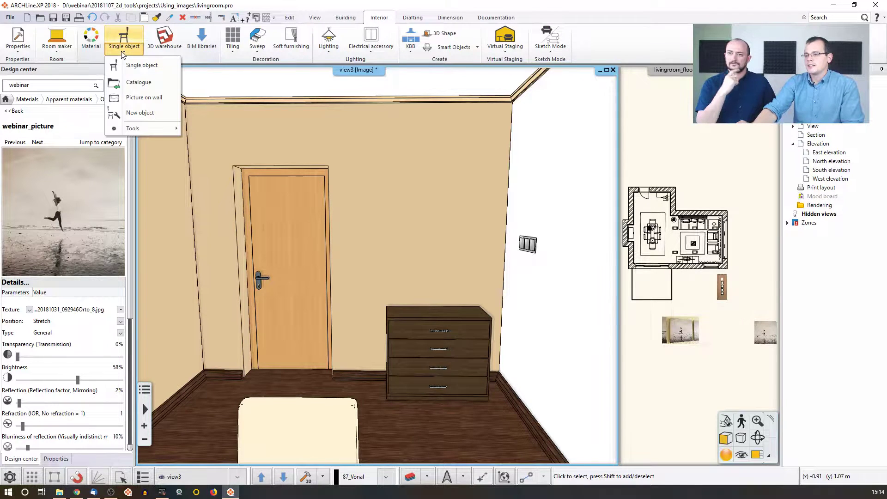
pyautogui.click(143, 98)
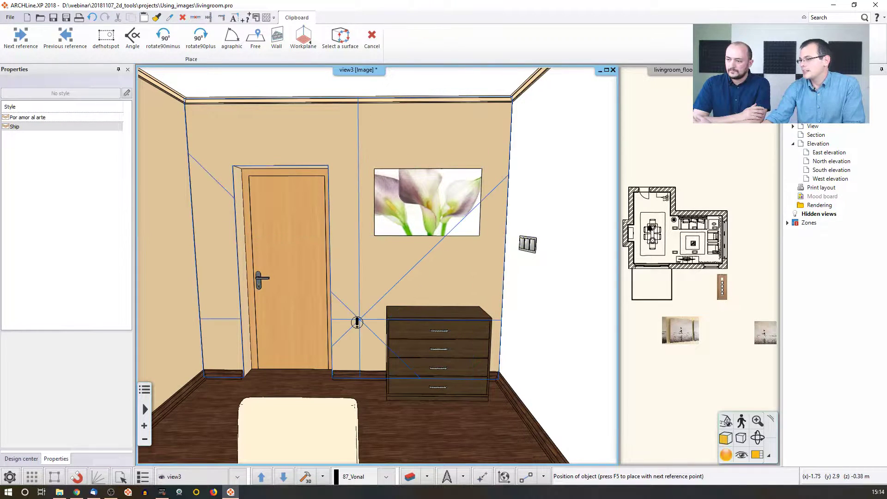
pyautogui.click(390, 234)
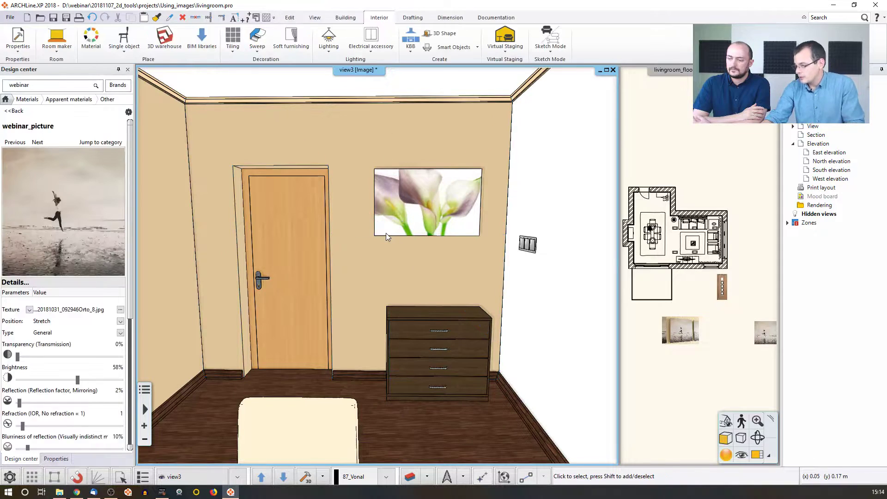
# Open the new wall picture's material selection for editing and search all materials for "webinar"
pyautogui.click(388, 229)
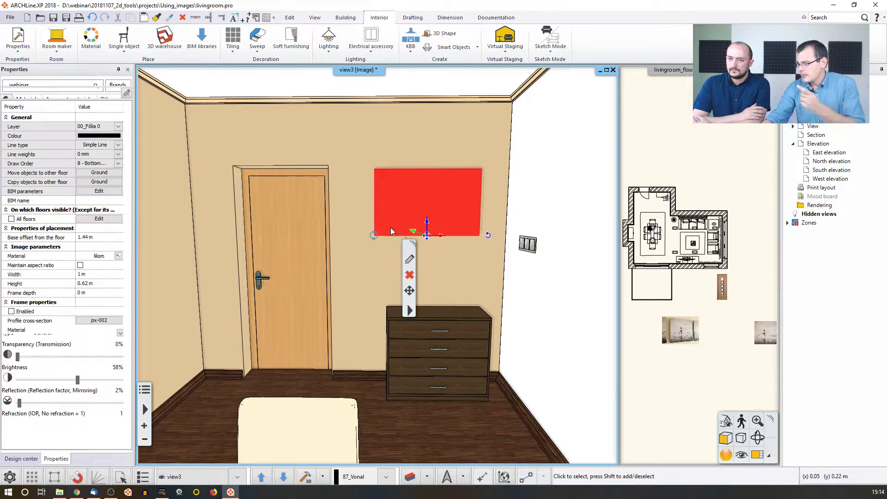
pyautogui.click(410, 261)
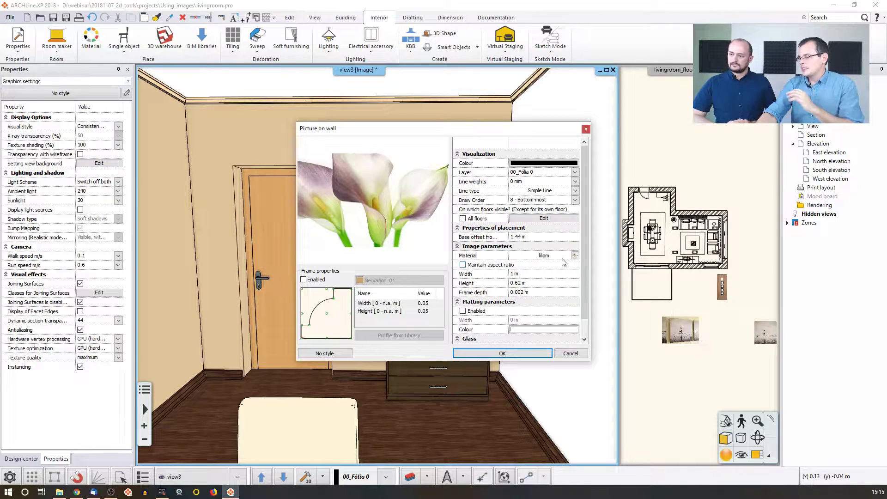
pyautogui.click(576, 255)
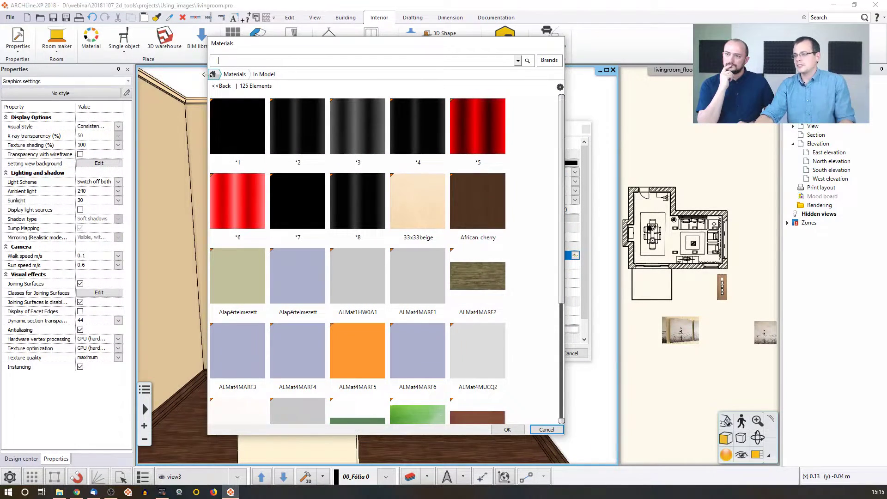
pyautogui.click(213, 75)
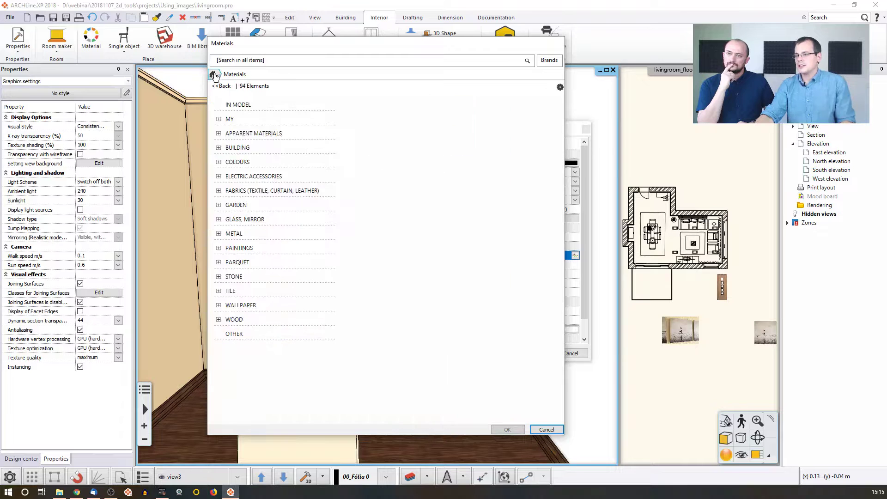
pyautogui.click(226, 59)
pyautogui.write('we')
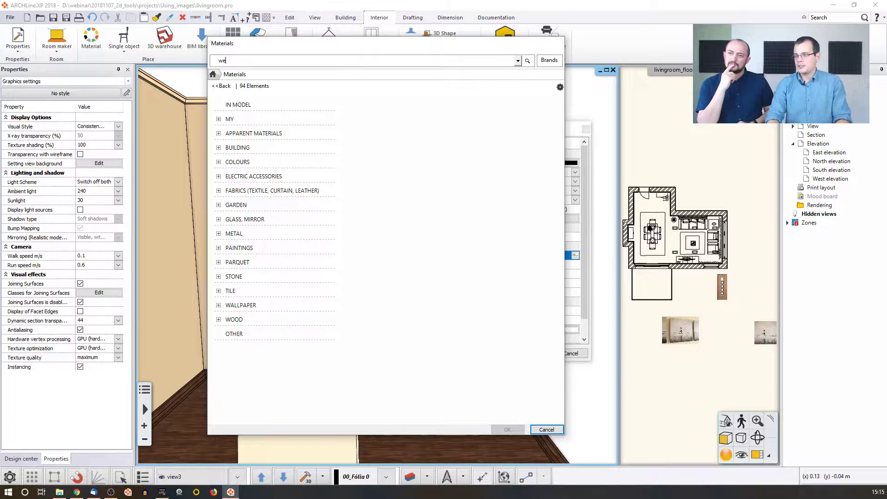
pyautogui.write('binar')
pyautogui.press('Return')
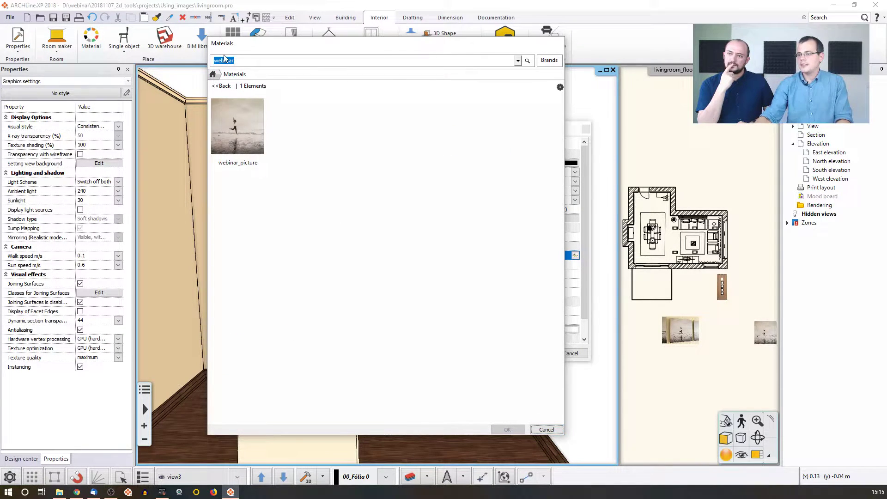
# Assign the webinar_picture material to the wall picture, adopting the material's 0.4 by 0.4 m size instead of keeping the previous dimensions
pyautogui.click(238, 127)
pyautogui.click(508, 430)
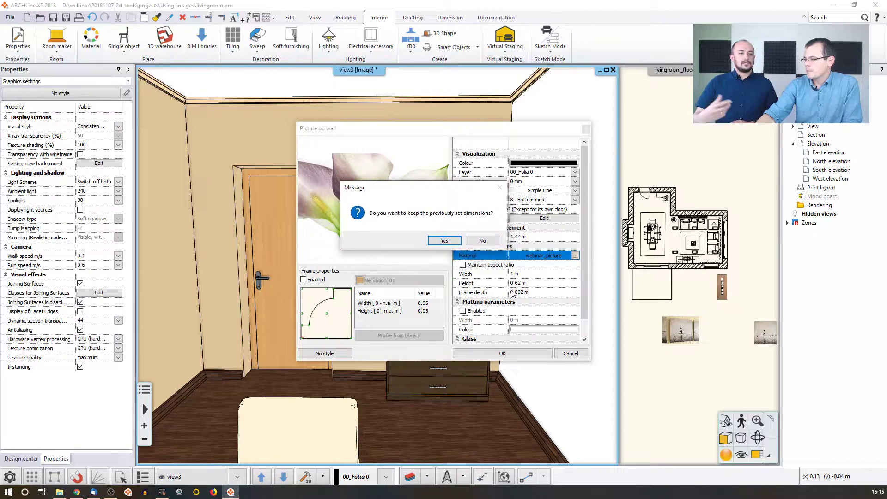
pyautogui.click(483, 241)
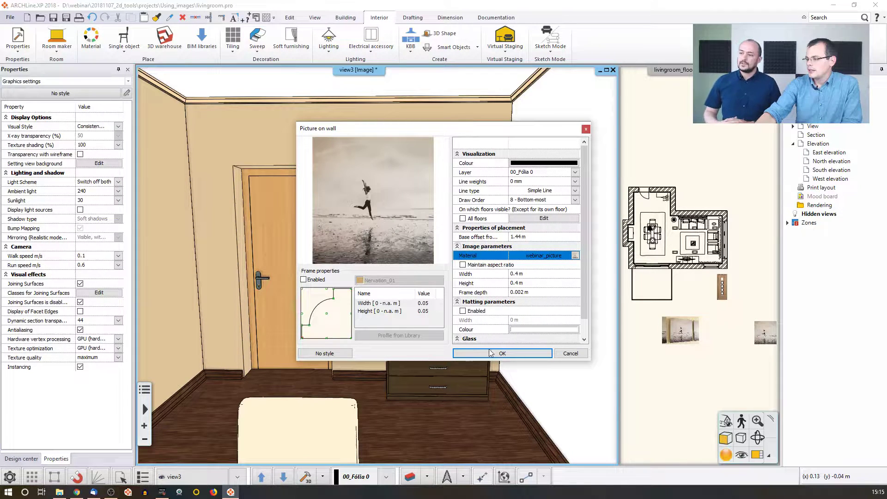
pyautogui.click(494, 354)
# Move the wall picture horizontally along the wall so that it hangs centrally above the chest of drawers
pyautogui.click(403, 220)
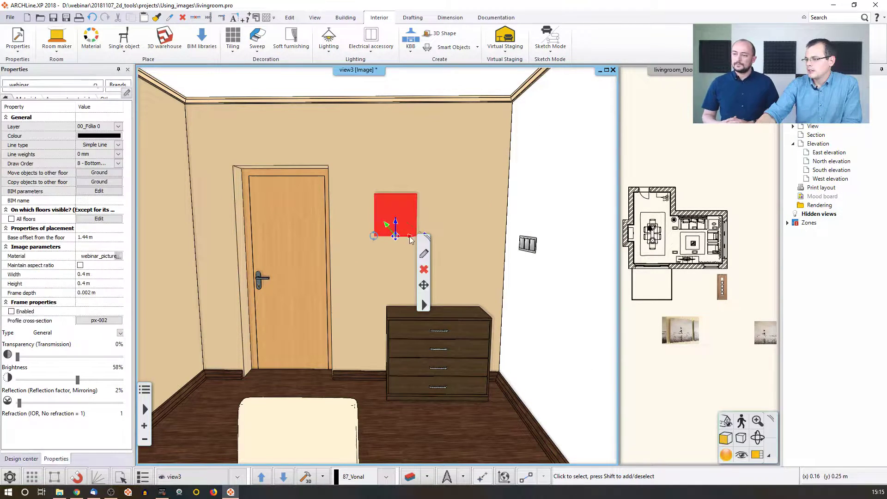
pyautogui.click(419, 245)
pyautogui.click(439, 242)
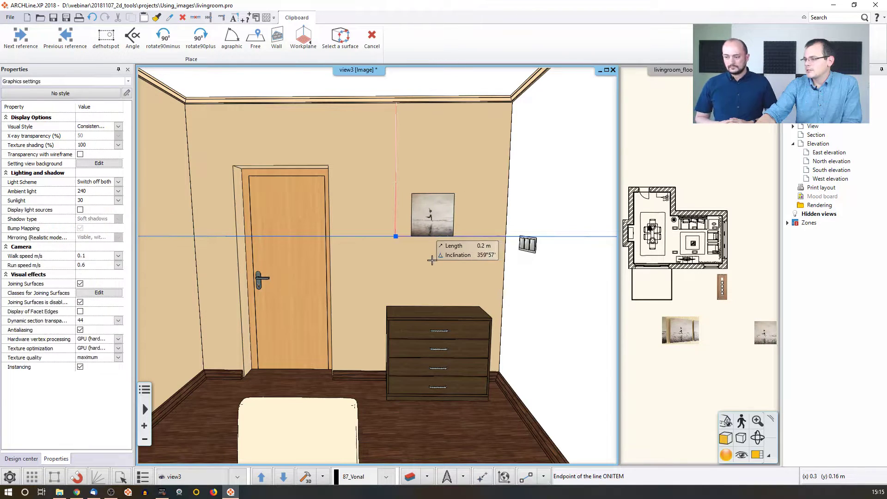
pyautogui.click(438, 255)
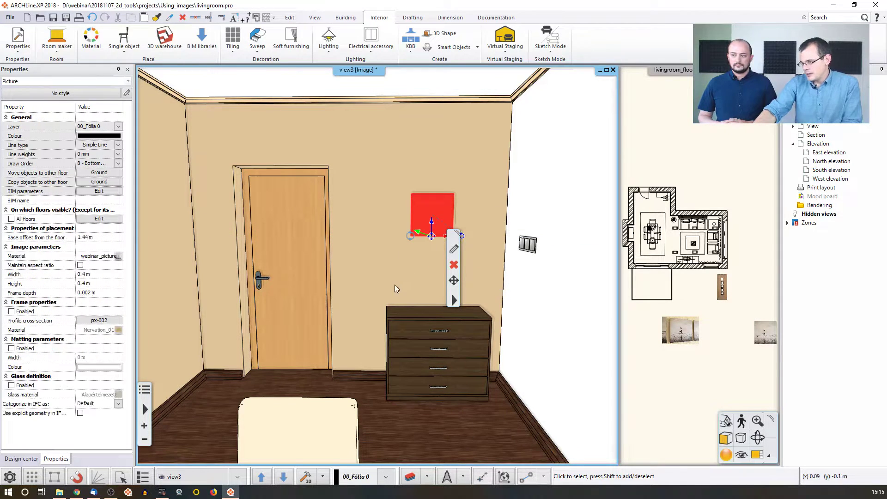
pyautogui.press('Escape')
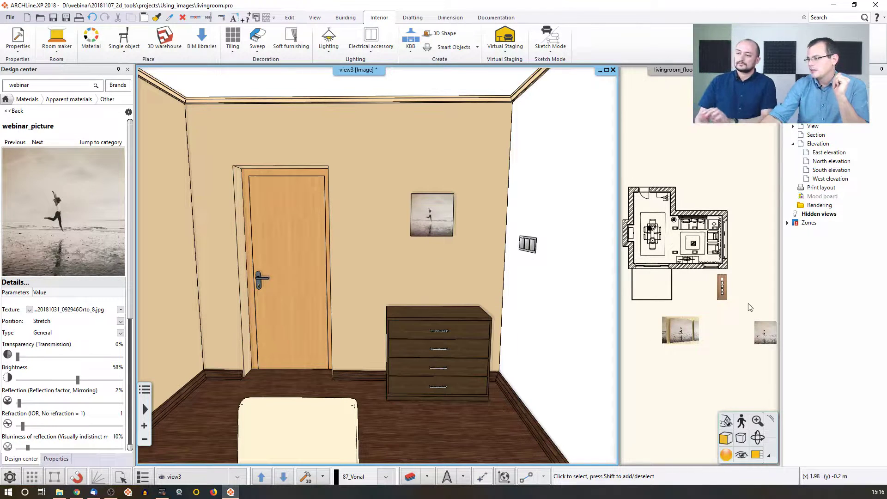
pyautogui.scroll(6, 721, 295)
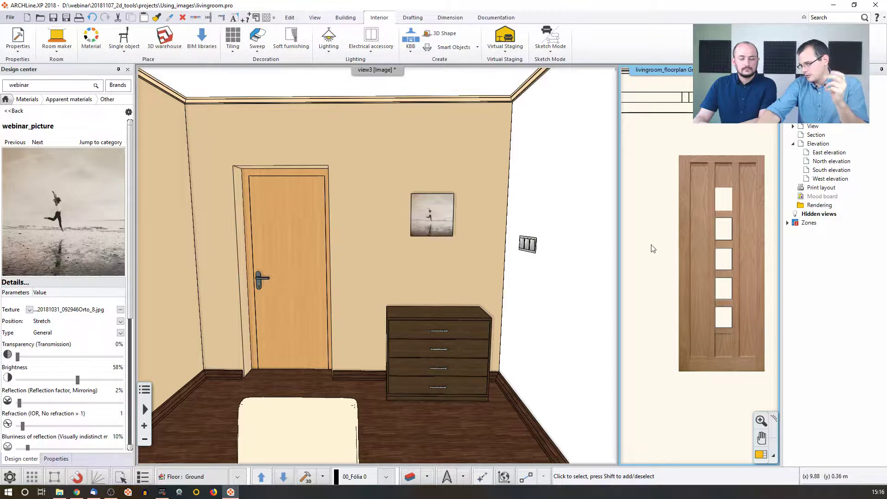
pyautogui.moveTo(691, 221)
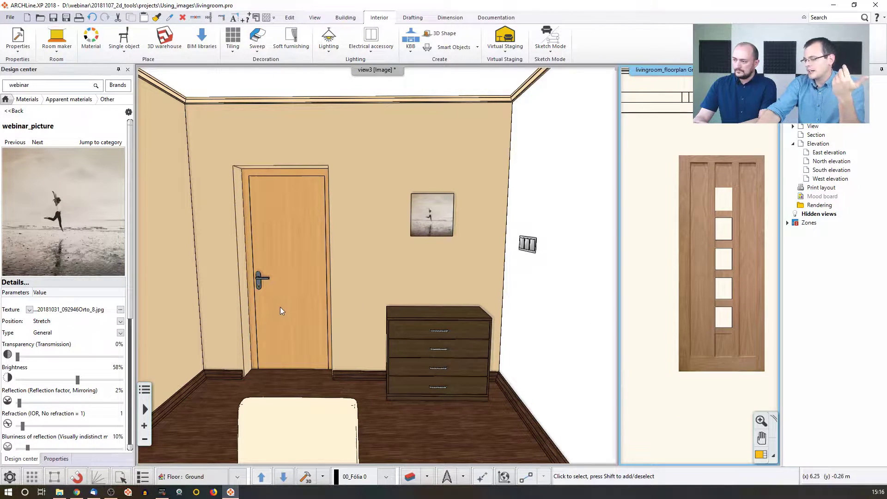
pyautogui.scroll(4, 689, 245)
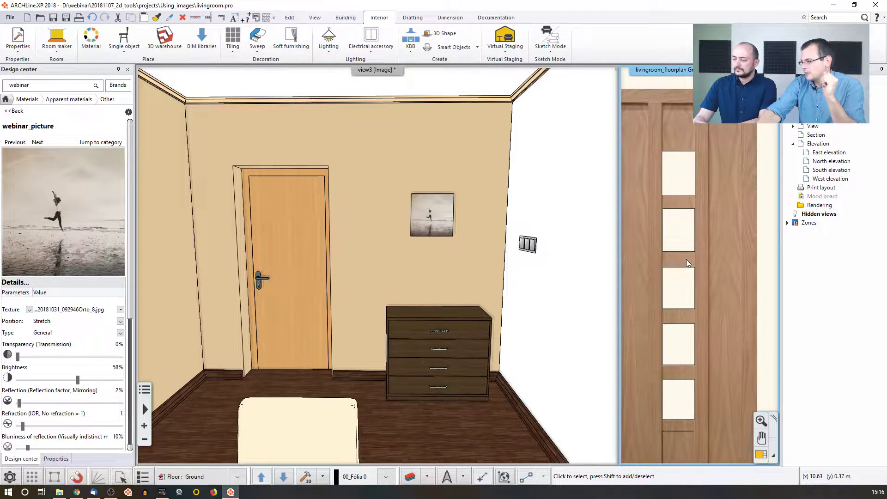
pyautogui.scroll(-3, 686, 259)
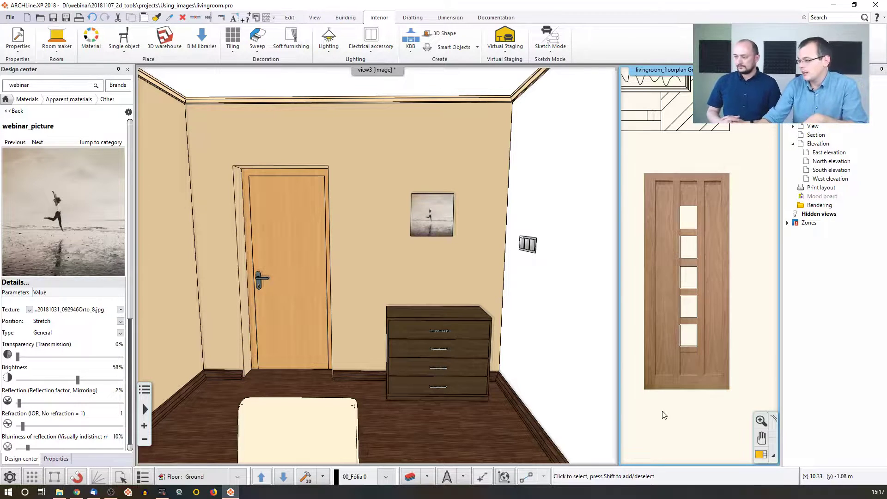
# Paste the original interior door photo from its folder onto the floor plan below the terrace, about 2.14 by 2.14 m in size
pyautogui.click(761, 453)
pyautogui.moveTo(417, 427); pyautogui.dragTo(490, 309, button='middle')
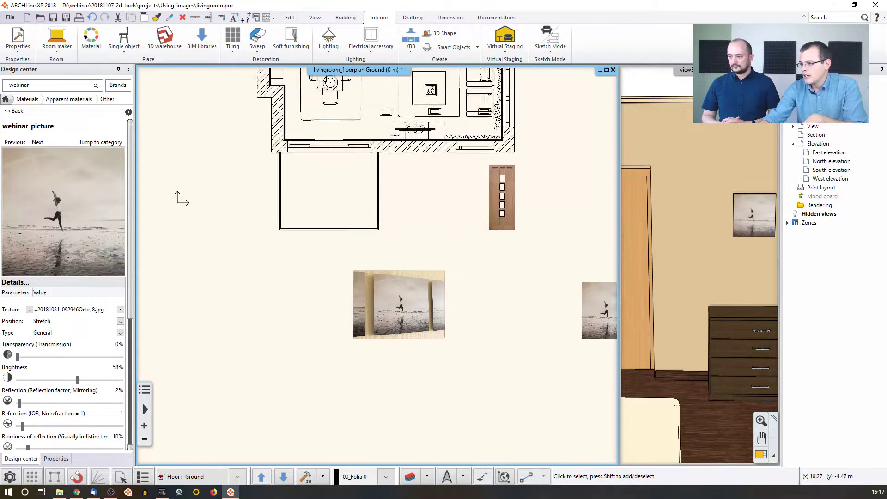
pyautogui.moveTo(495, 344); pyautogui.dragTo(476, 271, button='middle')
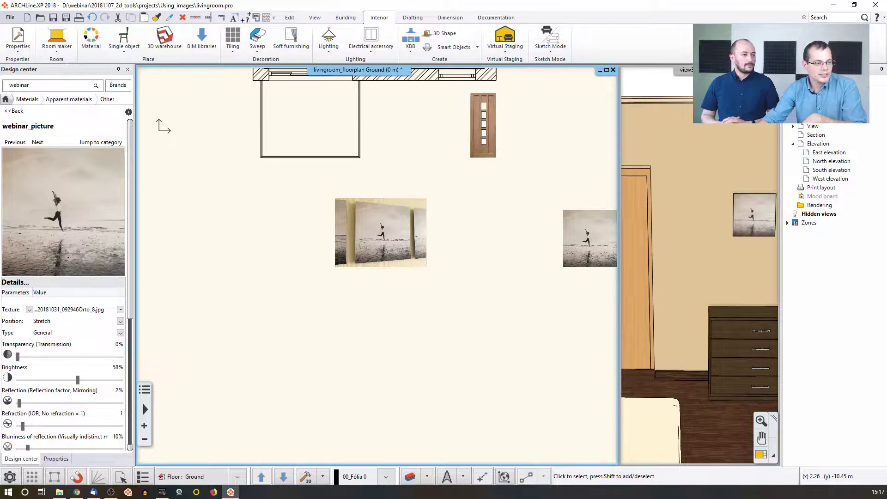
pyautogui.click(59, 492)
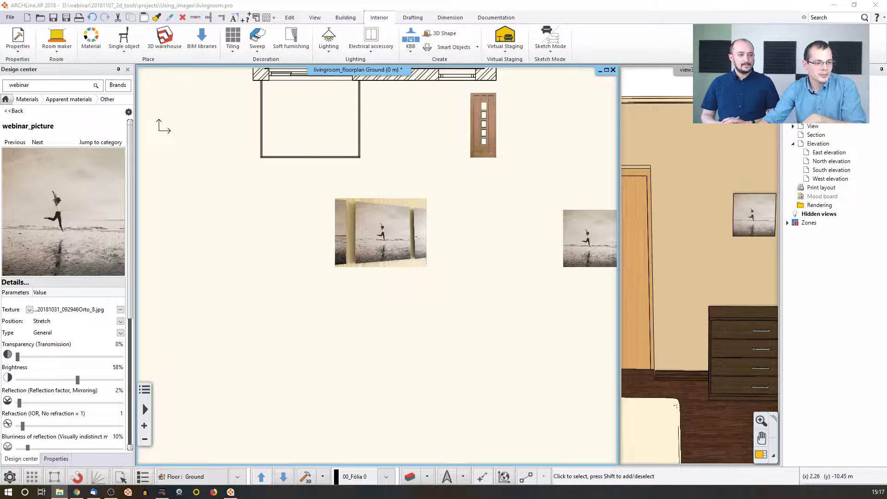
pyautogui.hotkey('ctrl', 'v')
pyautogui.click(204, 377)
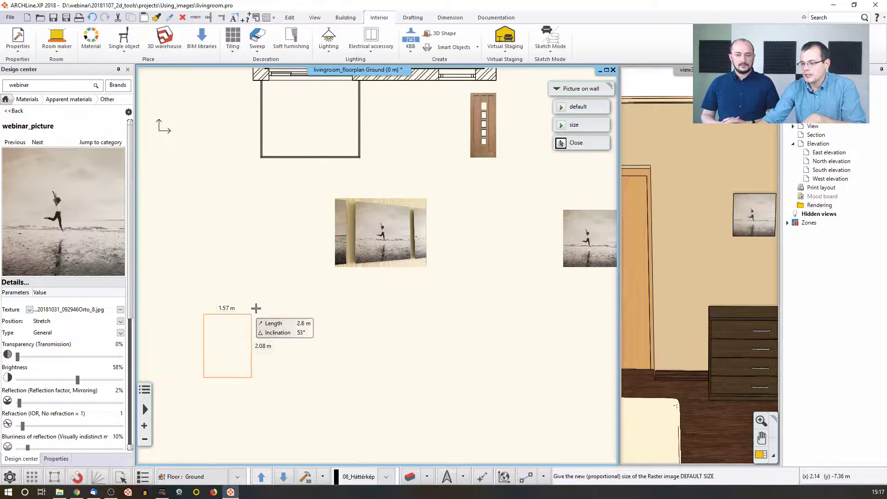
pyautogui.click(269, 258)
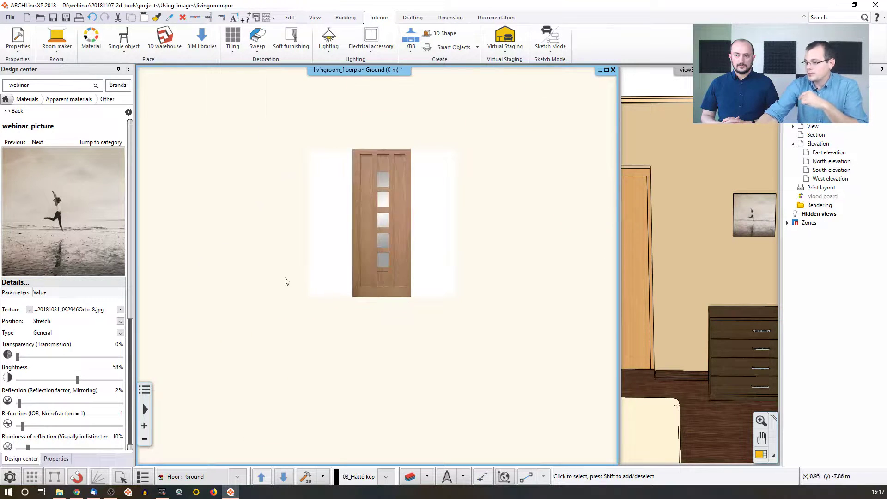
pyautogui.click(376, 280)
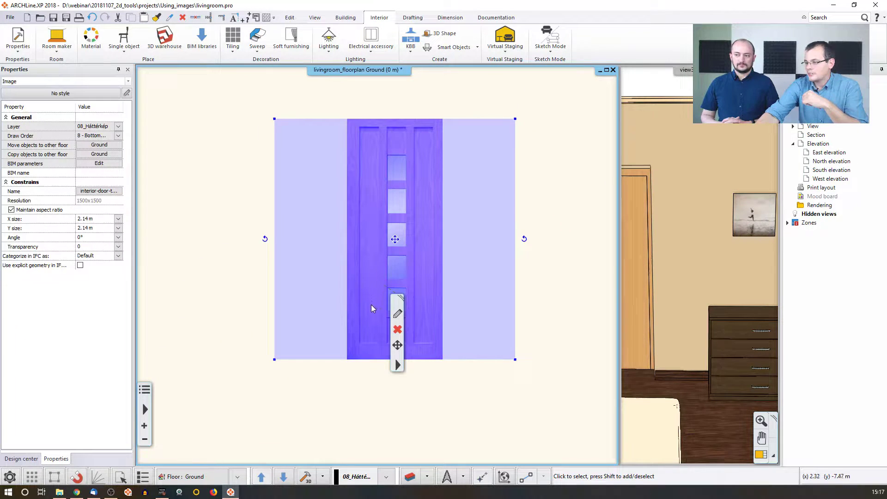
pyautogui.click(328, 391)
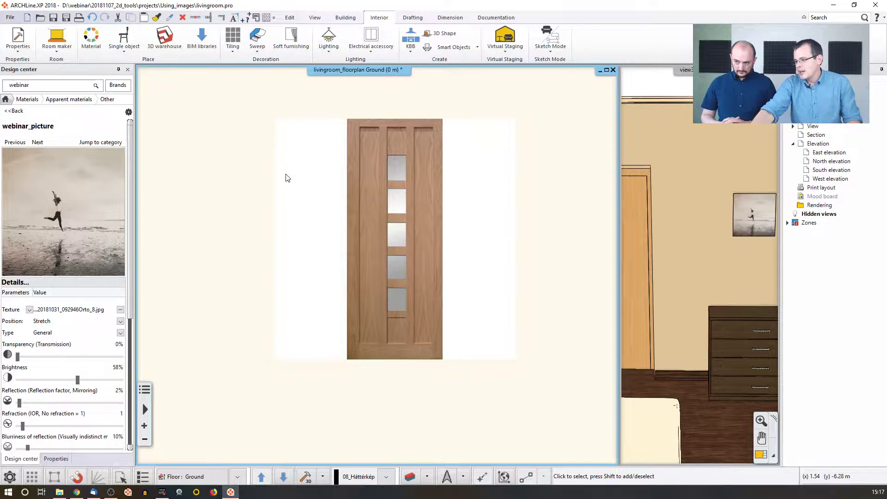
pyautogui.click(483, 346)
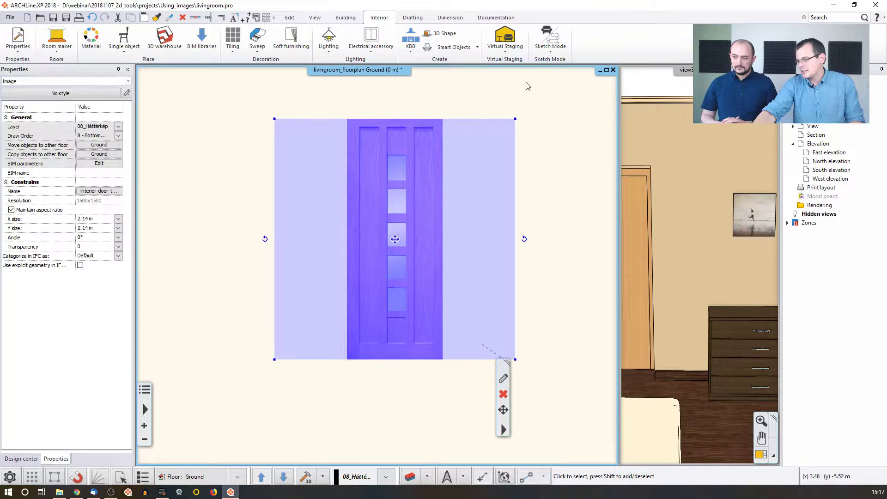
pyautogui.click(259, 344)
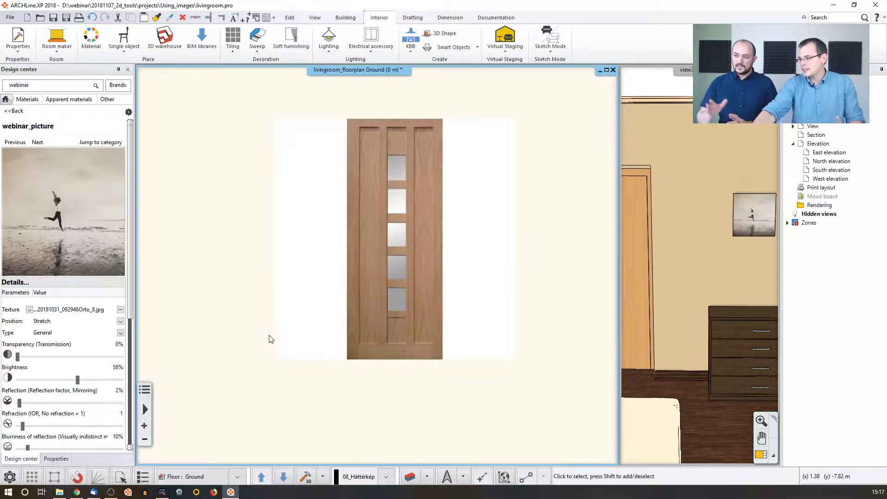
# Crop the pasted door photo with the clip Crop option, trimming the white area left of the door to the door's edge
pyautogui.click(389, 309)
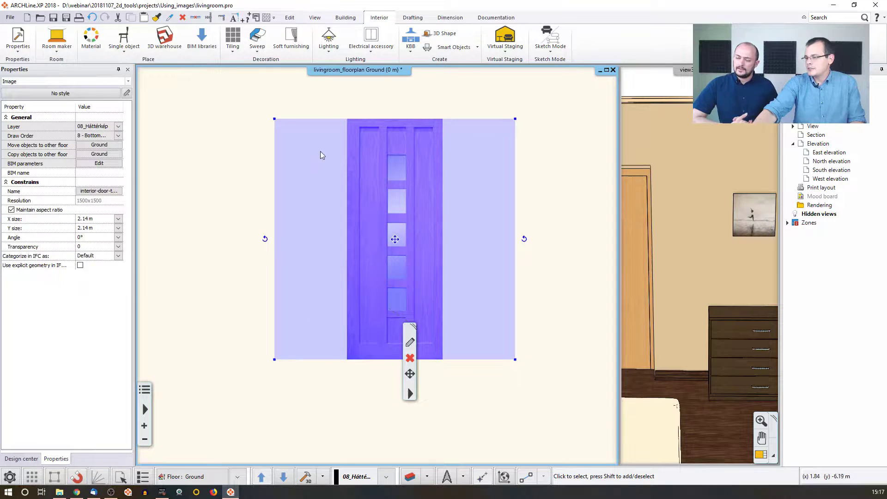
pyautogui.rightClick(340, 241)
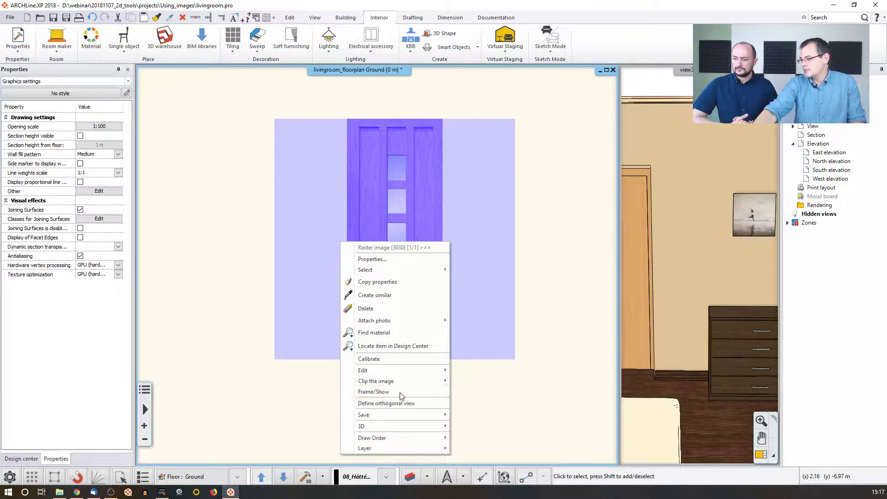
pyautogui.moveTo(396, 382)
pyautogui.click(484, 383)
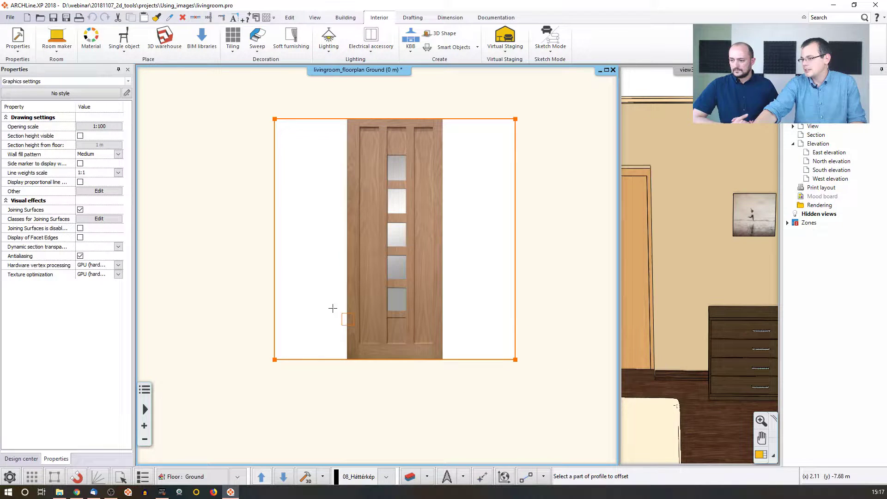
pyautogui.click(275, 271)
pyautogui.scroll(3, 366, 300)
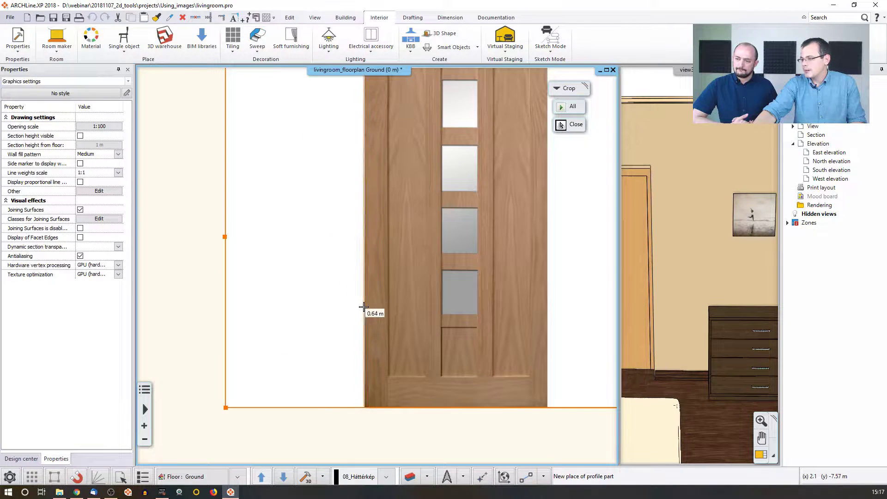
# Crop the white area right of the door up to the door's edge and finish the Crop command
pyautogui.scroll(-3, 375, 306)
pyautogui.click(493, 252)
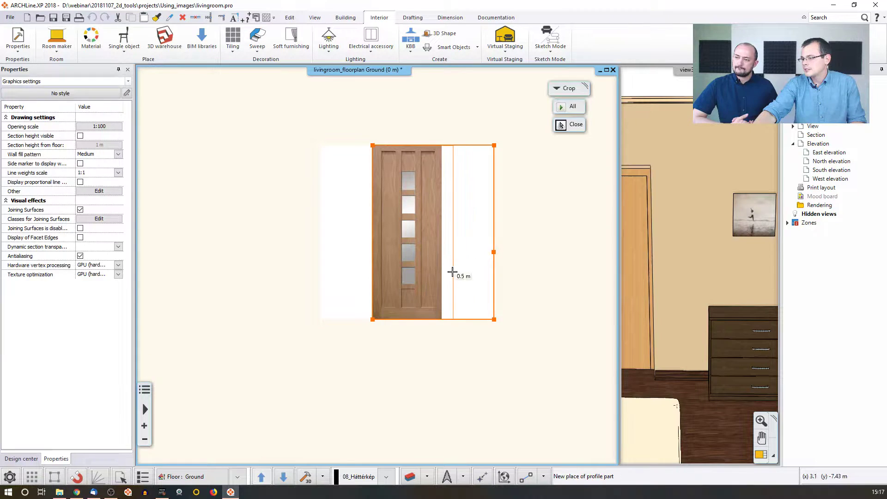
pyautogui.scroll(3, 359, 309)
pyautogui.scroll(2, 360, 310)
pyautogui.click(351, 303)
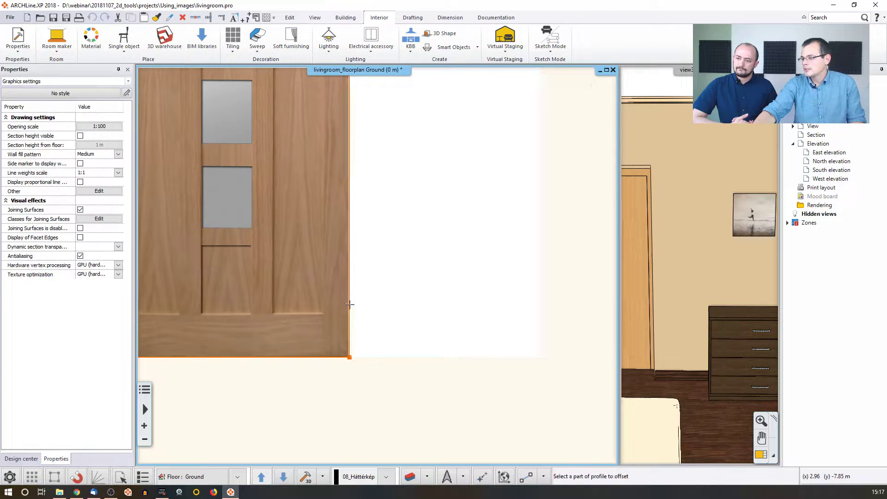
pyautogui.scroll(-3, 365, 309)
pyautogui.press('Escape')
pyautogui.scroll(-3, 345, 269)
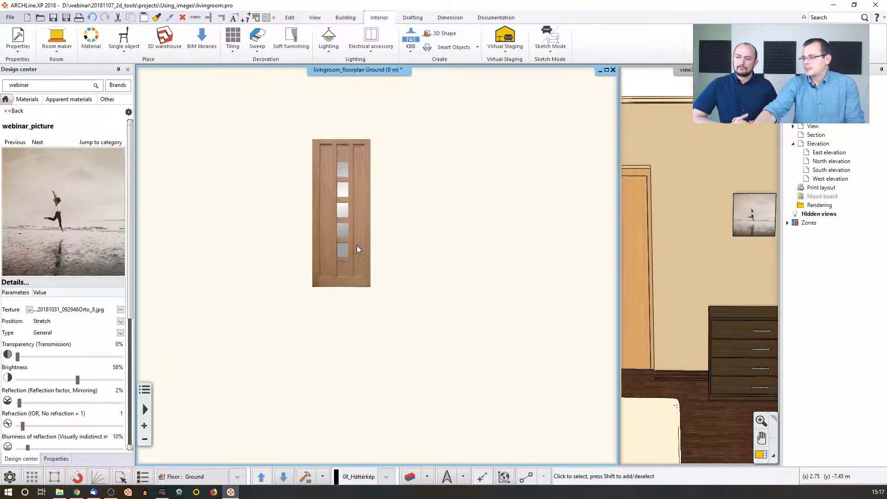
# Set the cropped door photo's Y size to 2.1 m with the aspect ratio maintained
pyautogui.click(362, 263)
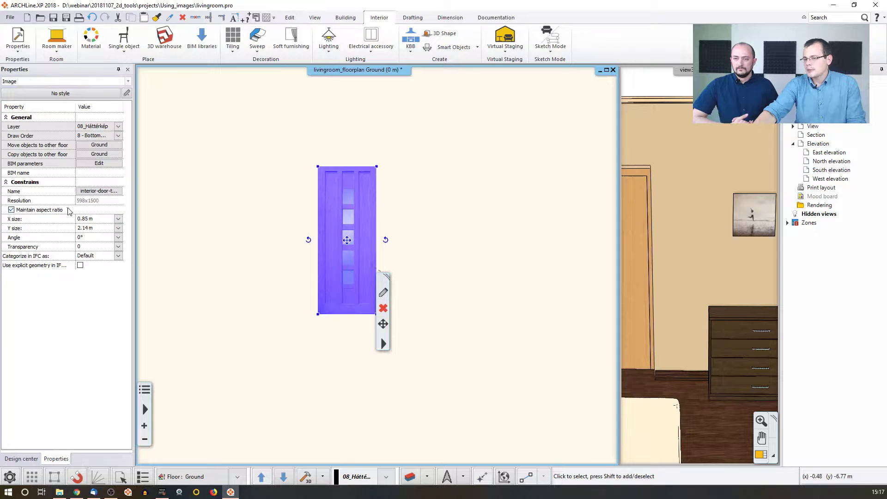
pyautogui.click(88, 229)
pyautogui.click(88, 229)
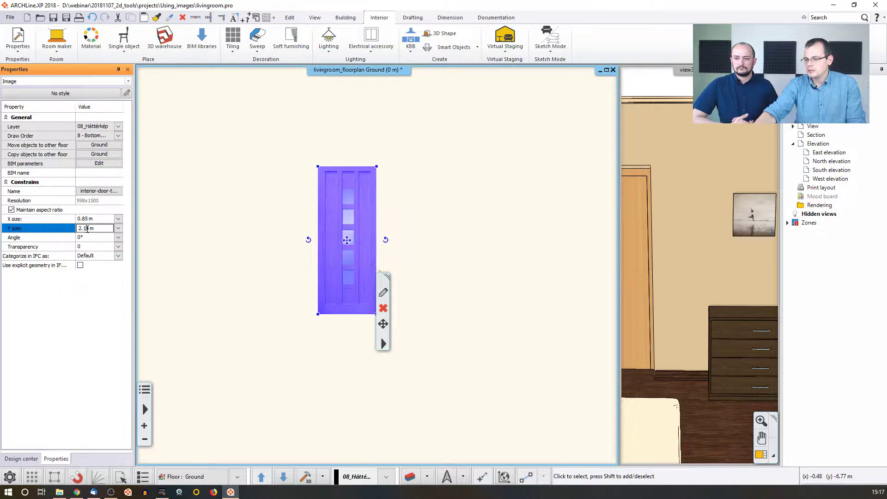
pyautogui.write('2,')
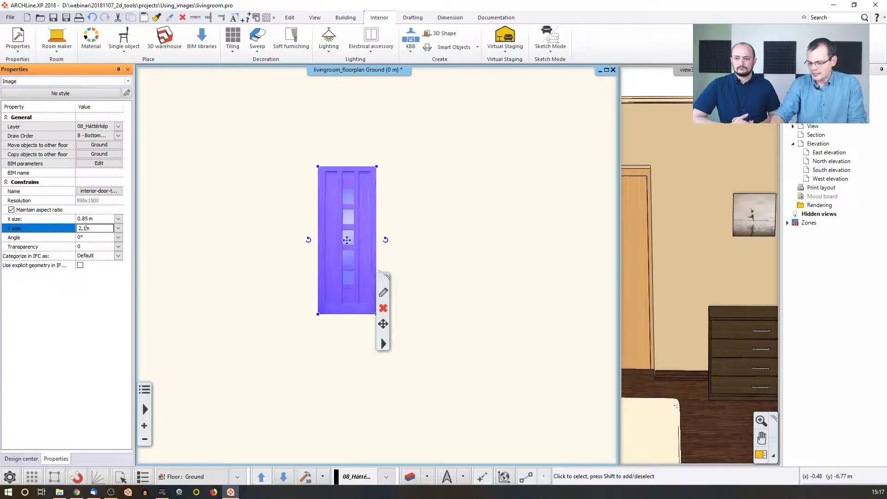
pyautogui.press('Return')
pyautogui.click(472, 272)
pyautogui.scroll(4, 471, 271)
pyautogui.moveTo(354, 267); pyautogui.dragTo(348, 279, button='middle')
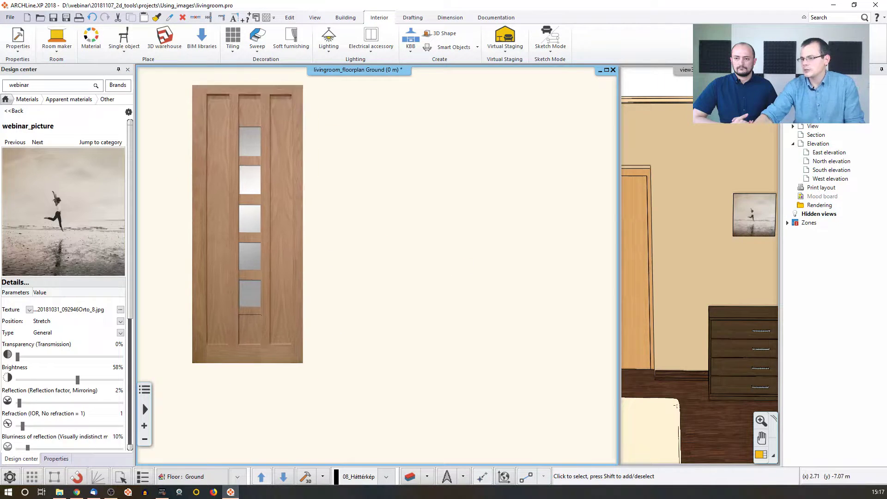
pyautogui.moveTo(276, 230); pyautogui.dragTo(317, 267, button='middle')
pyautogui.moveTo(313, 247)
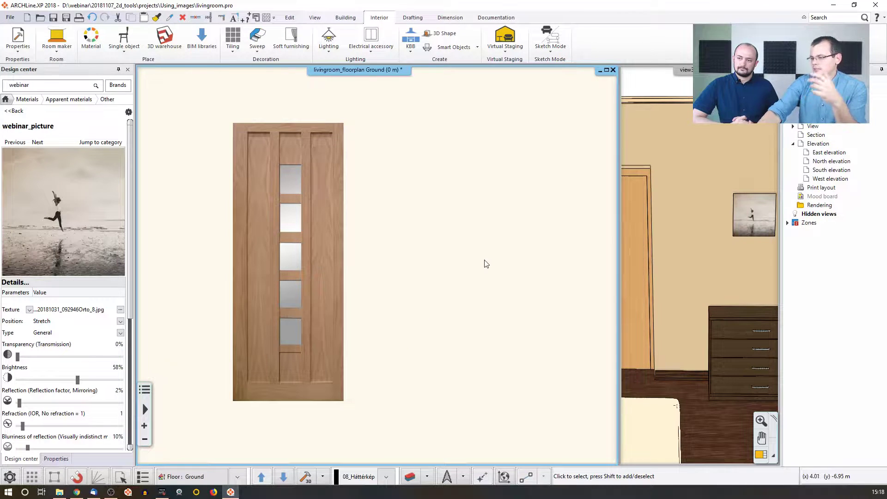
# Clip the door photo using In with alpha at transparency 100, cutting out the uppermost glass pane with a rectangle of about 0.16 by 0.22 m
pyautogui.rightClick(320, 235)
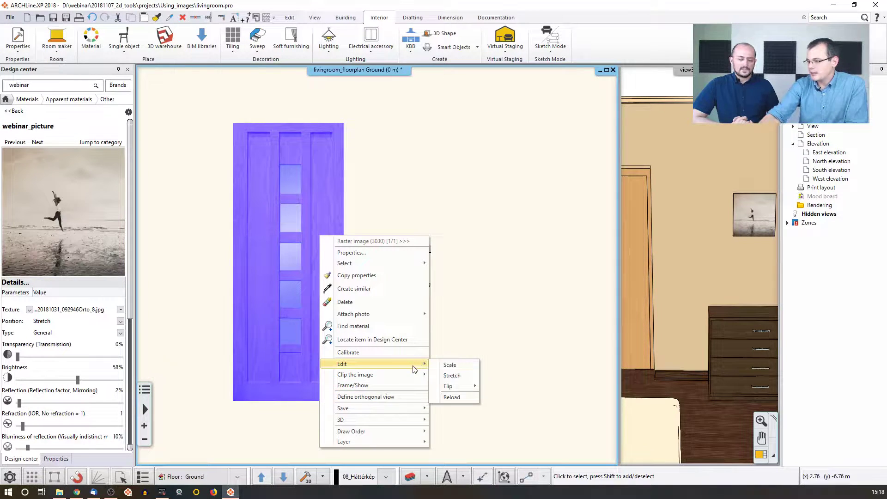
pyautogui.moveTo(415, 376)
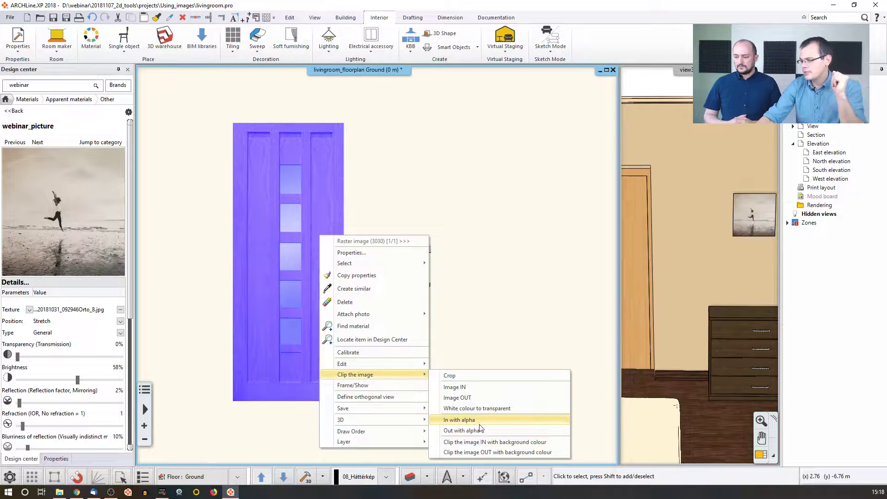
pyautogui.click(479, 424)
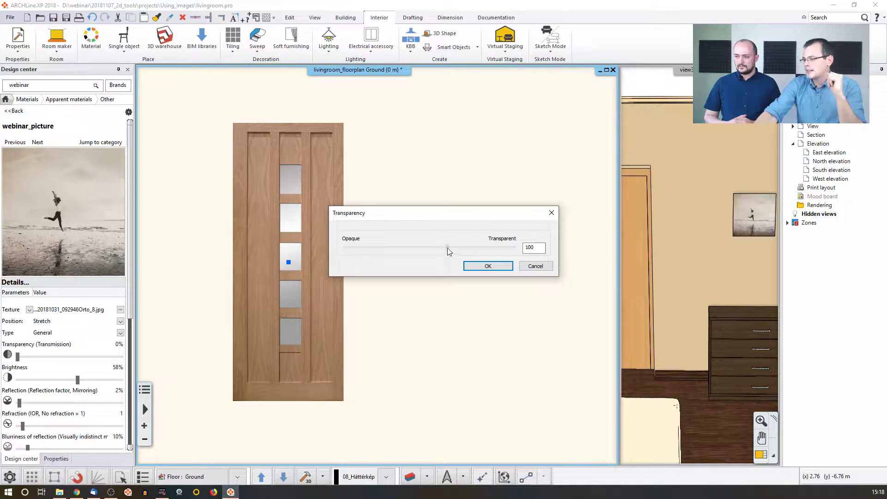
pyautogui.click(488, 266)
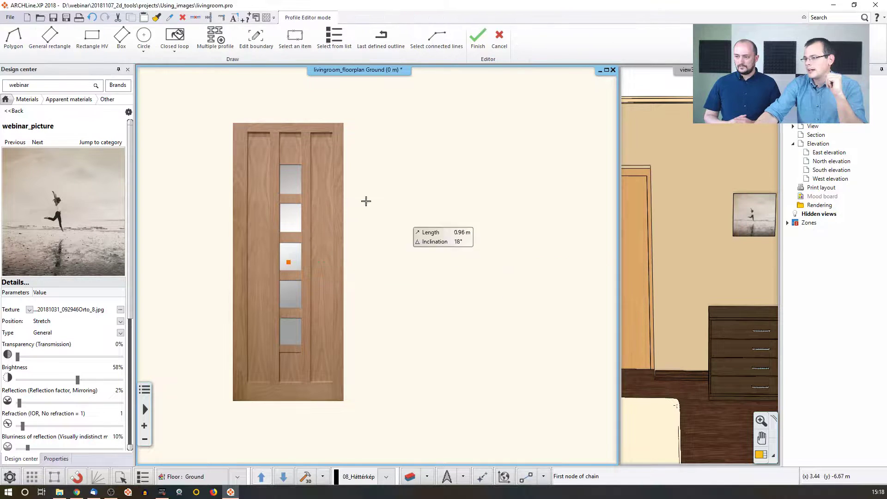
pyautogui.click(87, 37)
pyautogui.scroll(3, 273, 196)
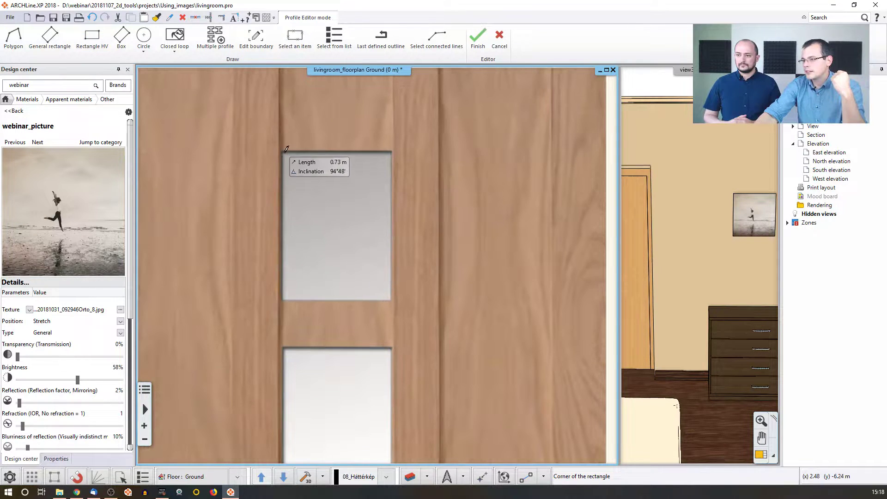
pyautogui.click(281, 152)
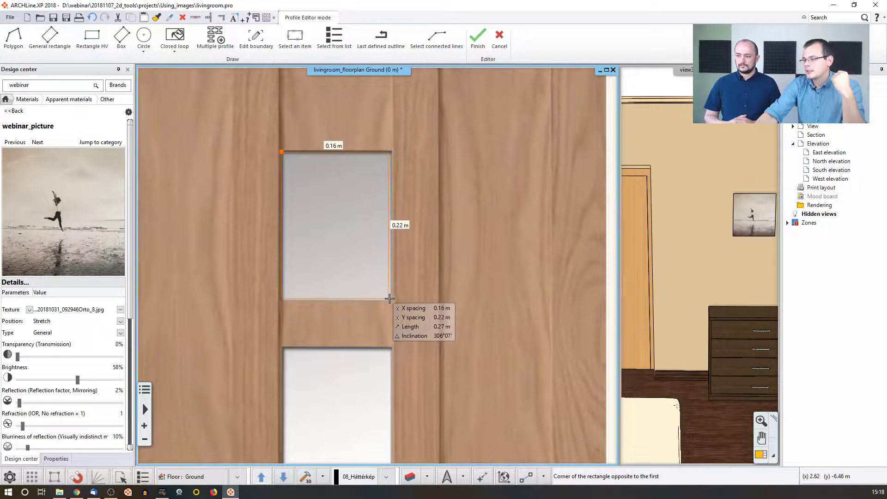
pyautogui.click(392, 301)
# Cut out the second and third glass panes from the top with horizontal-vertical rectangles drawn along their edges
pyautogui.scroll(-2, 376, 301)
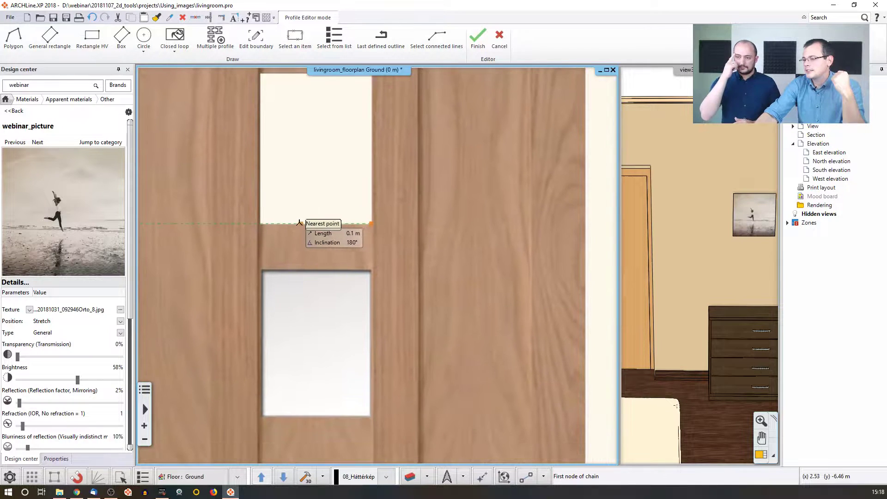
pyautogui.scroll(-1, 290, 177)
pyautogui.moveTo(326, 208); pyautogui.dragTo(309, 164, button='middle')
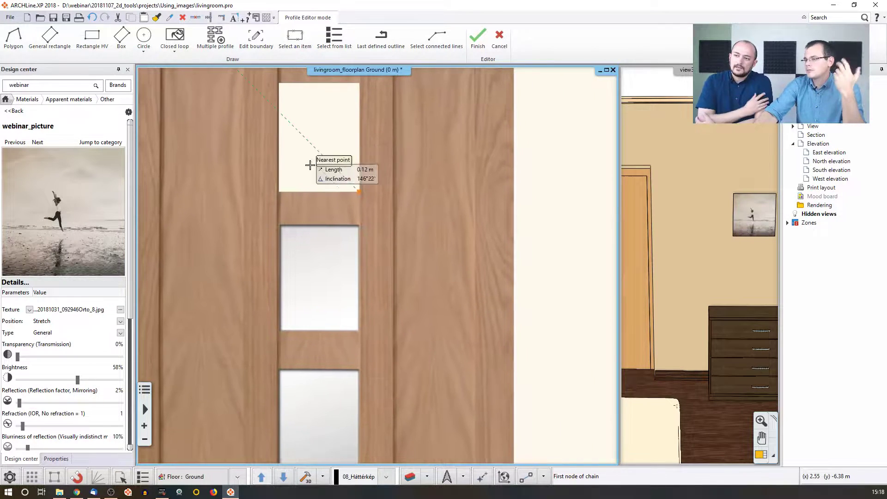
pyautogui.moveTo(327, 268); pyautogui.dragTo(313, 182, button='middle')
pyautogui.click(92, 36)
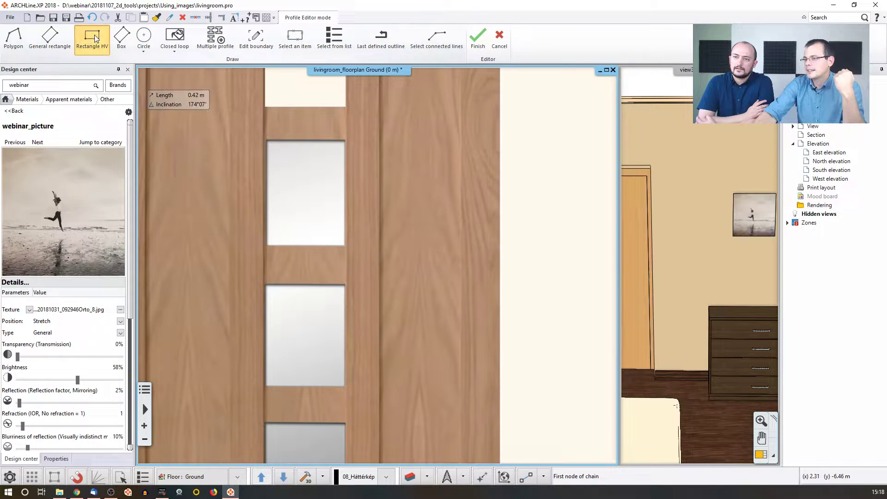
pyautogui.click(267, 141)
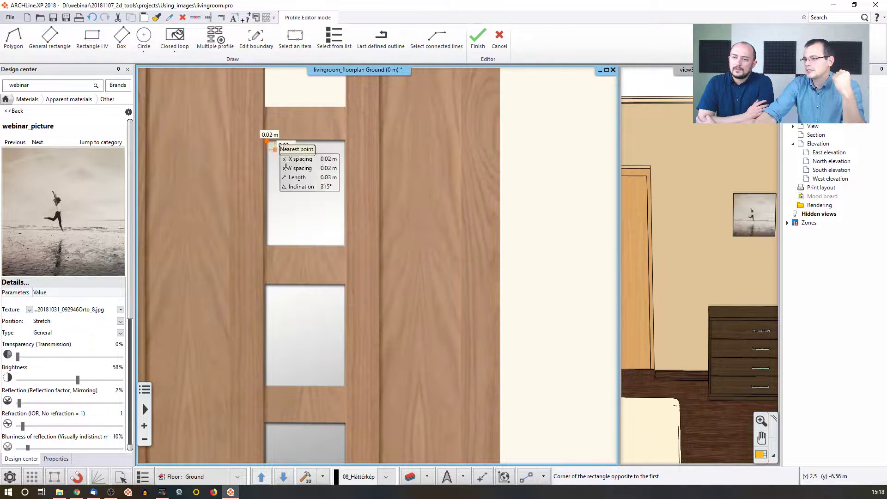
pyautogui.click(346, 245)
pyautogui.moveTo(342, 282); pyautogui.dragTo(337, 133, button='middle')
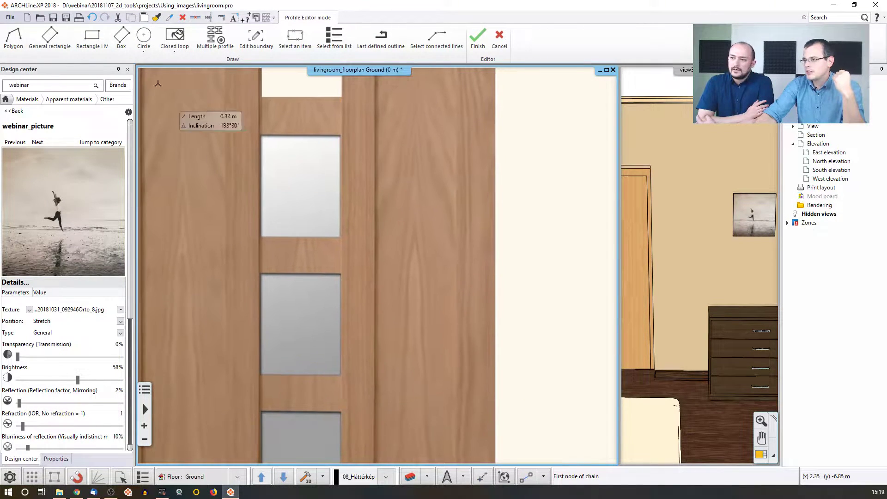
pyautogui.click(98, 35)
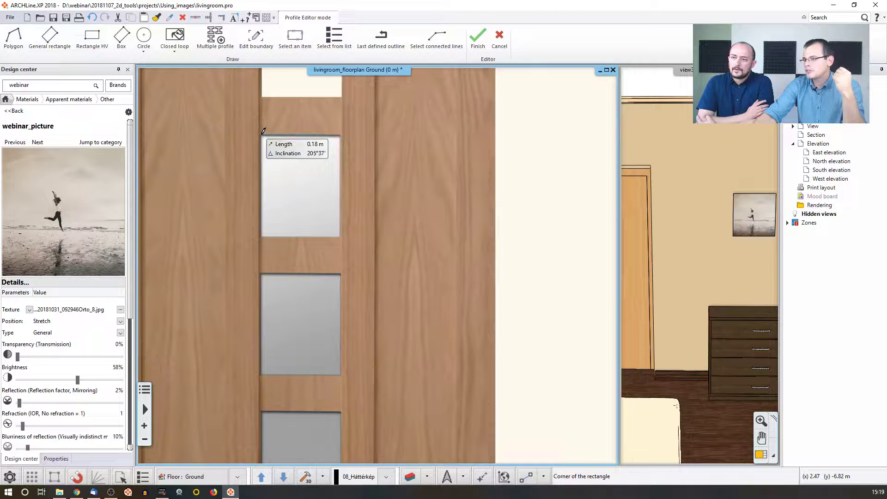
pyautogui.click(262, 135)
pyautogui.click(340, 237)
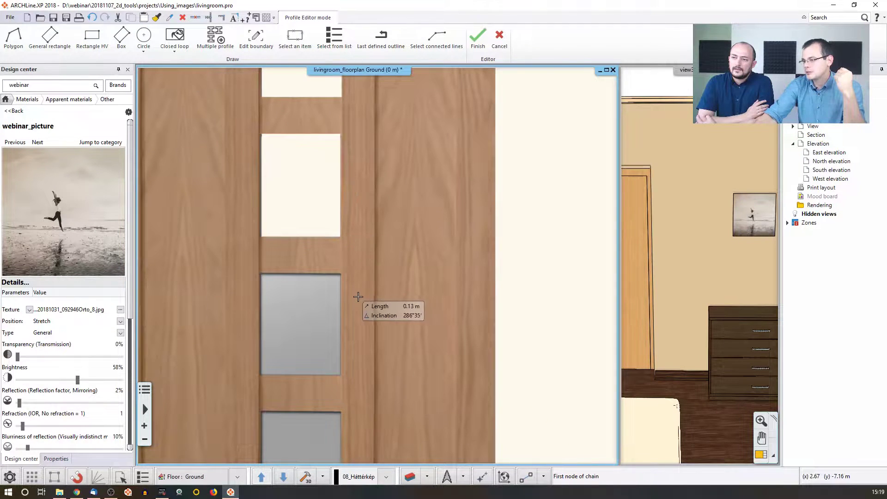
# Cut out the fourth glass pane, about 0.17 by 0.21 m, and the lowest pane with rectangles along their edges
pyautogui.moveTo(349, 293); pyautogui.dragTo(291, 138, button='middle')
pyautogui.click(92, 35)
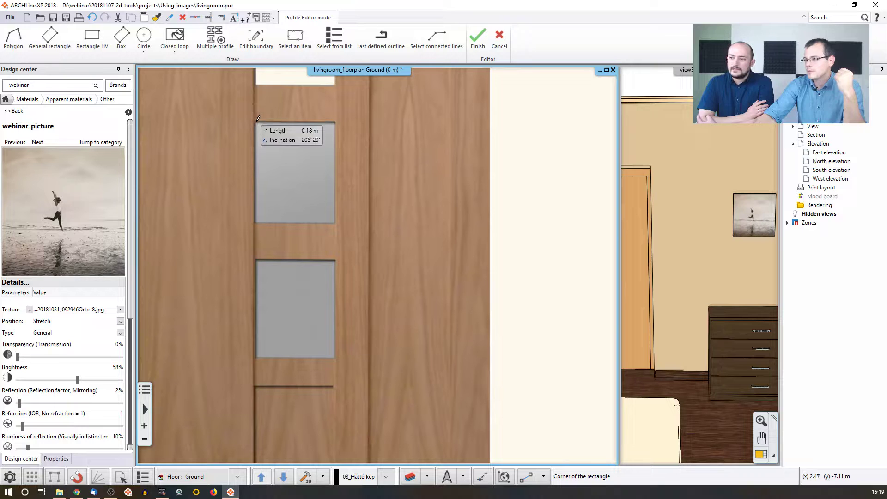
pyautogui.click(256, 120)
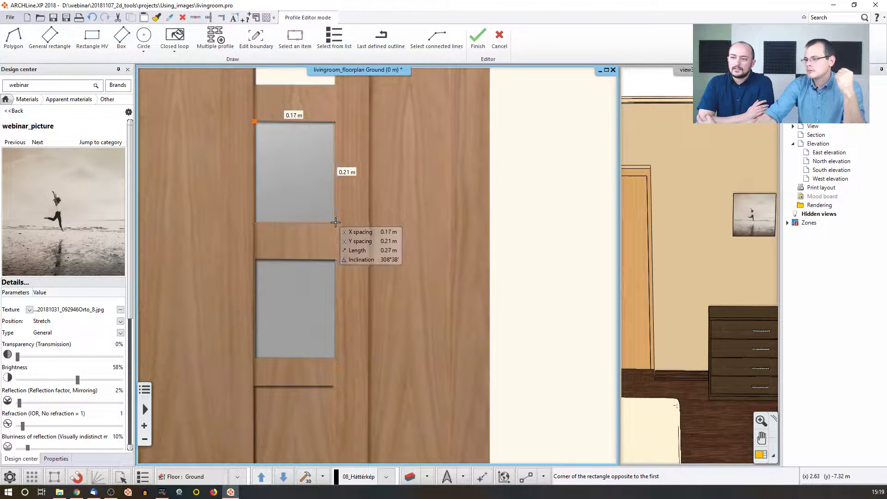
pyautogui.click(335, 224)
pyautogui.click(92, 35)
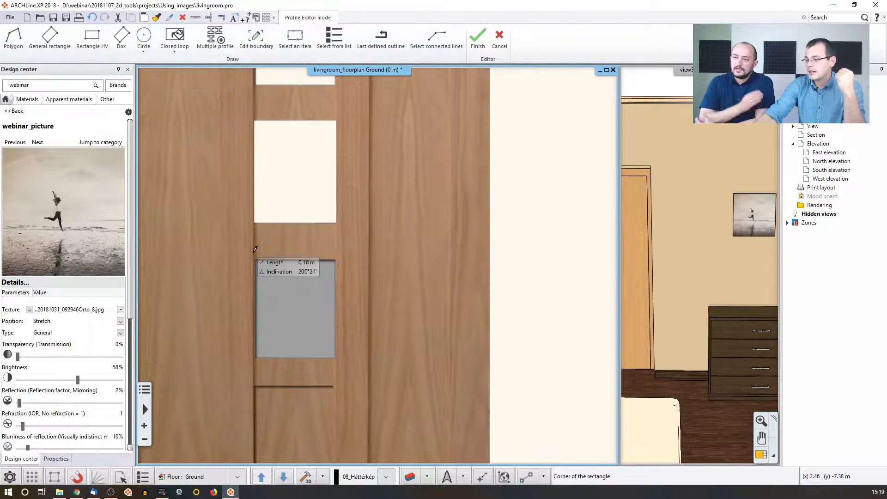
pyautogui.click(257, 258)
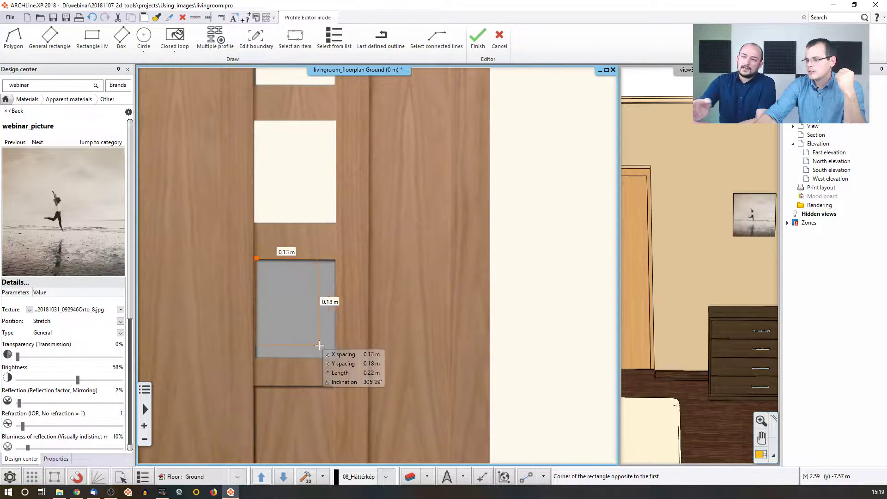
pyautogui.click(332, 358)
# Check the transparent pane openings of the door photo on the floor plan and finish the clipping profile
pyautogui.scroll(-3, 499, 282)
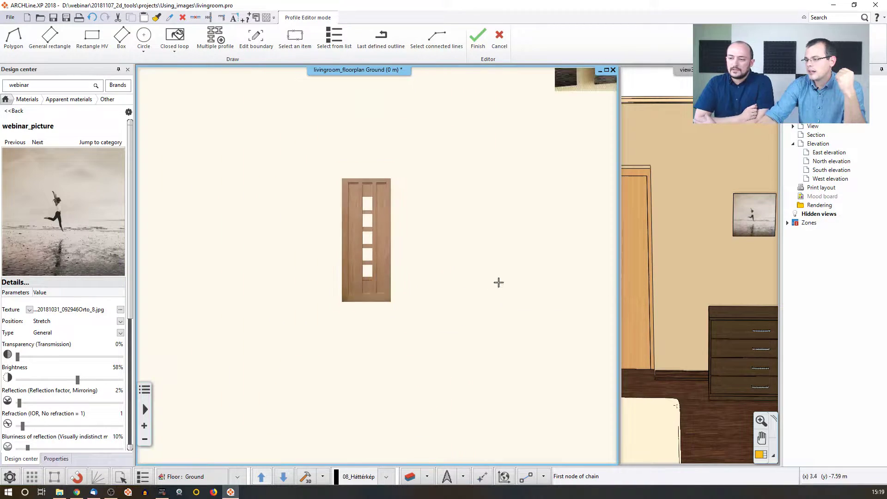
pyautogui.scroll(-5, 314, 314)
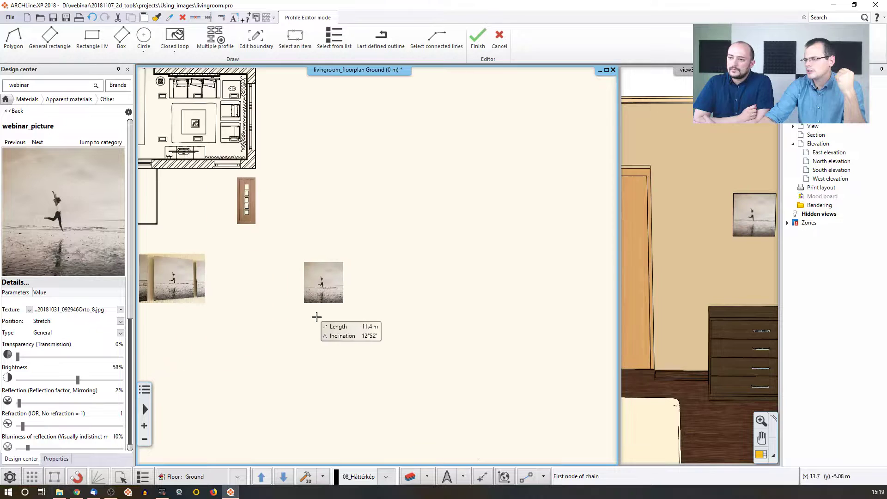
pyautogui.scroll(5, 271, 273)
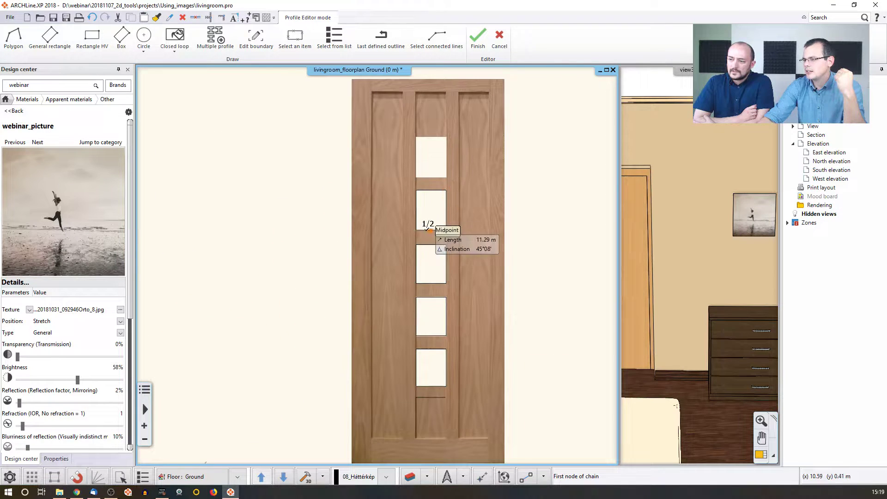
pyautogui.scroll(-4, 307, 337)
pyautogui.scroll(6, 378, 277)
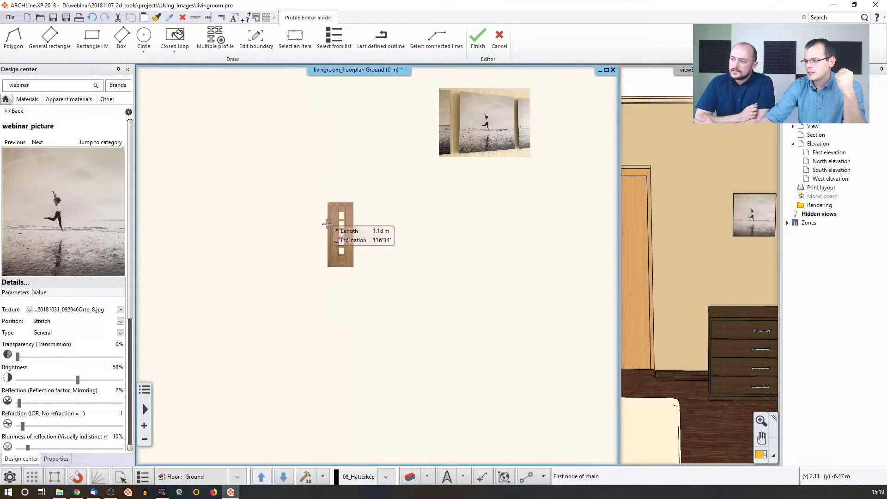
pyautogui.scroll(3, 406, 250)
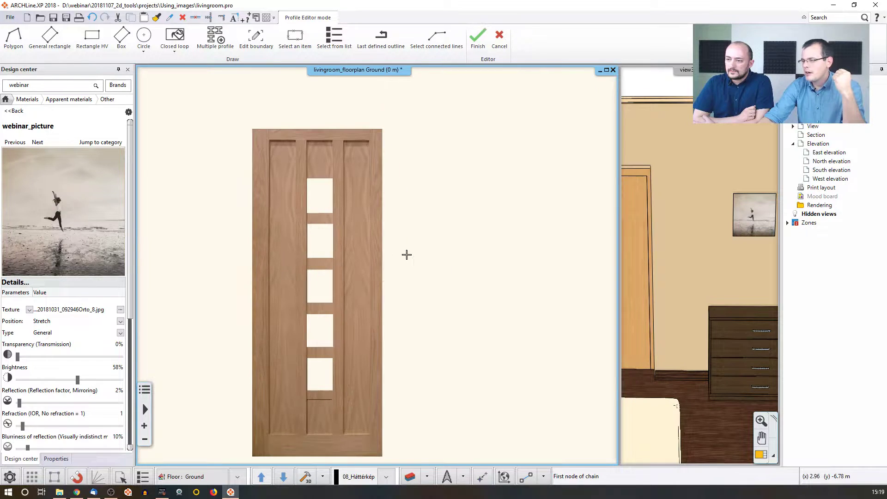
pyautogui.click(479, 38)
# Move the clipped door image onto the beach photo to check that the photo shows through its glass panes
pyautogui.click(354, 275)
pyautogui.scroll(-2, 351, 280)
pyautogui.rightClick(348, 284)
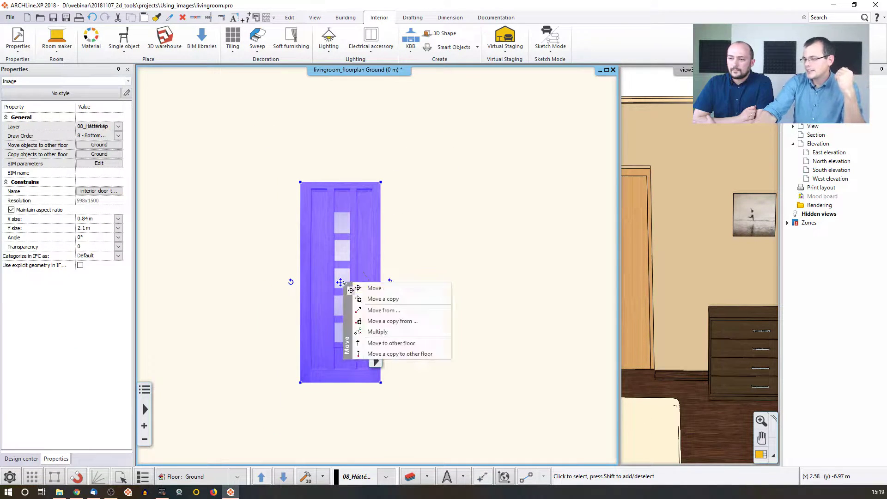
pyautogui.press('Escape')
pyautogui.click(340, 282)
pyautogui.scroll(-2, 280, 289)
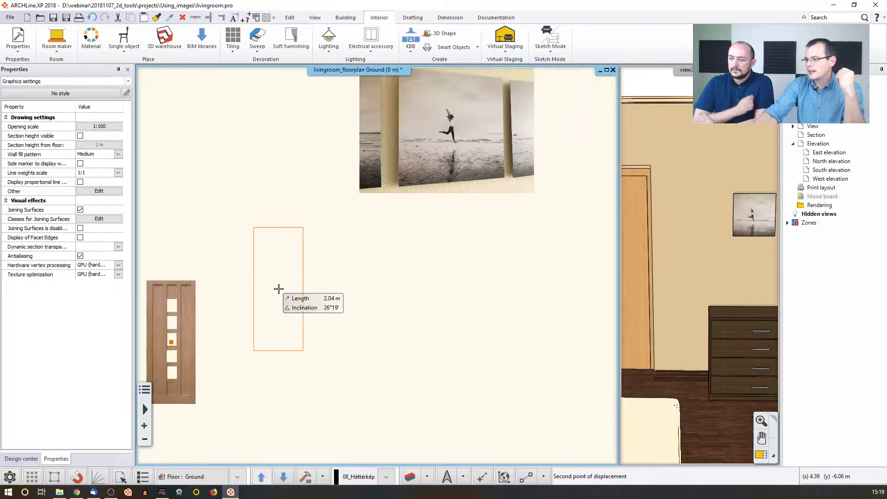
pyautogui.moveTo(376, 205); pyautogui.dragTo(315, 254, button='middle')
pyautogui.click(318, 208)
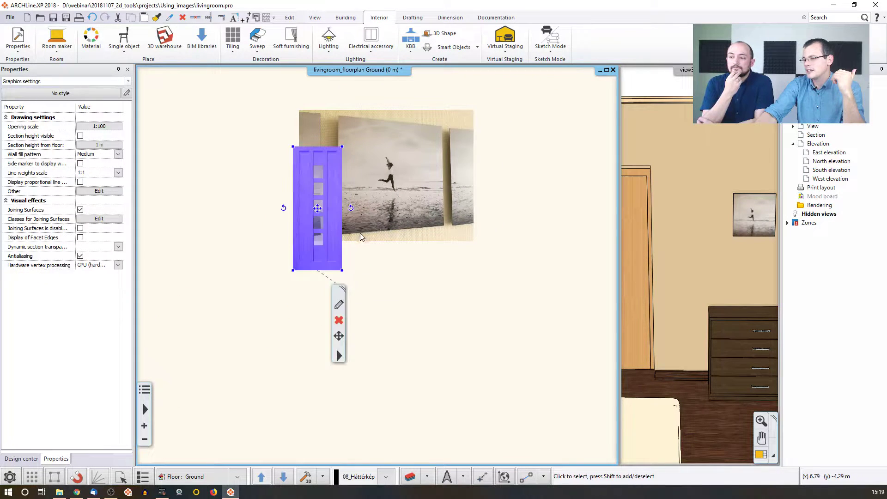
pyautogui.scroll(4, 326, 212)
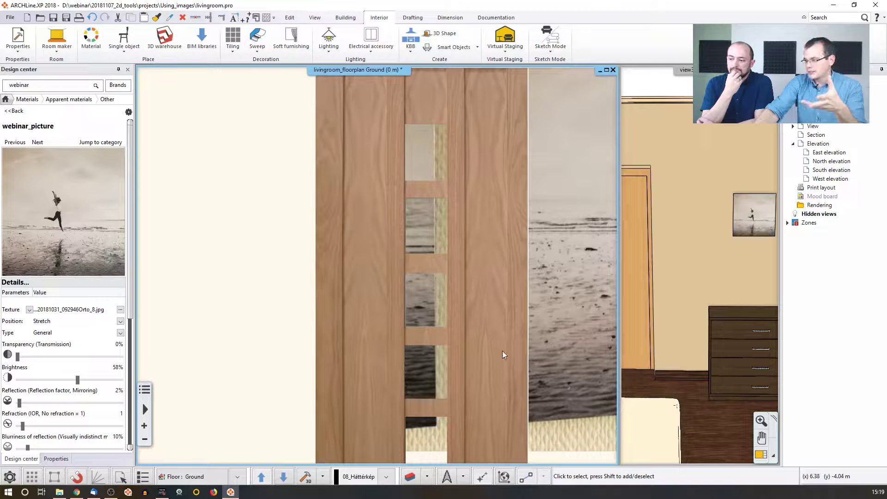
# Move the door image about 1.46 m horizontally, clear of the beach photo
pyautogui.click(365, 270)
pyautogui.scroll(-2, 400, 323)
pyautogui.rightClick(409, 301)
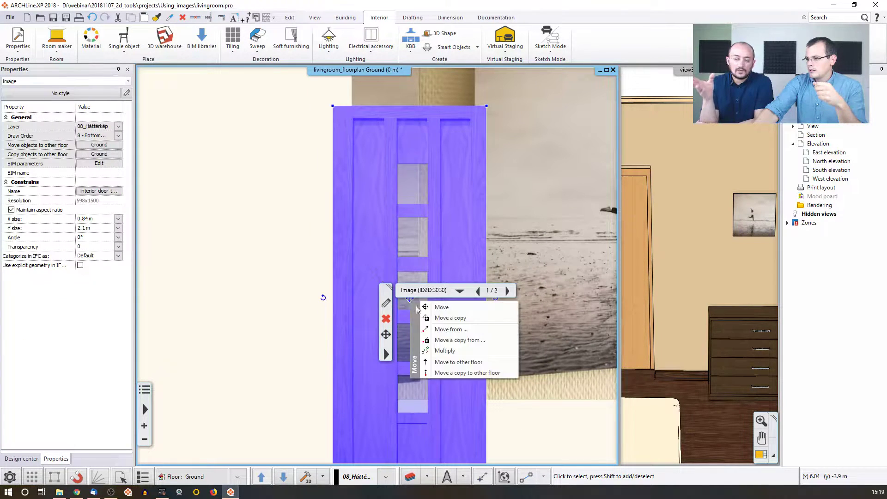
pyautogui.click(435, 307)
pyautogui.click(266, 282)
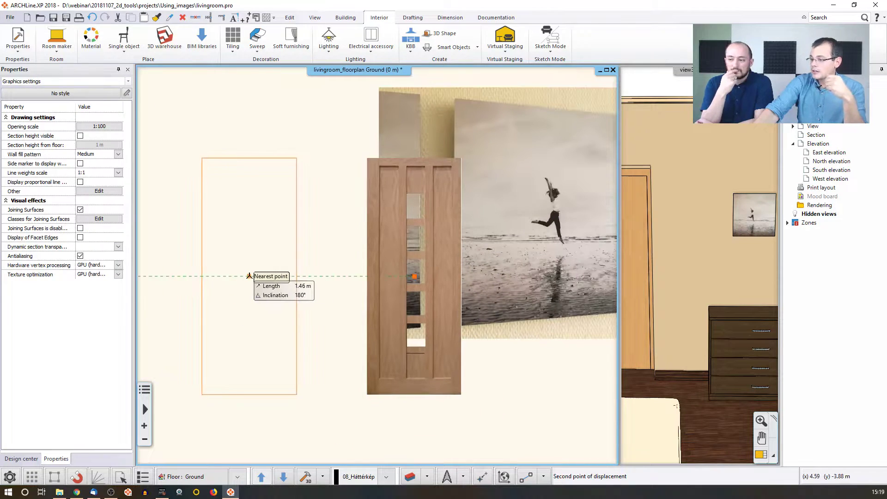
pyautogui.click(253, 277)
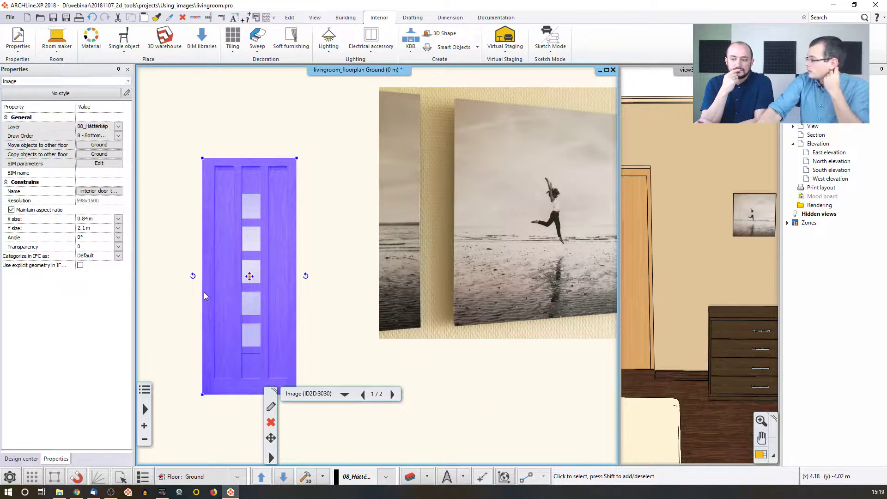
# Save the clipped door image as a material named webinar_door_transparent in Apparent materials, sub category Other
pyautogui.rightClick(238, 242)
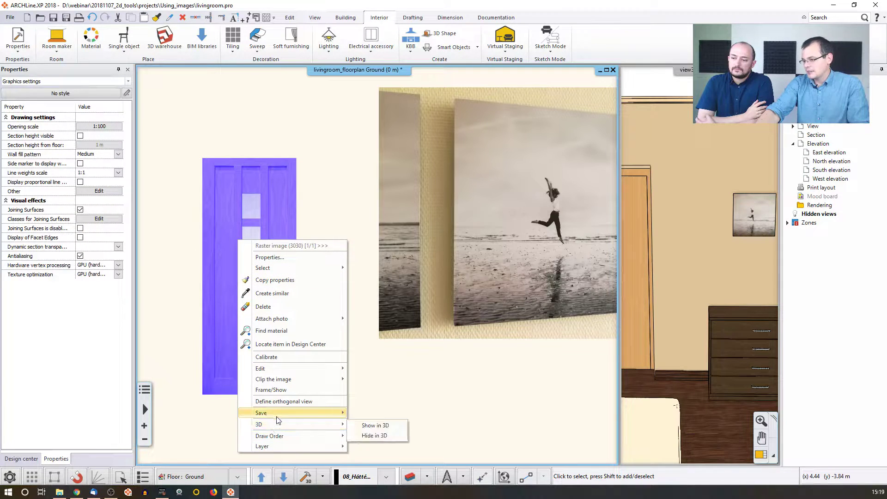
pyautogui.moveTo(279, 414)
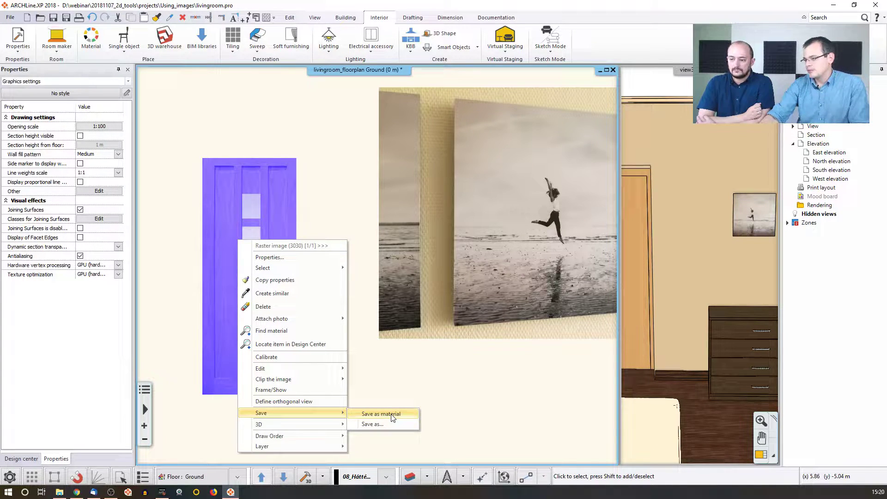
pyautogui.click(393, 418)
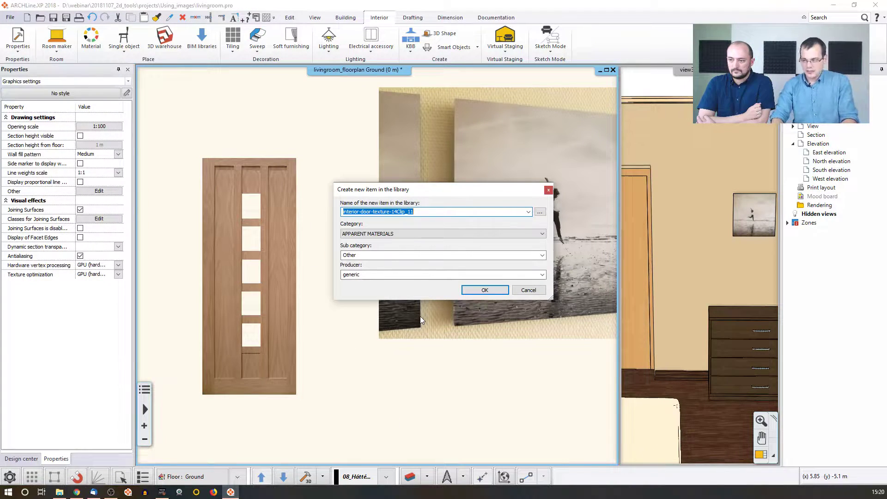
pyautogui.write('webinar_door_transparen')
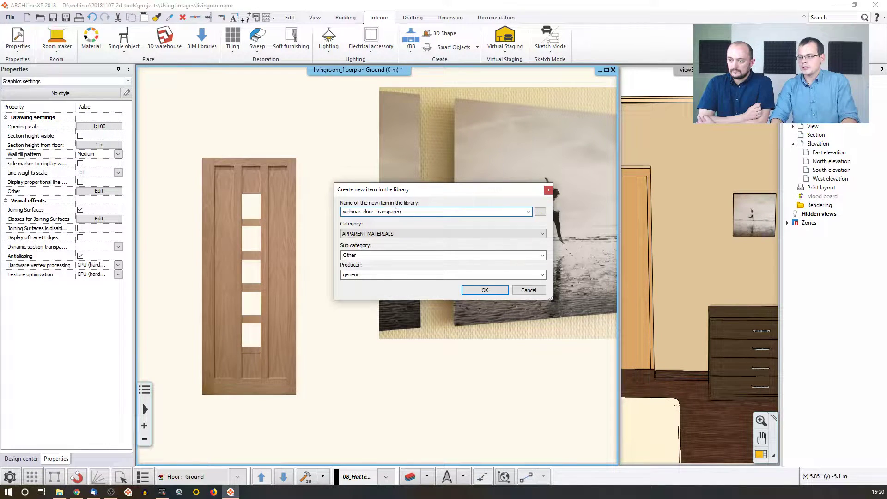
pyautogui.press('Return')
# Search the library for webinar and apply webinar_door_transparent to the room's door in view3, replacing the material on this object only
pyautogui.scroll(-3, 377, 267)
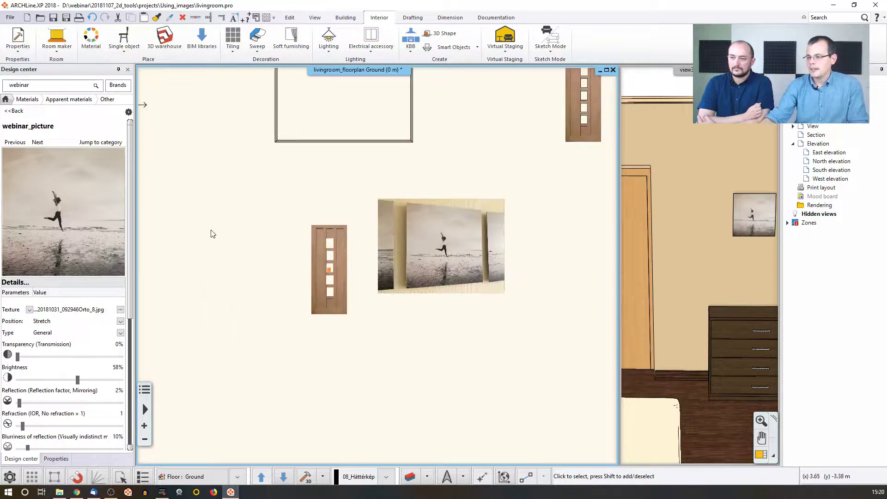
pyautogui.moveTo(212, 233); pyautogui.dragTo(238, 419, button='middle')
pyautogui.moveTo(369, 208); pyautogui.dragTo(349, 386, button='middle')
pyautogui.click(698, 234)
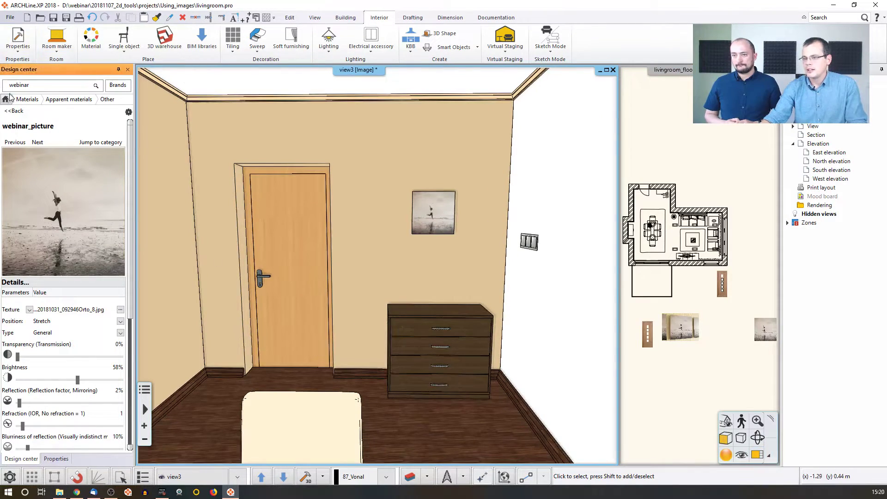
pyautogui.click(21, 89)
pyautogui.press('Return')
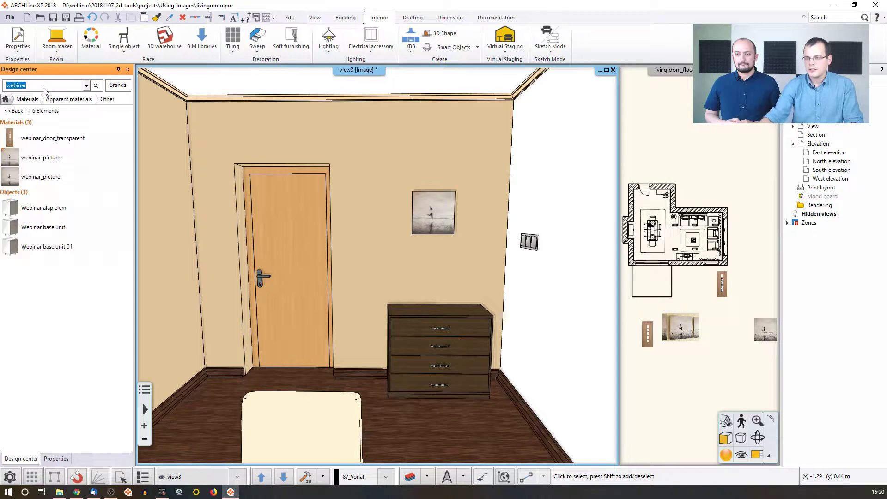
pyautogui.moveTo(32, 138)
pyautogui.mouseDown()
pyautogui.moveTo(247, 227)
pyautogui.moveTo(292, 267)
pyautogui.mouseUp()
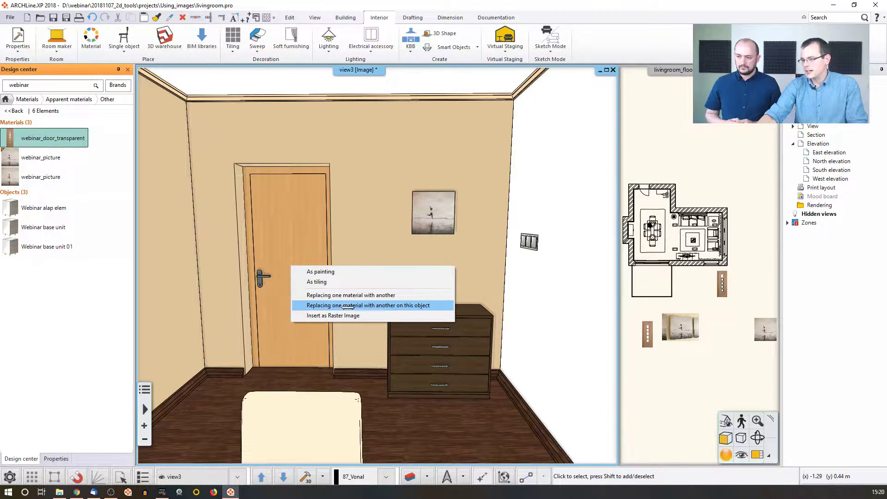
pyautogui.click(379, 306)
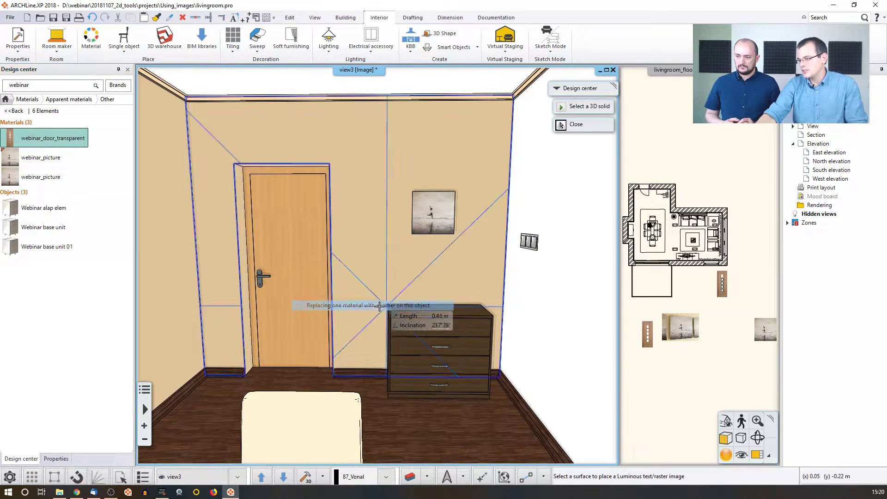
pyautogui.click(321, 319)
pyautogui.press('Escape')
# Examine the door from outside the room, checking the see-through panes and how the material covers the frame's upper edge
pyautogui.scroll(-2, 258, 291)
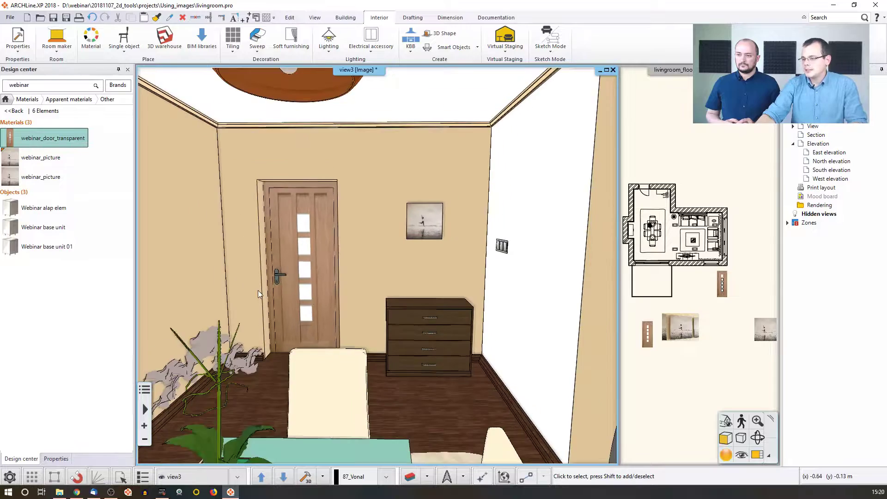
pyautogui.moveTo(254, 290); pyautogui.dragTo(268, 192, button='middle')
pyautogui.scroll(-6, 238, 294)
pyautogui.scroll(10, 393, 290)
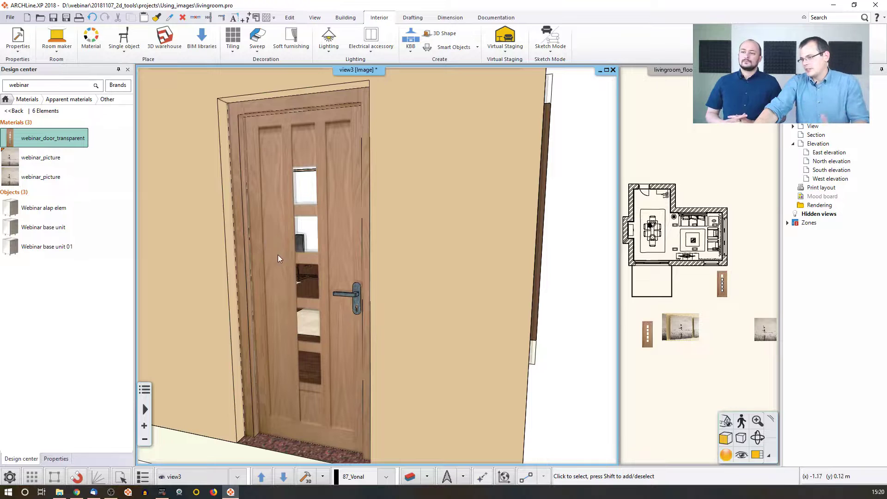
pyautogui.moveTo(318, 235); pyautogui.dragTo(307, 232, button='middle')
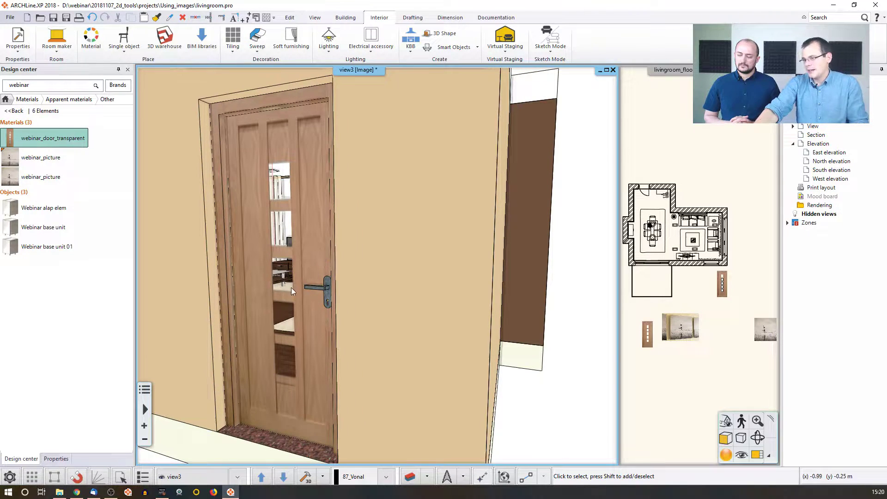
pyautogui.scroll(5, 231, 132)
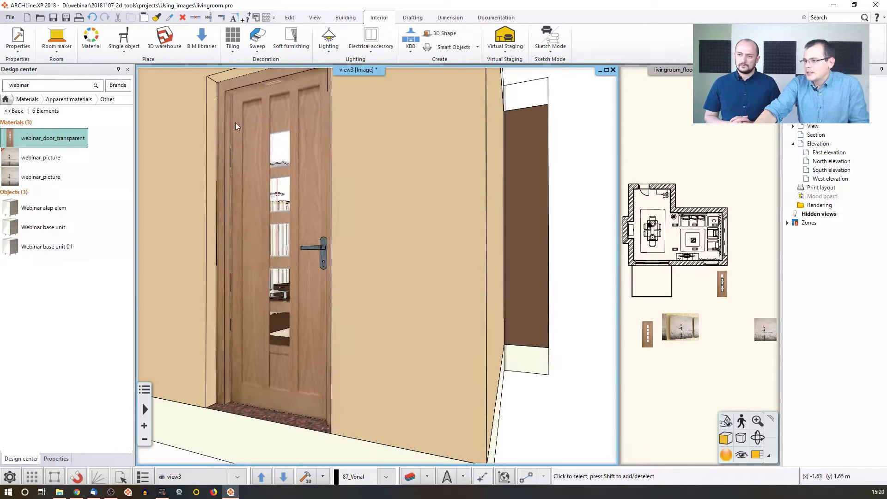
pyautogui.scroll(-4, 295, 276)
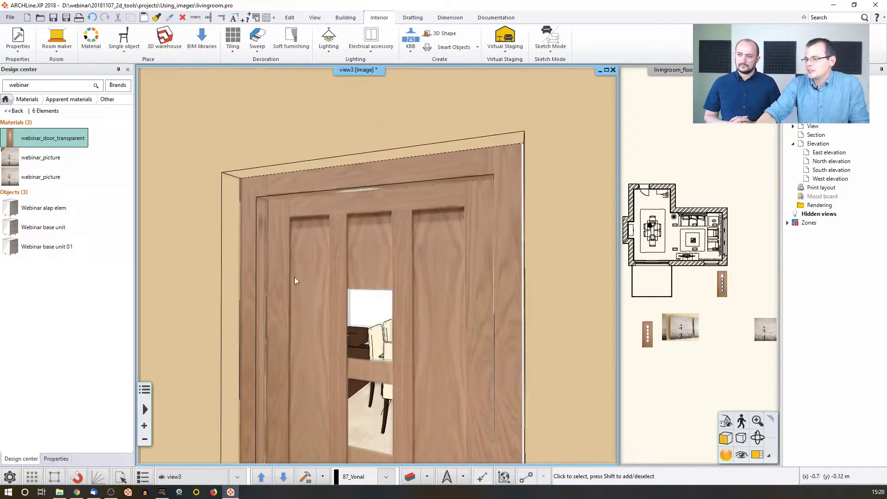
pyautogui.scroll(6, 351, 169)
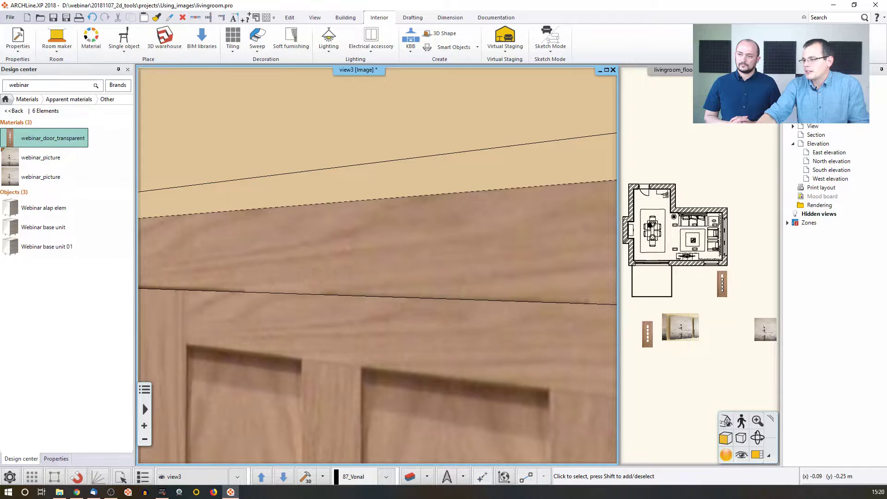
pyautogui.scroll(-2, 361, 307)
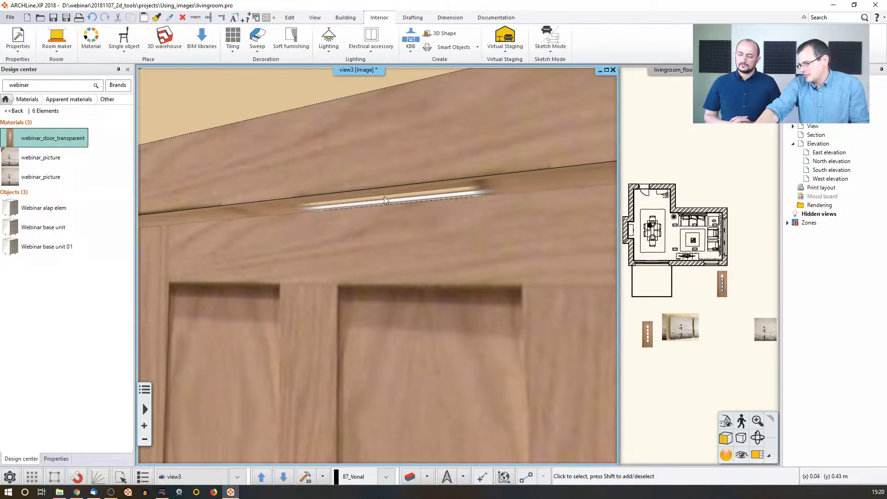
pyautogui.scroll(-2, 384, 197)
pyautogui.moveTo(387, 231); pyautogui.dragTo(365, 194, button='middle')
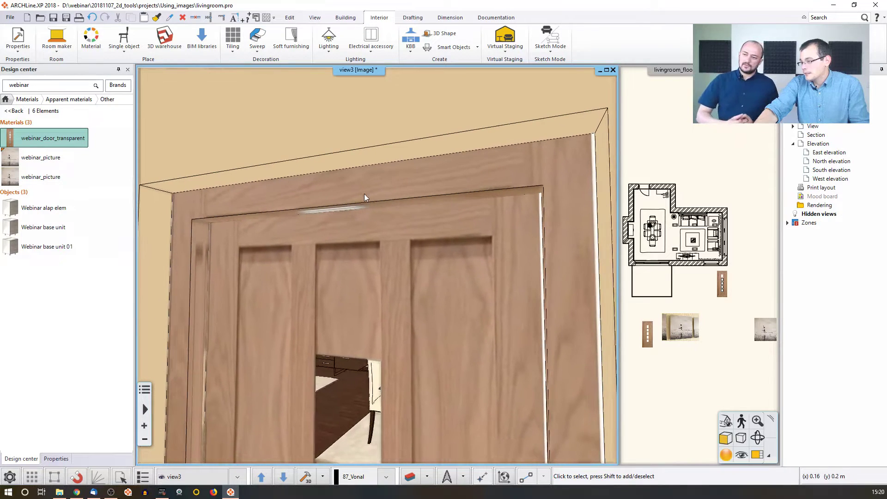
# Set the door's Solid material to Alapértelmezett and apply the door settings
pyautogui.click(434, 184)
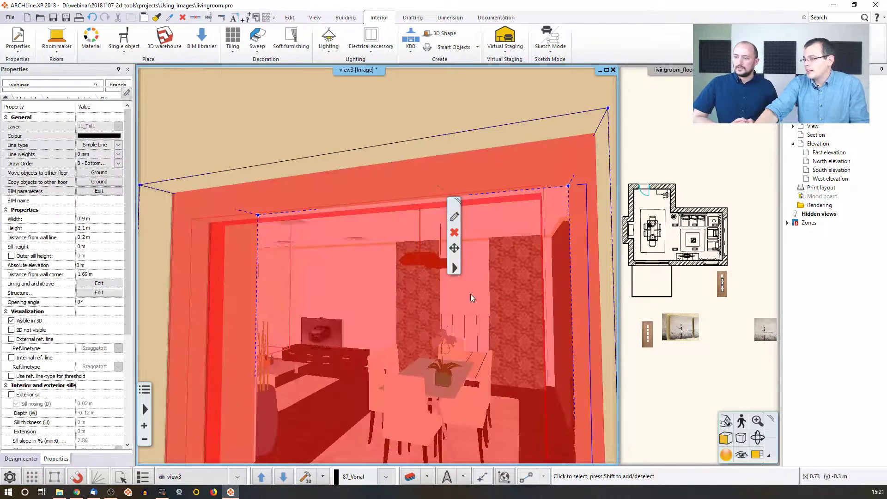
pyautogui.click(455, 217)
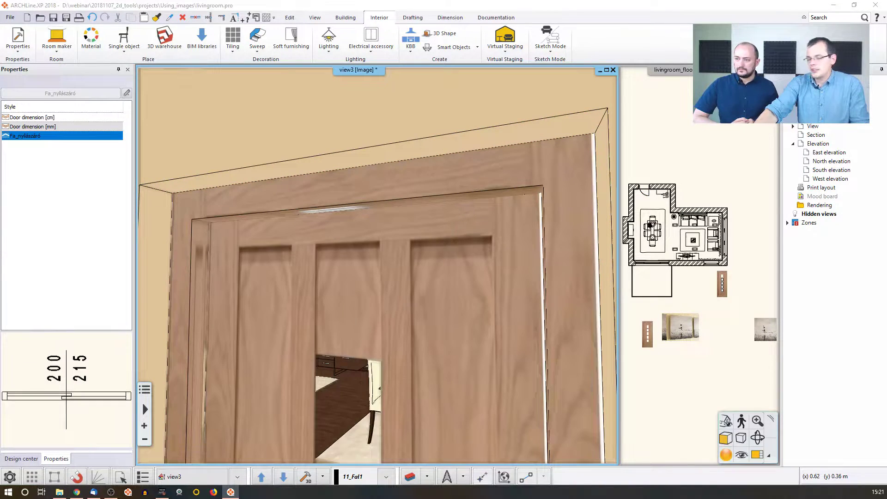
pyautogui.moveTo(1, 43); pyautogui.dragTo(553, 25)
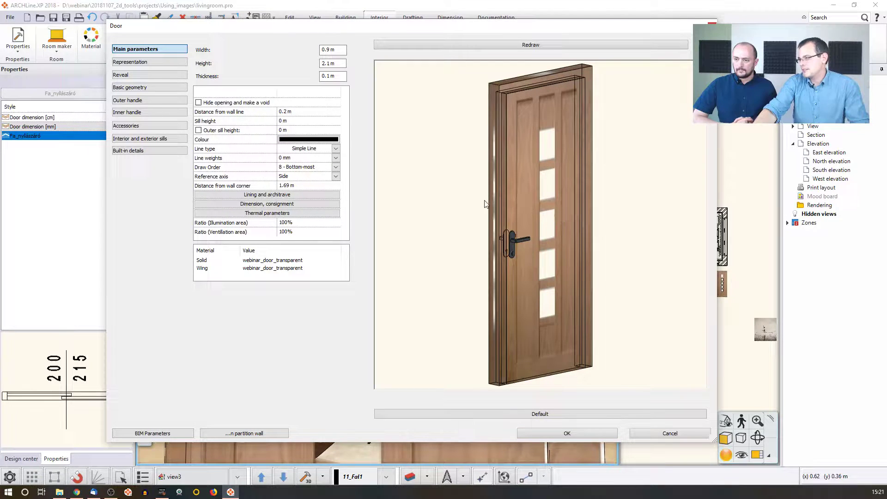
pyautogui.doubleClick(200, 261)
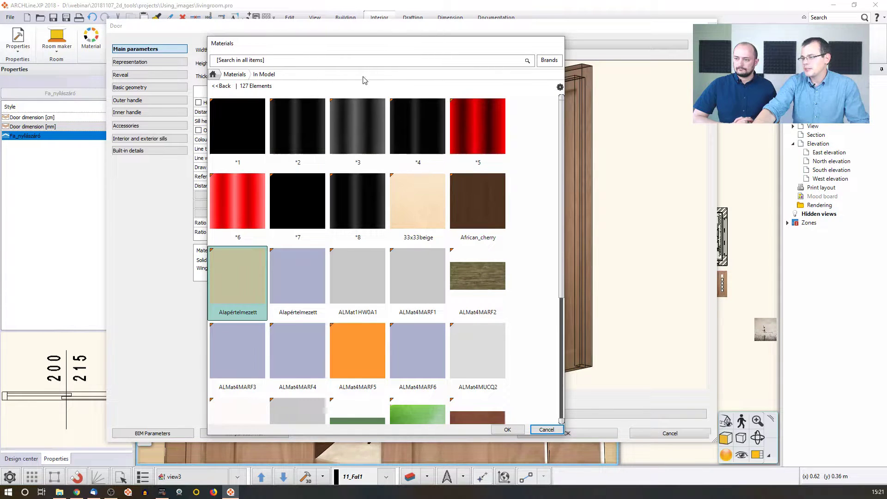
pyautogui.scroll(-3, 483, 359)
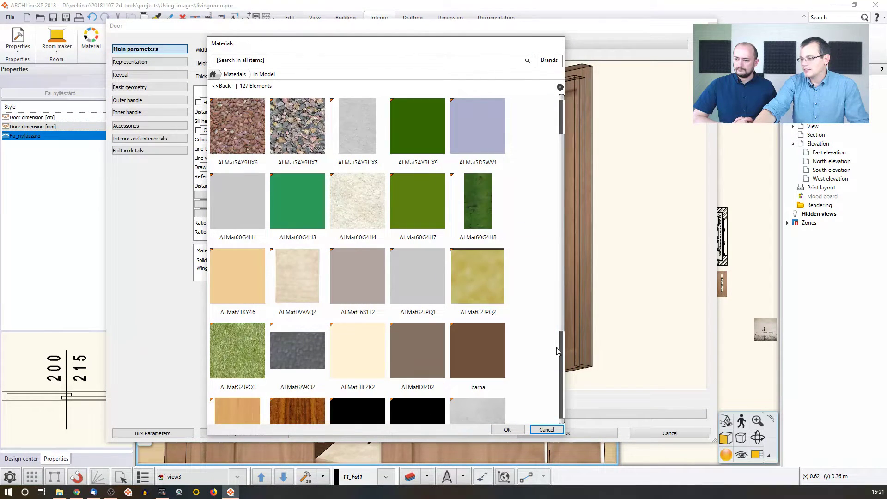
pyautogui.click(507, 430)
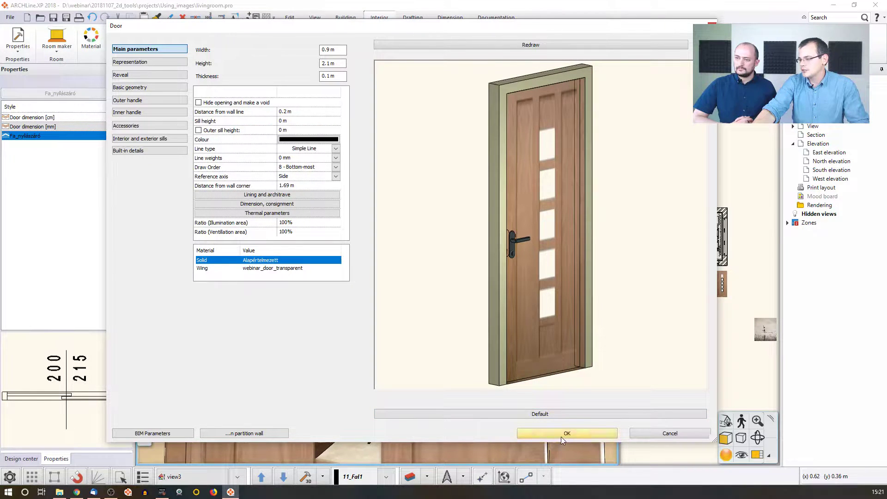
pyautogui.click(561, 436)
# Save the door's current settings as a new door style named webinar_door, closing the door settings afterward without further changes
pyautogui.scroll(-5, 417, 290)
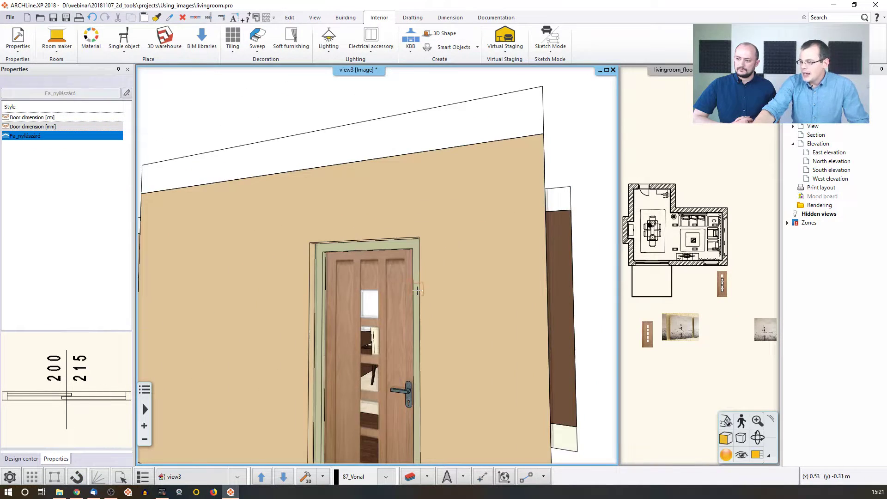
pyautogui.scroll(-2, 418, 290)
pyautogui.moveTo(417, 290); pyautogui.dragTo(420, 268, button='middle')
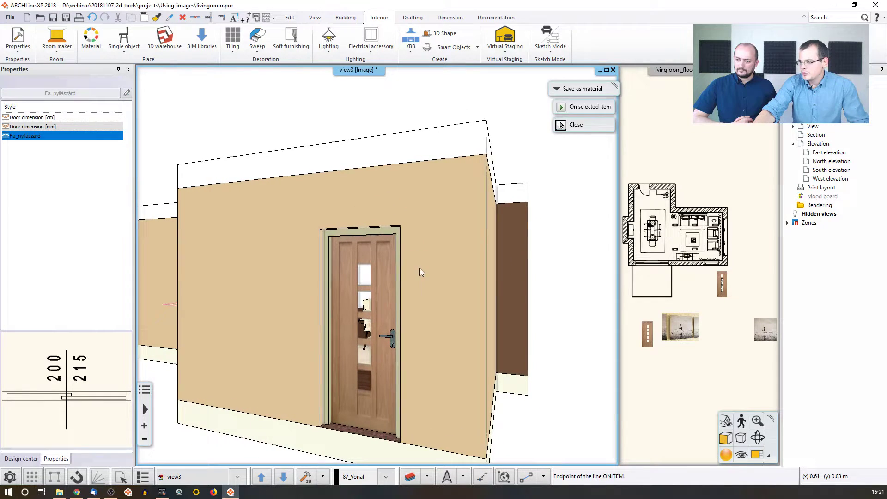
pyautogui.click(392, 285)
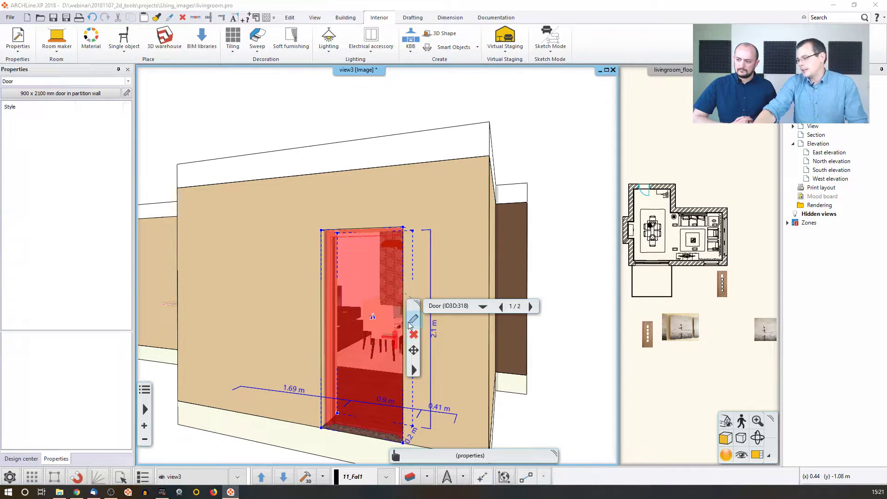
pyautogui.click(410, 324)
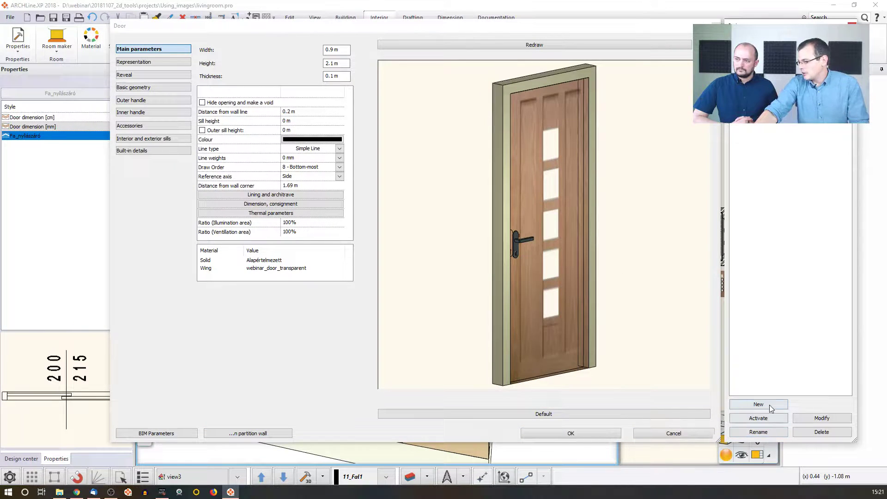
pyautogui.click(769, 405)
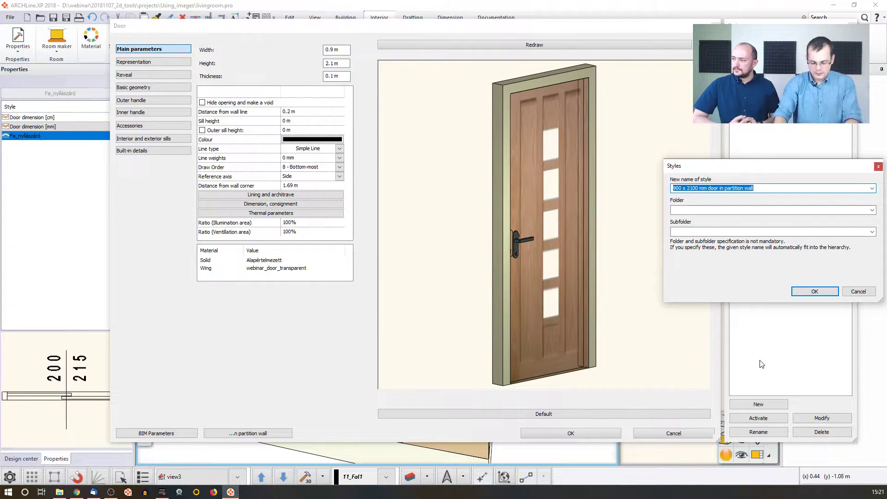
pyautogui.write('webinar_')
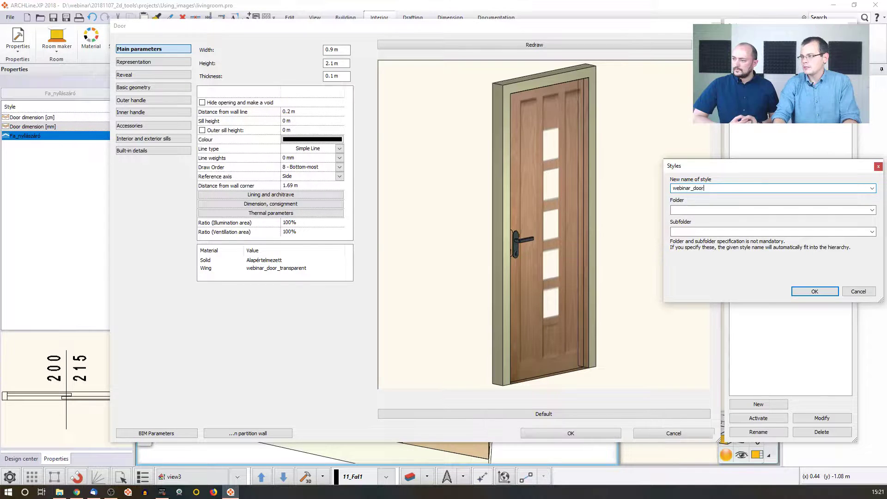
pyautogui.write('door')
pyautogui.press('Return')
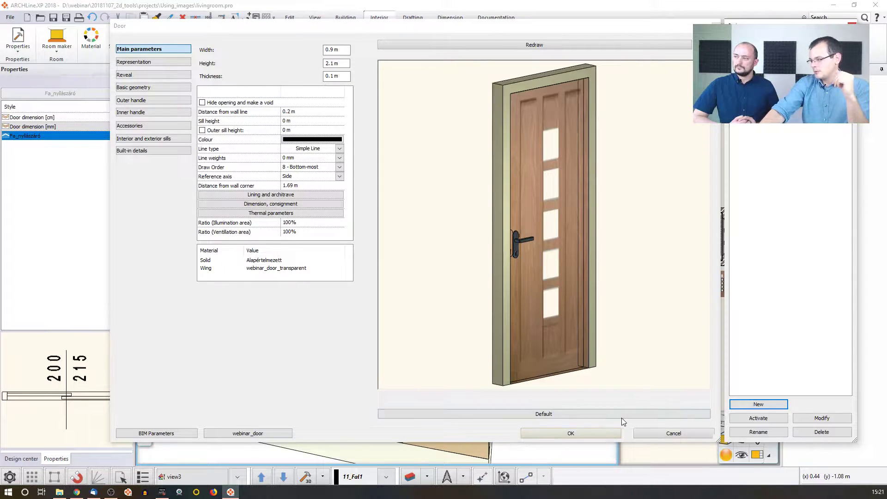
pyautogui.click(666, 437)
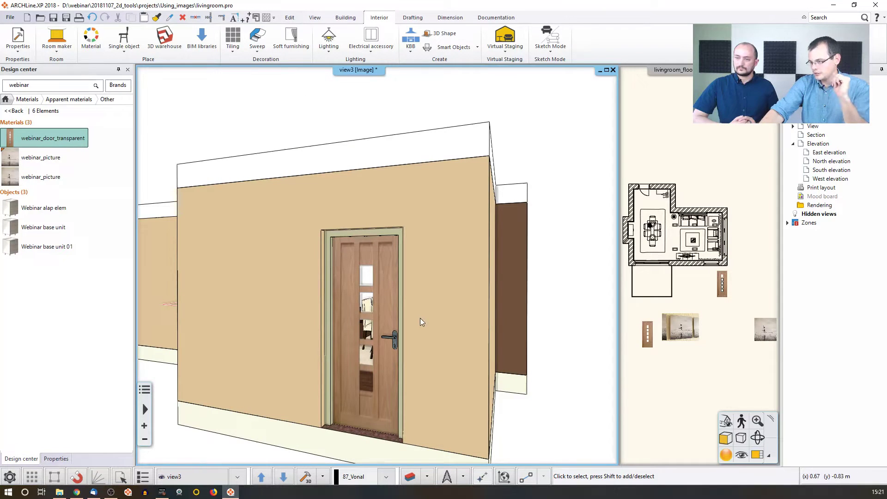
pyautogui.scroll(-4, 400, 313)
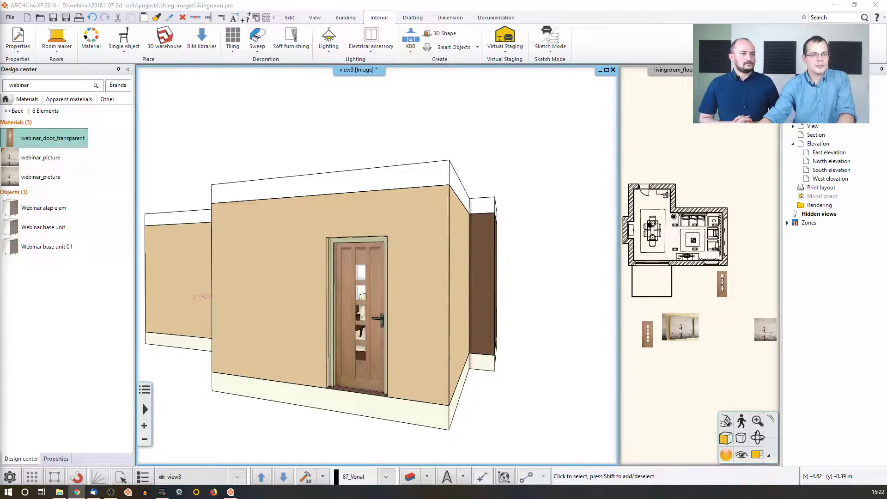
# Switch to the Chrome browser and look over the perforated mesh PNG images on the web page
pyautogui.moveTo(0, 40); pyautogui.dragTo(356, 39)
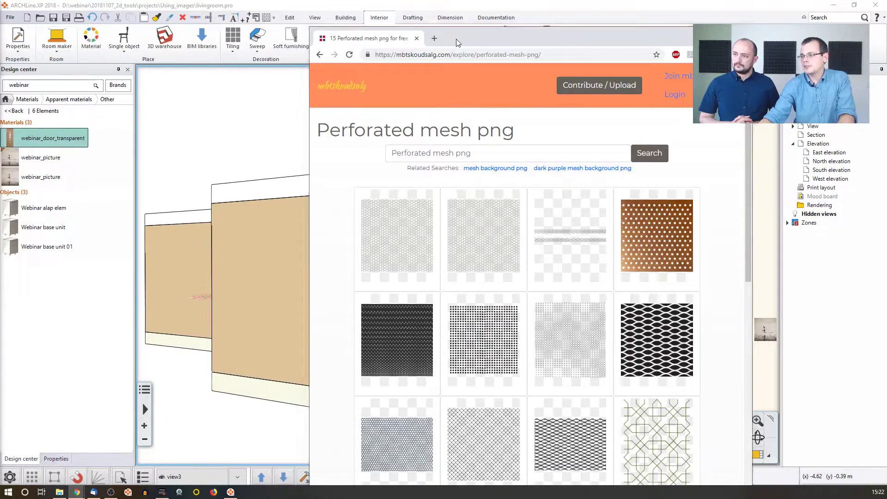
pyautogui.doubleClick(456, 39)
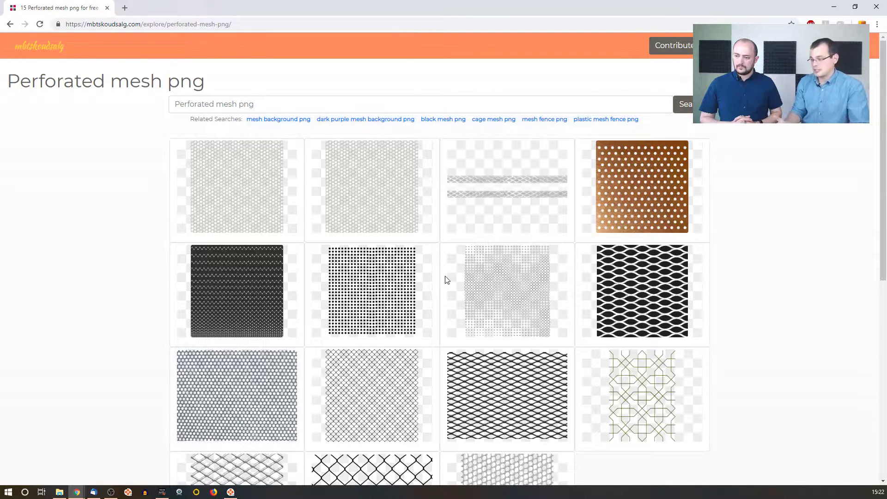
pyautogui.moveTo(451, 7); pyautogui.dragTo(0, 40)
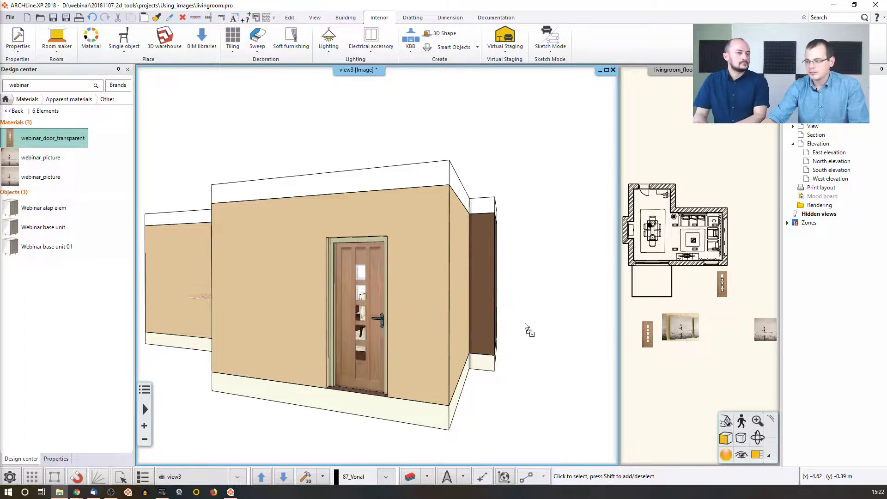
pyautogui.hotkey('ctrl', 'v')
pyautogui.click(654, 402)
pyautogui.press('Escape')
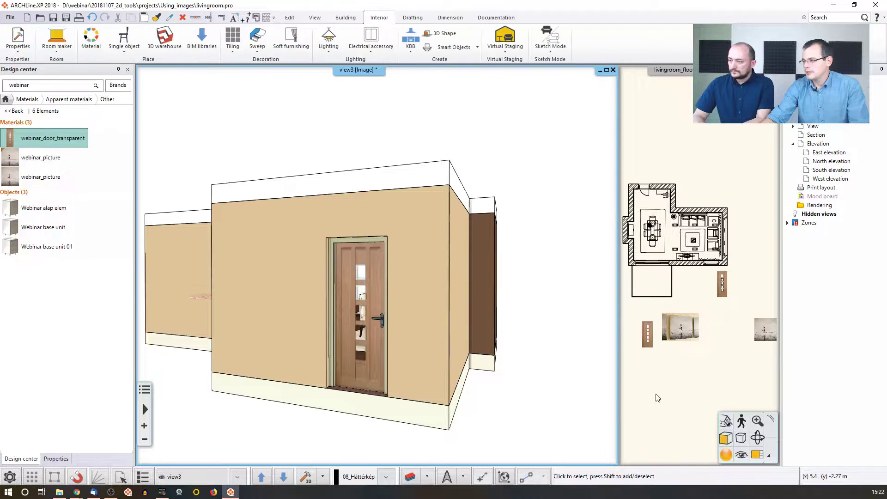
# Bring the Ground floor plan into the main view and insert the blue non-transparent lattice image, about 2.44 m square, between the two beach pictures
pyautogui.click(656, 389)
pyautogui.click(760, 454)
pyautogui.scroll(5, 364, 226)
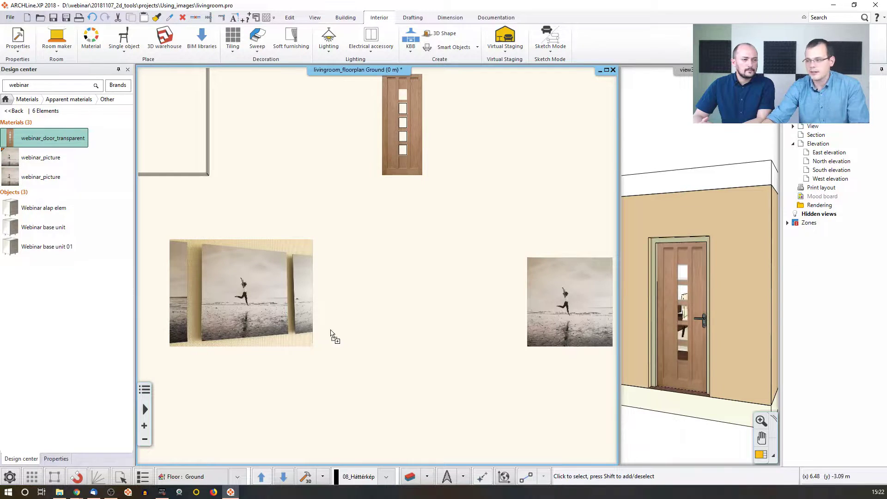
pyautogui.hotkey('ctrl', 'v')
pyautogui.click(368, 321)
pyautogui.click(482, 224)
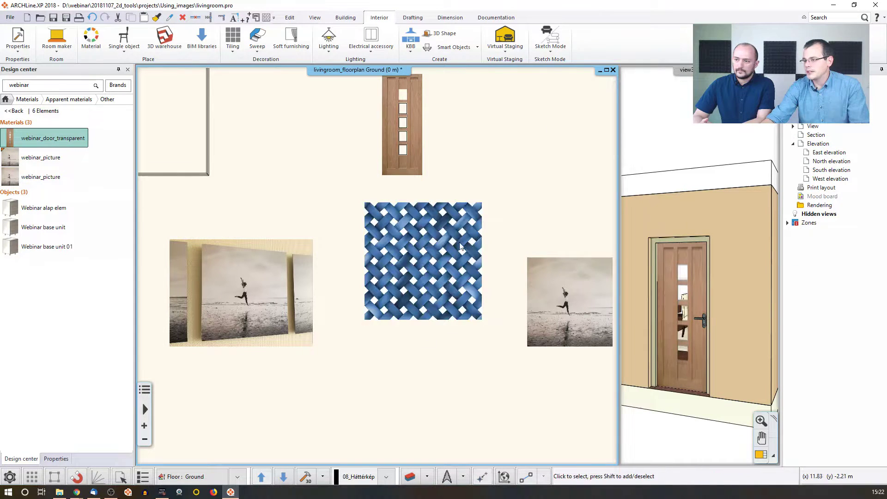
# Move the blue lattice image so that it partly overlaps the uncorrected beach photo, checking its gaps for transparency
pyautogui.click(430, 273)
pyautogui.rightClick(431, 258)
pyautogui.click(451, 263)
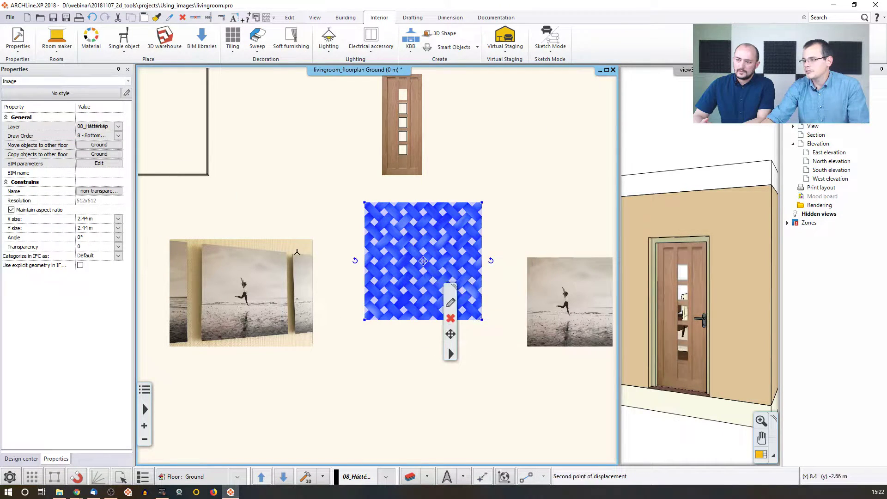
pyautogui.click(308, 248)
pyautogui.scroll(4, 260, 291)
pyautogui.click(495, 303)
pyautogui.click(459, 309)
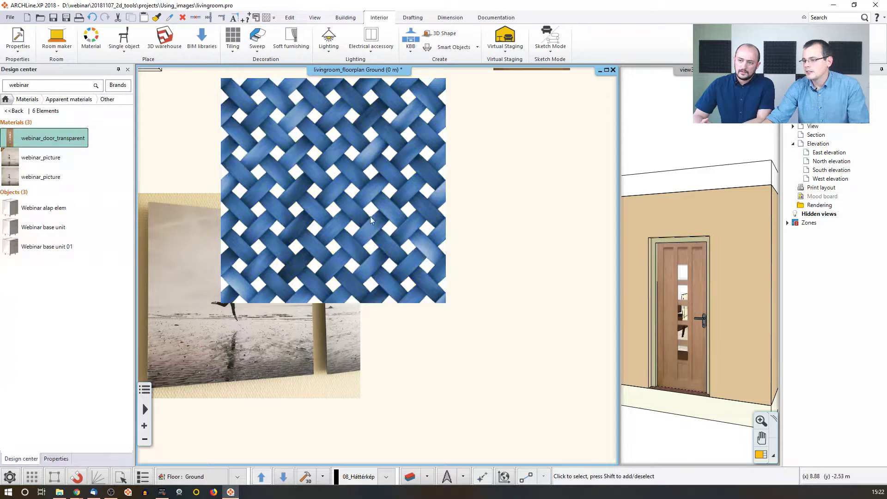
pyautogui.click(336, 184)
pyautogui.click(473, 383)
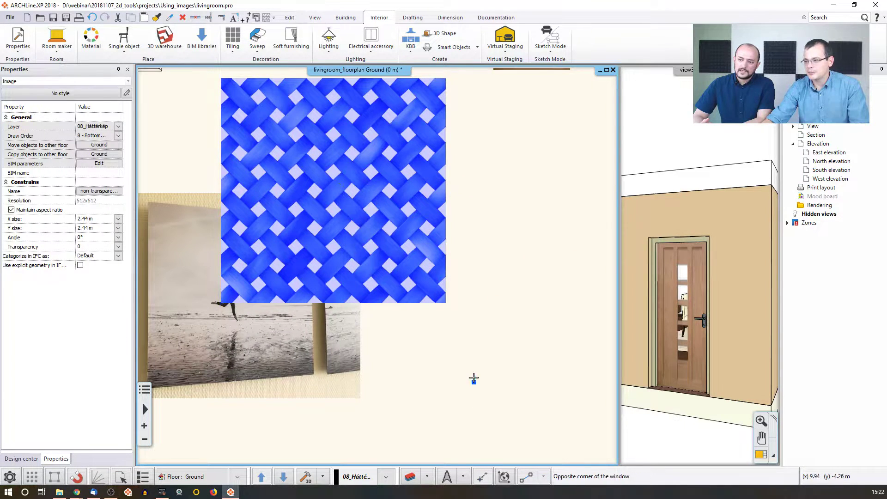
pyautogui.click(474, 383)
# Insert the brown wooden lattice image beside the blue one on the floor plan, about 2.05 m square
pyautogui.moveTo(473, 383); pyautogui.dragTo(283, 390, button='middle')
pyautogui.scroll(-3, 283, 390)
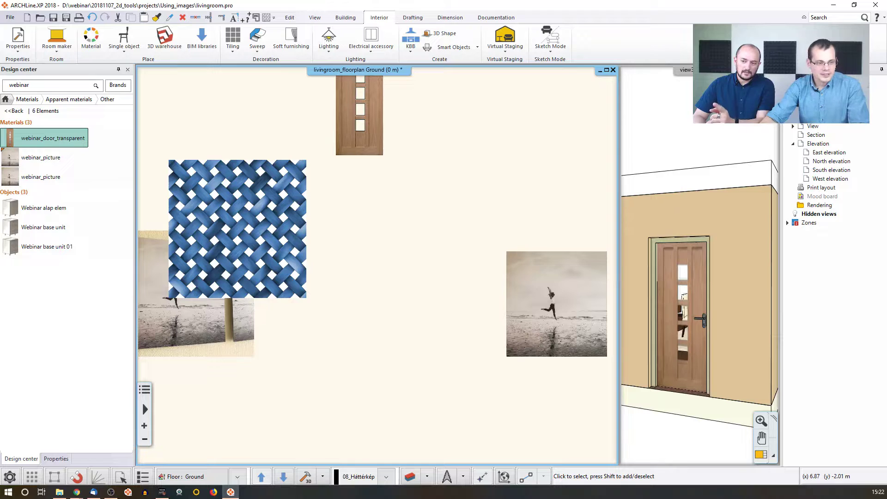
pyautogui.hotkey('ctrl', 'v')
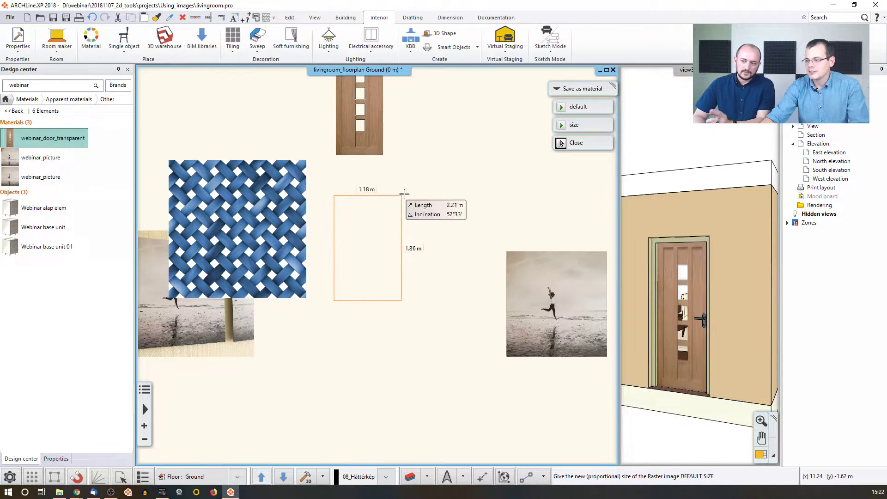
pyautogui.click(450, 185)
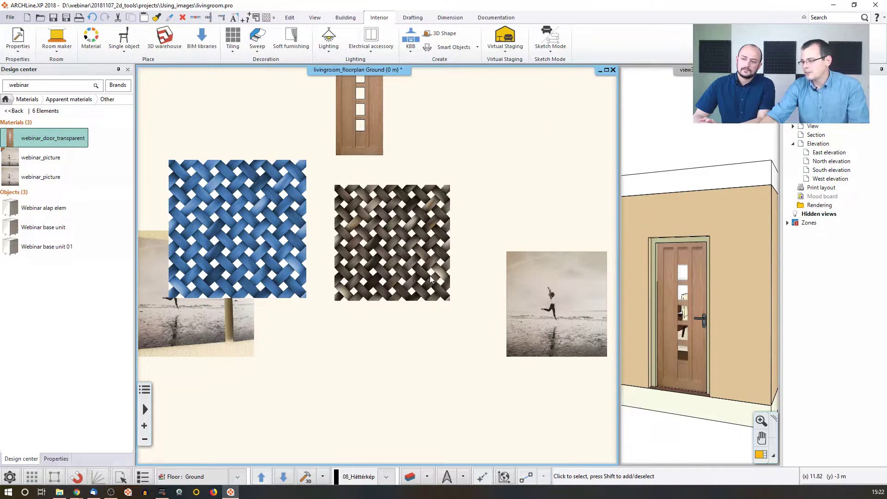
# Move the wooden lattice image over the beach photo and the blue lattice's lower edge, and compare the gaps of both lattices
pyautogui.click(431, 279)
pyautogui.click(393, 244)
pyautogui.click(428, 255)
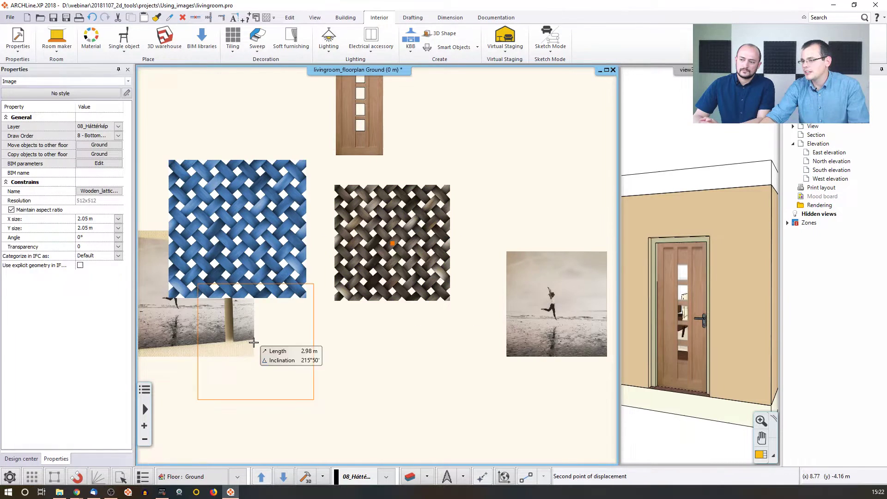
pyautogui.click(201, 339)
pyautogui.click(380, 343)
pyautogui.moveTo(203, 321); pyautogui.dragTo(300, 245, button='middle')
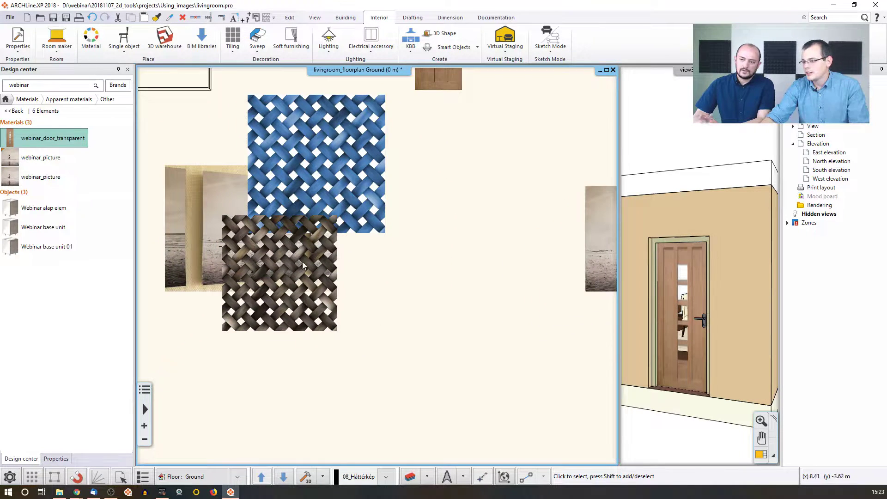
pyautogui.scroll(5, 302, 262)
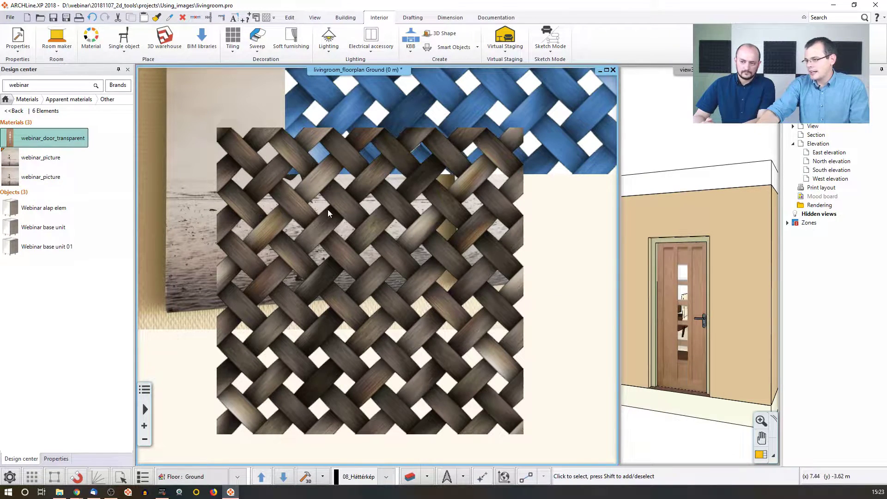
pyautogui.moveTo(573, 206); pyautogui.dragTo(447, 335, button='middle')
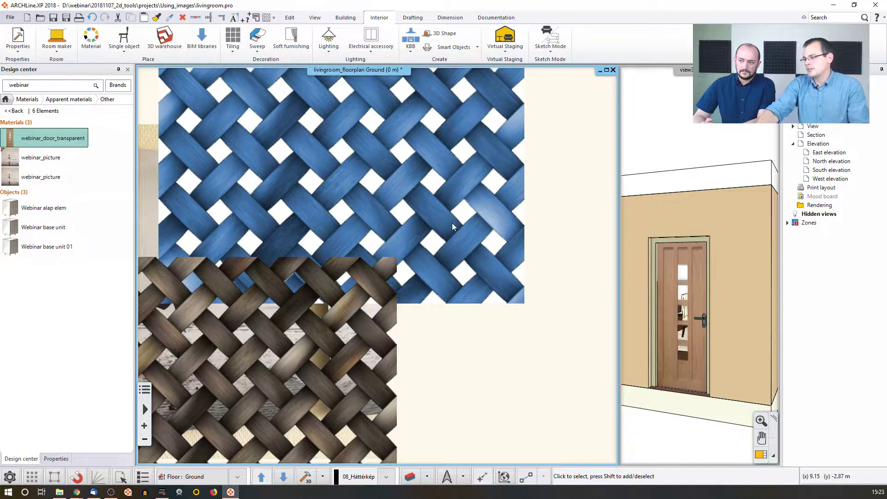
pyautogui.scroll(-4, 557, 252)
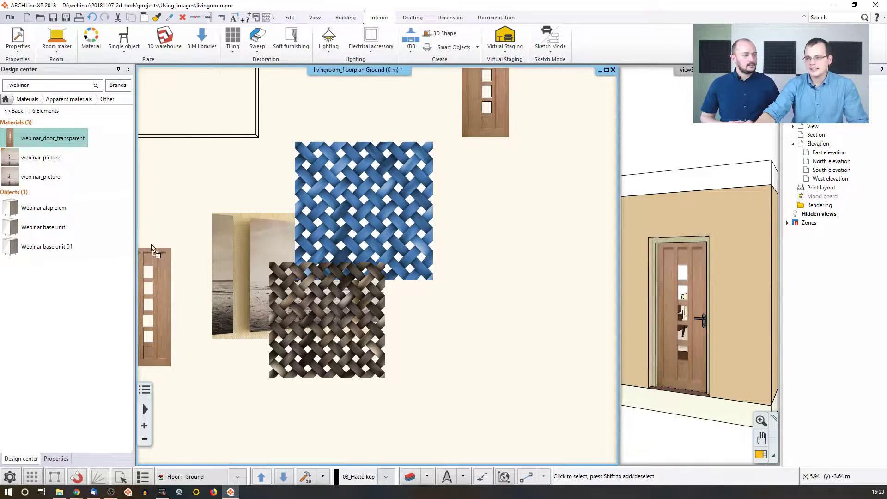
# Open the solar_shade.pro project, closing the current one without saving, and bring the garden floor plan into the main view
pyautogui.click(390, 362)
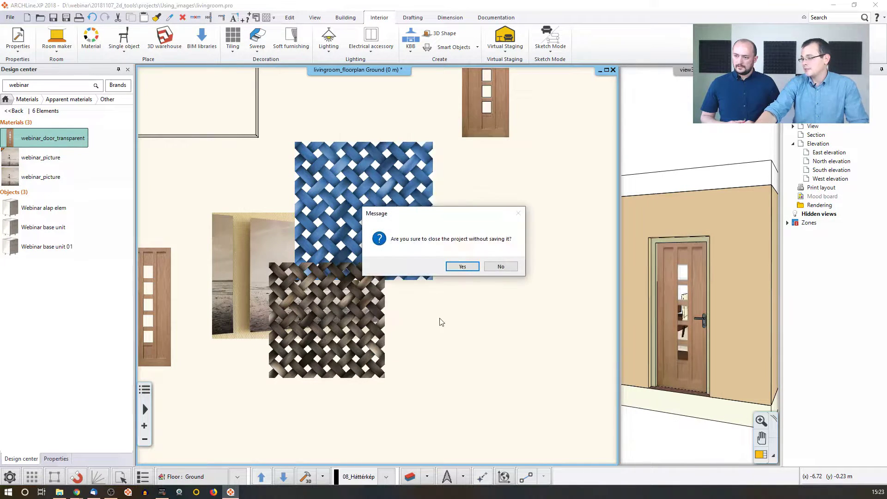
pyautogui.click(461, 268)
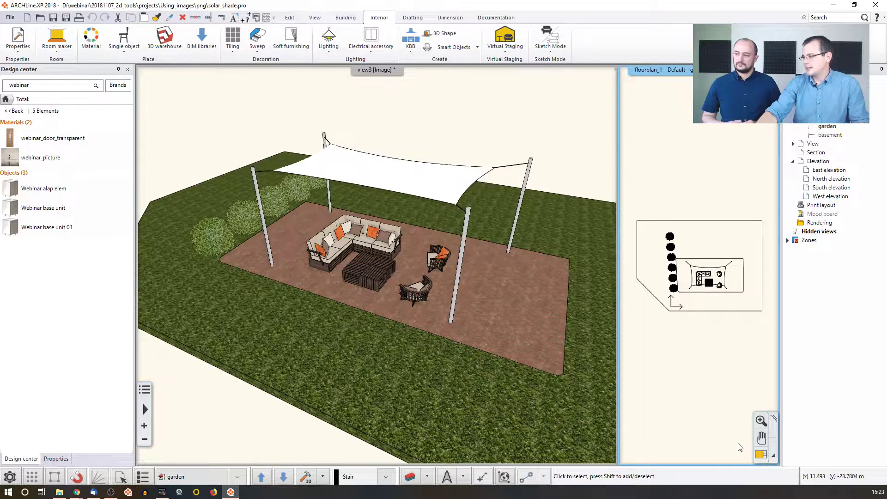
pyautogui.click(763, 455)
pyautogui.moveTo(543, 323); pyautogui.dragTo(429, 249, button='middle')
pyautogui.scroll(2, 351, 335)
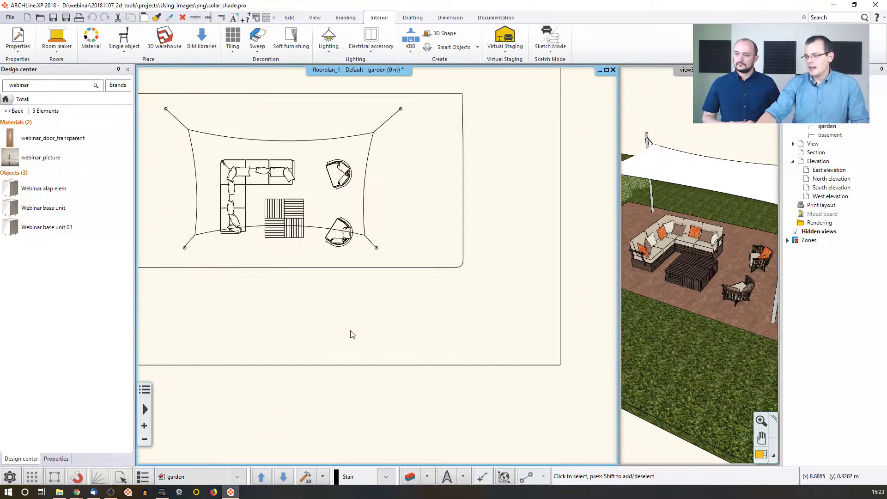
pyautogui.moveTo(351, 335); pyautogui.dragTo(436, 310, button='middle')
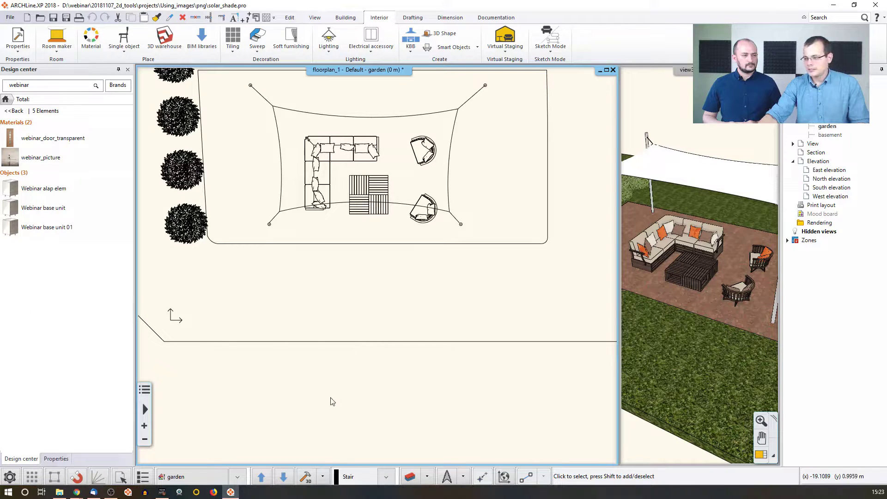
# Insert the perforated floor-textures image below the terrace on the garden floor plan, about 4.93 m square
pyautogui.hotkey('ctrl', 'v')
pyautogui.click(290, 402)
pyautogui.click(436, 279)
pyautogui.scroll(2, 367, 328)
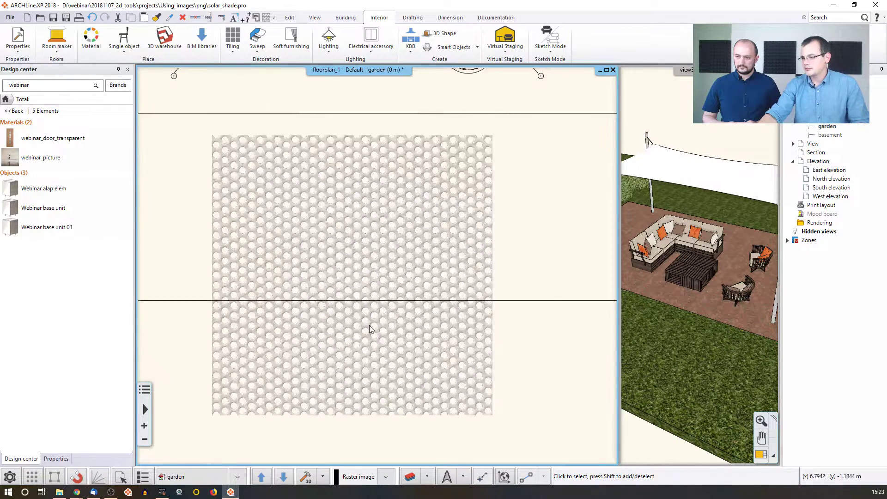
# Move the perforated image up so that it partly overlaps the table, seating and shade sail on the terrace
pyautogui.click(333, 235)
pyautogui.click(353, 302)
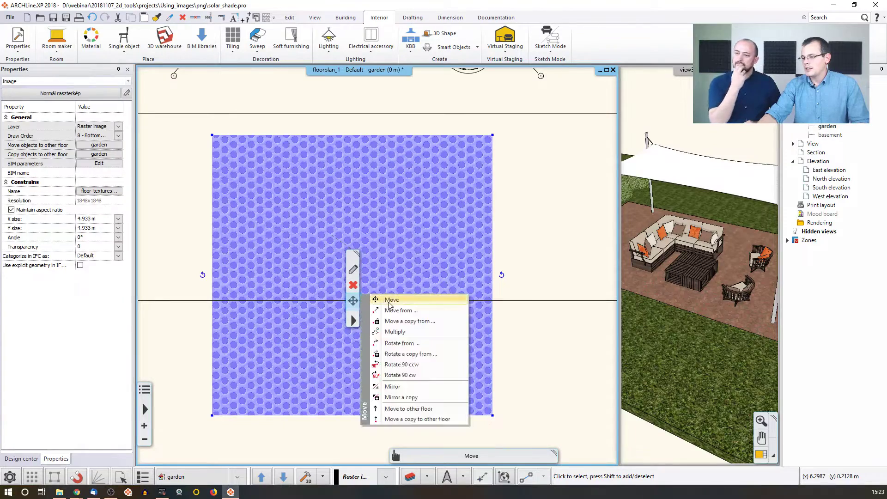
pyautogui.click(389, 302)
pyautogui.moveTo(388, 122); pyautogui.dragTo(354, 343, button='middle')
pyautogui.click(358, 330)
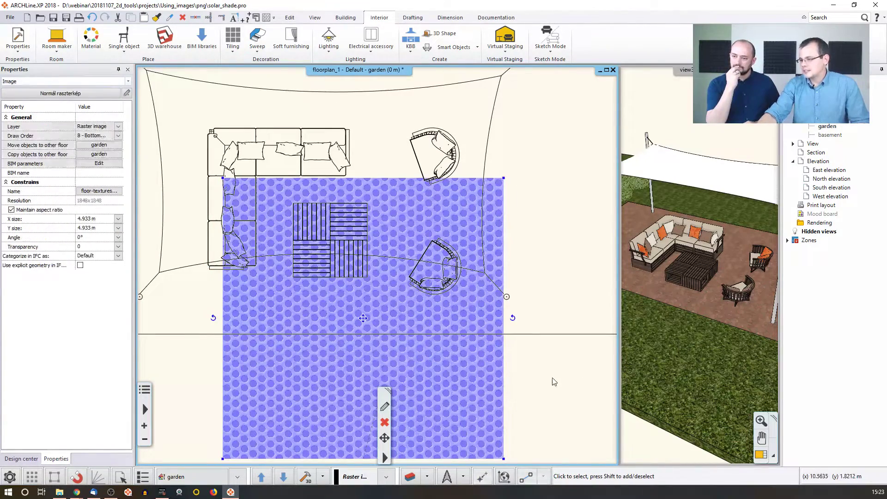
pyautogui.press('Escape')
pyautogui.scroll(-2, 400, 356)
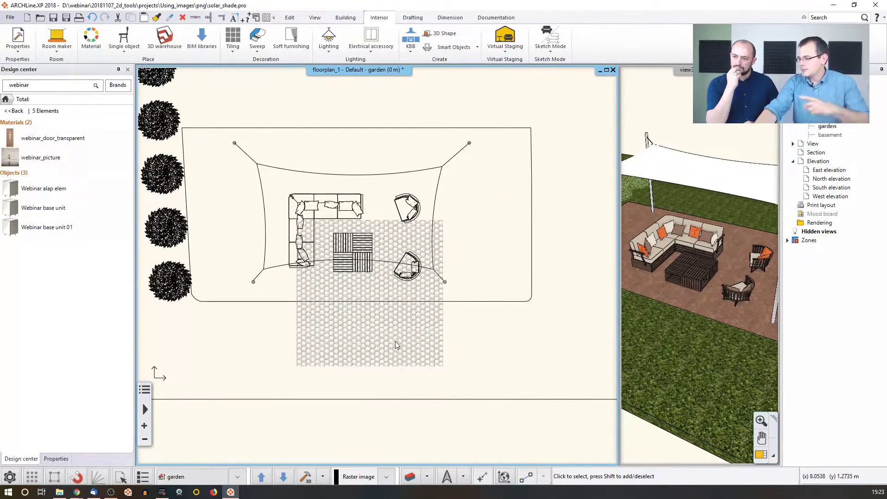
pyautogui.moveTo(394, 345)
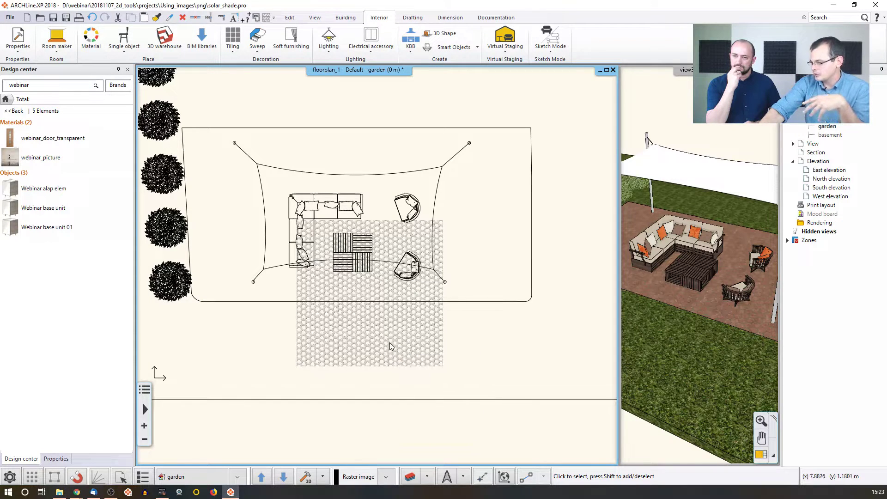
pyautogui.click(397, 349)
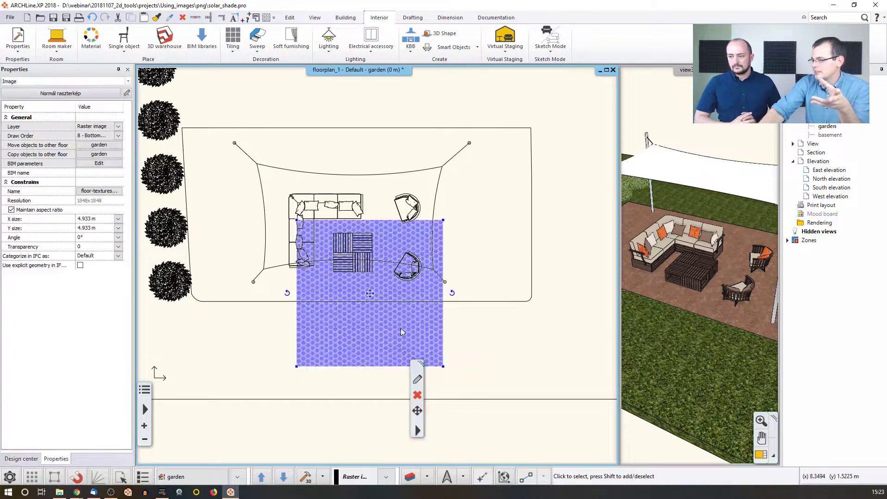
pyautogui.rightClick(395, 325)
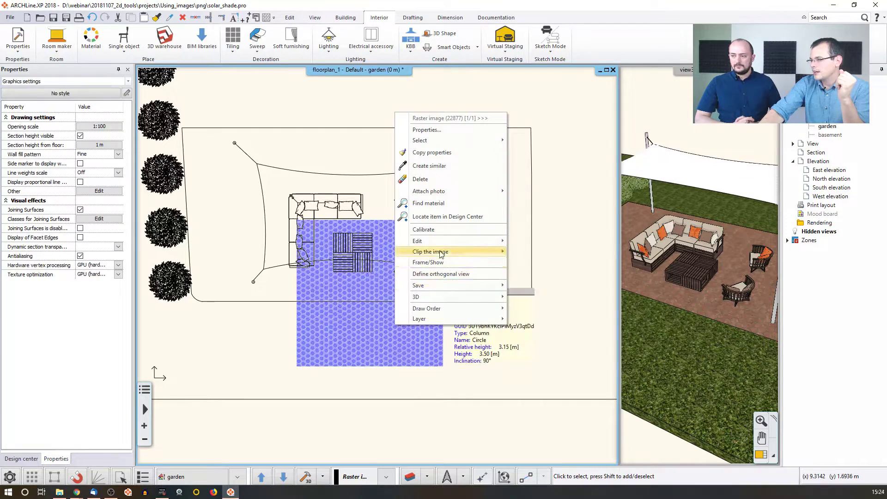
pyautogui.moveTo(490, 286)
pyautogui.click(533, 297)
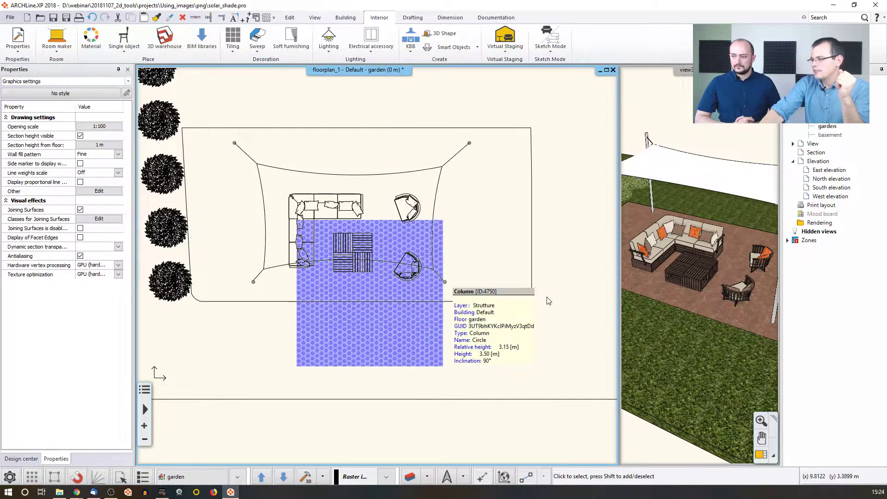
pyautogui.press('Return')
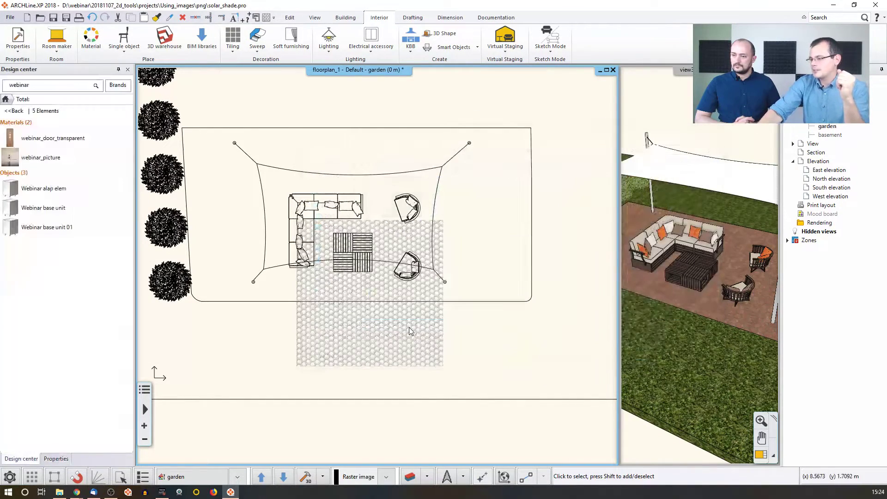
# Save the perforated floor-textures image on the floor plan as a library material named webinar_mesh
pyautogui.click(410, 327)
pyautogui.rightClick(409, 327)
pyautogui.moveTo(460, 287)
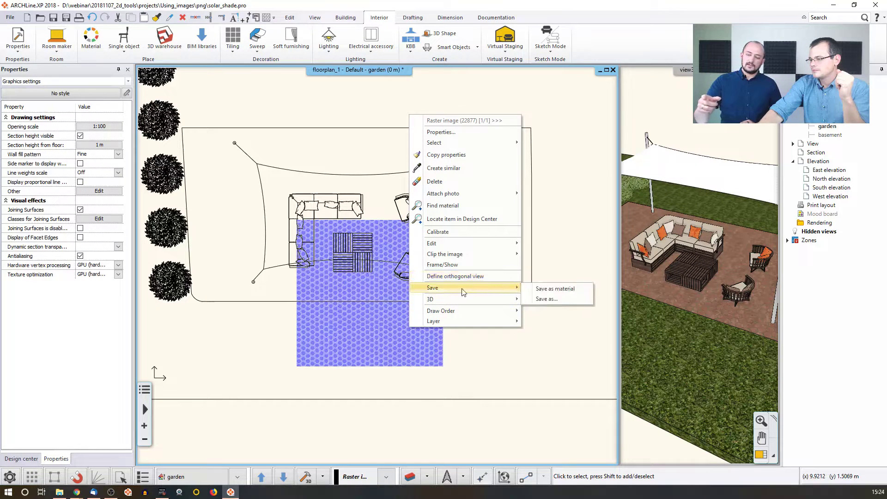
pyautogui.click(575, 287)
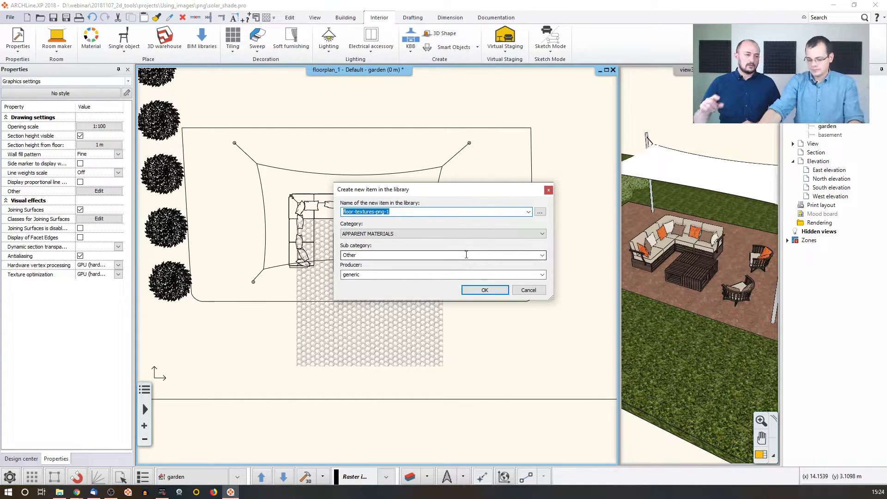
pyautogui.write('webinar_mesh')
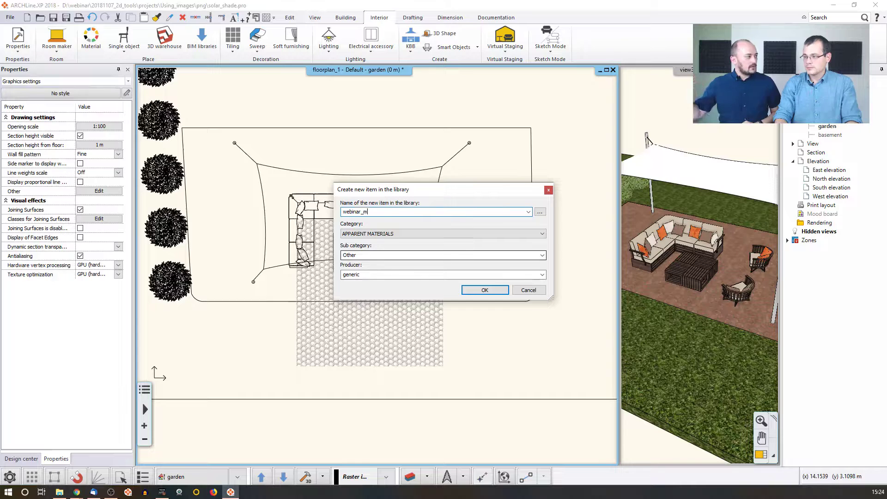
pyautogui.click(485, 290)
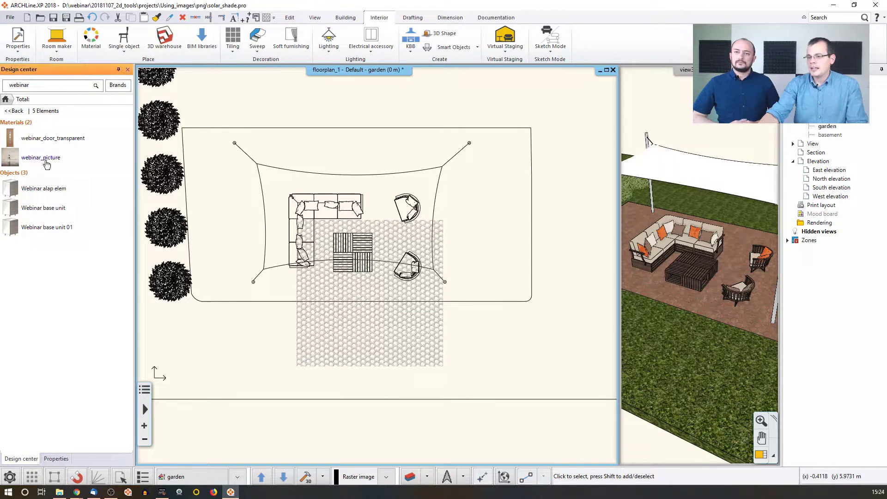
# Repeat the library search for webinar and open the material properties of webinar_mesh
pyautogui.click(54, 86)
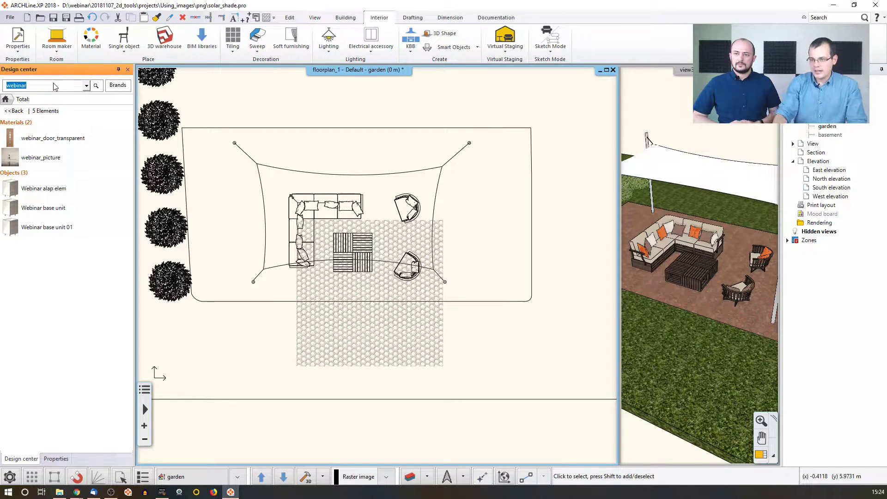
pyautogui.press('Return')
pyautogui.doubleClick(10, 158)
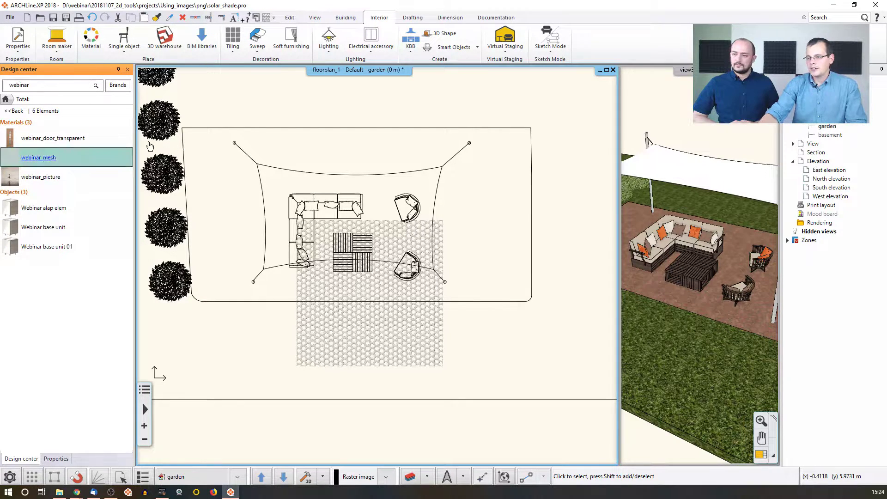
pyautogui.click(128, 114)
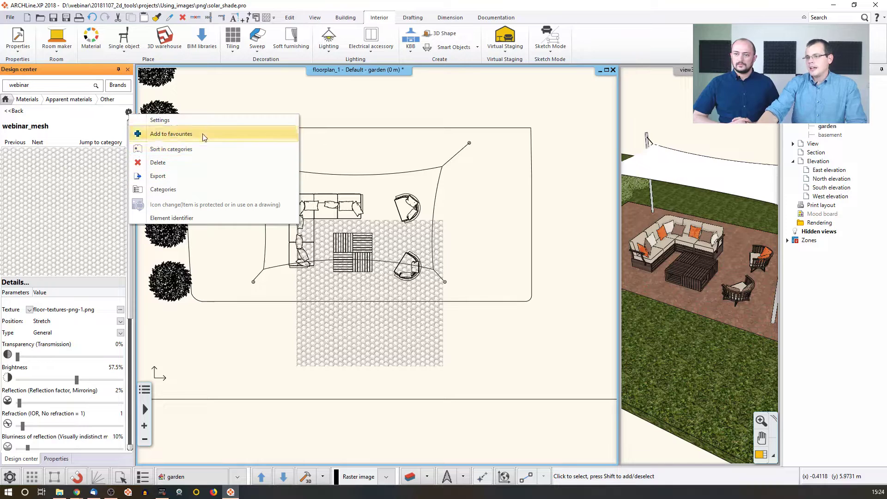
pyautogui.click(198, 121)
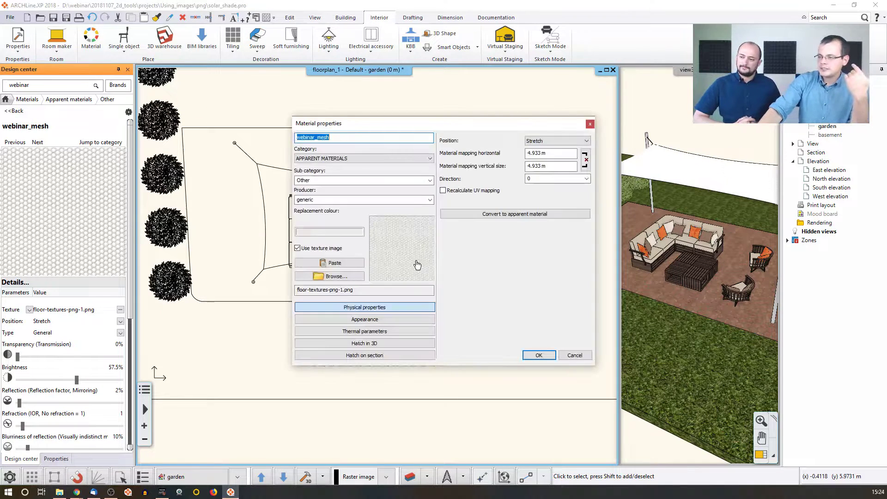
# Set the webinar_mesh material's position to Tile with a horizontal and vertical mapping size of 2 m
pyautogui.click(560, 141)
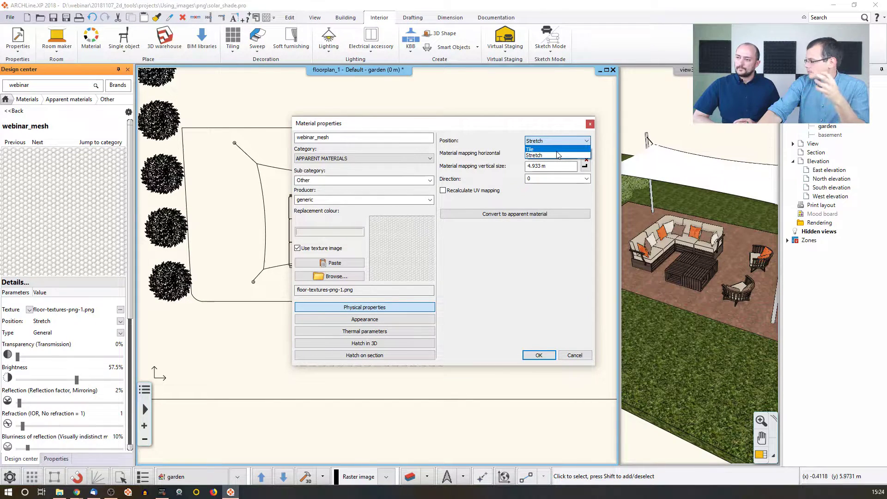
pyautogui.click(553, 150)
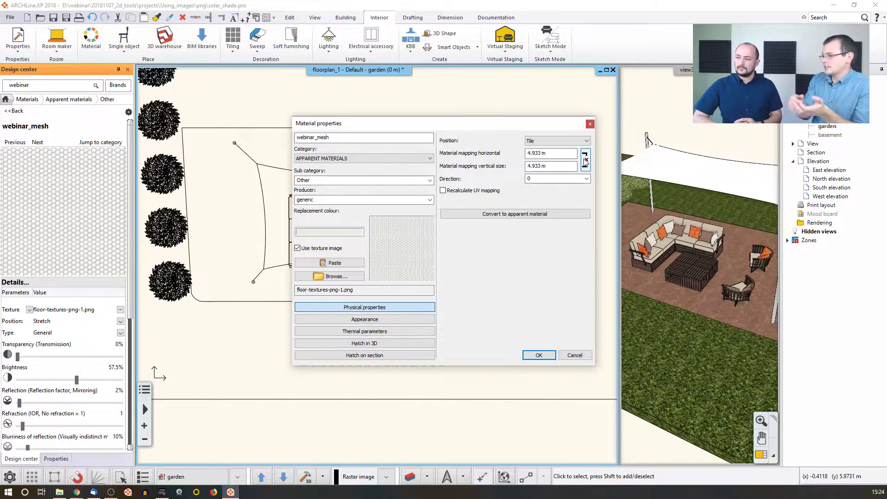
pyautogui.doubleClick(546, 156)
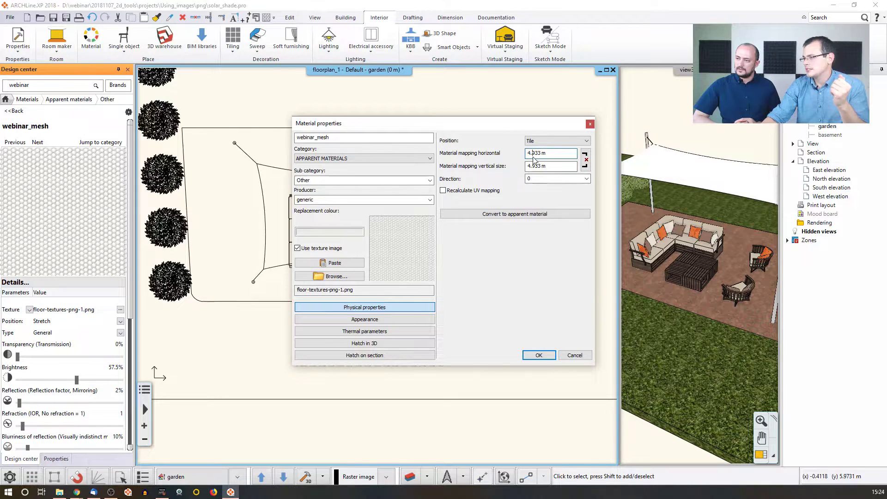
pyautogui.doubleClick(533, 156)
pyautogui.write('2m')
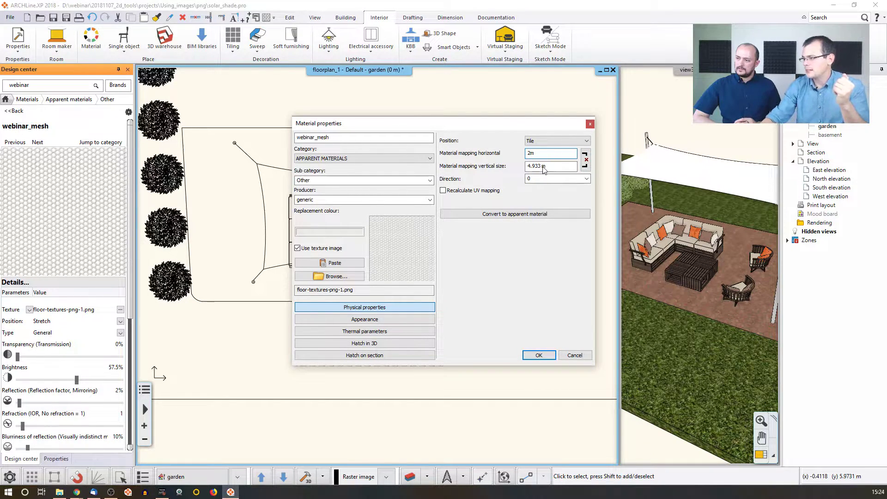
pyautogui.doubleClick(533, 166)
pyautogui.write('2m')
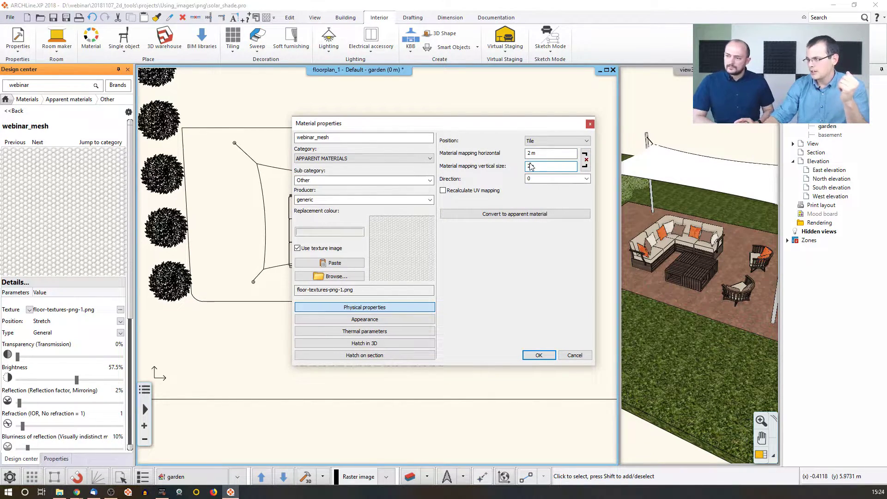
pyautogui.click(539, 355)
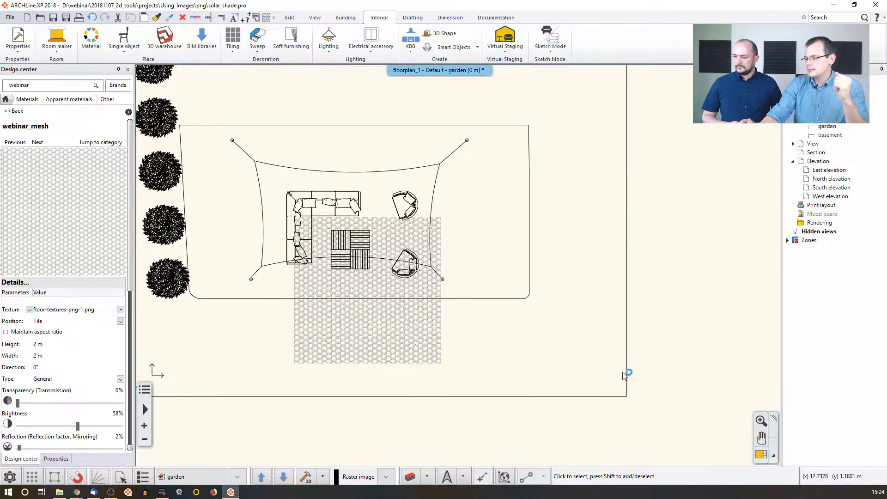
# Bring the 3D view into the main view and replace the shade sail's material with webinar_mesh, undoing its application to the lawn
pyautogui.click(759, 457)
pyautogui.click(731, 381)
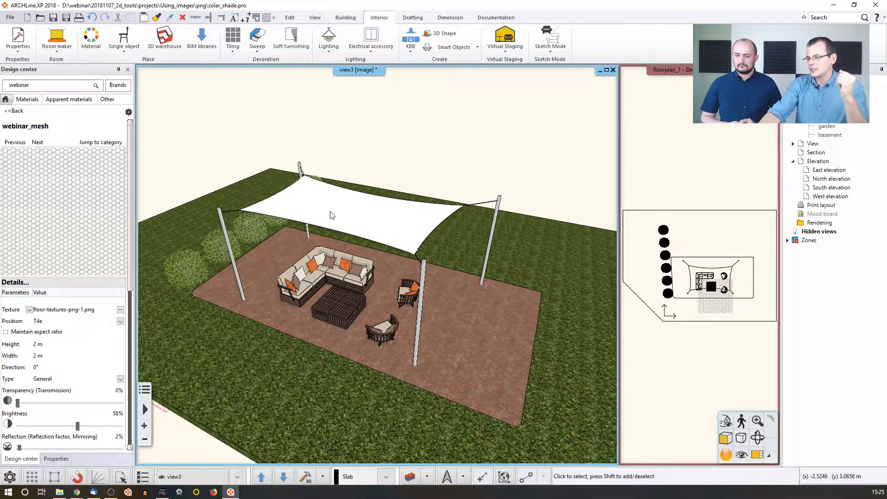
pyautogui.click(81, 217)
pyautogui.moveTo(129, 219); pyautogui.dragTo(321, 209)
pyautogui.click(383, 249)
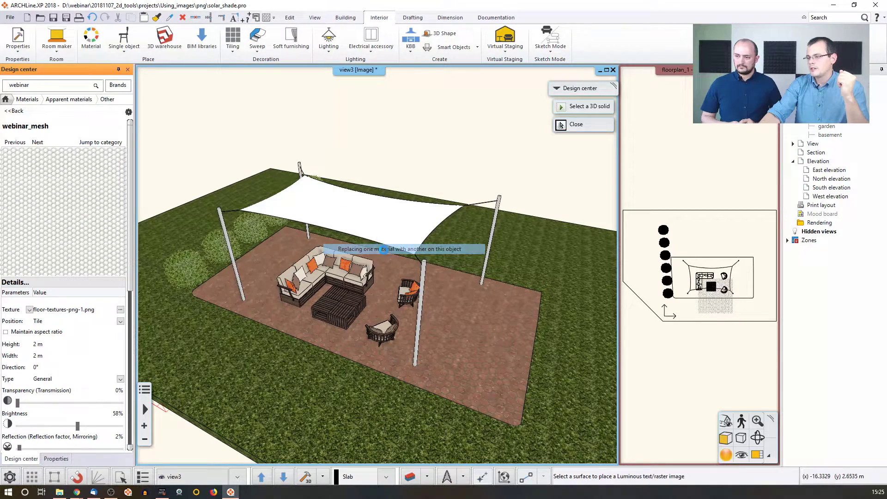
pyautogui.click(351, 212)
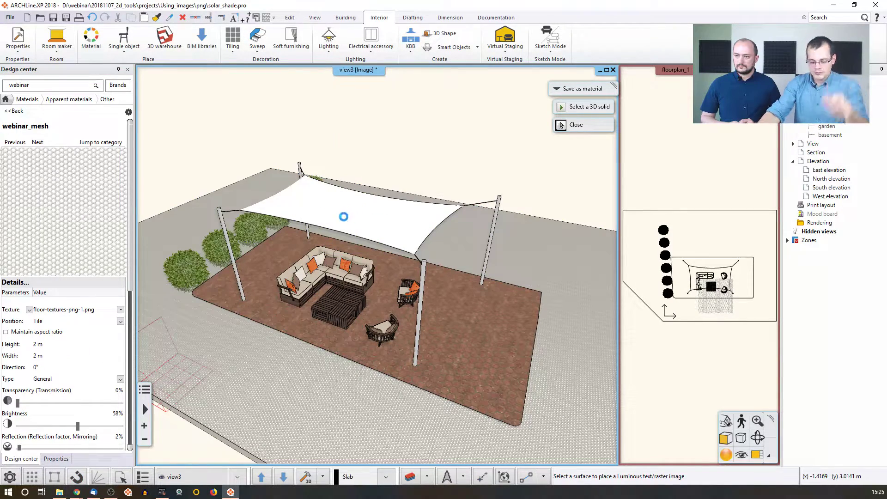
pyautogui.hotkey('ctrl', 'z')
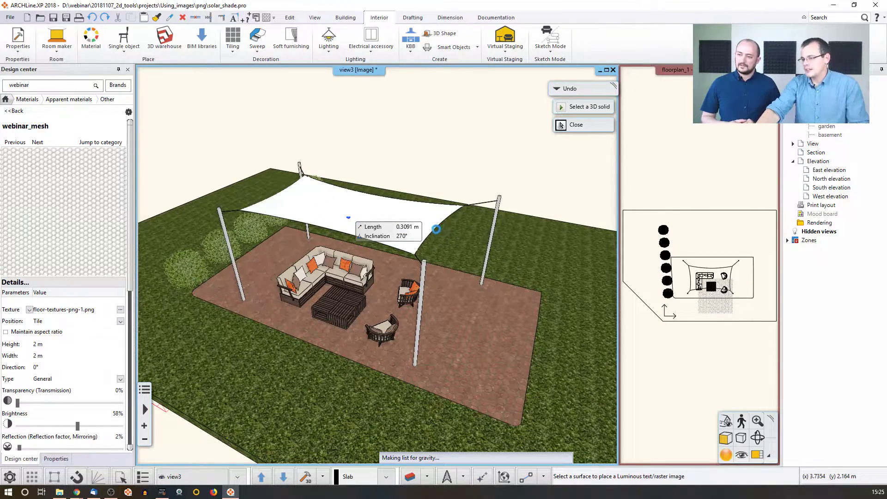
pyautogui.press('Escape')
# Examine the perforated shade sail in 3D, up close from above and from the lawn below
pyautogui.moveTo(339, 217); pyautogui.dragTo(376, 296, button='middle')
pyautogui.scroll(3, 408, 230)
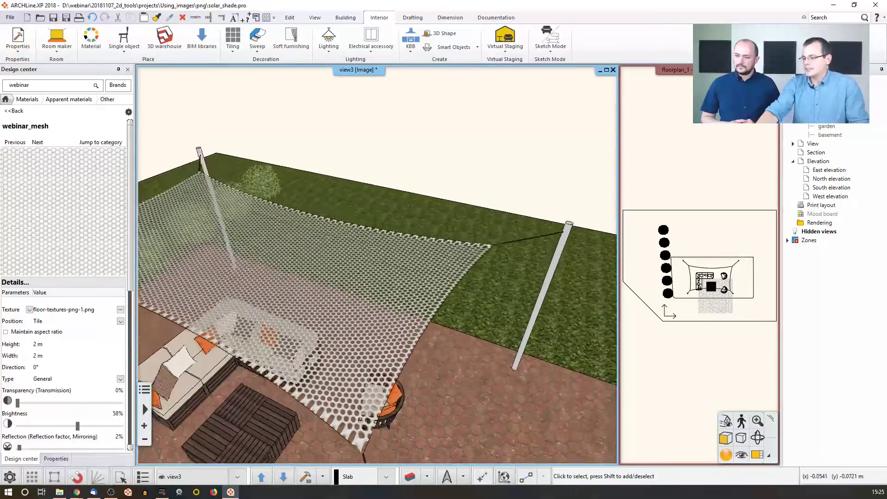
pyautogui.scroll(5, 359, 298)
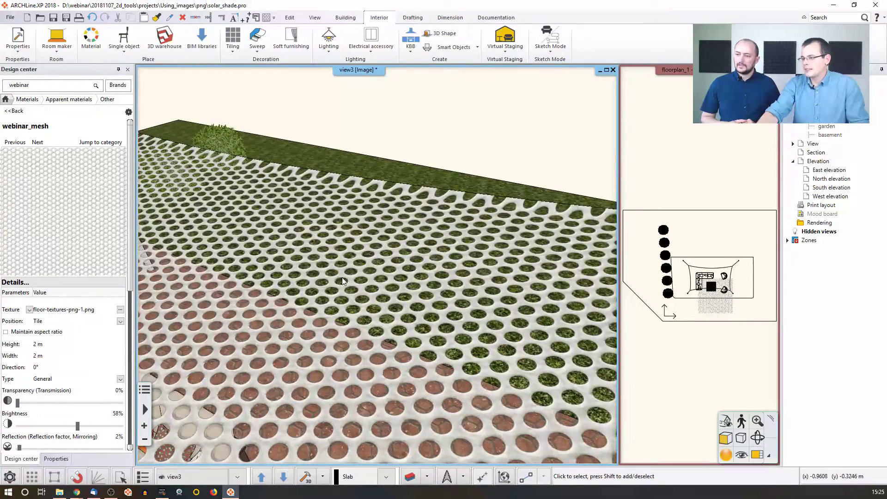
pyautogui.scroll(-8, 343, 281)
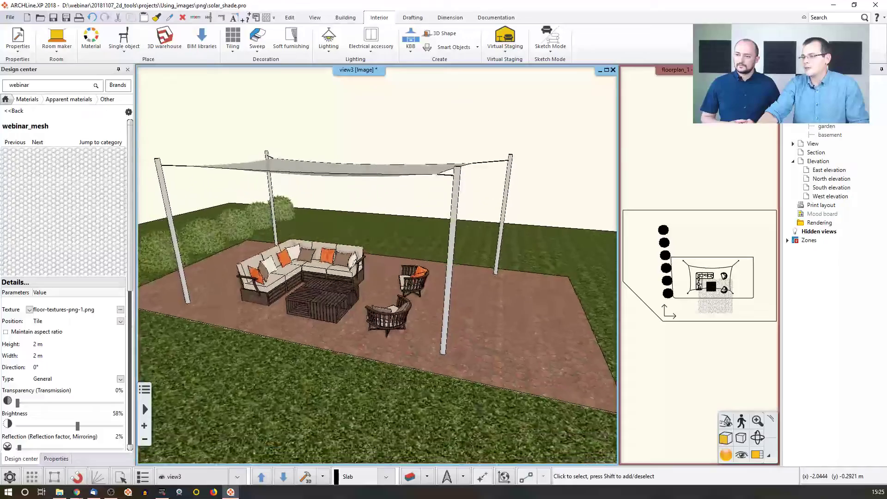
pyautogui.moveTo(336, 271); pyautogui.dragTo(336, 187, button='middle')
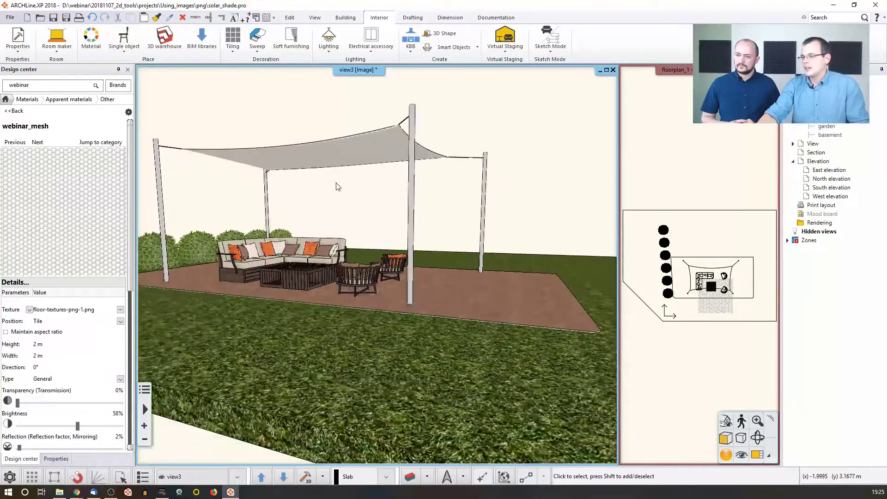
# Examine the perforated mesh material on the shade sail from close underneath and from above the terrace
pyautogui.scroll(4, 337, 184)
pyautogui.moveTo(332, 149); pyautogui.dragTo(392, 190, button='middle')
pyautogui.scroll(3, 370, 166)
pyautogui.moveTo(361, 162); pyautogui.dragTo(372, 198, button='middle')
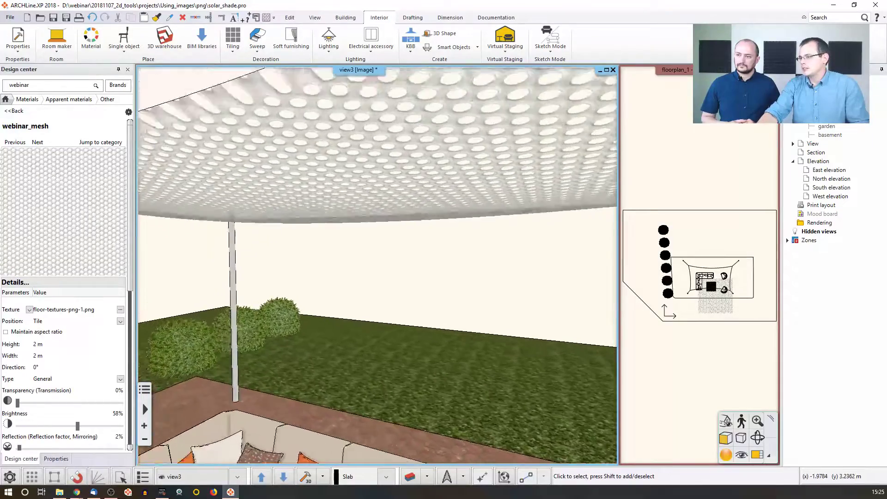
pyautogui.moveTo(246, 178); pyautogui.dragTo(251, 188, button='middle')
pyautogui.scroll(-5, 395, 242)
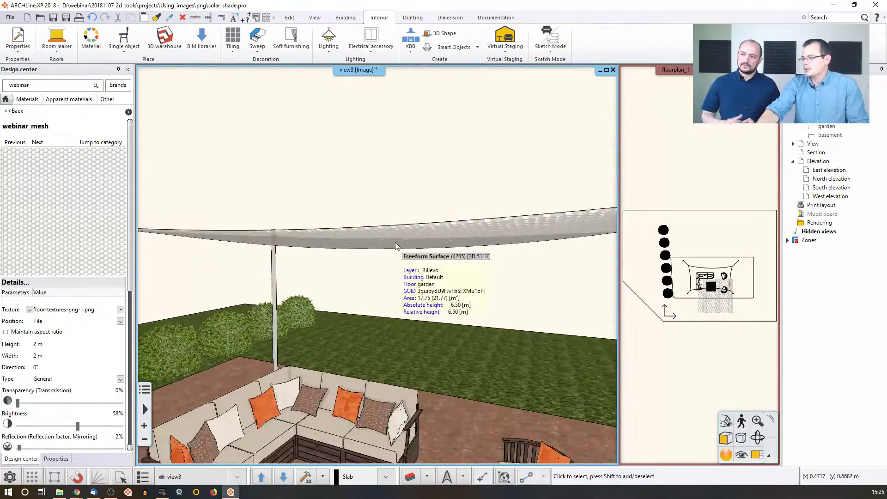
pyautogui.moveTo(415, 249); pyautogui.dragTo(367, 261, button='middle')
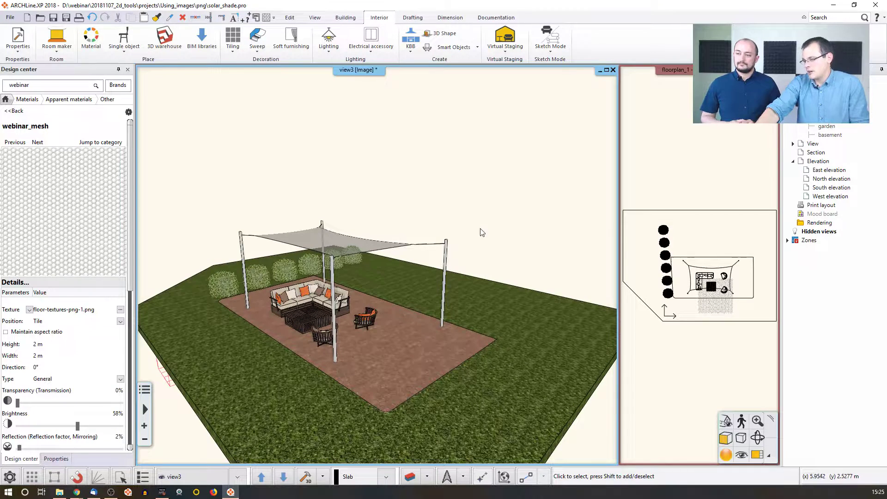
# Review the shade sail's Freeform Surface settings, including its 3D representation, grid layout and physics, and close them
pyautogui.click(376, 250)
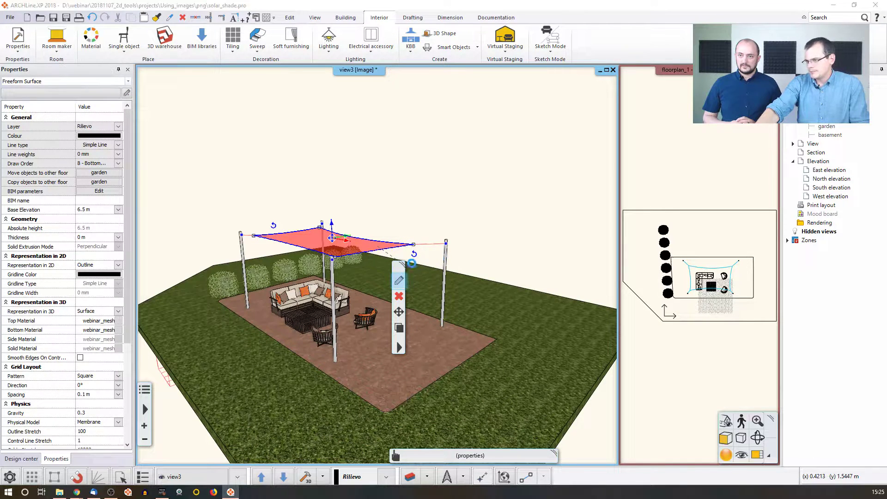
pyautogui.click(398, 280)
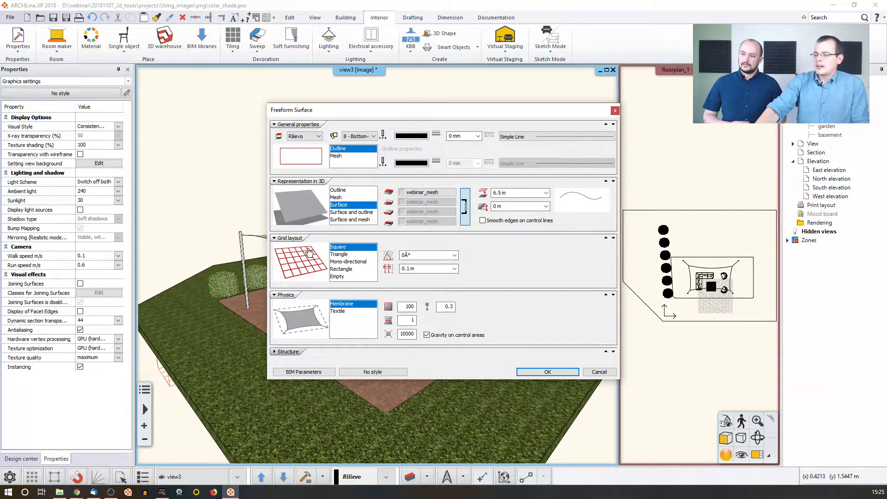
pyautogui.click(615, 111)
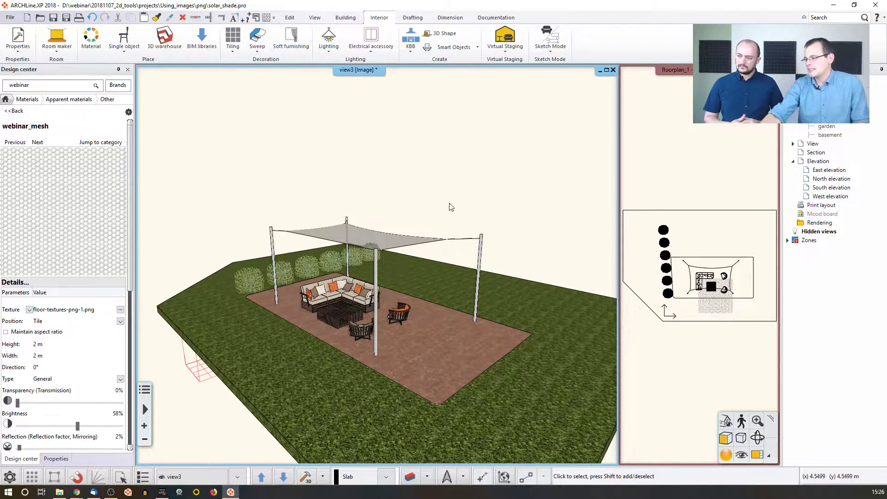
pyautogui.moveTo(450, 238); pyautogui.dragTo(374, 268, button='middle')
pyautogui.scroll(8, 383, 274)
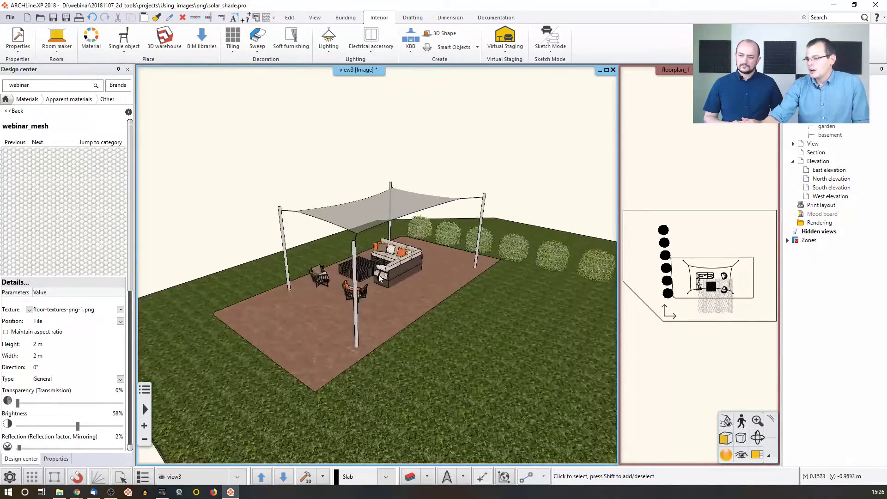
pyautogui.scroll(-2, 384, 273)
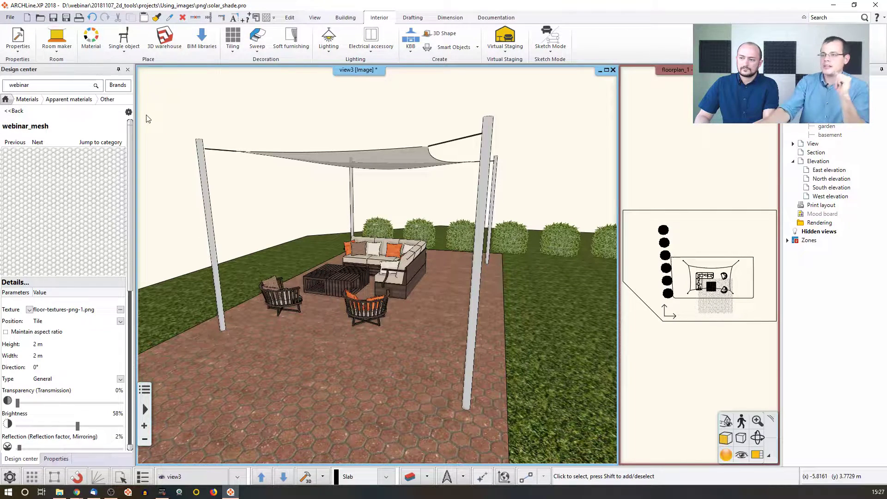
# Start a new sprite definition with the single-object Sprite definition tool
pyautogui.click(124, 52)
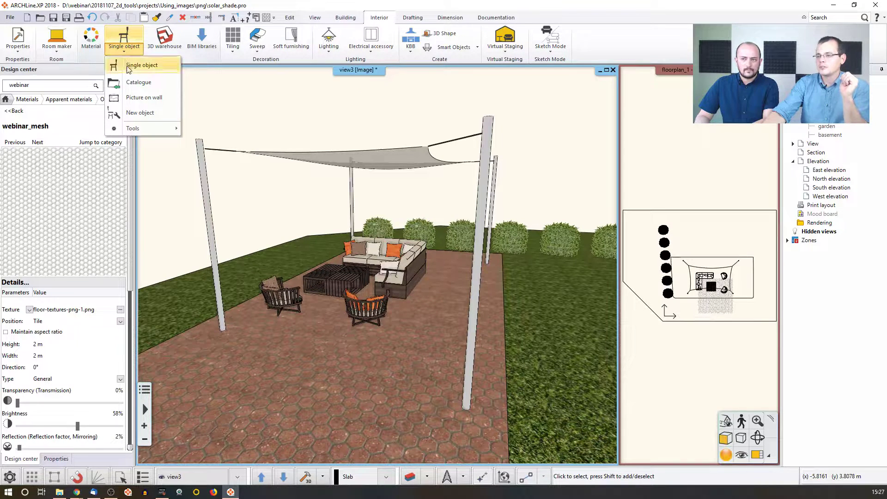
pyautogui.moveTo(145, 129)
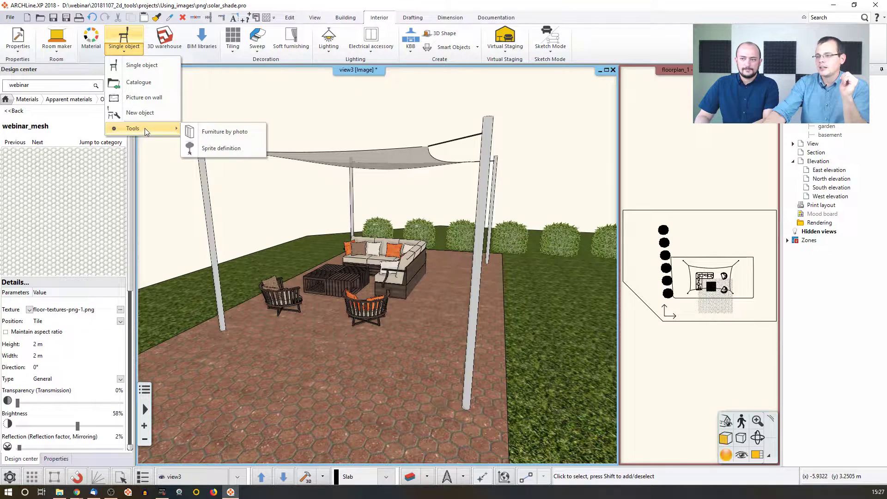
pyautogui.click(212, 148)
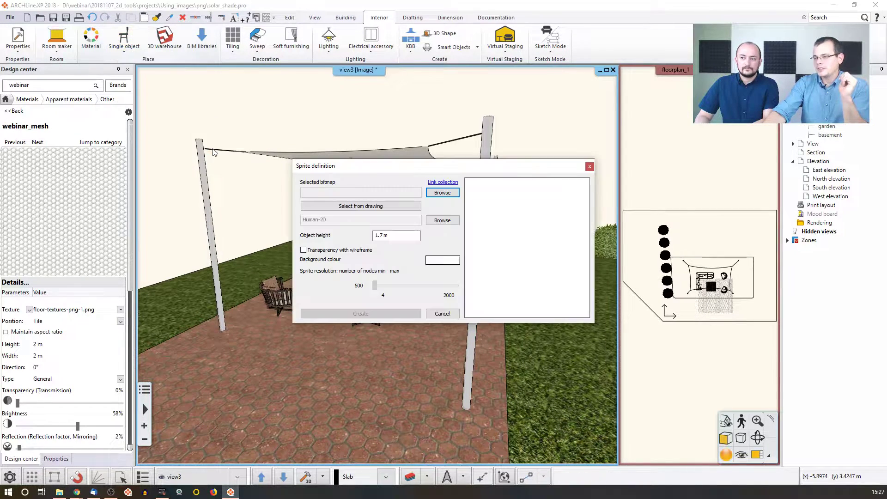
pyautogui.click(443, 193)
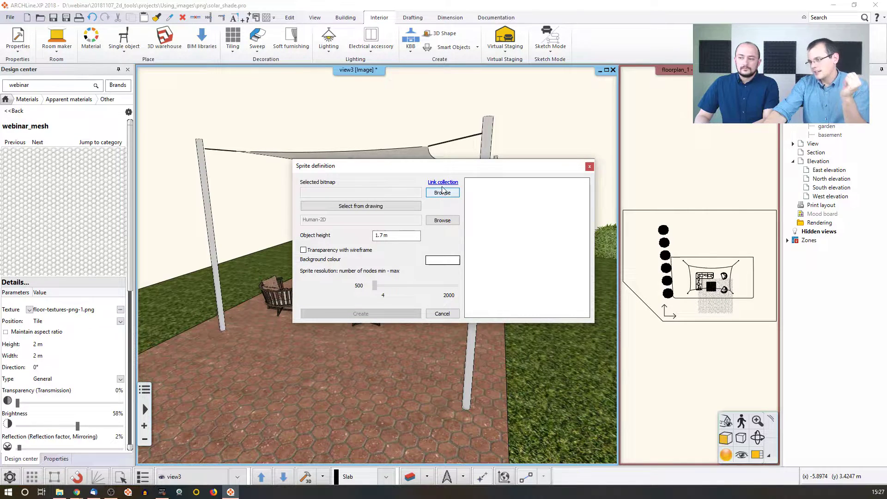
# Open the sprite's linked image collection in the browser and look through the Skalgubbar cut-out people
pyautogui.click(443, 183)
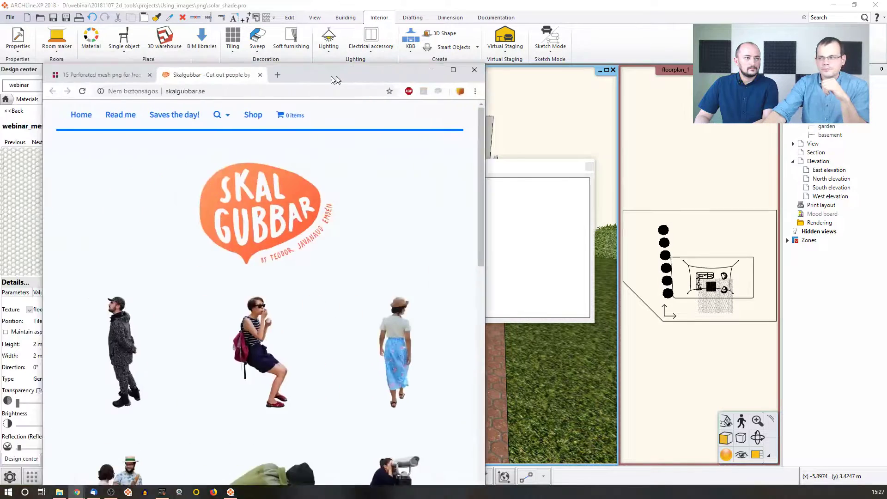
pyautogui.doubleClick(426, 64)
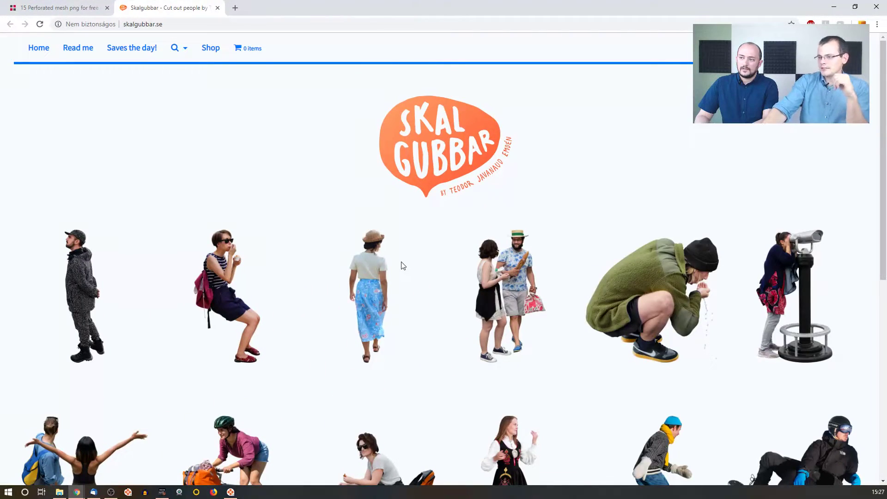
pyautogui.scroll(-2, 402, 266)
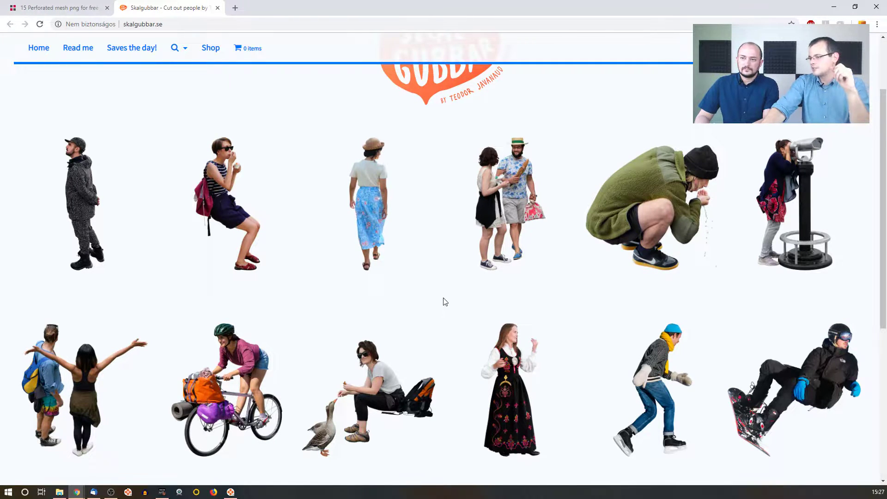
pyautogui.scroll(-2, 446, 294)
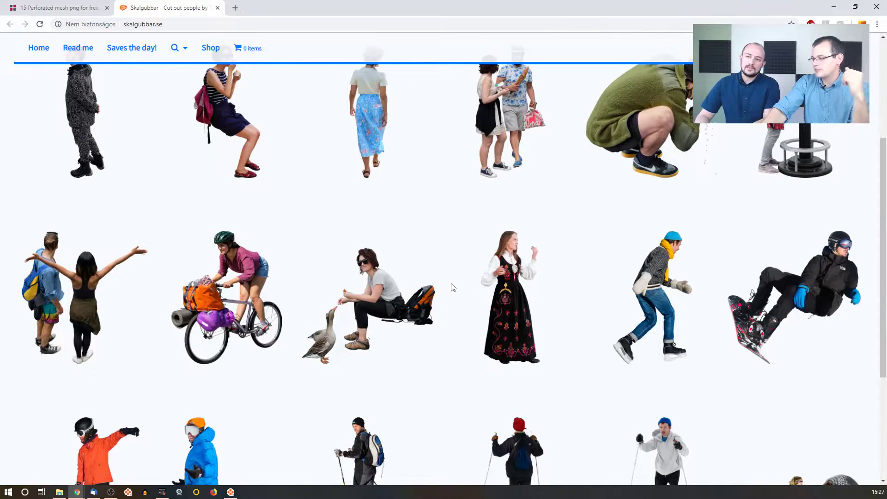
pyautogui.scroll(-1, 453, 287)
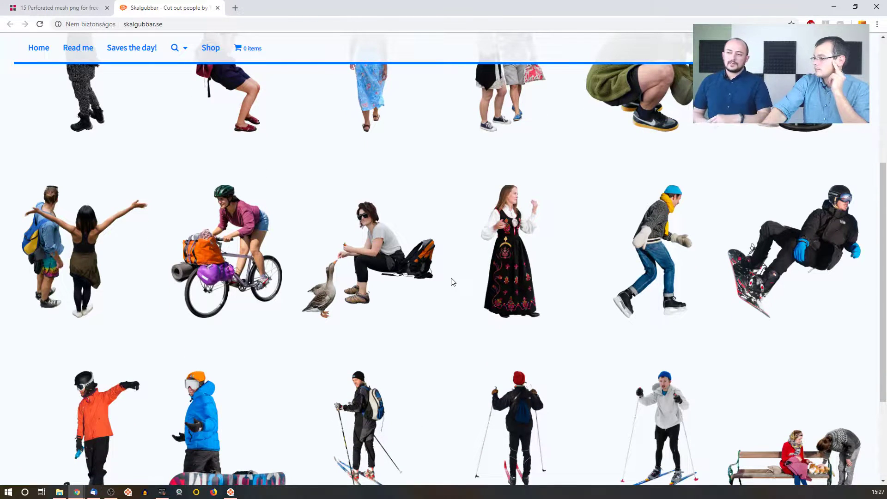
pyautogui.scroll(-5, 453, 282)
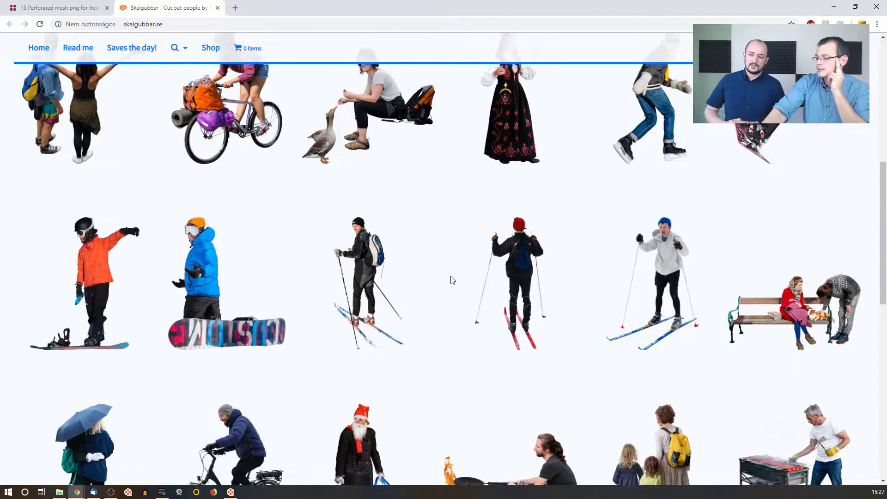
pyautogui.scroll(-1, 452, 282)
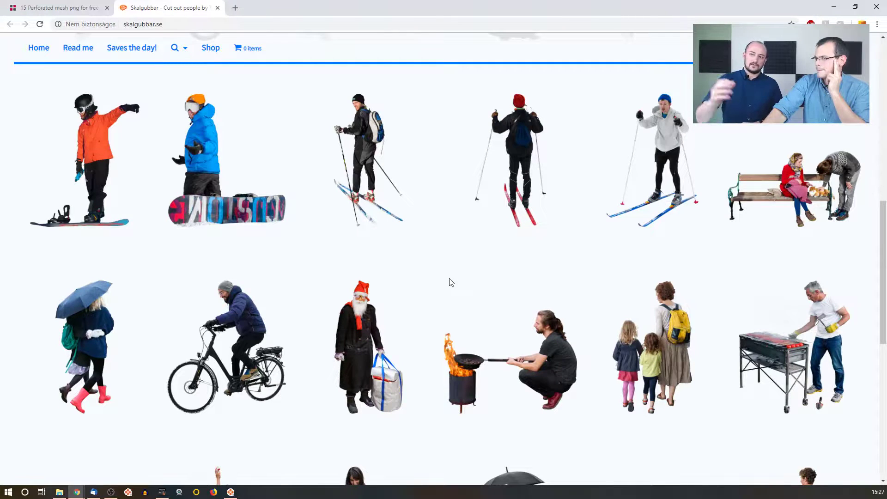
pyautogui.scroll(-4, 452, 283)
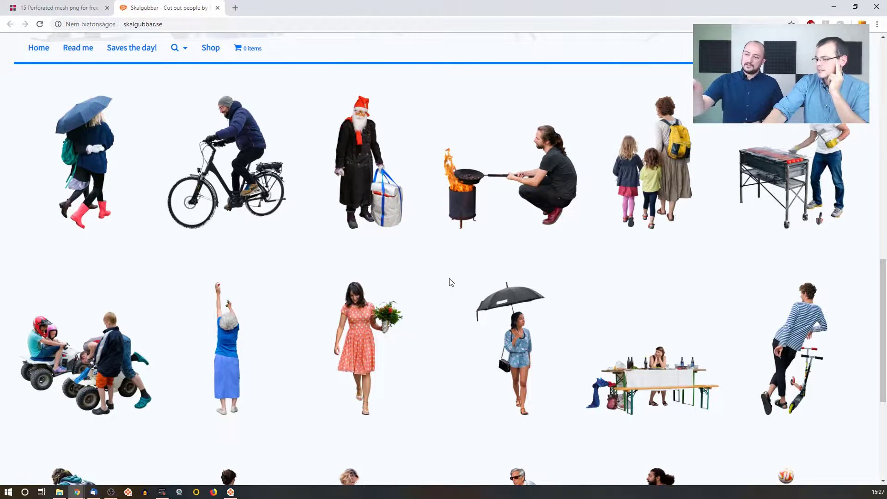
pyautogui.scroll(-1, 452, 282)
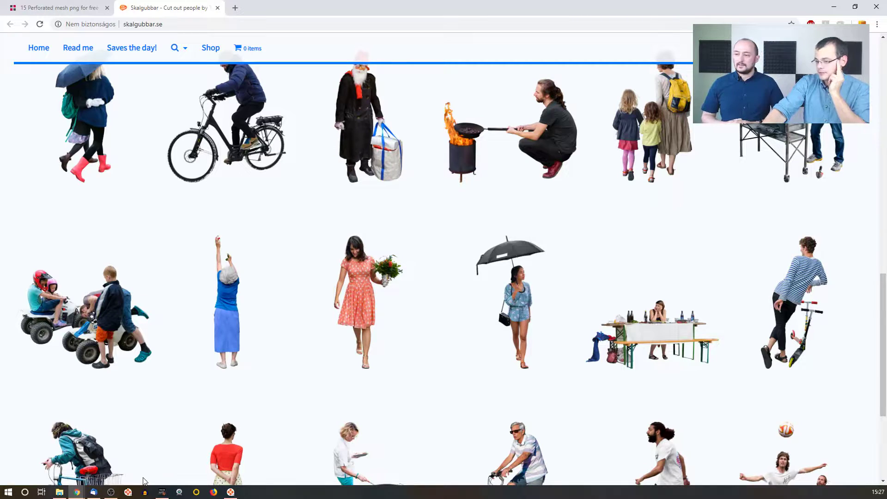
# Back in ARCHLine.XP, load skalgubbar_175_t_looking-378x1024.png as the sprite bitmap and set the object height to 1.76 m
pyautogui.click(230, 493)
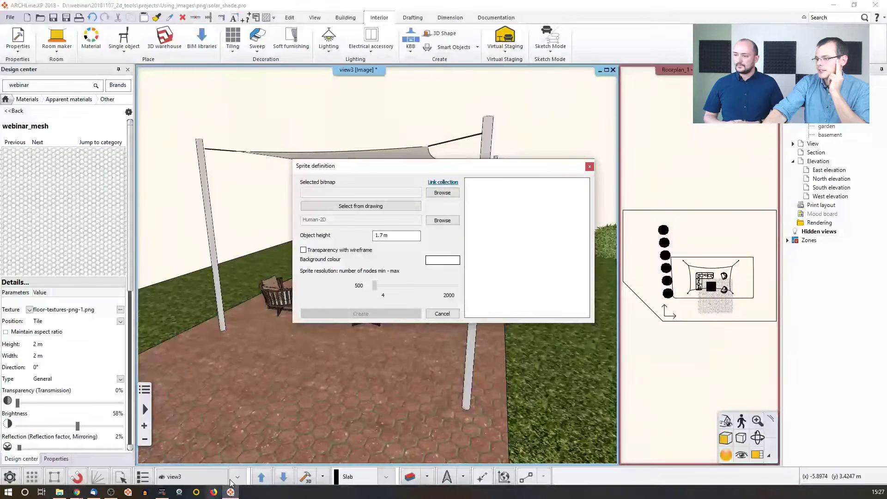
pyautogui.click(443, 192)
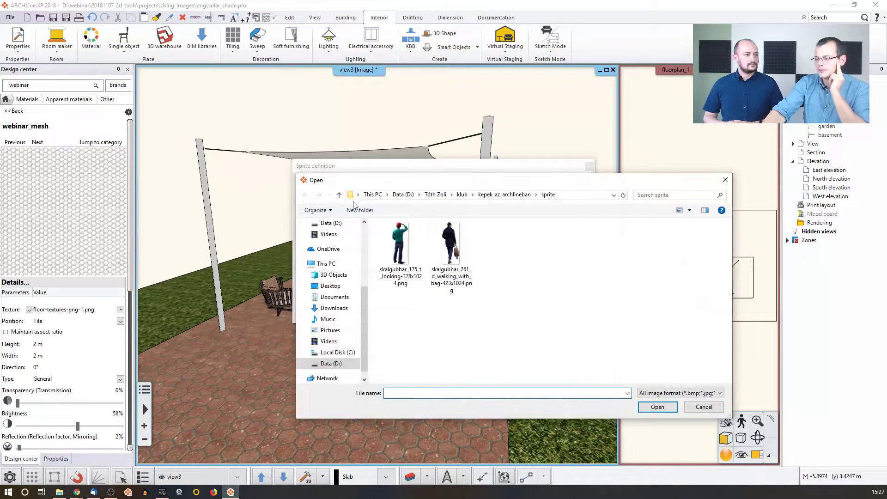
pyautogui.click(404, 241)
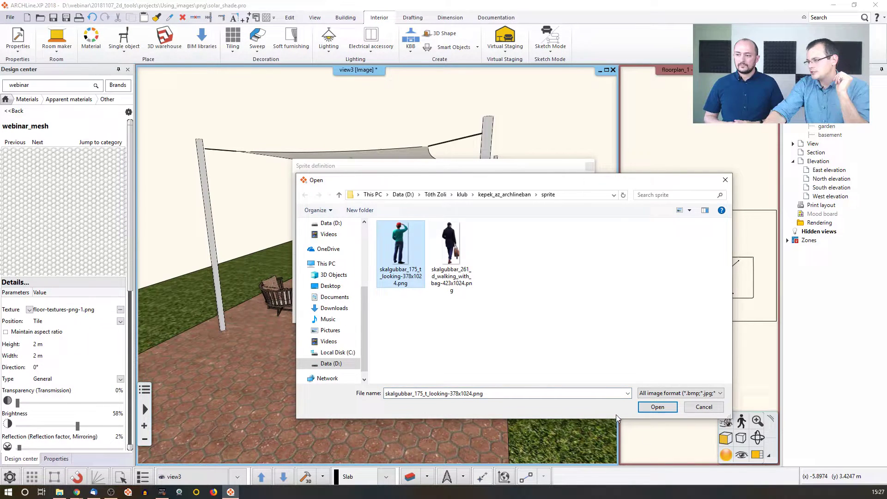
pyautogui.click(659, 407)
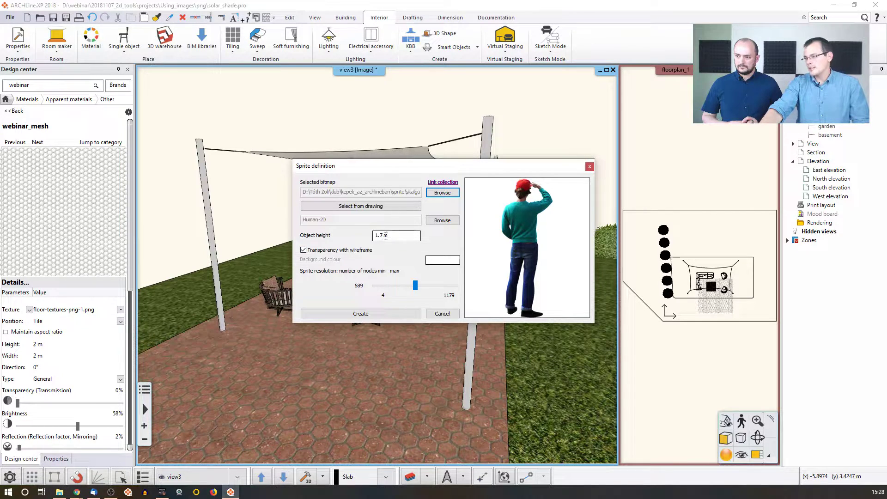
pyautogui.click(386, 235)
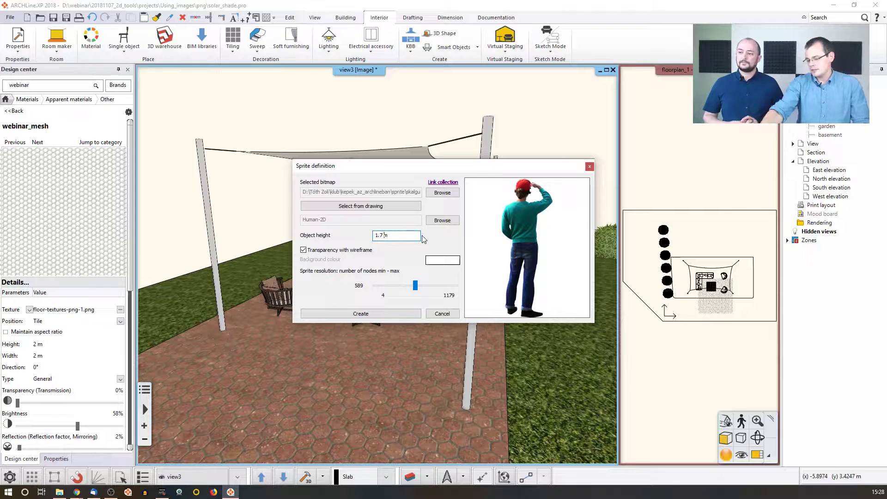
pyautogui.write('6')
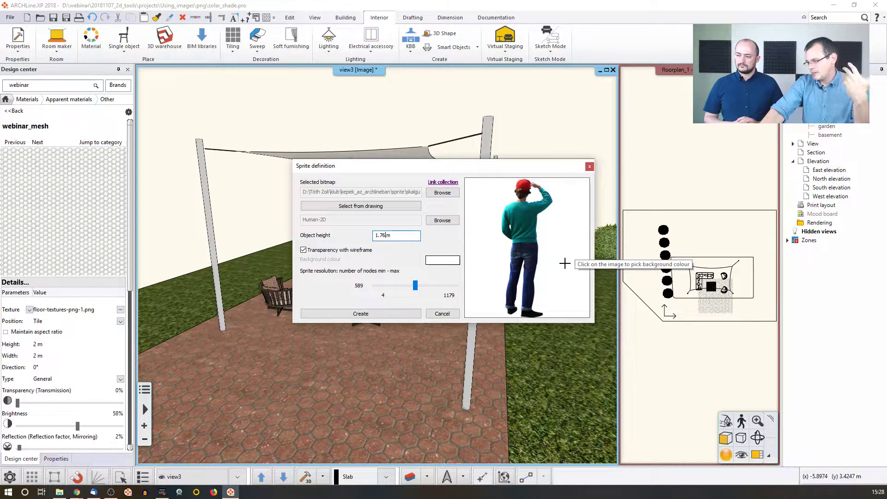
# Try sampling the sprite's background colour from the figure's green shirt, and pick the white area beside the figure again
pyautogui.click(516, 220)
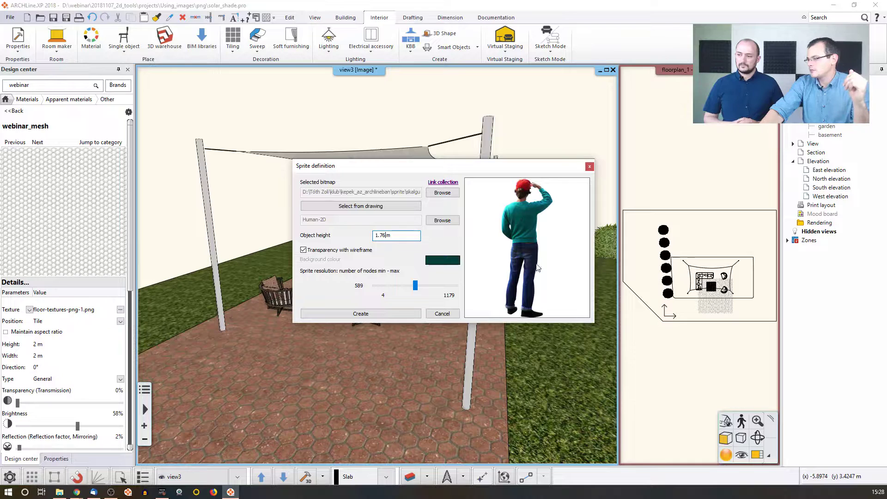
pyautogui.click(525, 206)
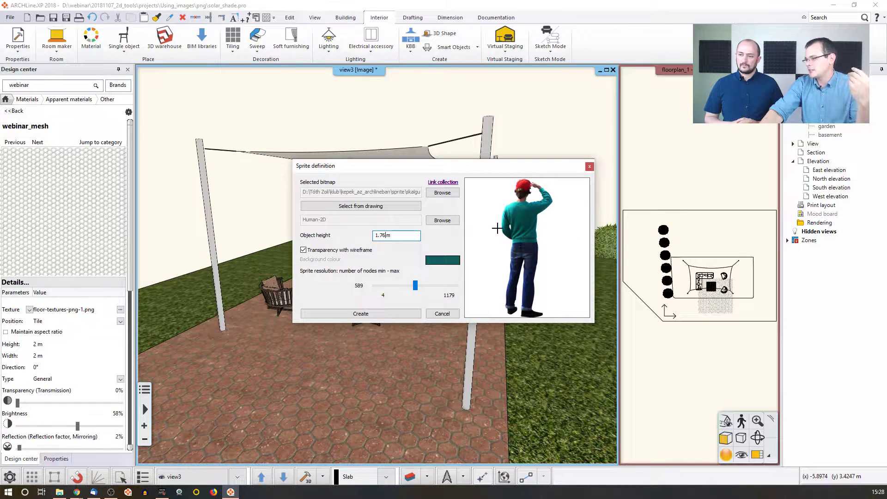
pyautogui.click(488, 220)
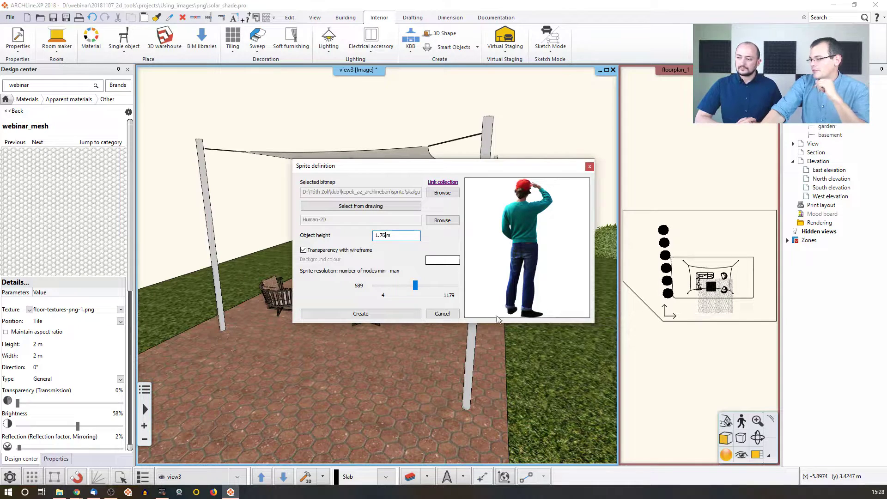
# Create the sprite and save it as a new library item named webinar_sprite
pyautogui.click(371, 316)
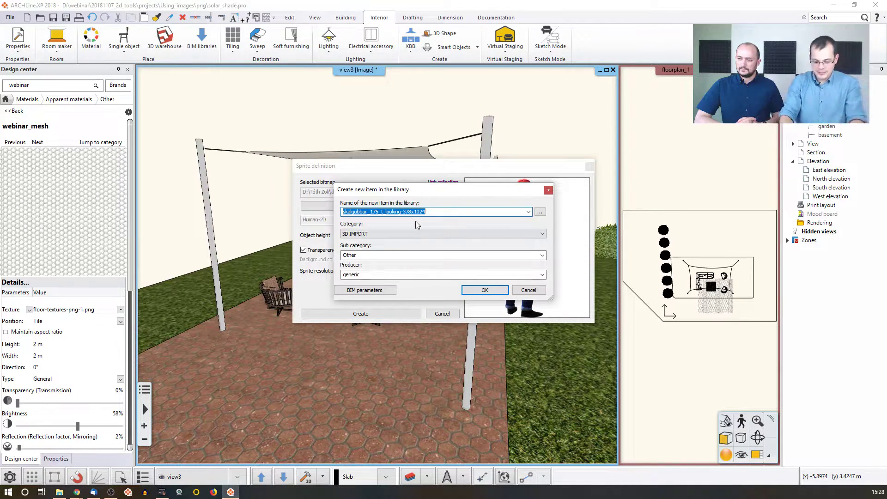
pyautogui.write('webinar_s')
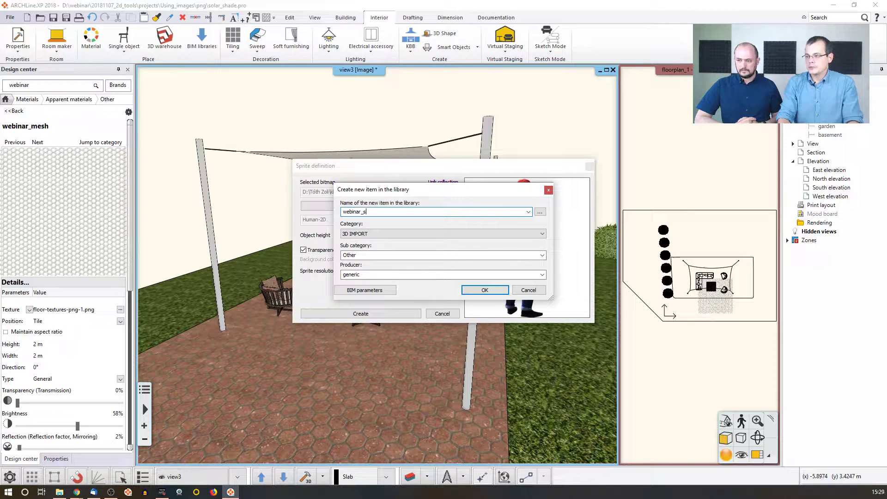
pyautogui.write('prite')
pyautogui.press('Return')
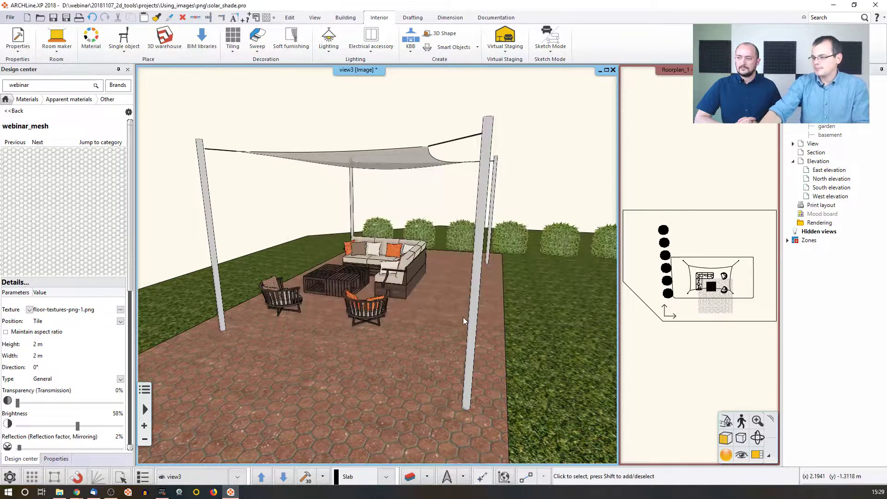
# Search the library for webinar and narrow the results to the matching objects
pyautogui.click(42, 88)
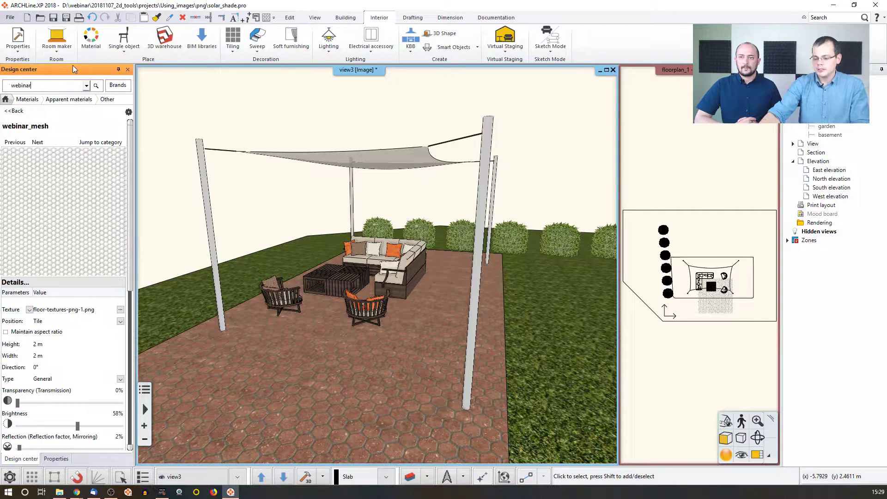
pyautogui.press('Return')
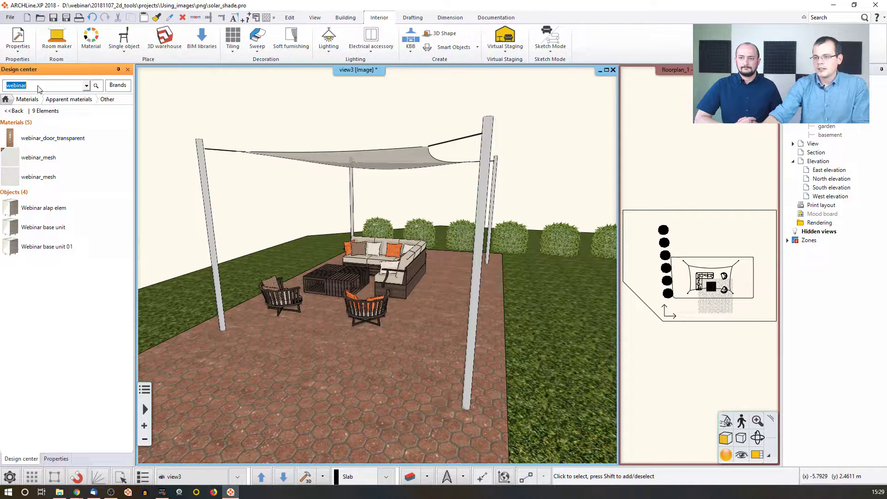
pyautogui.click(8, 98)
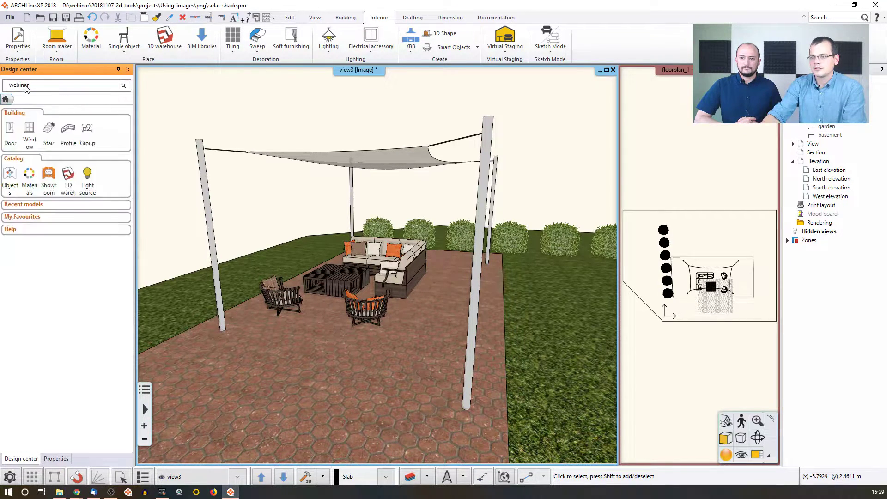
pyautogui.doubleClick(23, 86)
pyautogui.press('Return')
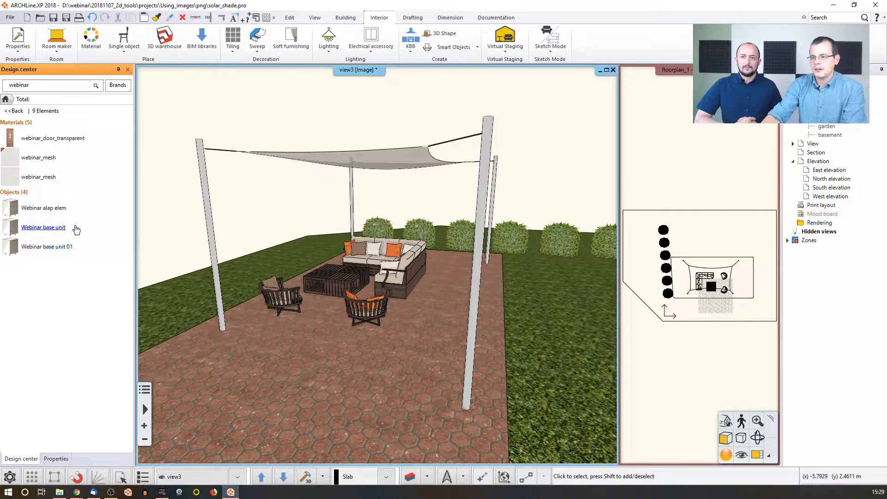
pyautogui.click(6, 100)
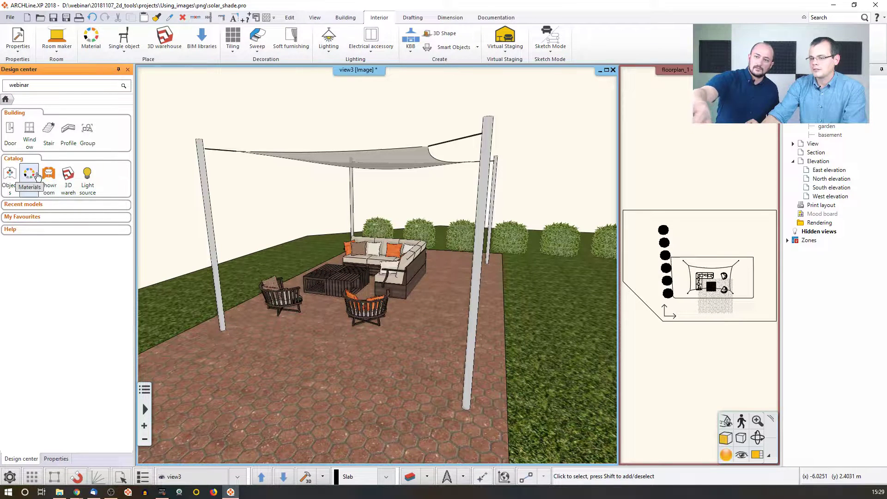
pyautogui.click(45, 86)
pyautogui.press('Return')
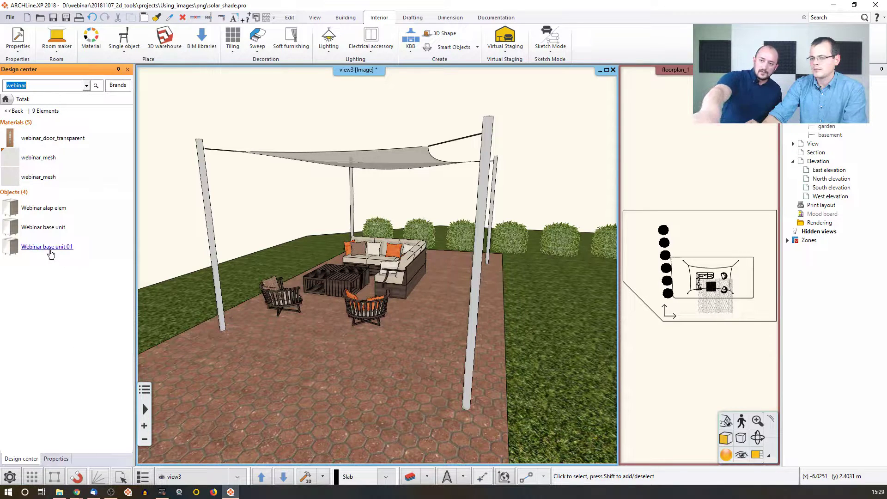
pyautogui.click(18, 193)
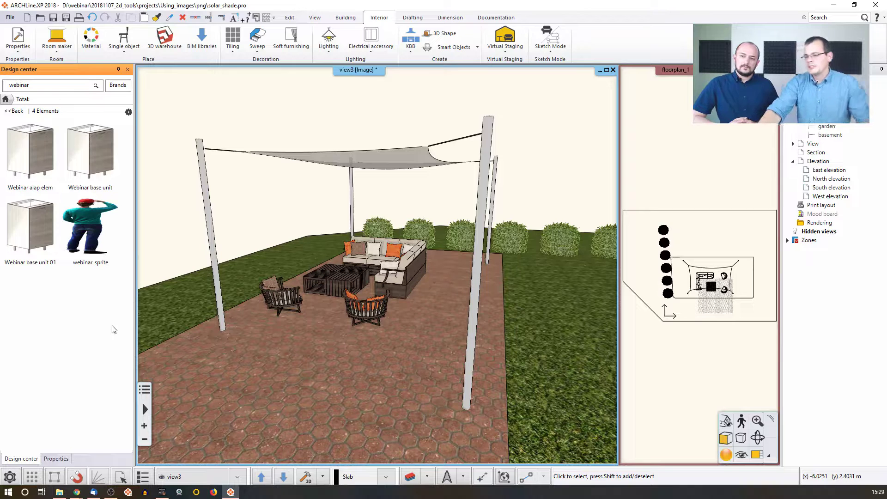
# Place one webinar_sprite figure on the paved terrace near the armchairs, and check it from different viewing angles
pyautogui.moveTo(81, 269)
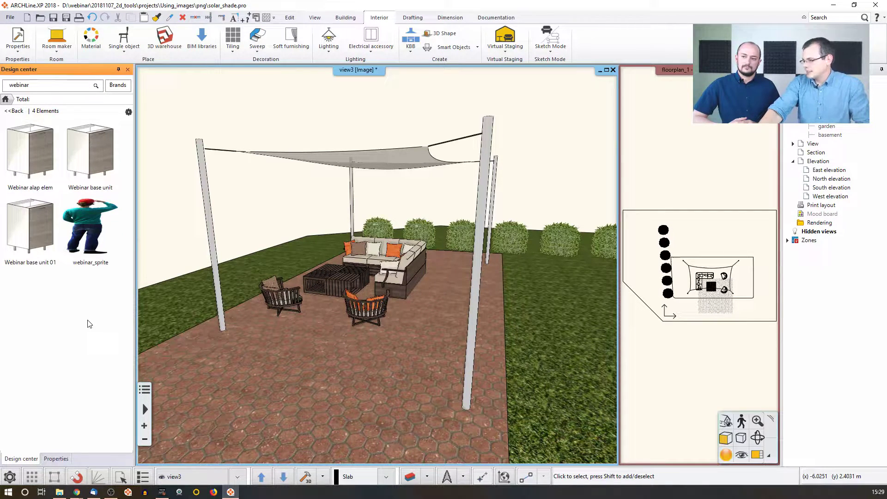
pyautogui.moveTo(83, 259)
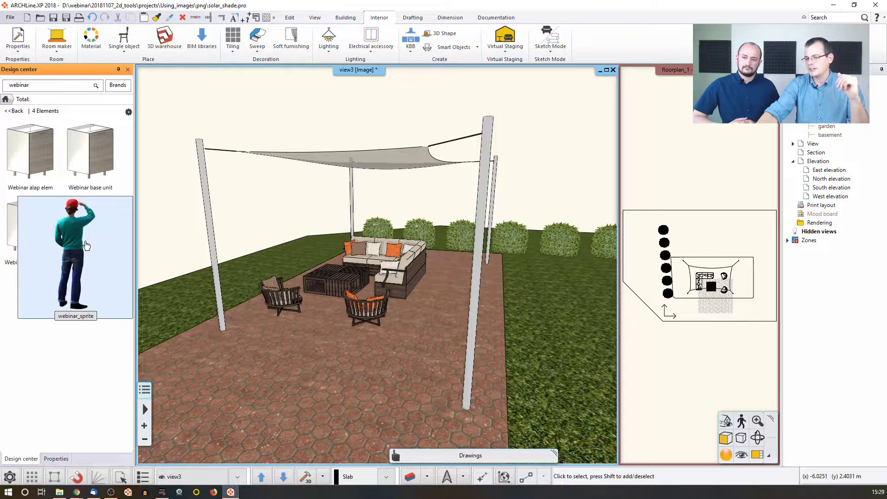
pyautogui.click(85, 245)
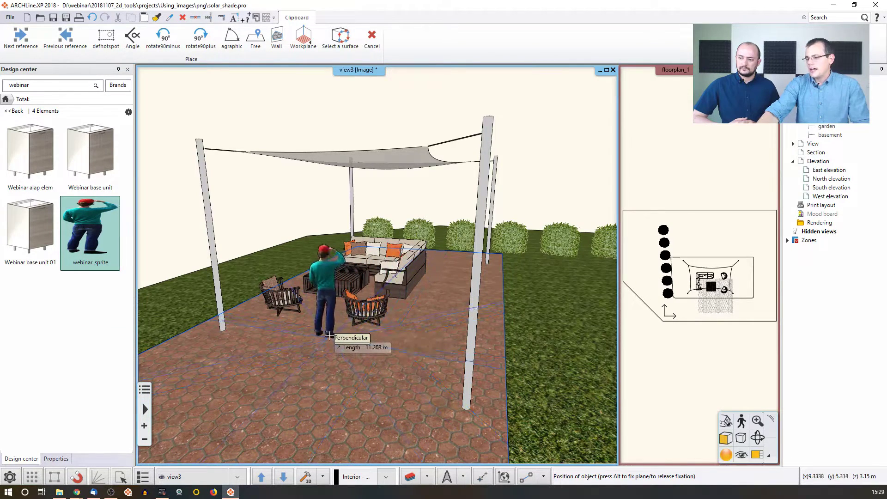
pyautogui.click(328, 334)
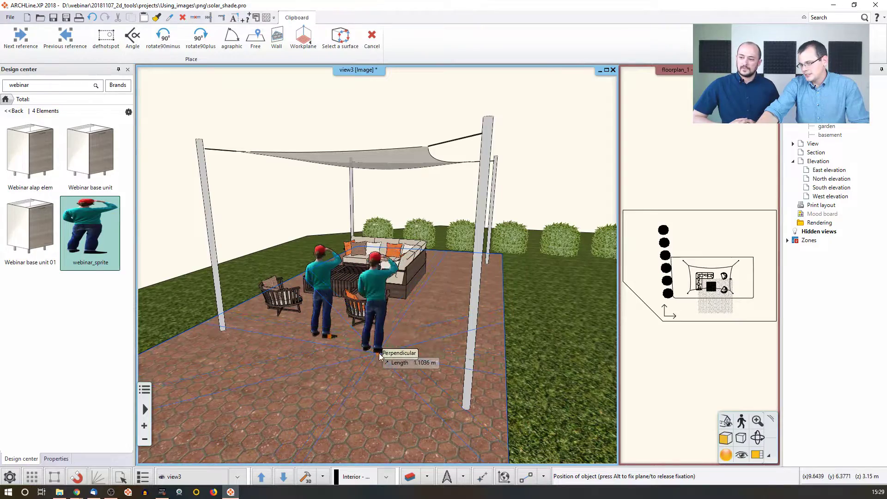
pyautogui.press('Escape')
pyautogui.moveTo(324, 324); pyautogui.dragTo(344, 317, button='middle')
pyautogui.scroll(2, 336, 315)
pyautogui.moveTo(237, 312); pyautogui.dragTo(471, 309, button='middle')
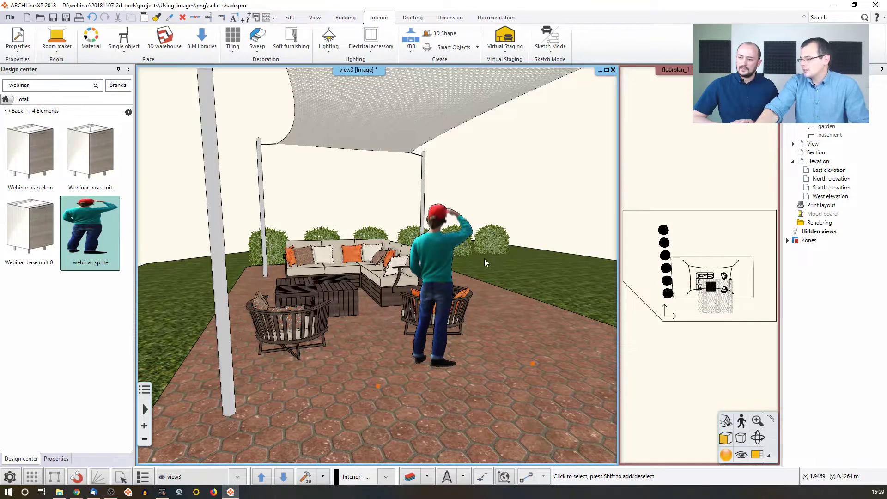
pyautogui.moveTo(484, 259); pyautogui.dragTo(467, 260, button='middle')
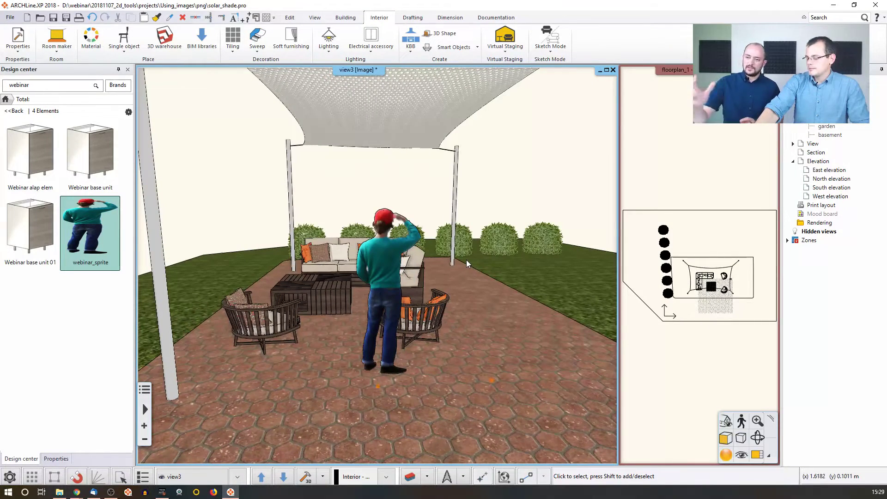
pyautogui.moveTo(468, 259)
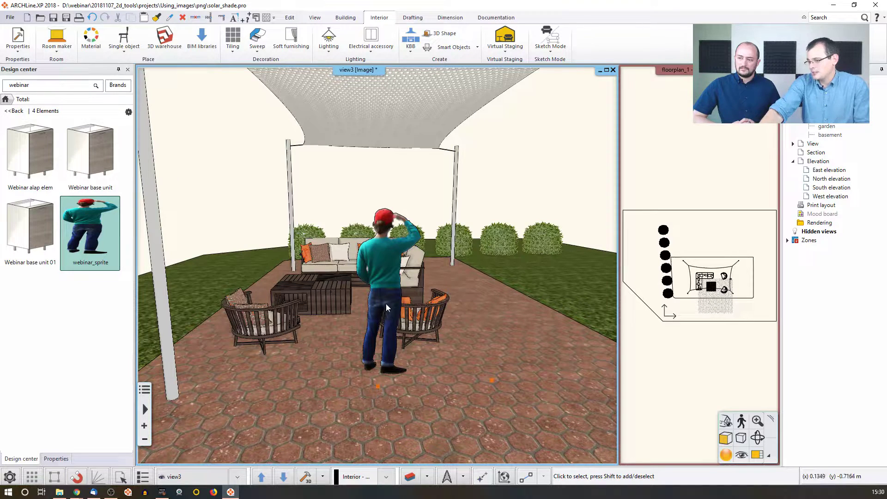
# Open the sprite.pro project without saving the garden scene, and inspect the properties of the outlined human figure on the flat roof
pyautogui.click(59, 493)
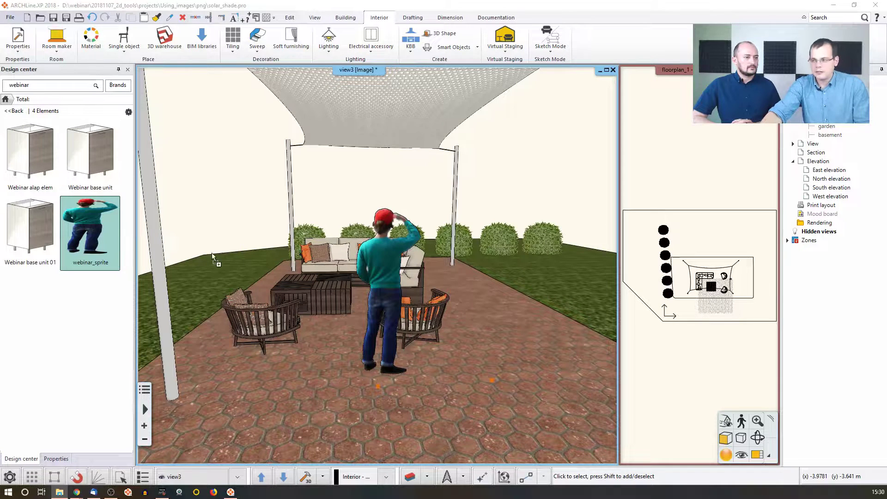
pyautogui.moveTo(211, 254); pyautogui.dragTo(247, 254)
pyautogui.click(375, 363)
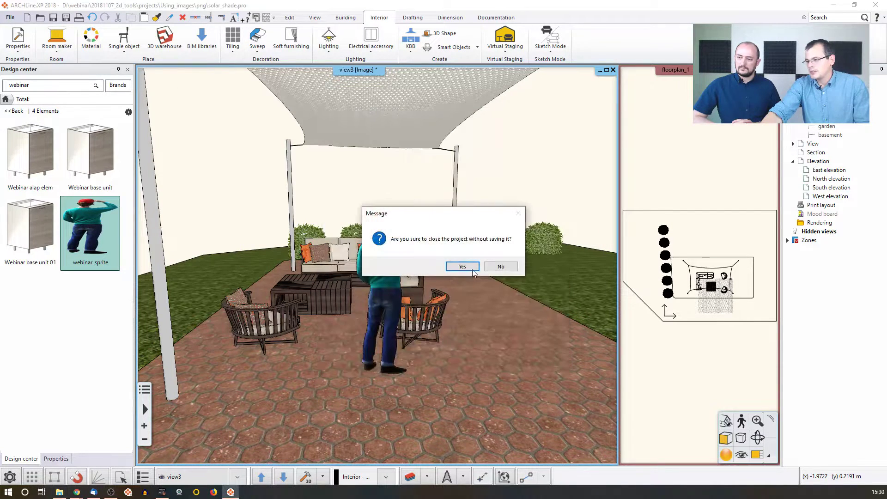
pyautogui.click(472, 270)
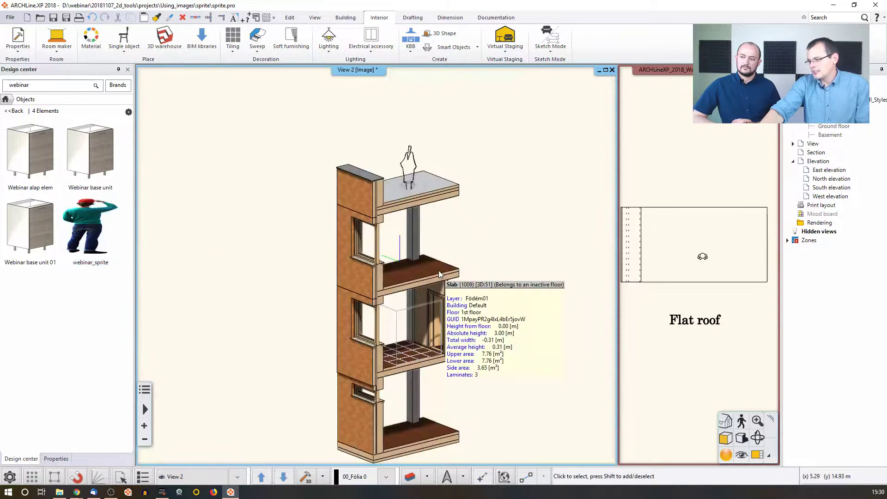
pyautogui.scroll(5, 407, 274)
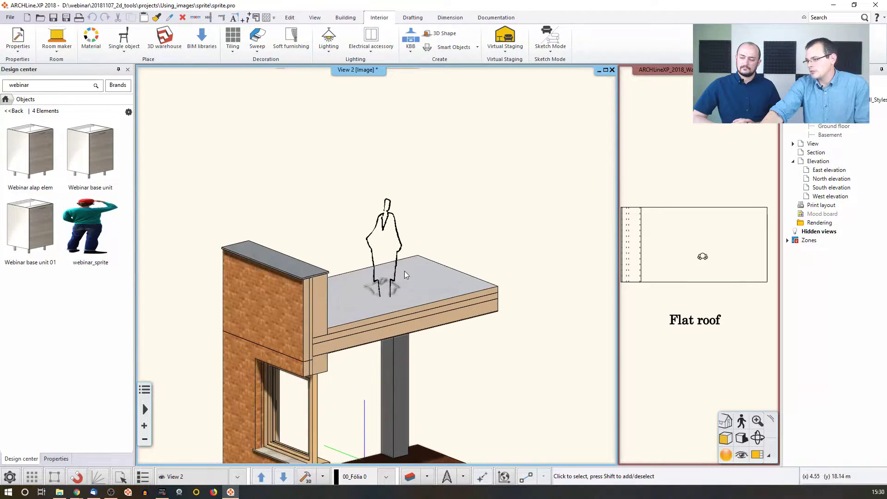
pyautogui.scroll(2, 401, 275)
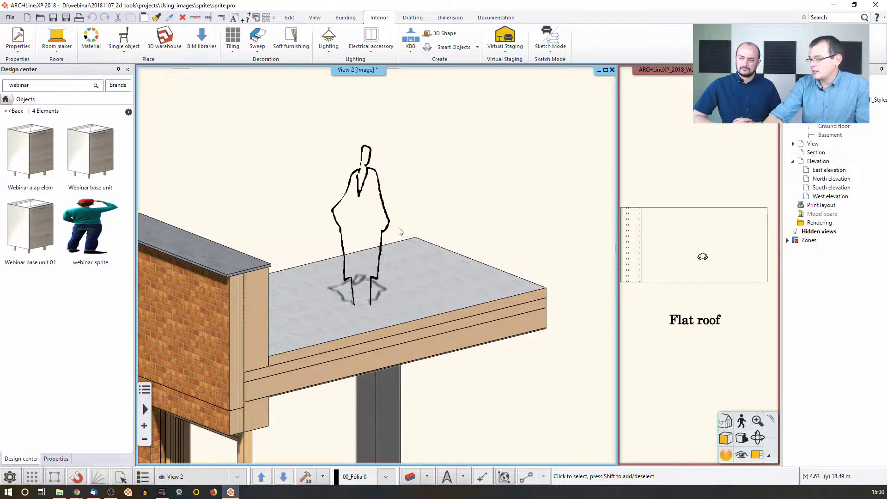
pyautogui.click(388, 206)
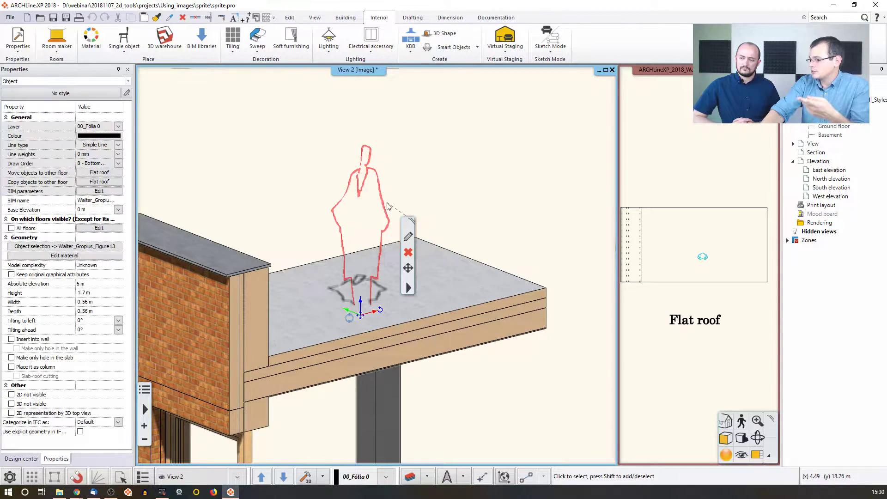
pyautogui.click(474, 183)
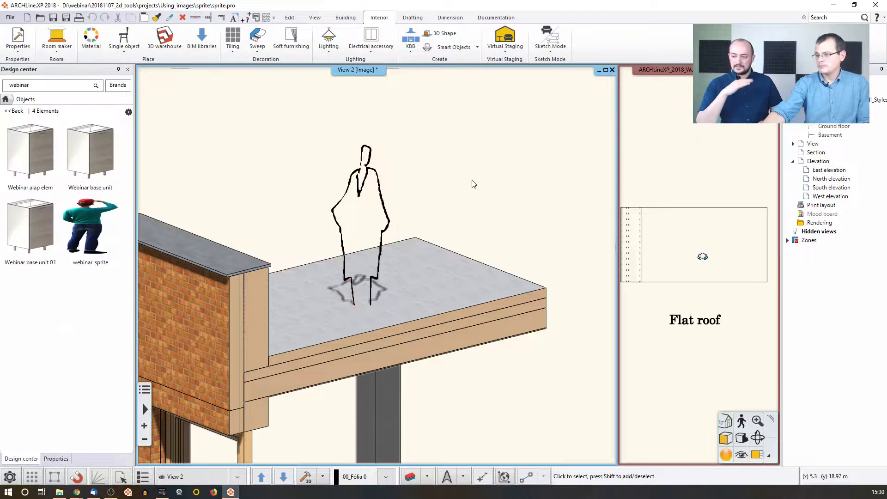
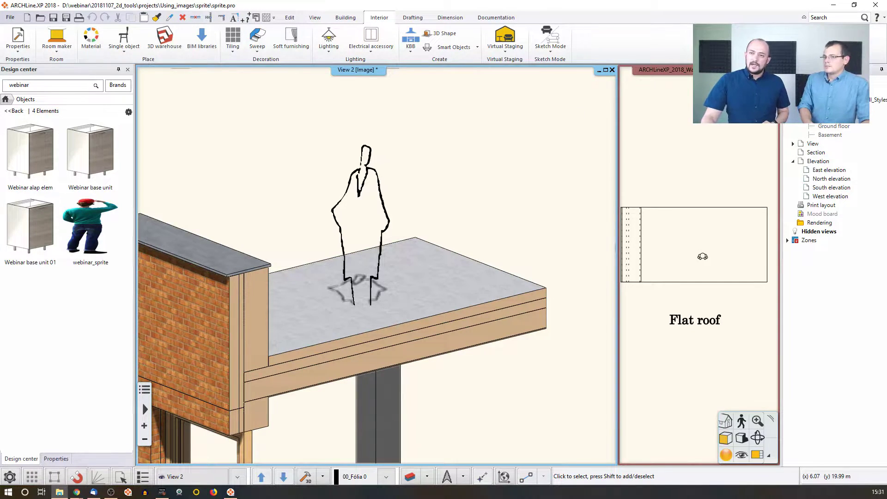
pyautogui.click(10, 18)
pyautogui.click(175, 113)
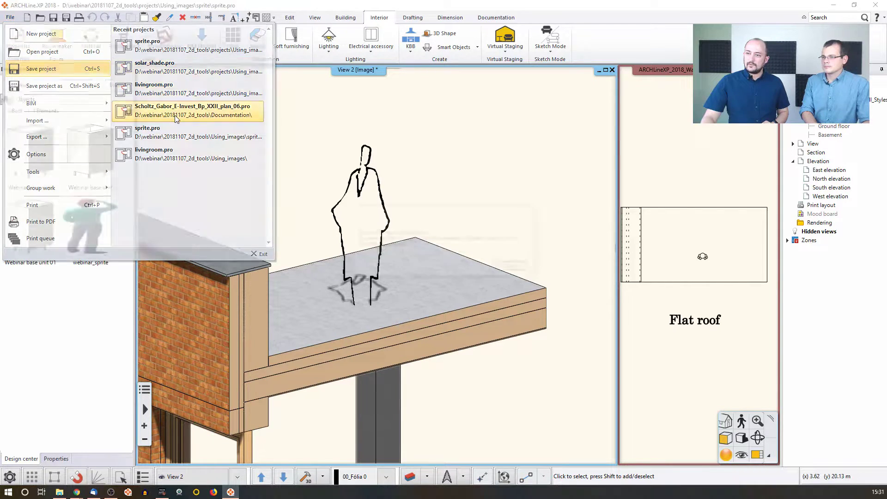
pyautogui.click(512, 268)
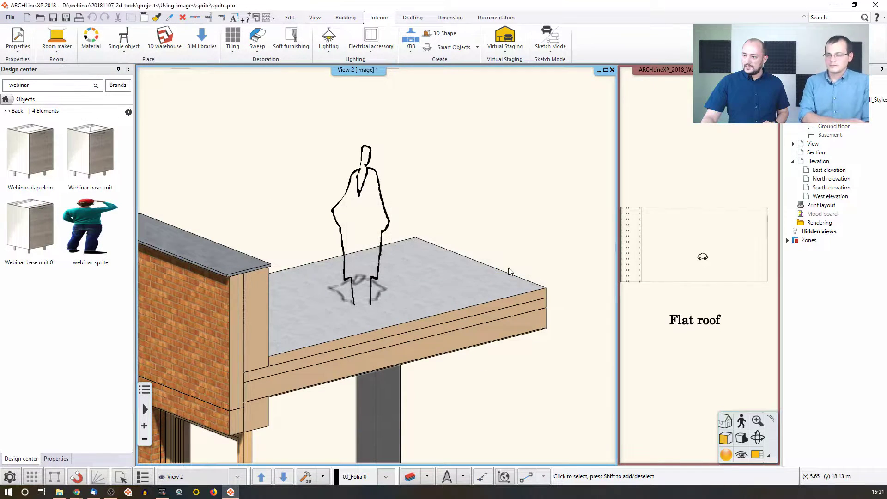
# Open the plan_06 project file from the projects' Documentation folder without saving the current project
pyautogui.click(10, 17)
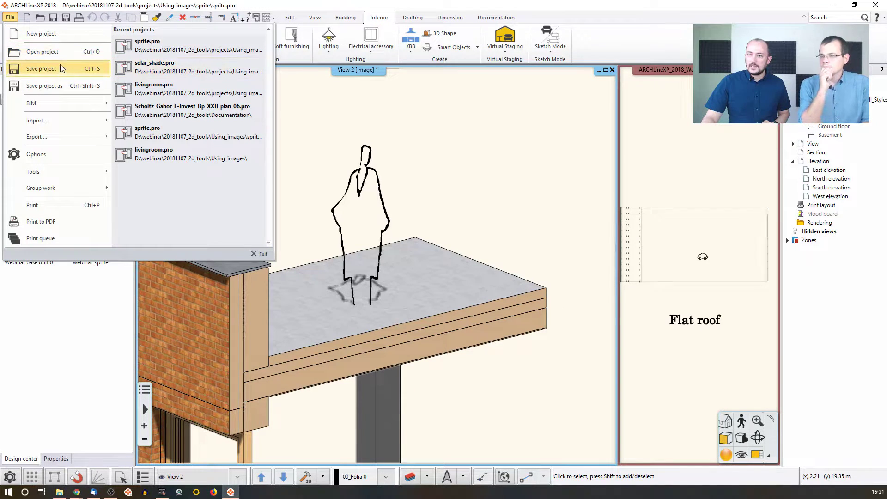
pyautogui.click(55, 52)
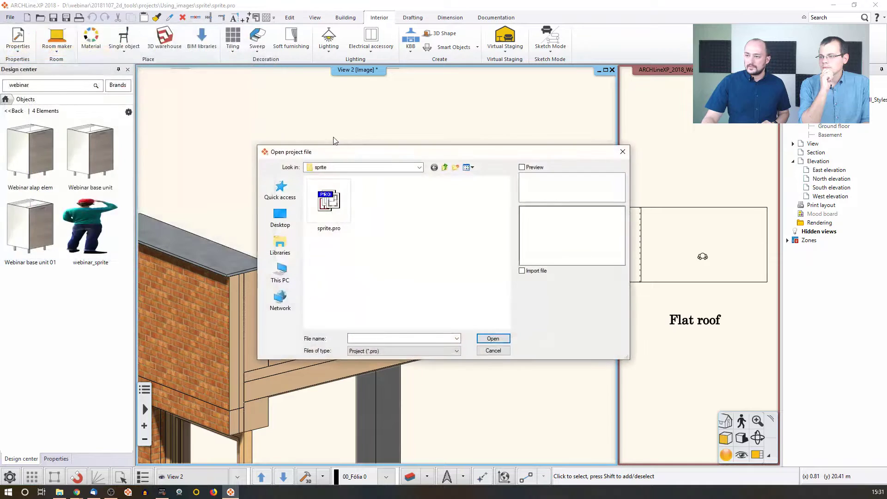
pyautogui.click(444, 166)
pyautogui.click(445, 166)
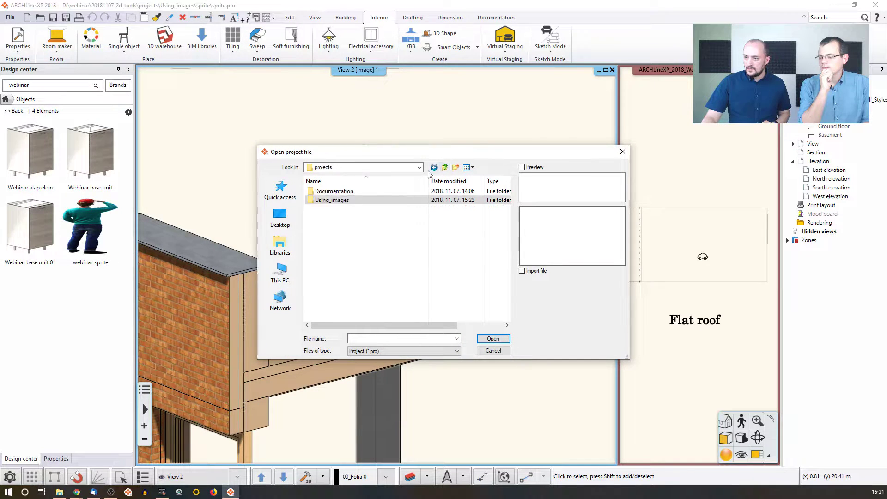
pyautogui.doubleClick(327, 195)
pyautogui.doubleClick(323, 192)
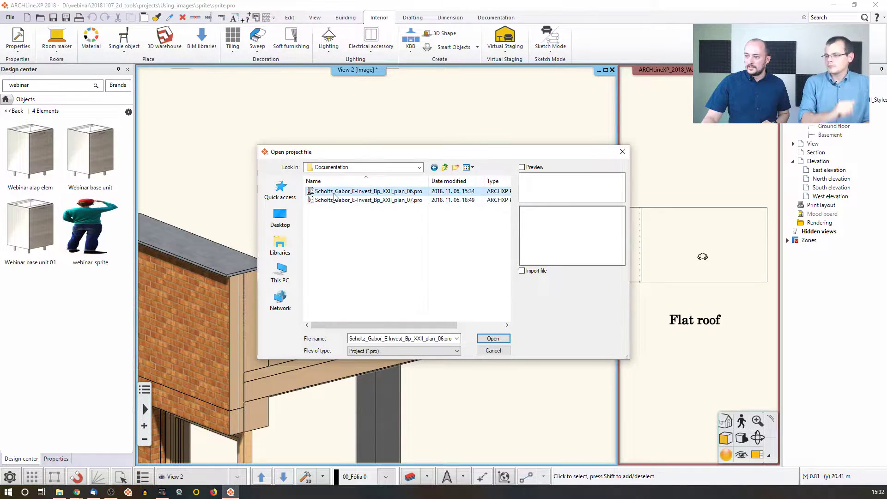
pyautogui.click(353, 361)
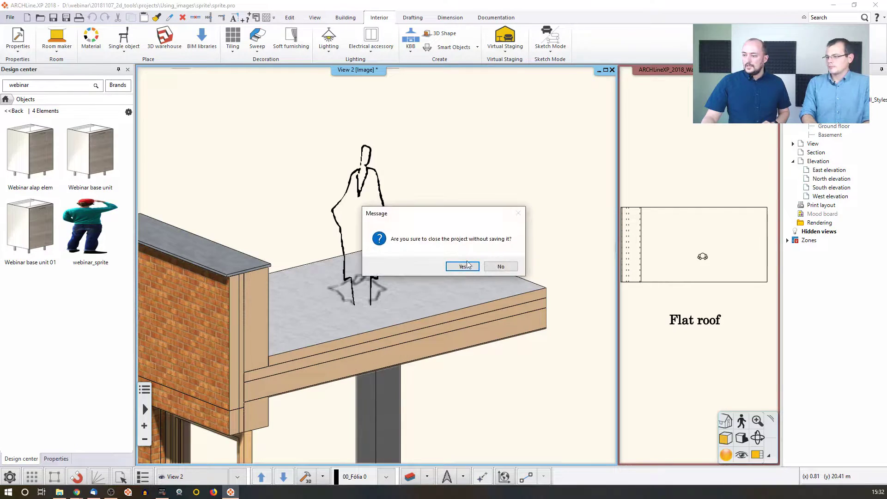
pyautogui.click(463, 267)
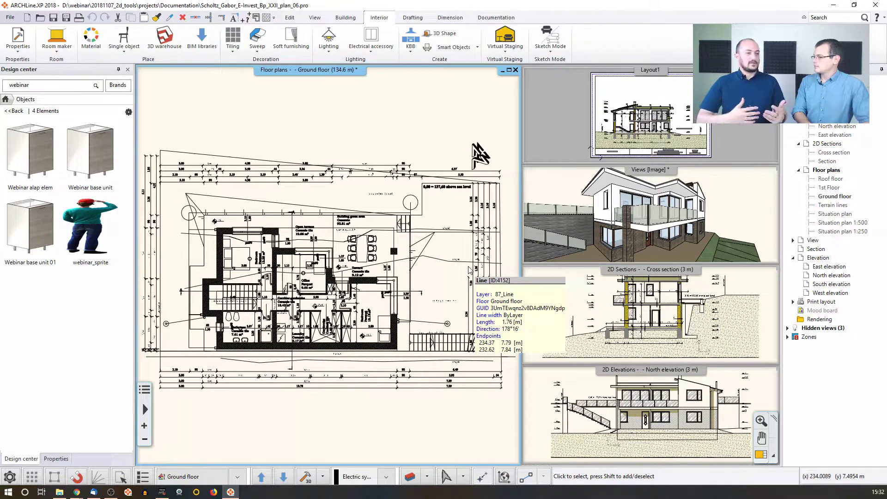
# Make the Layout1 plot layout the enlarged main view
pyautogui.moveTo(469, 270); pyautogui.dragTo(479, 272, button='middle')
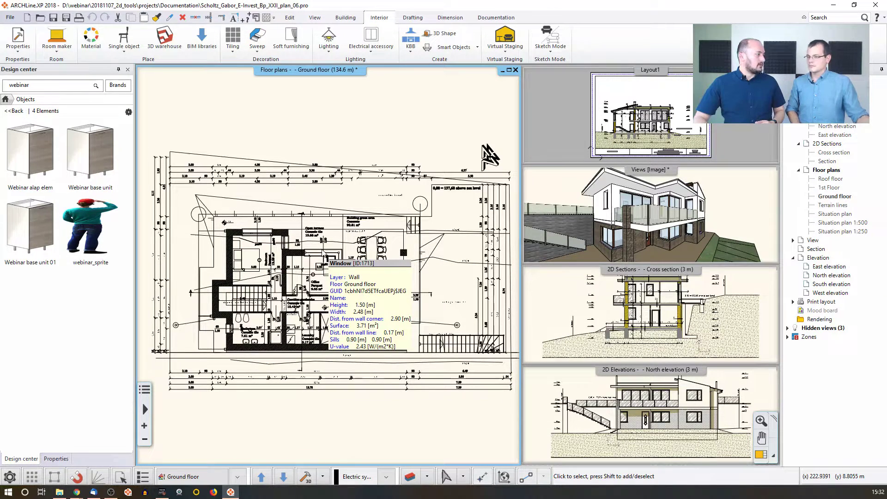
pyautogui.click(664, 139)
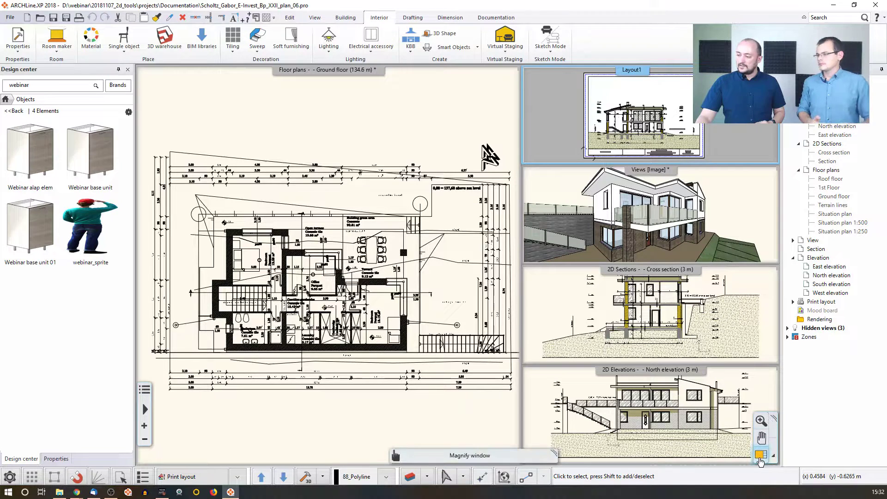
pyautogui.click(759, 455)
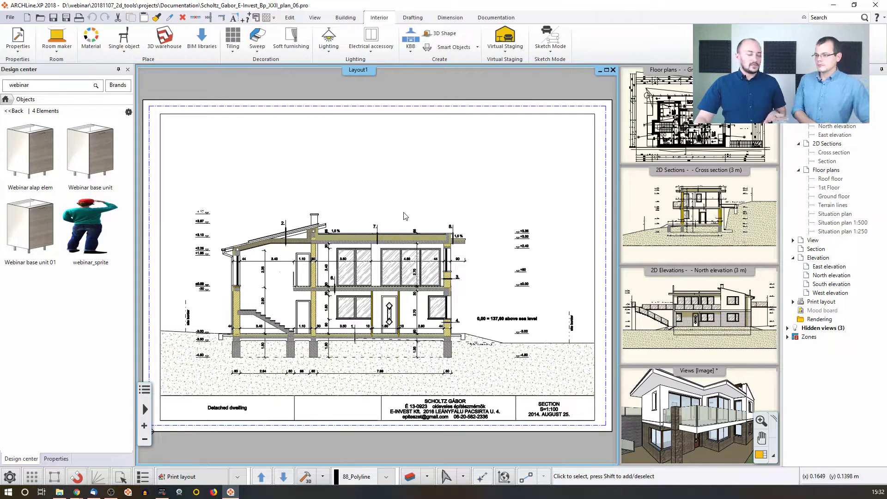
pyautogui.moveTo(446, 96); pyautogui.dragTo(451, 110, button='middle')
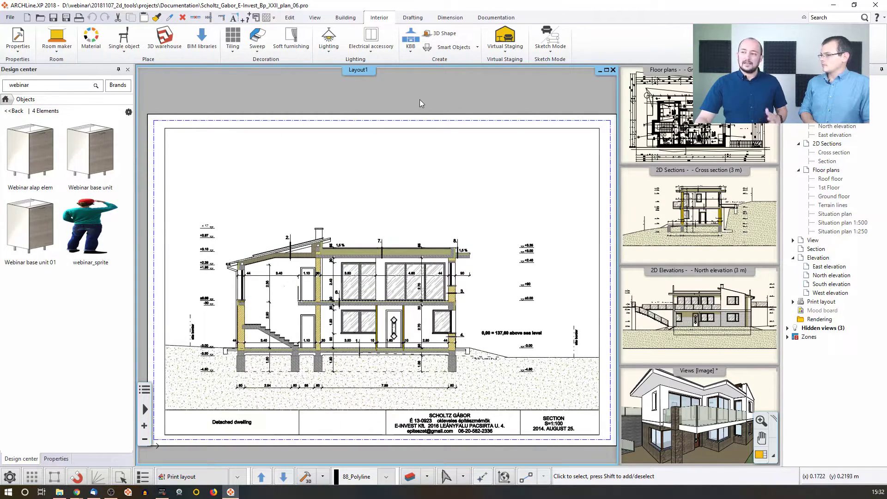
# Prepare an additional plot sheet in Layout1 with the ISO A4 210x297 mm paper form in landscape orientation
pyautogui.click(496, 18)
pyautogui.click(76, 41)
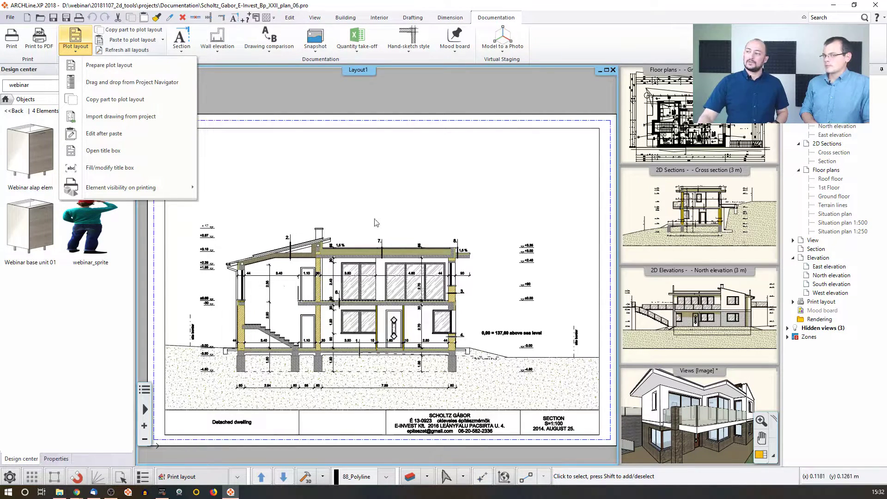
pyautogui.click(137, 66)
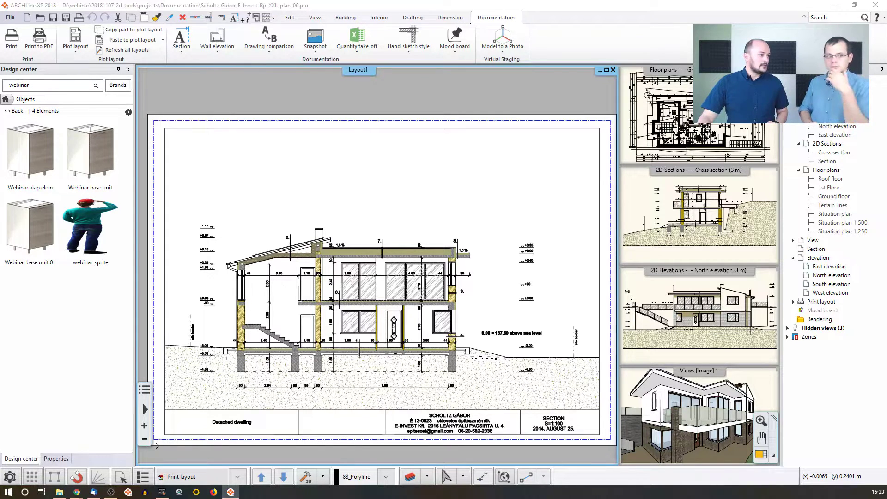
pyautogui.moveTo(374, 126); pyautogui.dragTo(441, 57)
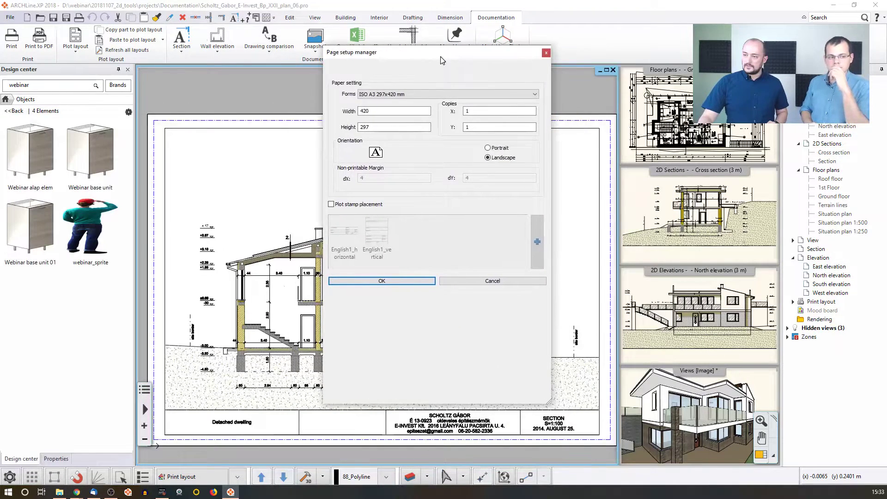
pyautogui.click(390, 96)
pyautogui.scroll(3, 389, 97)
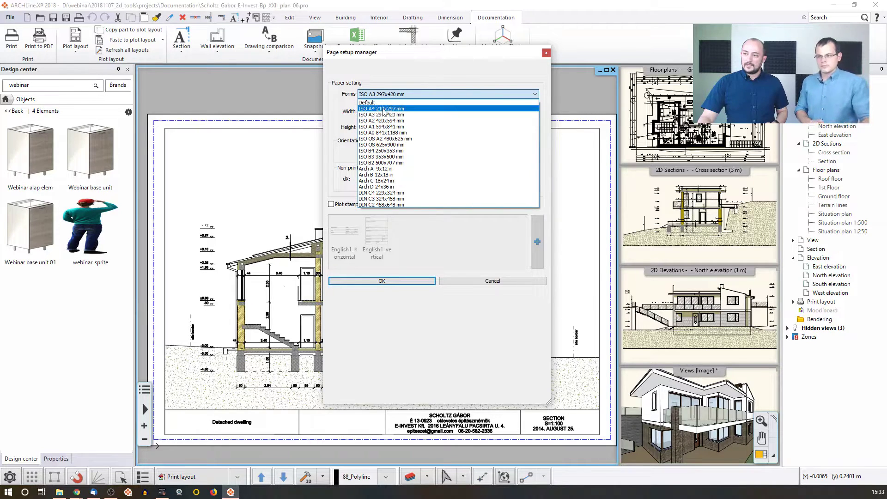
pyautogui.click(384, 112)
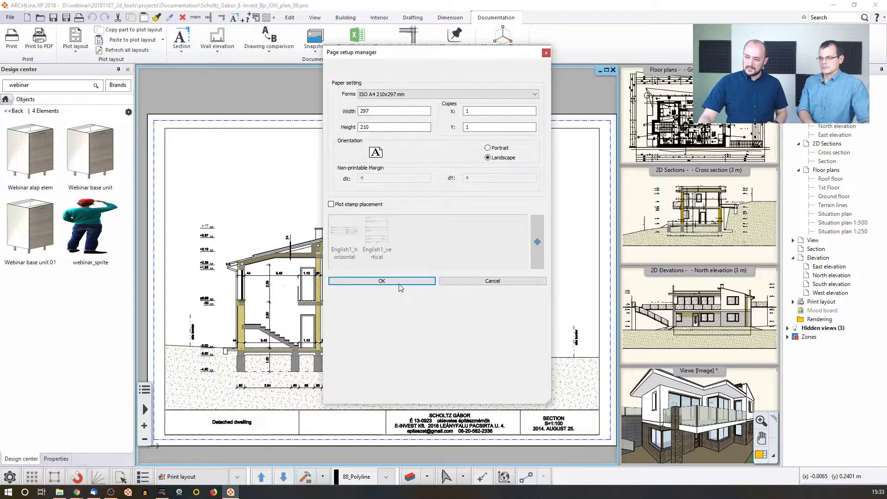
pyautogui.click(381, 281)
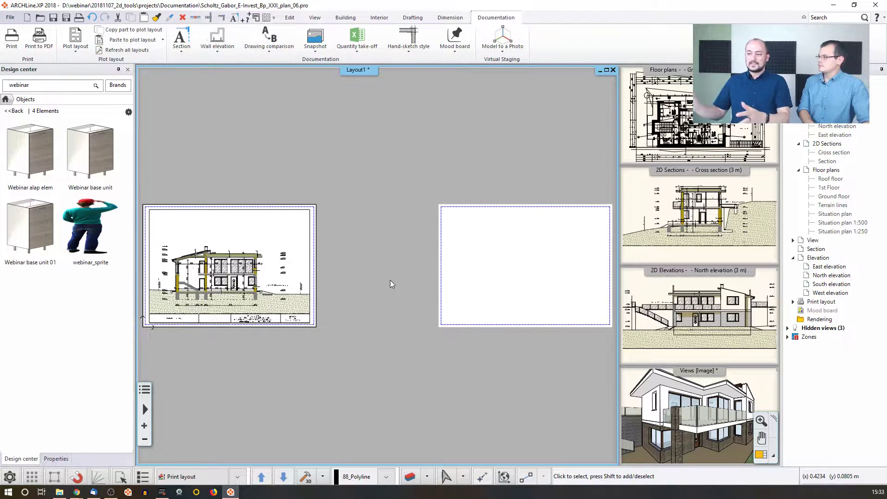
# Place a copy of the section sheet directly below the blank A4 sheet in Layout1 and remove the original
pyautogui.scroll(-1, 387, 275)
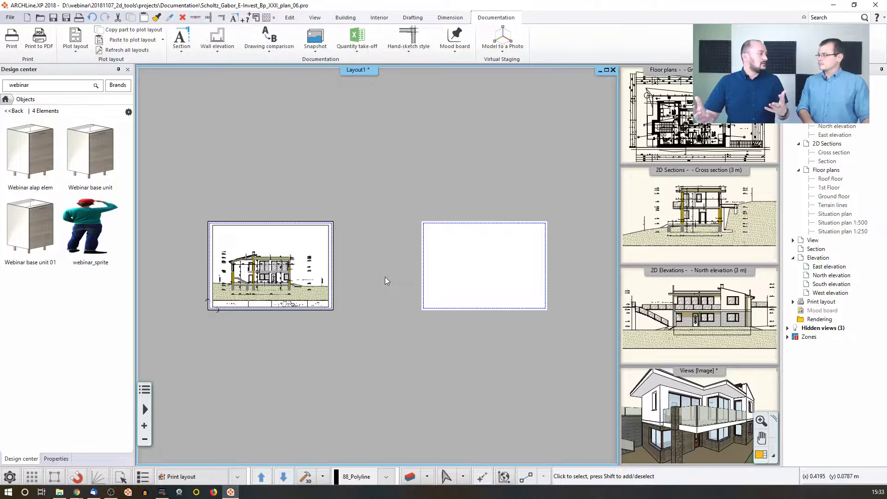
pyautogui.moveTo(425, 261); pyautogui.dragTo(273, 255, button='middle')
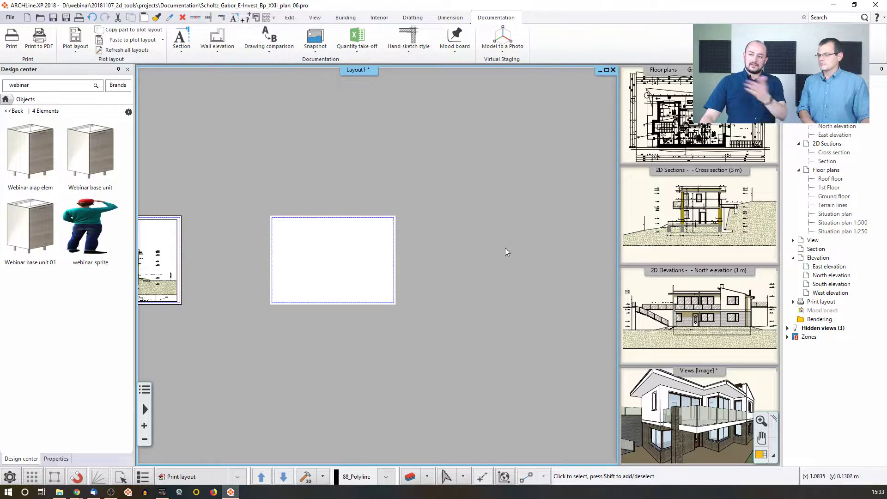
pyautogui.scroll(-3, 416, 252)
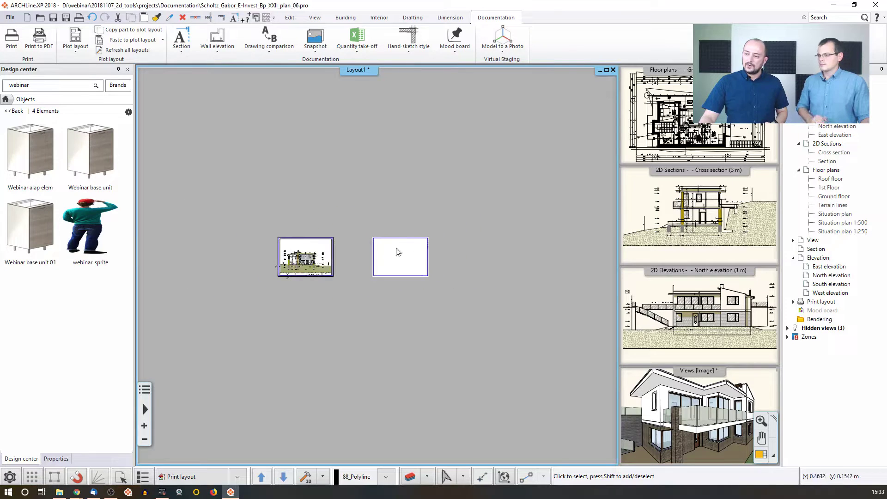
pyautogui.moveTo(491, 310); pyautogui.dragTo(406, 302, button='middle')
pyautogui.moveTo(406, 301); pyautogui.dragTo(257, 196)
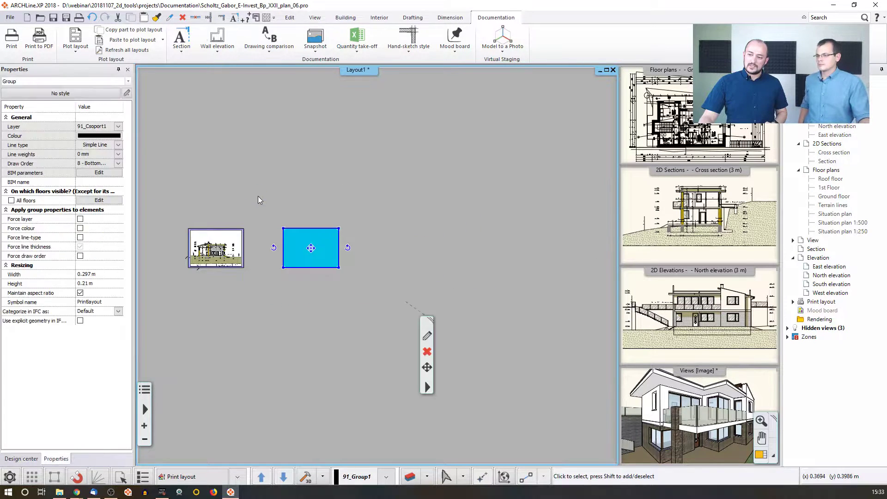
pyautogui.moveTo(180, 208); pyautogui.dragTo(254, 254)
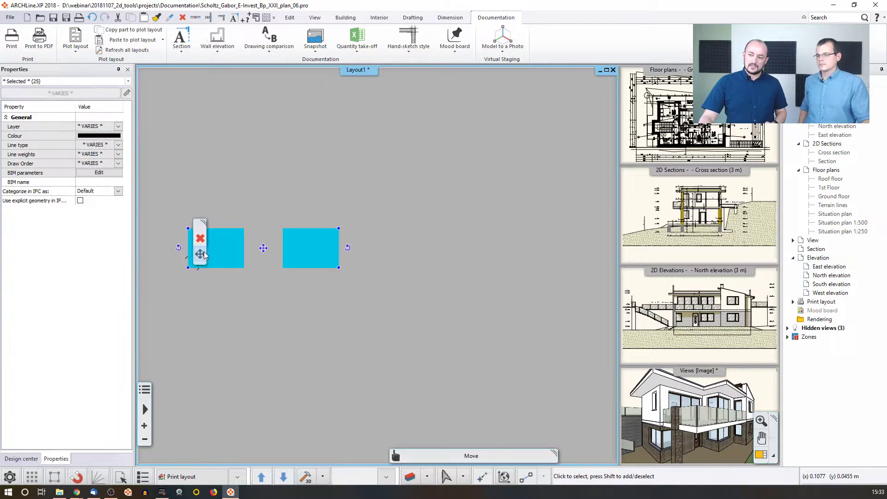
pyautogui.click(280, 195)
pyautogui.moveTo(165, 182); pyautogui.dragTo(273, 292)
pyautogui.click(217, 249)
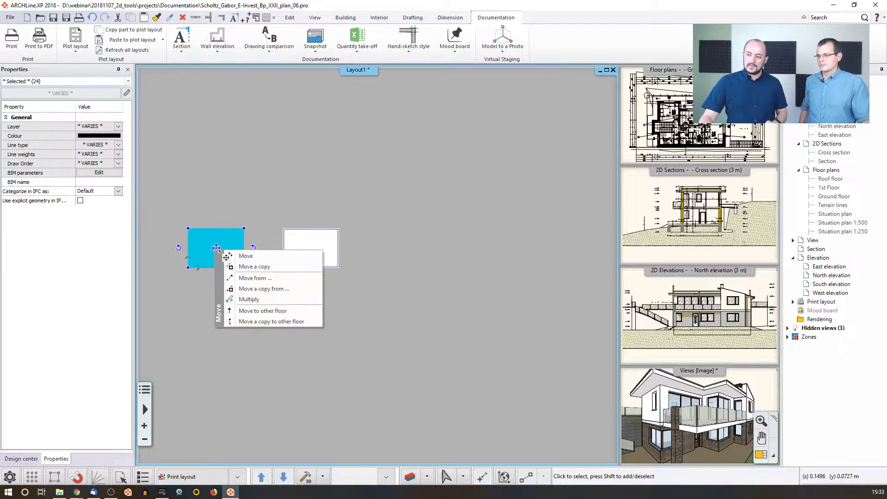
pyautogui.click(242, 267)
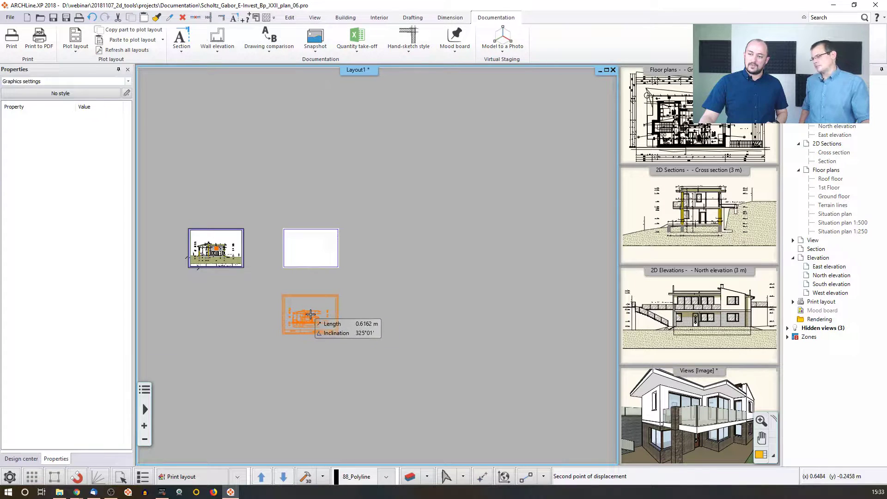
pyautogui.click(312, 315)
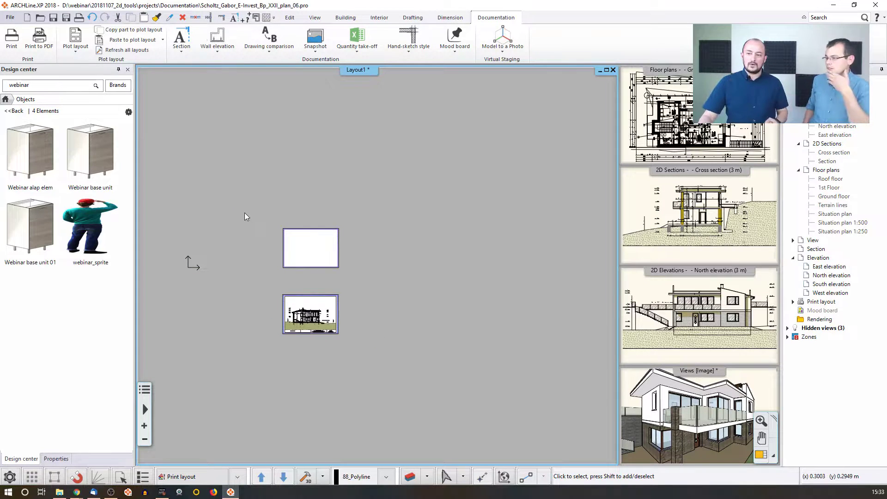
pyautogui.scroll(2, 266, 277)
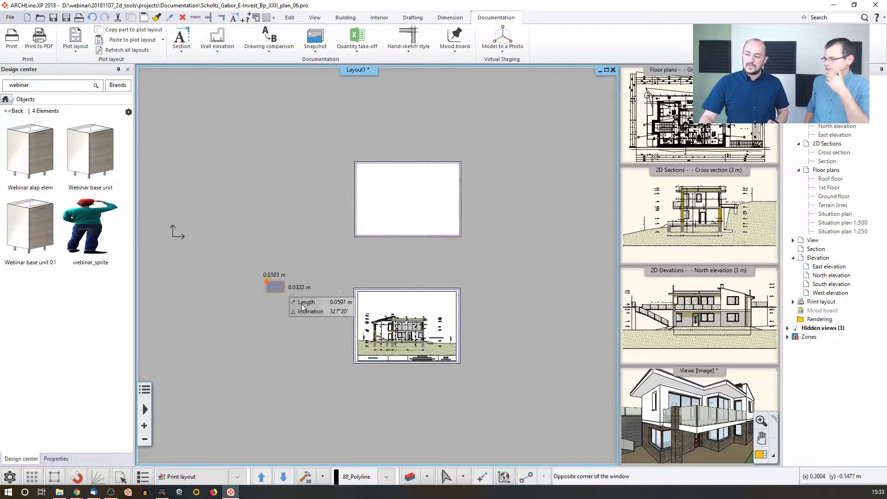
pyautogui.moveTo(266, 279); pyautogui.dragTo(495, 388)
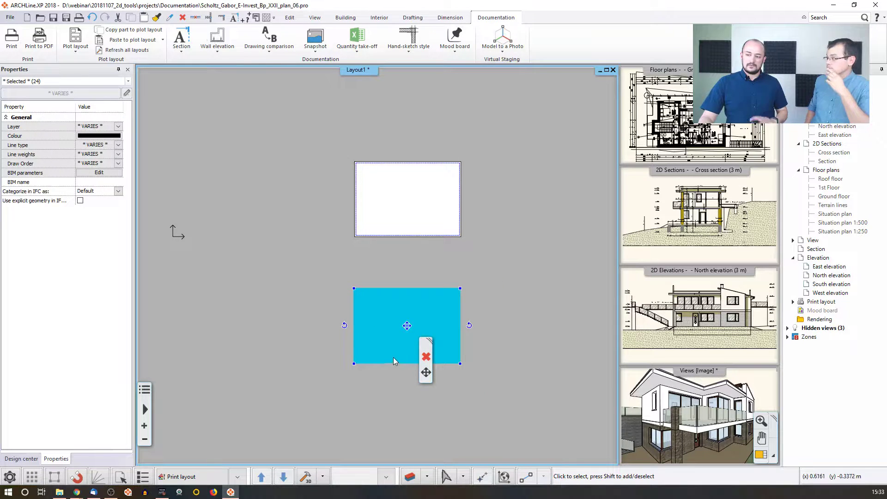
pyautogui.click(265, 257)
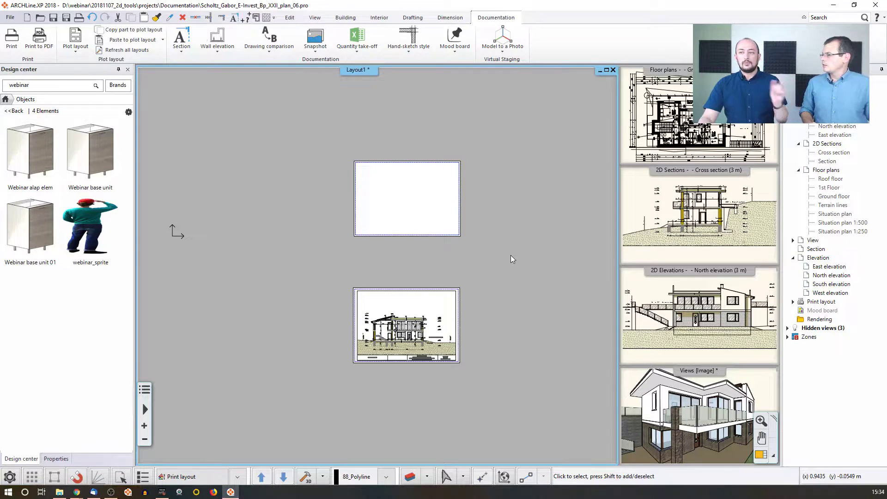
pyautogui.click(80, 49)
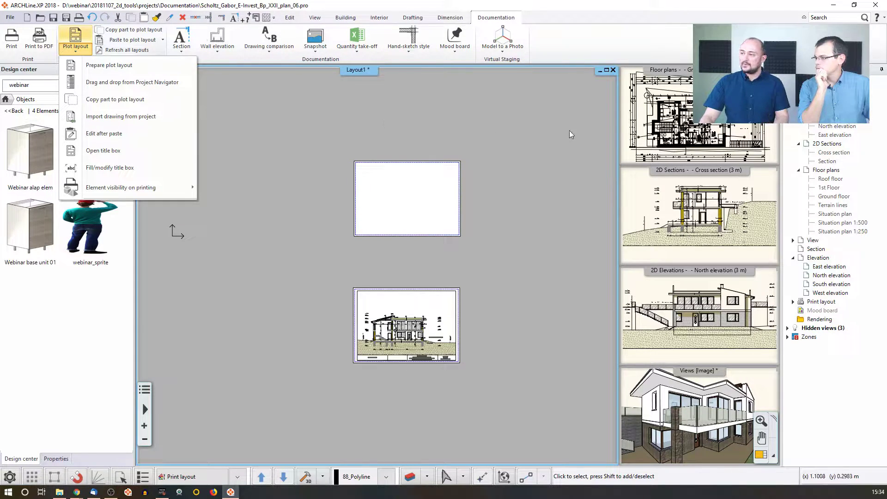
pyautogui.click(627, 217)
# With the North elevation view active, prepare a separate new plot layout in ISO A4 210x297 mm, landscape
pyautogui.click(690, 283)
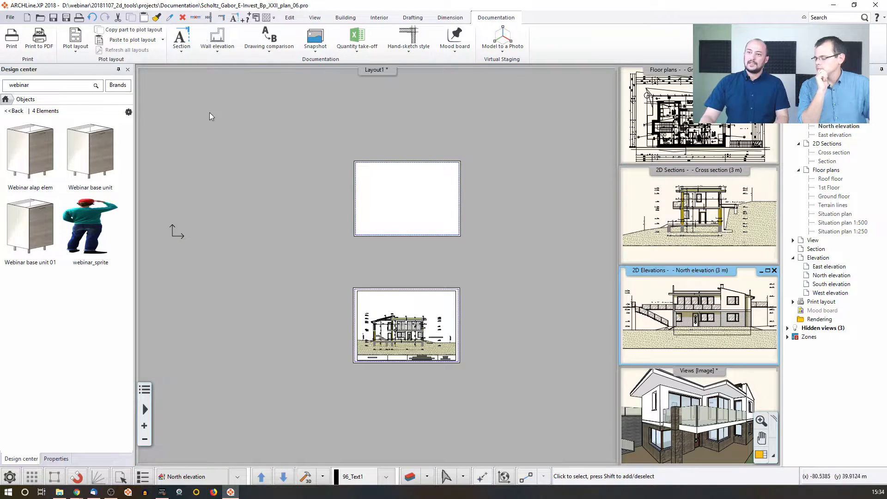
pyautogui.click(77, 40)
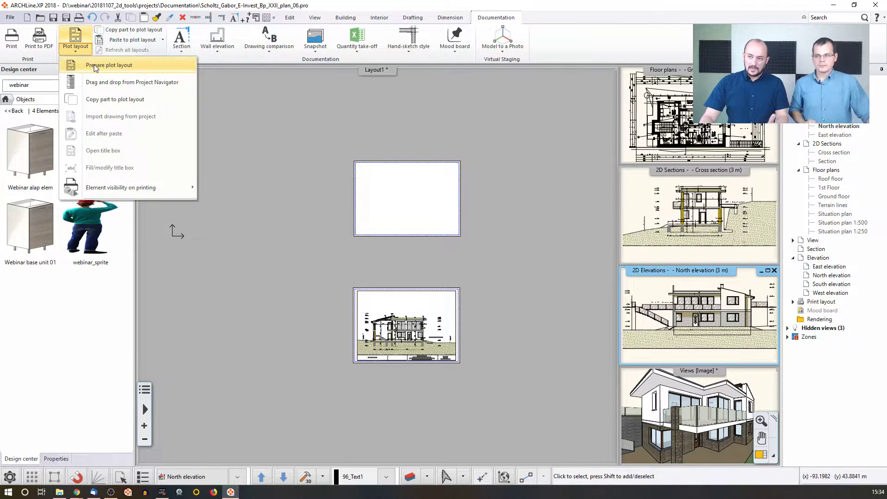
pyautogui.click(92, 65)
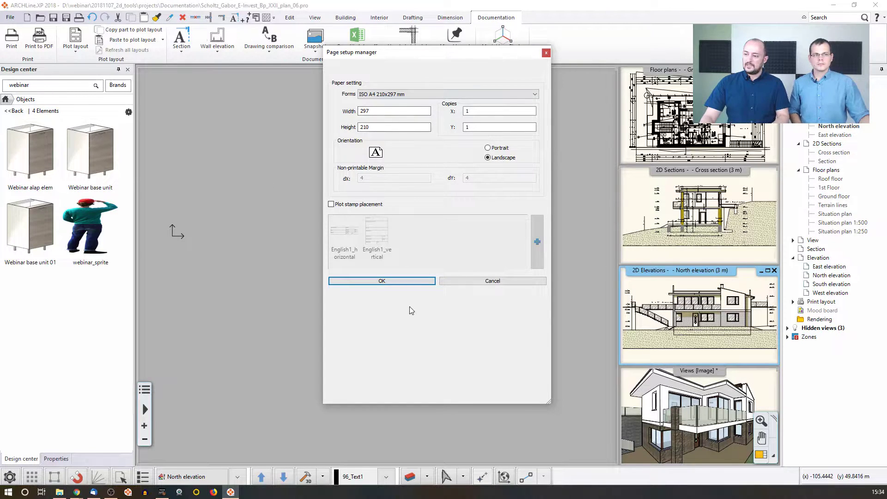
pyautogui.click(390, 282)
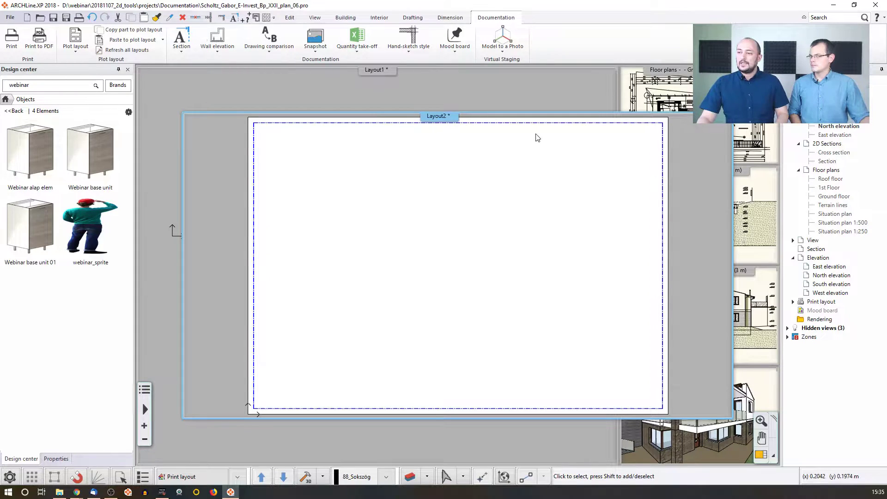
# Make the Ground floor plan the enlarged main view and bring its rooms into close view
pyautogui.click(674, 107)
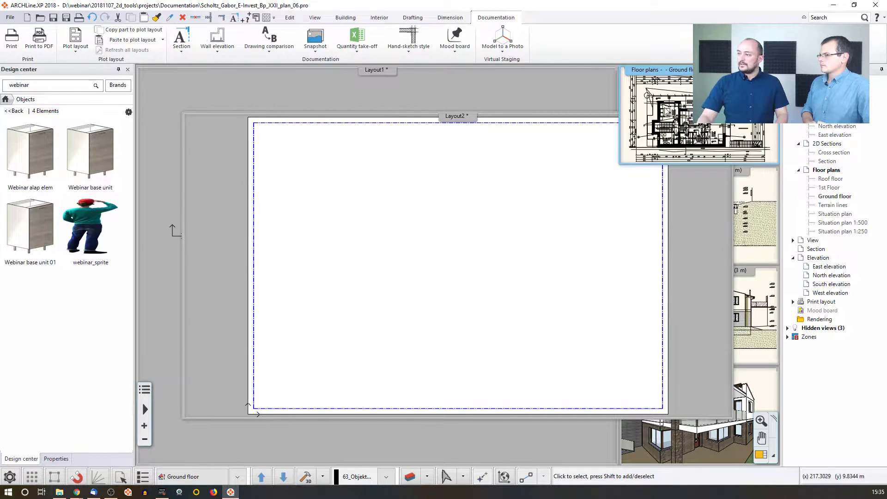
pyautogui.click(762, 457)
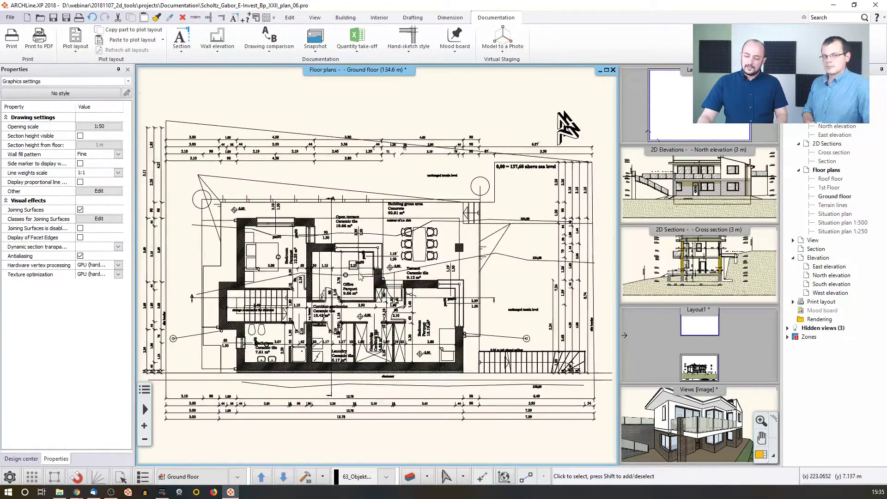
pyautogui.scroll(3, 359, 277)
pyautogui.moveTo(359, 277); pyautogui.dragTo(382, 236, button='middle')
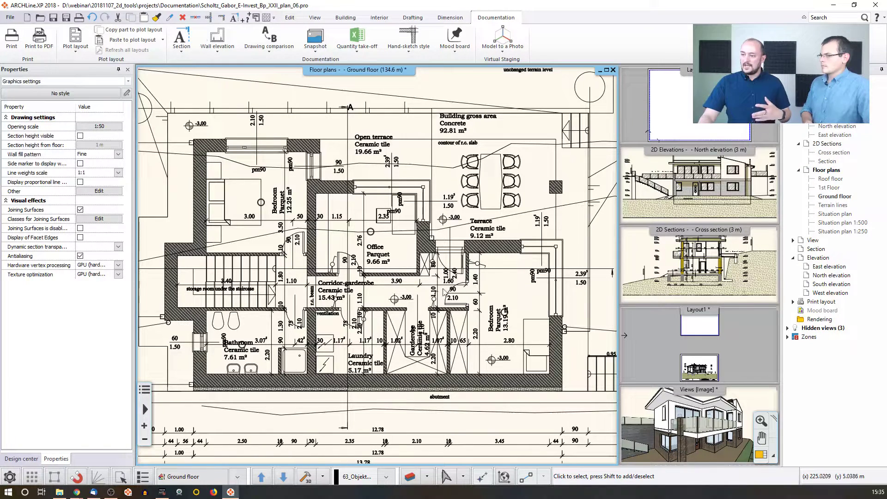
pyautogui.moveTo(390, 229)
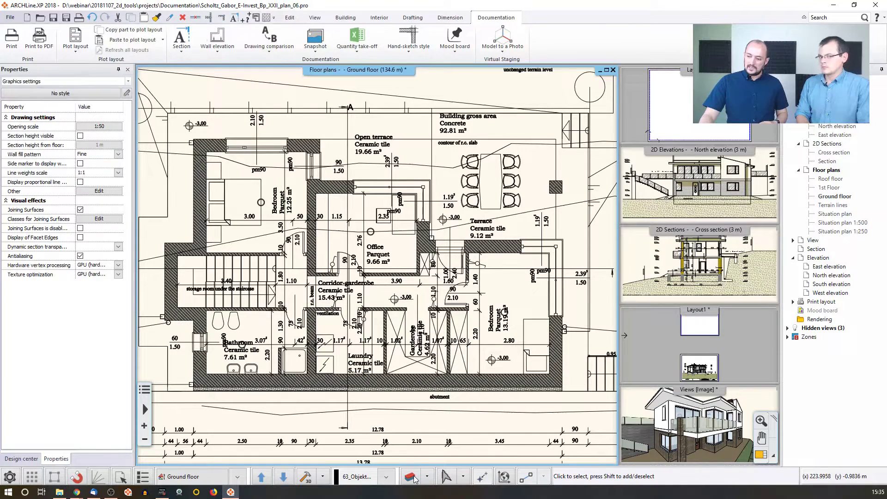
# Use Layer walk on the ground floor plan to show only the Wall, Electric symbols and Lighting layers
pyautogui.click(429, 479)
pyautogui.click(440, 425)
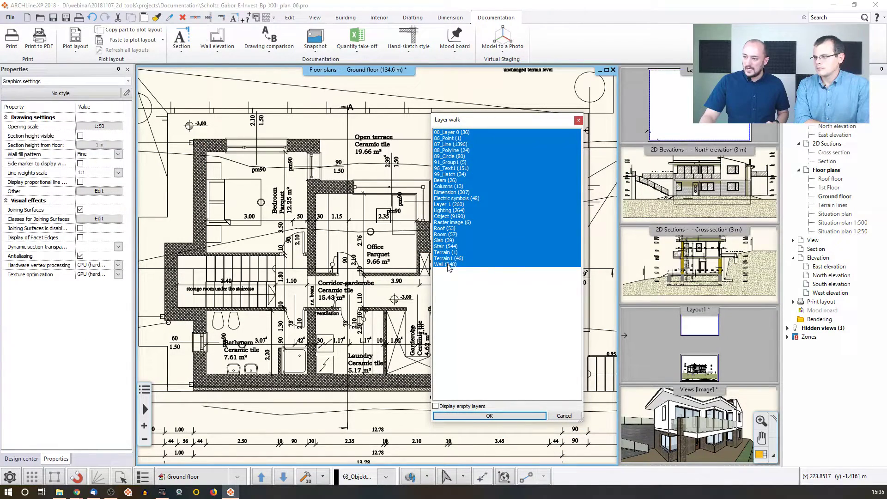
pyautogui.click(445, 264)
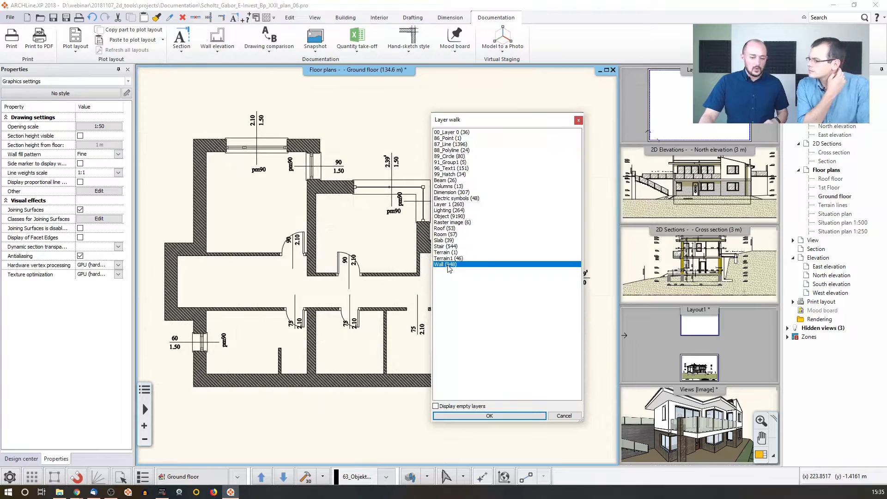
pyautogui.keyDown('ctrl'); pyautogui.click(458, 199); pyautogui.keyUp('ctrl')
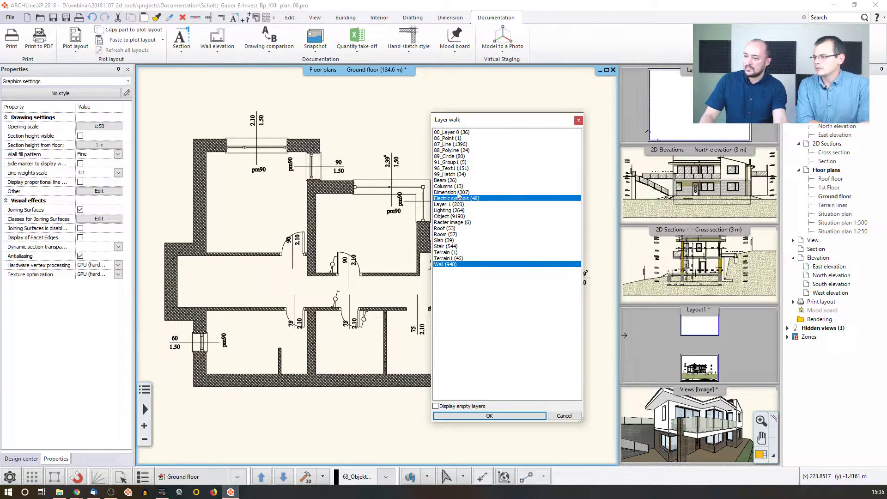
pyautogui.keyDown('ctrl'); pyautogui.click(454, 210); pyautogui.keyUp('ctrl')
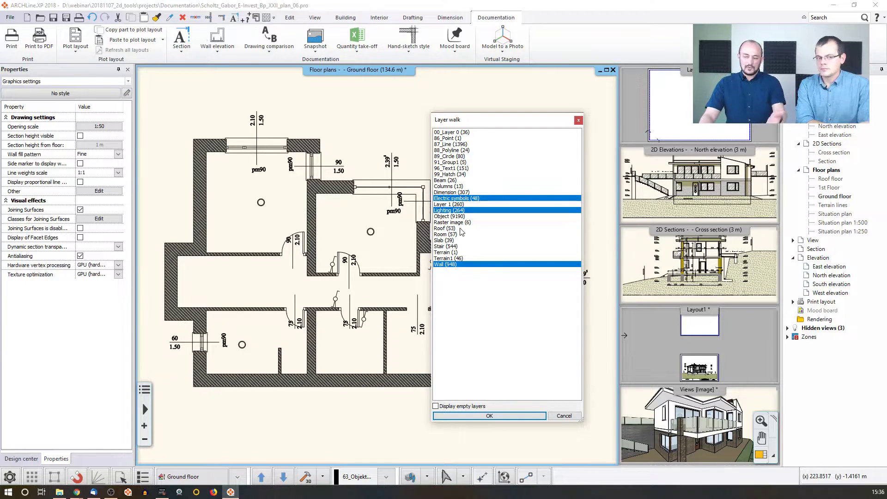
pyautogui.click(482, 417)
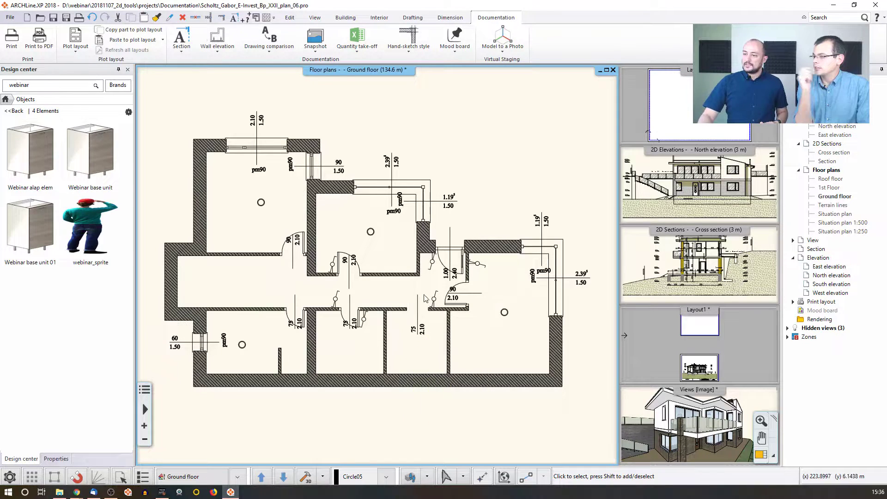
# Use Layer walk to show all layers of the ground floor plan, and make the empty Layout2 sheet the main view
pyautogui.click(411, 477)
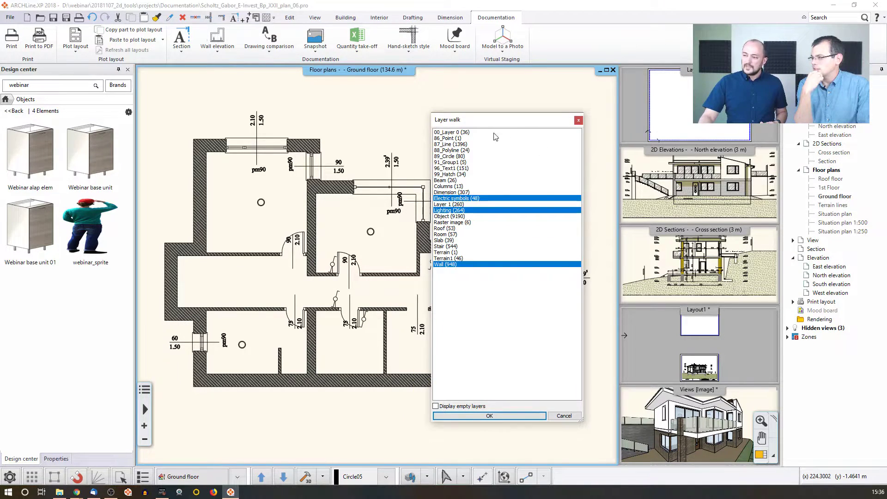
pyautogui.moveTo(467, 134); pyautogui.dragTo(464, 302)
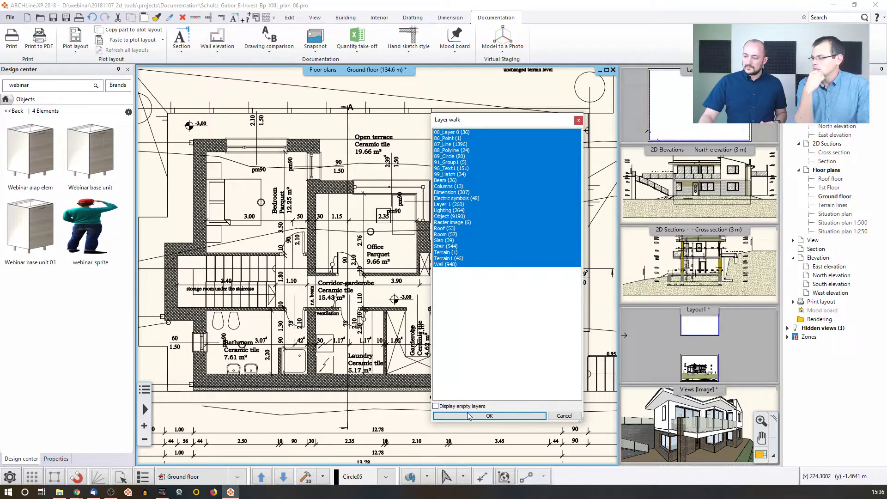
pyautogui.click(468, 416)
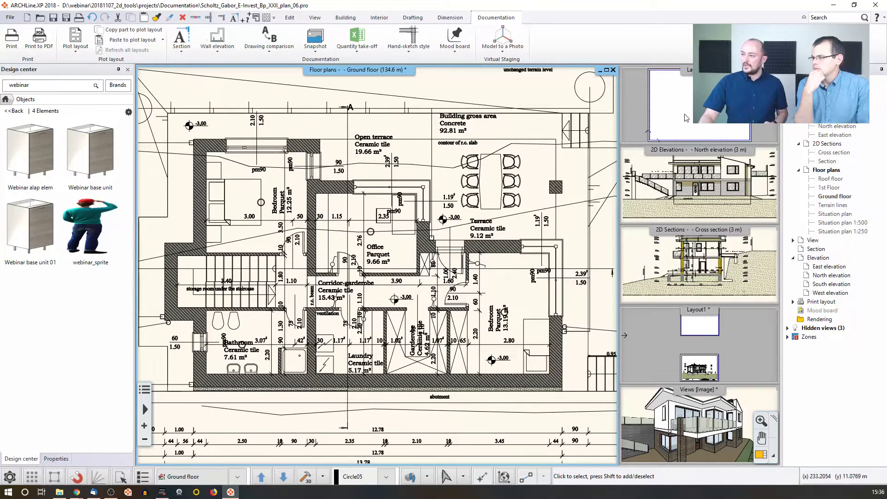
pyautogui.doubleClick(686, 119)
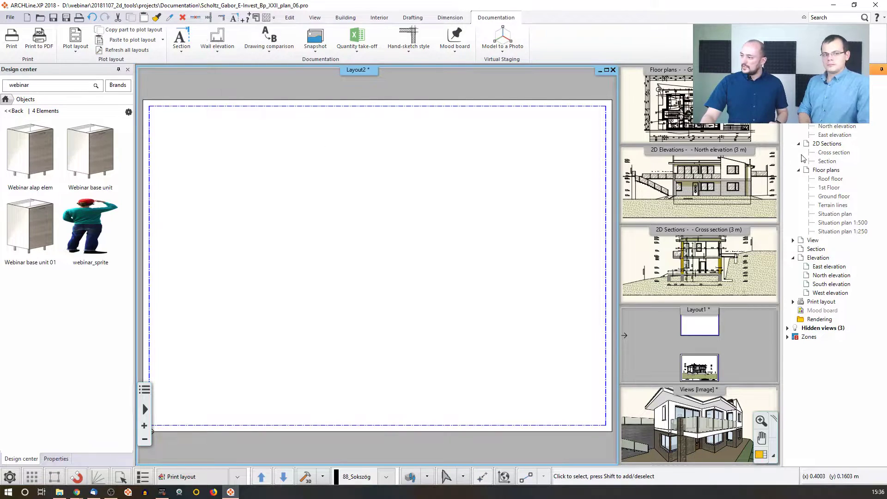
# Set the Project navigator to auto-hide, reveal it and pin it back in place
pyautogui.click(882, 70)
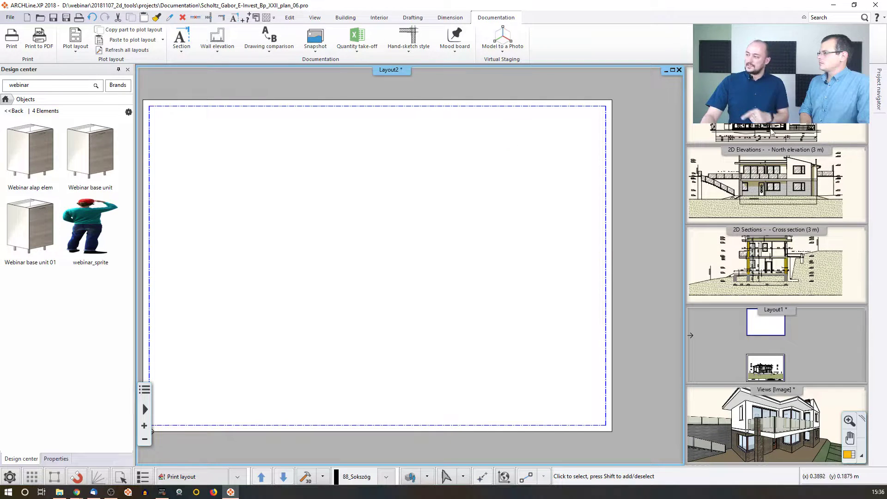
pyautogui.moveTo(879, 98)
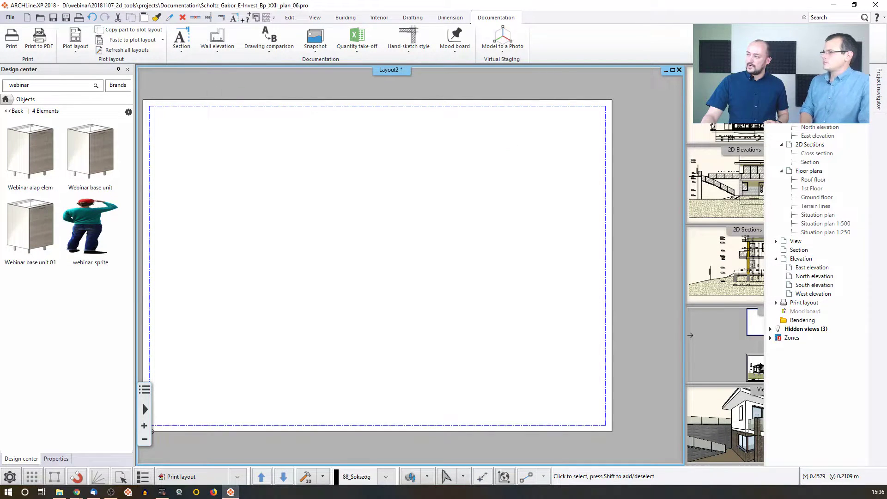
pyautogui.click(865, 69)
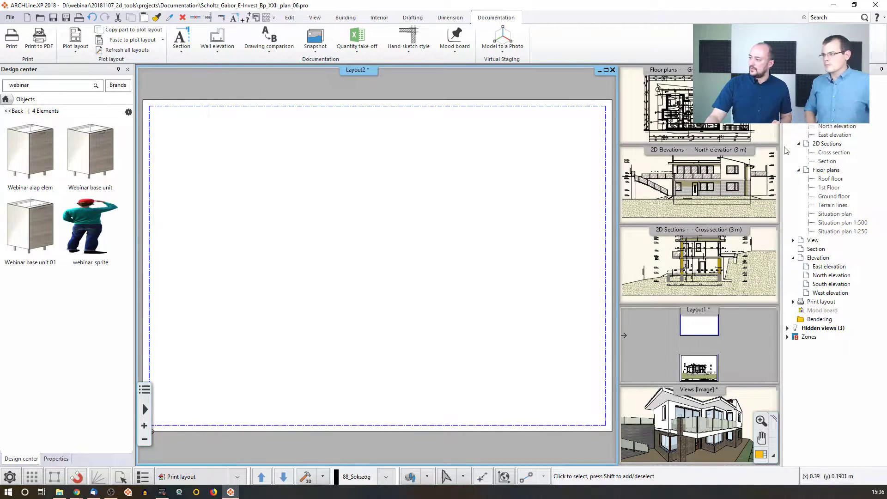
# Place the Ground floor plan from the Project navigator near the lower-left corner of the Layout2 sheet at a scale of 1:200
pyautogui.moveTo(831, 198); pyautogui.dragTo(245, 291)
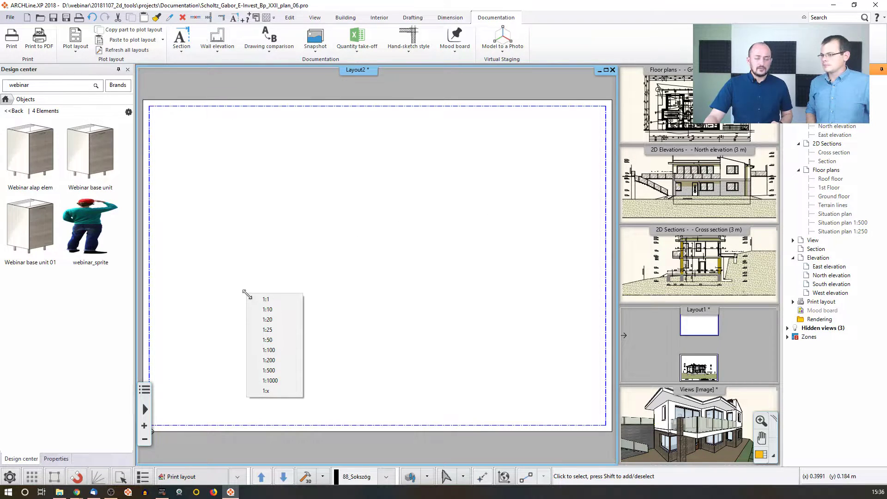
pyautogui.click(269, 361)
pyautogui.scroll(1, 277, 367)
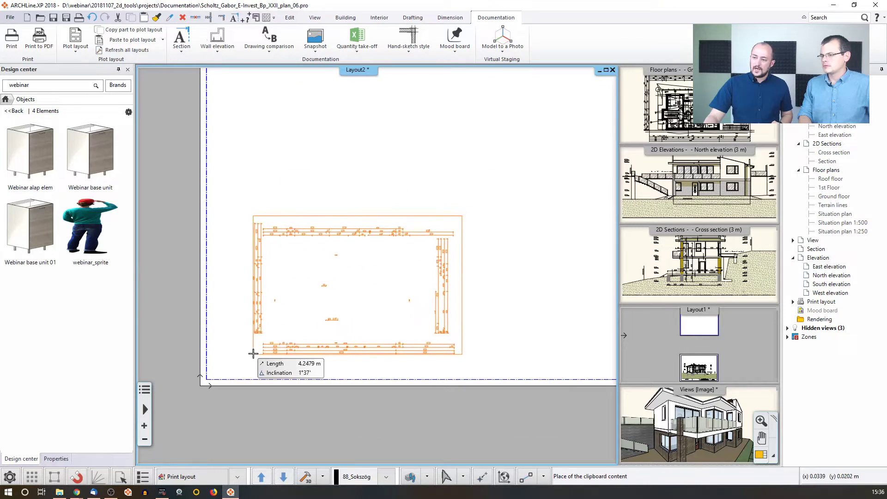
pyautogui.click(253, 353)
pyautogui.scroll(2, 400, 233)
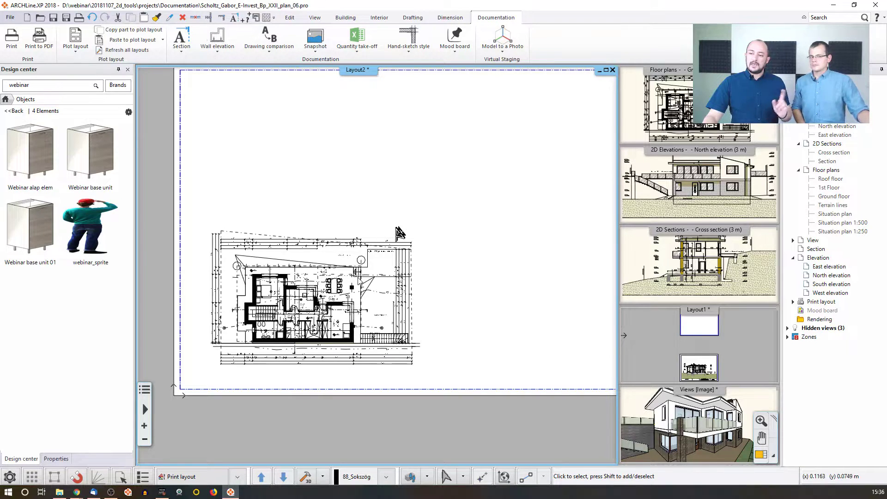
# Edit the floor plan placed on Layout2 and switch off all its layers except the current Wall layer
pyautogui.click(348, 289)
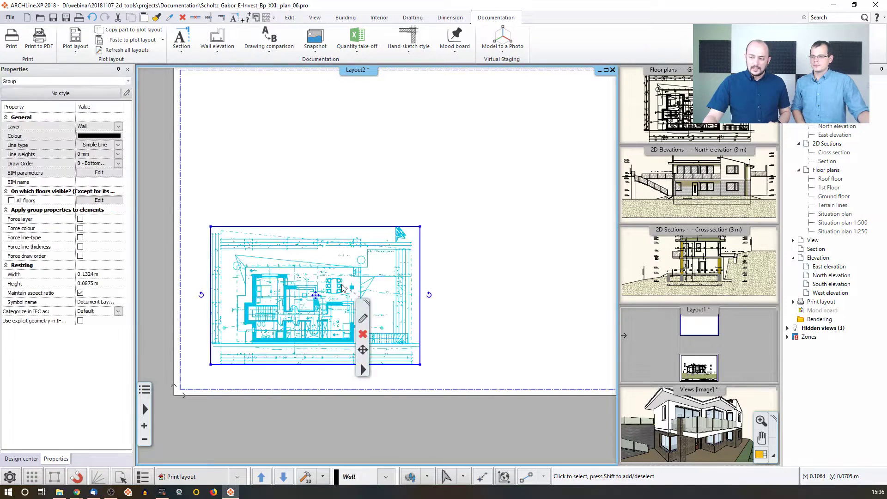
pyautogui.click(364, 319)
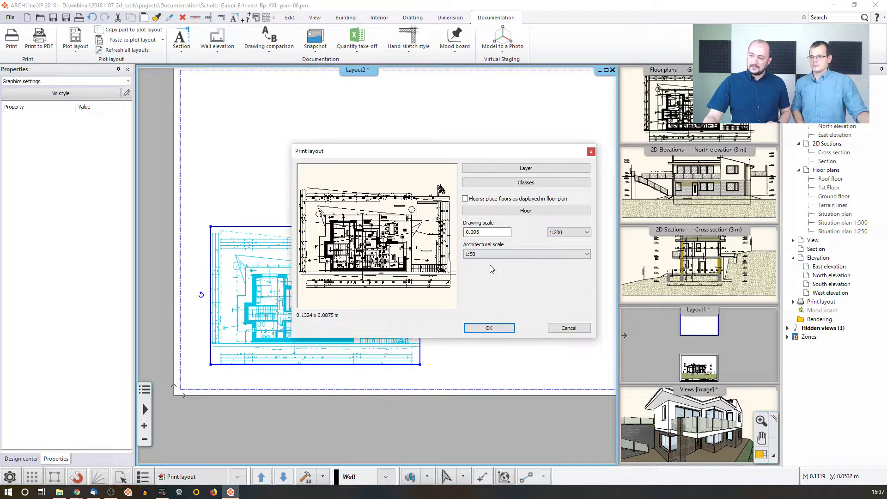
pyautogui.click(526, 169)
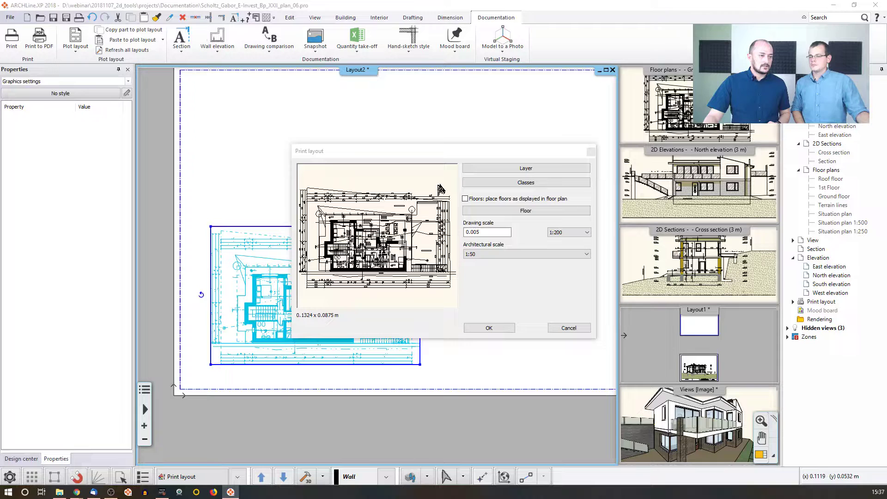
pyautogui.moveTo(184, 254); pyautogui.dragTo(352, 88)
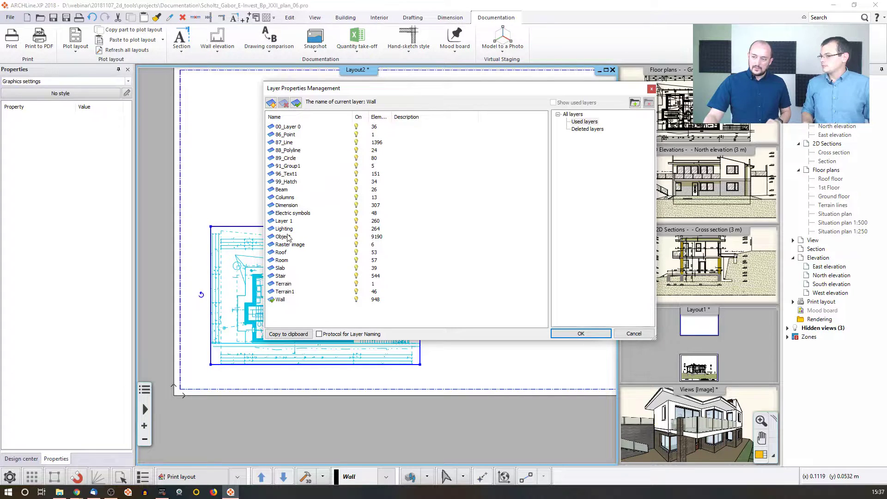
pyautogui.click(308, 128)
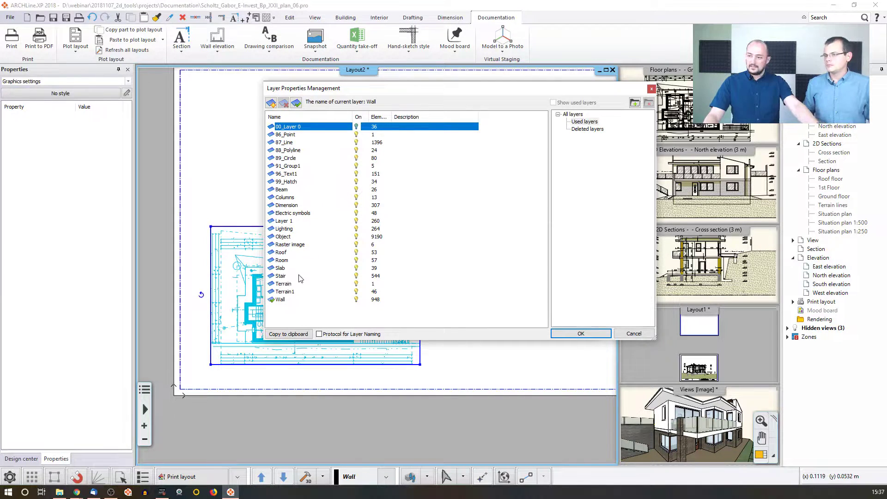
pyautogui.keyDown('shift'); pyautogui.click(290, 302); pyautogui.keyUp('shift')
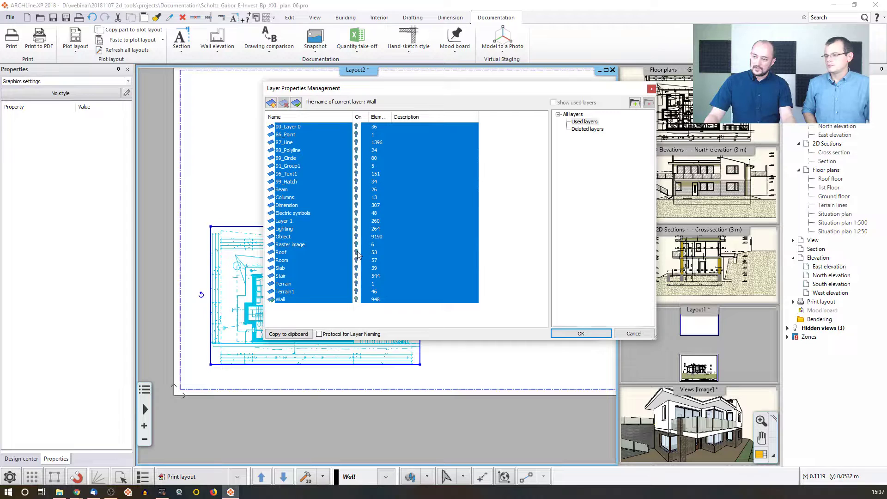
pyautogui.click(328, 205)
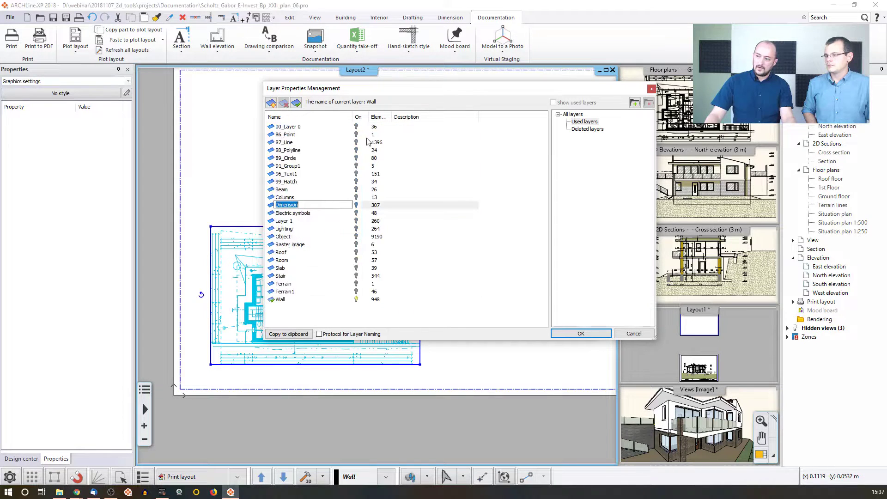
# Switch on the Electric symbols and Lighting layers for the placed floor plan and apply the print layout settings
pyautogui.click(357, 213)
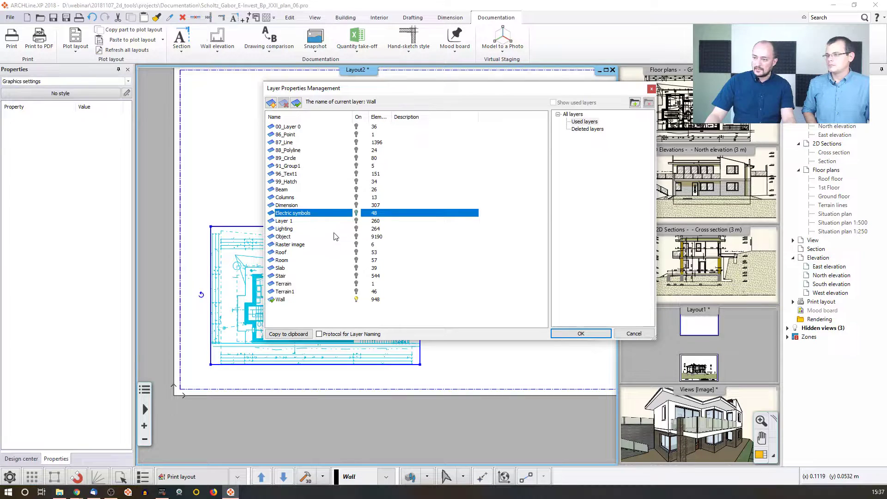
pyautogui.click(356, 230)
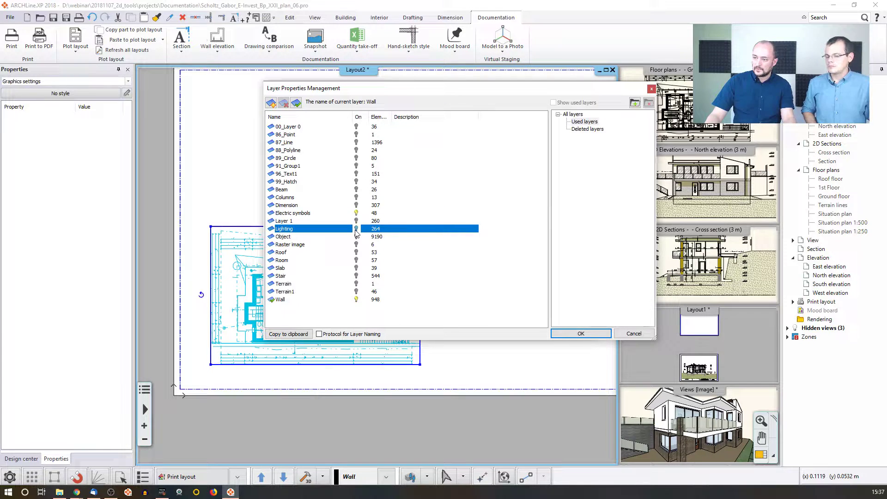
pyautogui.click(568, 334)
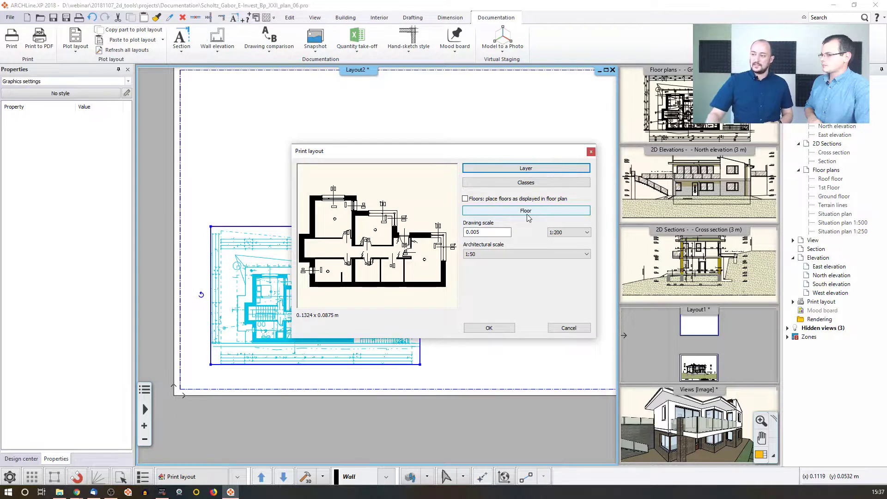
pyautogui.click(490, 328)
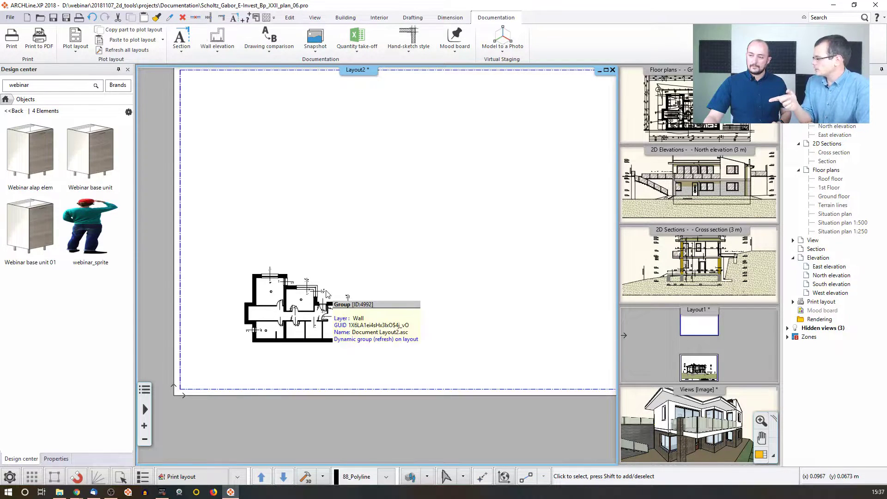
# Make the ground floor plan the main view and show only its Beam, Electric symbols, Lighting, Raster image, Room and Stair layers with Layer walk
pyautogui.click(667, 118)
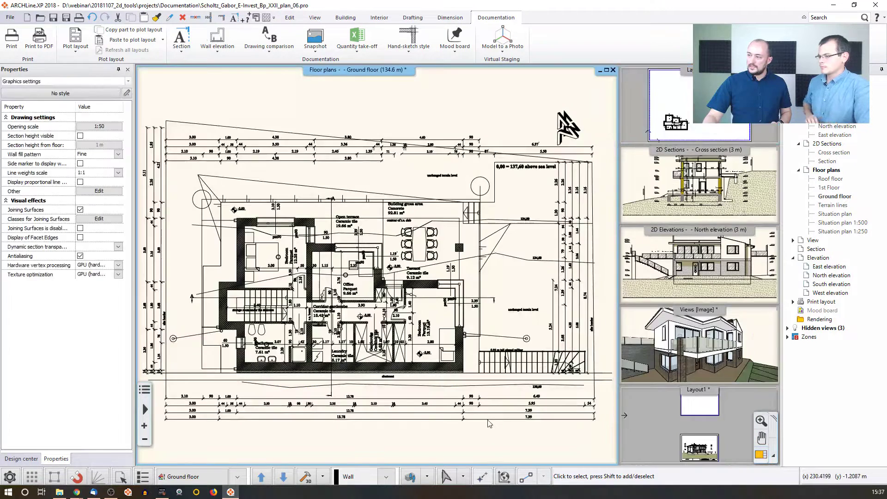
pyautogui.click(414, 480)
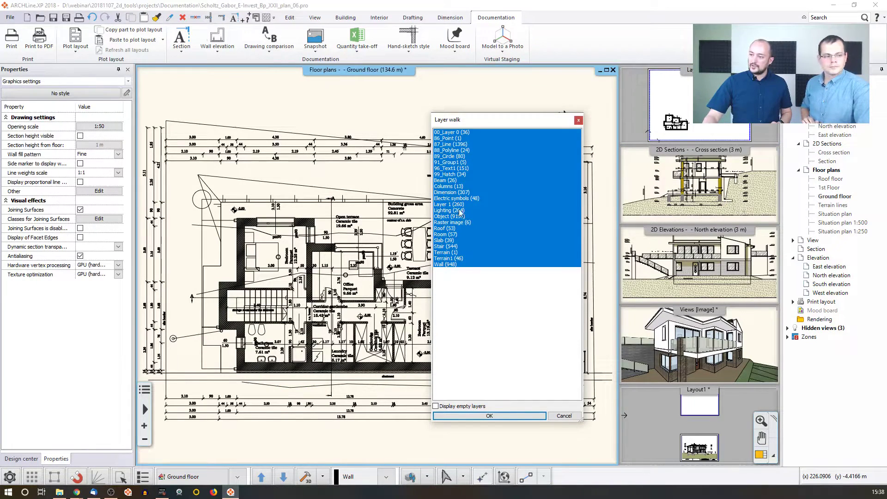
pyautogui.click(458, 204)
pyautogui.click(454, 187)
pyautogui.click(455, 199)
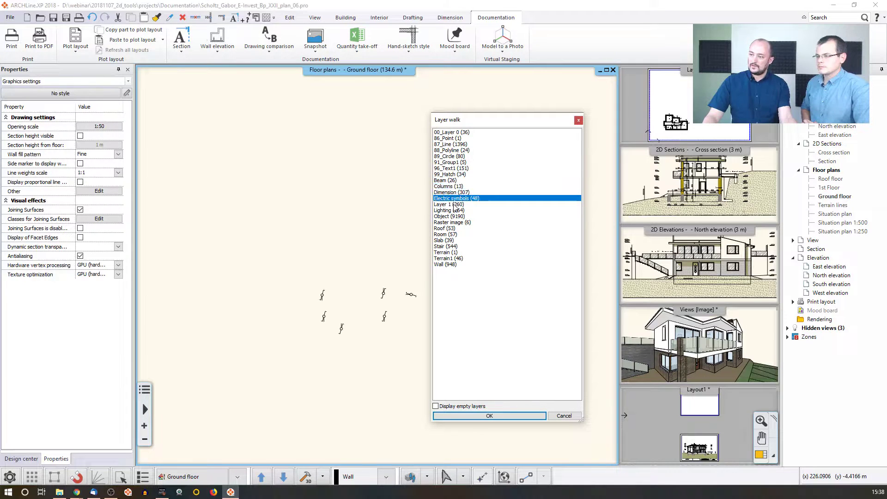
pyautogui.keyDown('ctrl'); pyautogui.click(454, 211); pyautogui.keyUp('ctrl')
pyautogui.keyDown('ctrl'); pyautogui.click(453, 222); pyautogui.keyUp('ctrl')
pyautogui.keyDown('ctrl'); pyautogui.click(451, 234); pyautogui.keyUp('ctrl')
pyautogui.keyDown('ctrl'); pyautogui.click(448, 246); pyautogui.keyUp('ctrl')
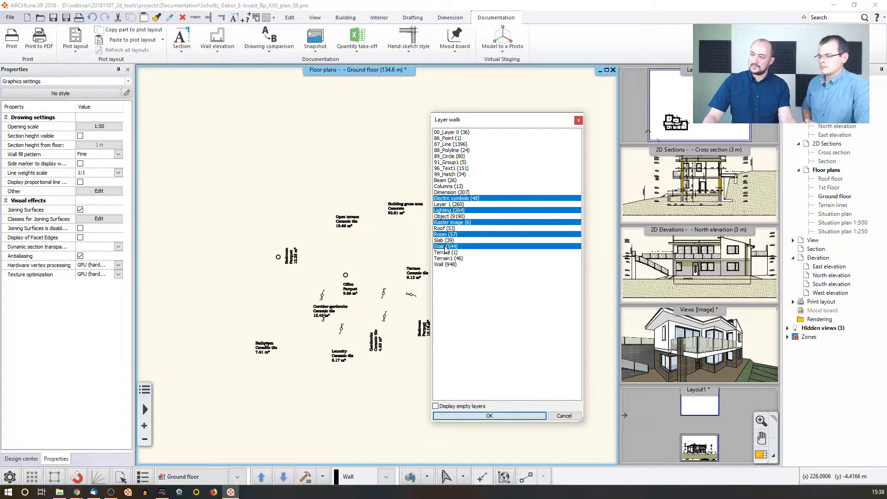
pyautogui.keyDown('ctrl'); pyautogui.click(455, 181); pyautogui.keyUp('ctrl')
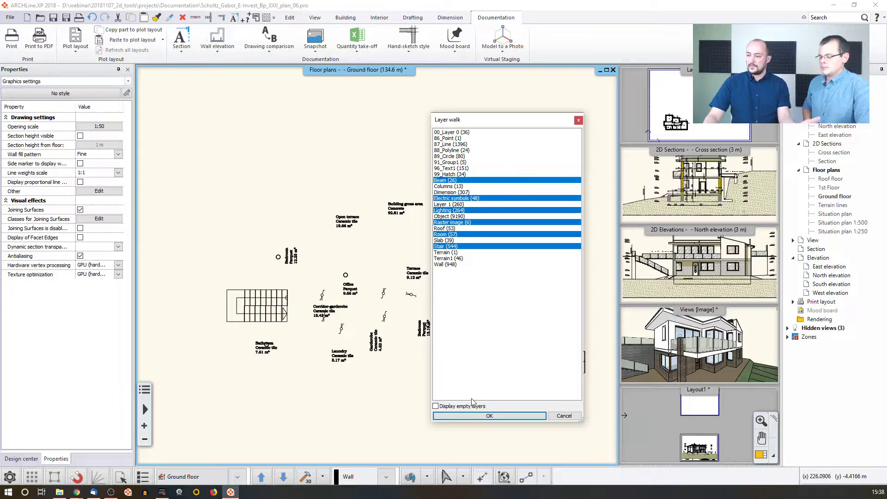
pyautogui.click(490, 415)
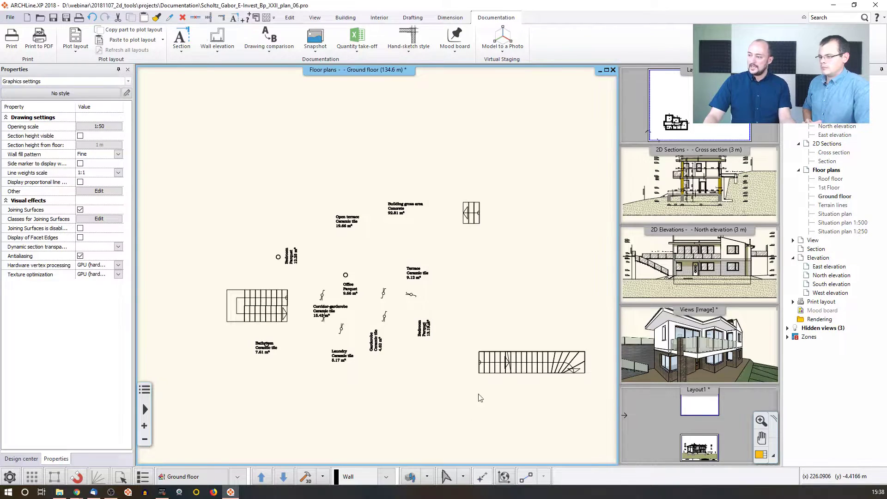
# Refresh only the floor plan group placed on Layout2
pyautogui.rightClick(684, 122)
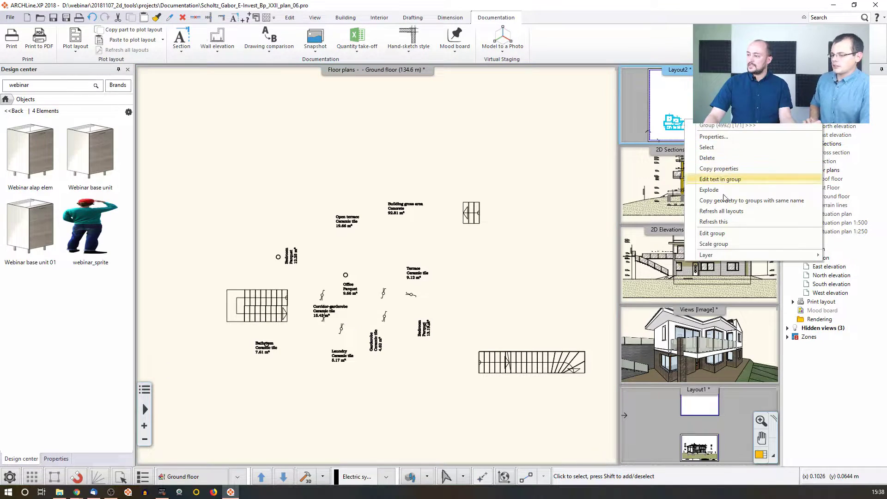
pyautogui.click(724, 223)
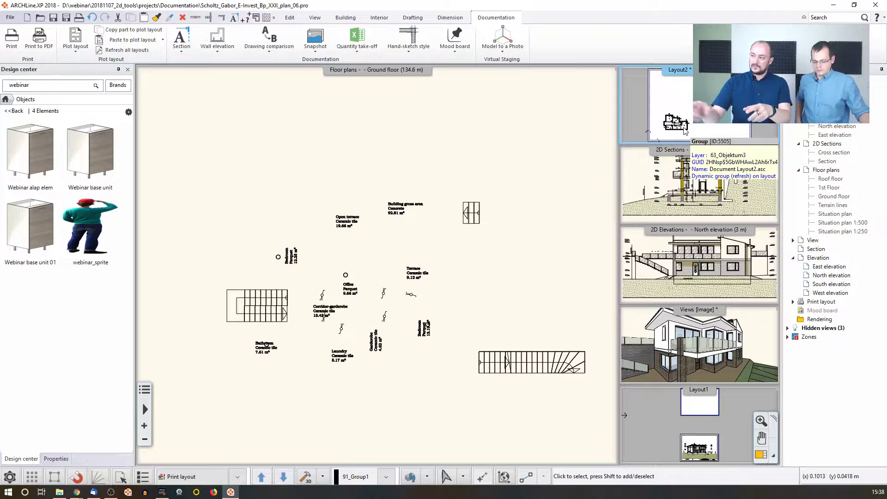
# Return to the ground floor plan view and turn all its layers back on with Layer walk
pyautogui.click(462, 228)
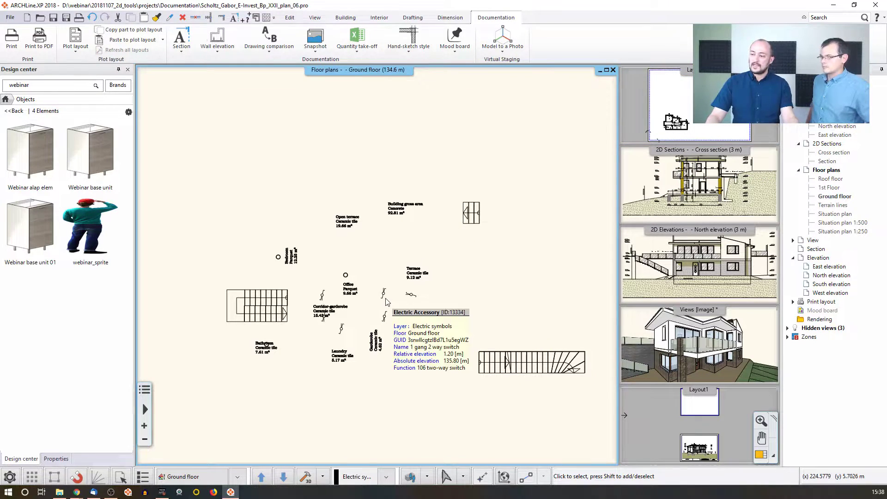
pyautogui.moveTo(393, 298)
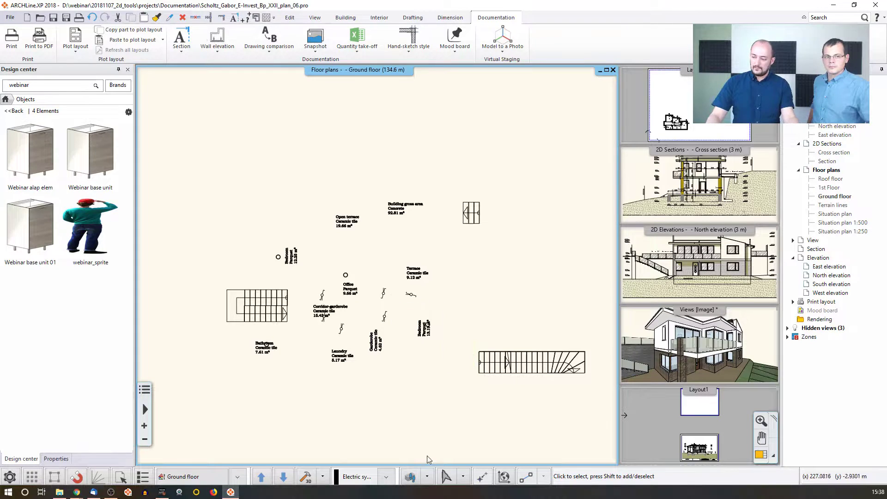
pyautogui.click(414, 477)
pyautogui.moveTo(465, 135); pyautogui.dragTo(458, 275)
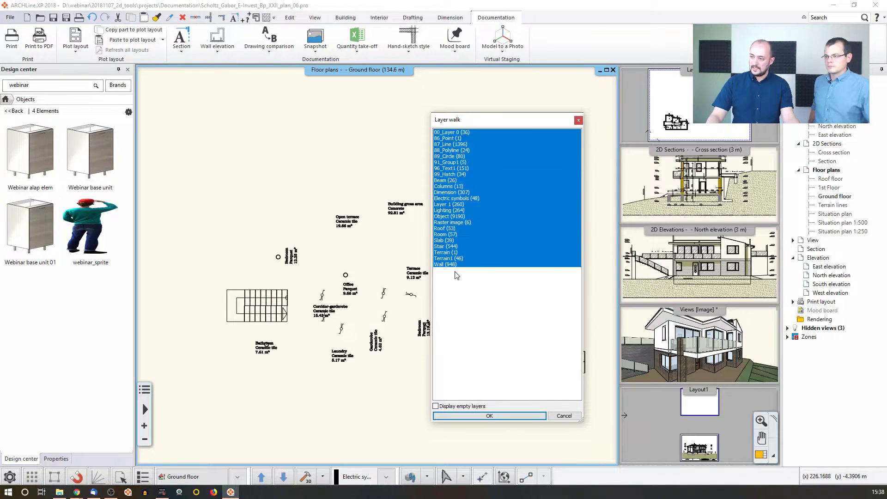
pyautogui.click(490, 416)
# Make Layout2 the enlarged main view with the whole sheet in frame
pyautogui.moveTo(444, 362)
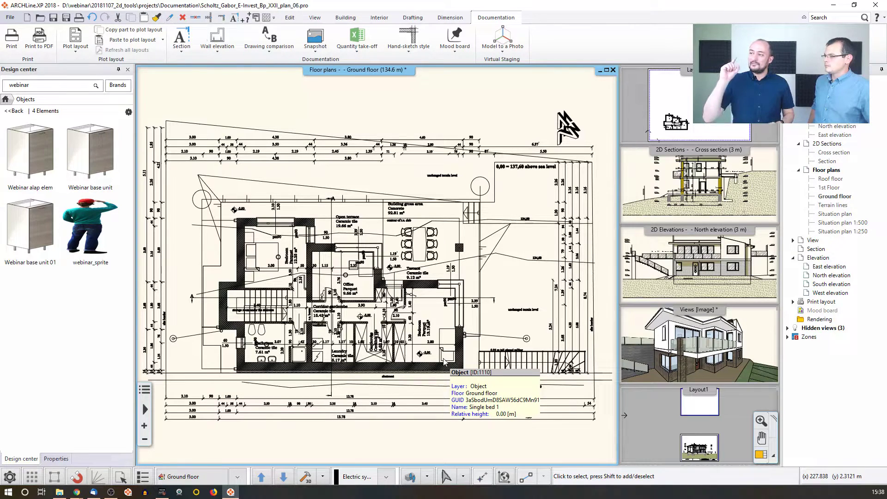
pyautogui.click(658, 124)
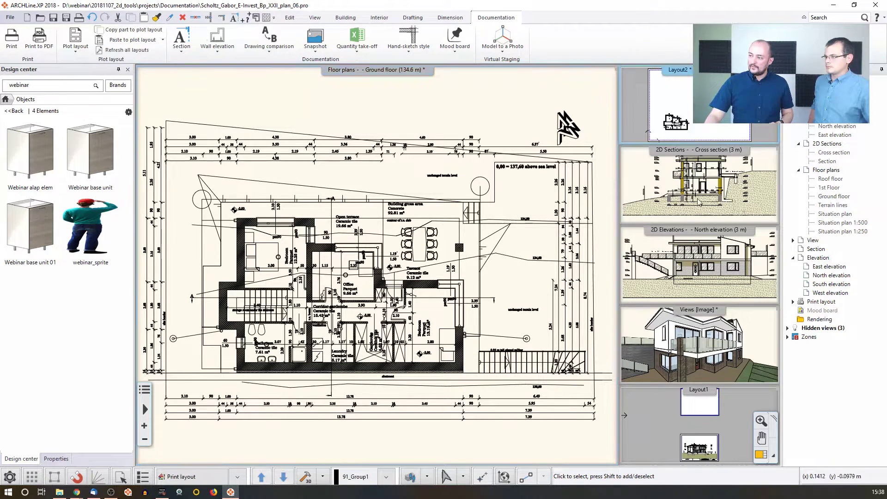
pyautogui.click(761, 455)
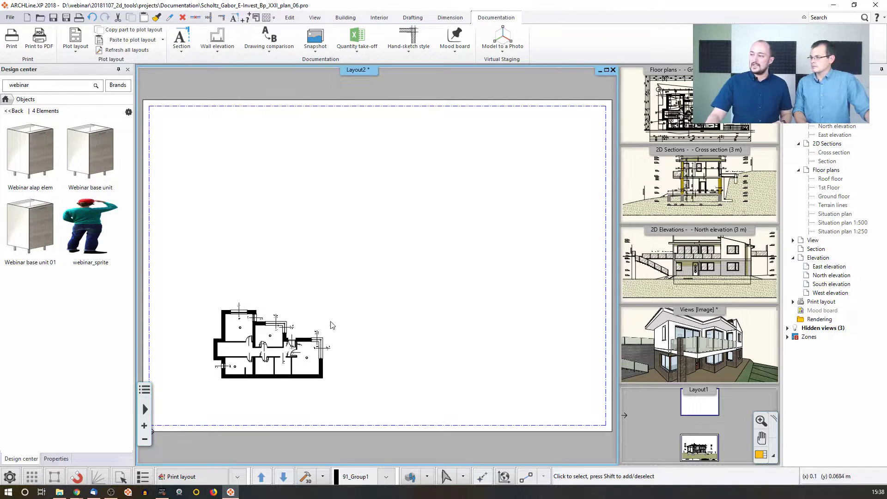
# Place the Ground floor plan on Layout2 at 1:200, in the empty area above and beside the existing plan
pyautogui.click(835, 198)
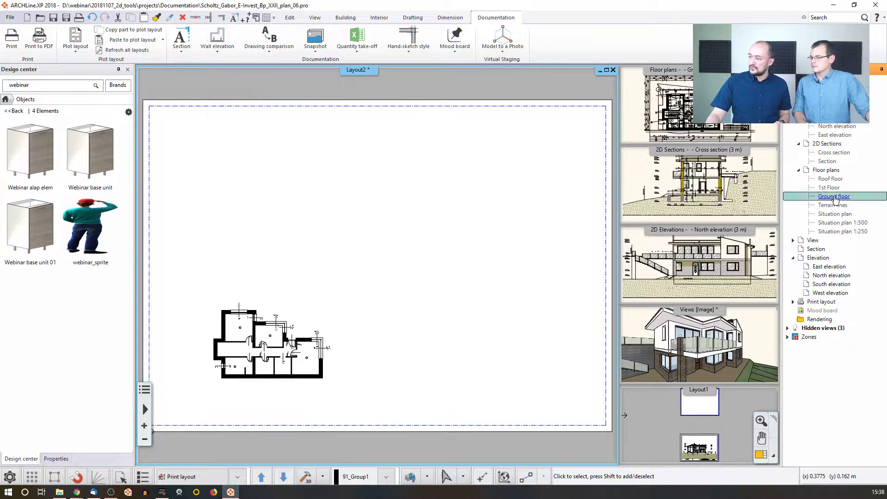
pyautogui.moveTo(835, 197); pyautogui.dragTo(464, 239)
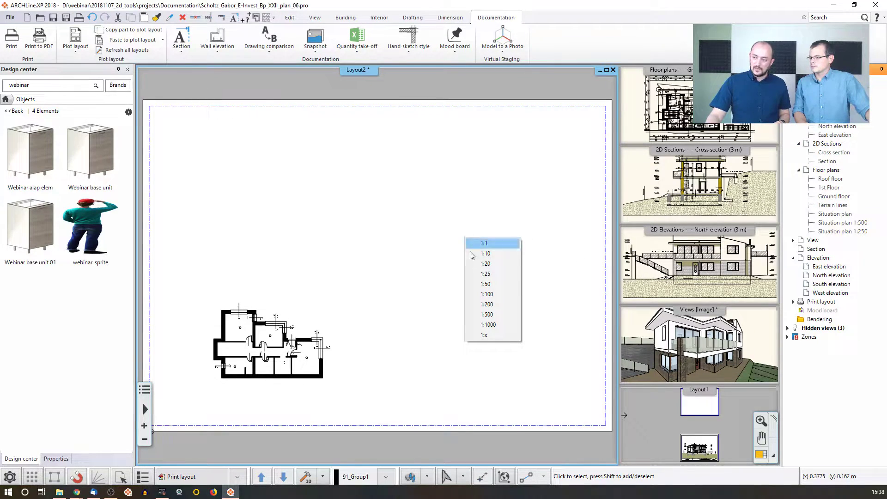
pyautogui.click(487, 304)
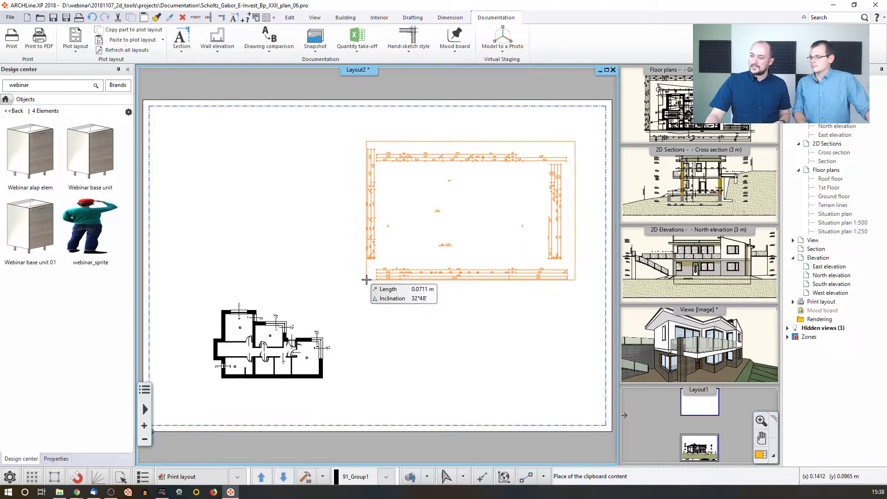
pyautogui.click(367, 279)
# Open the newly placed plan's own layer settings and switch off all layers except the current Electric symbols layer
pyautogui.click(428, 227)
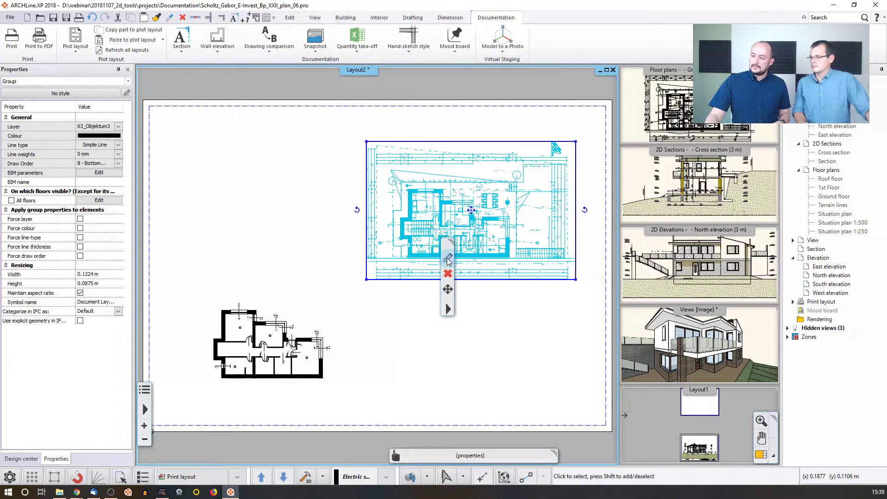
pyautogui.click(448, 260)
pyautogui.click(522, 173)
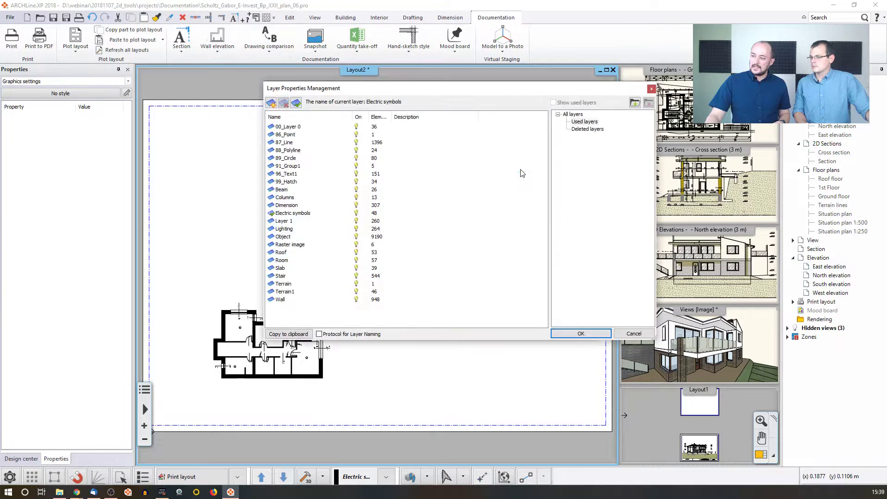
pyautogui.click(329, 127)
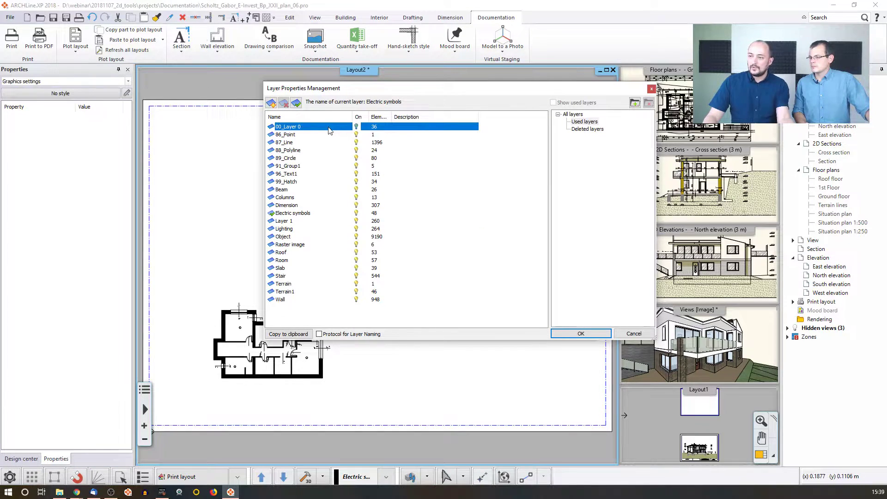
pyautogui.keyDown('shift'); pyautogui.click(293, 300); pyautogui.keyUp('shift')
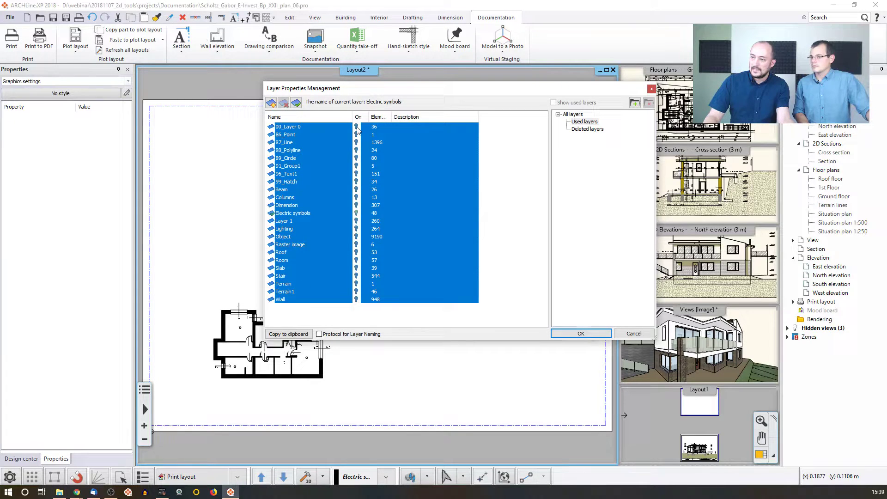
pyautogui.click(319, 181)
# Turn the Wall, Object and 87_Line layers back on for the newly placed plan and apply the layer settings
pyautogui.click(356, 300)
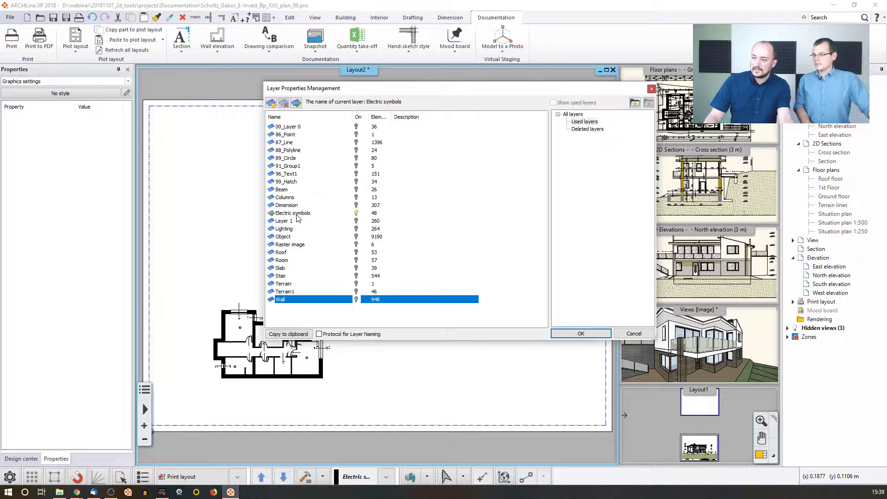
pyautogui.click(354, 238)
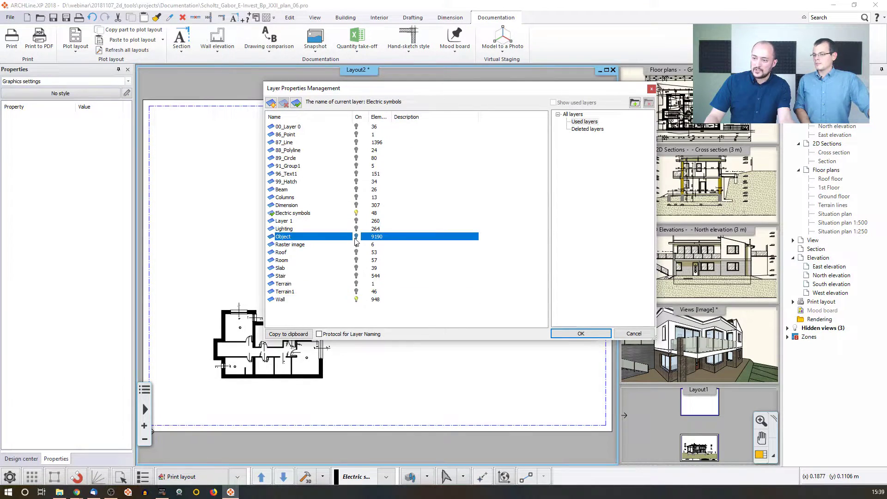
pyautogui.click(357, 142)
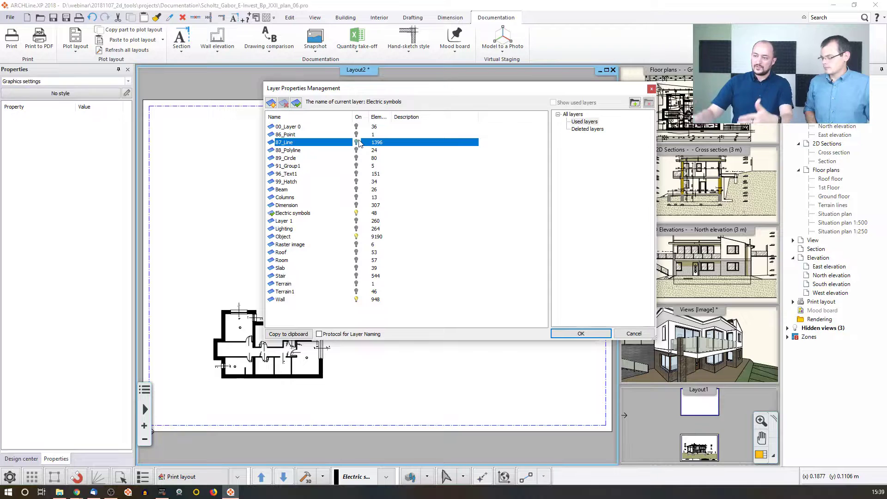
pyautogui.click(582, 333)
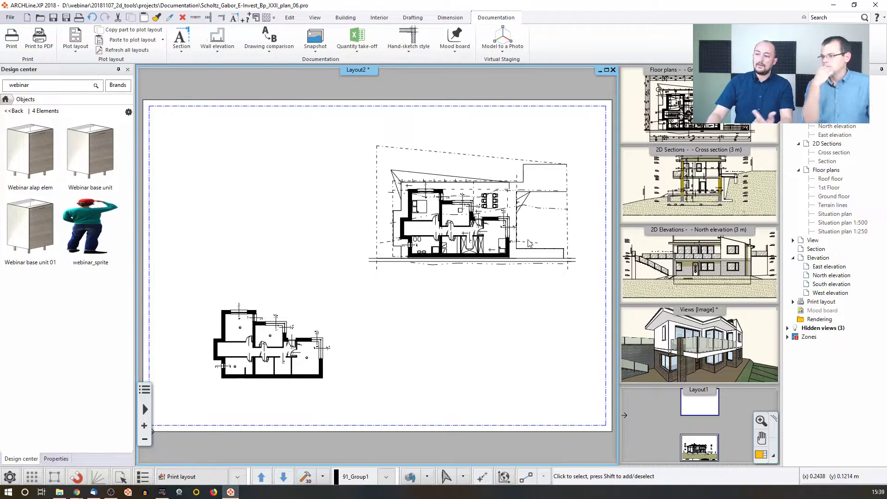
pyautogui.moveTo(507, 240)
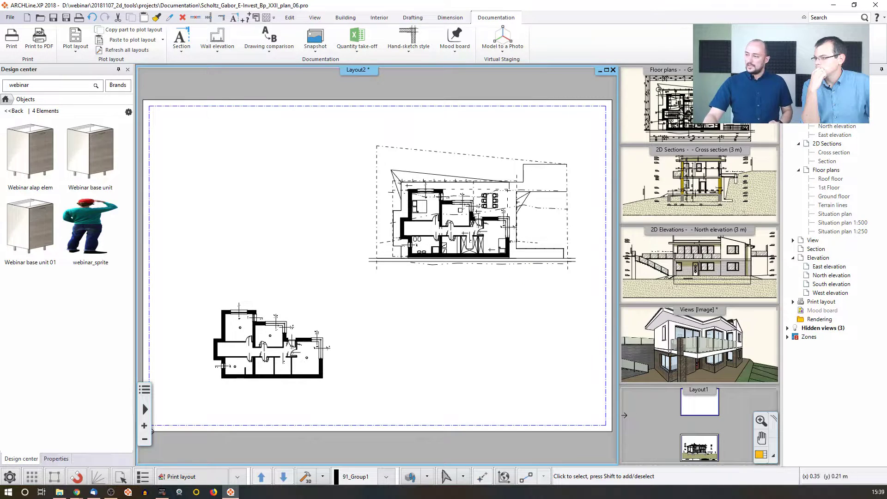
# In the ground floor plan view, hide the door at the Corridor-garderobe and make its opening a void
pyautogui.click(728, 138)
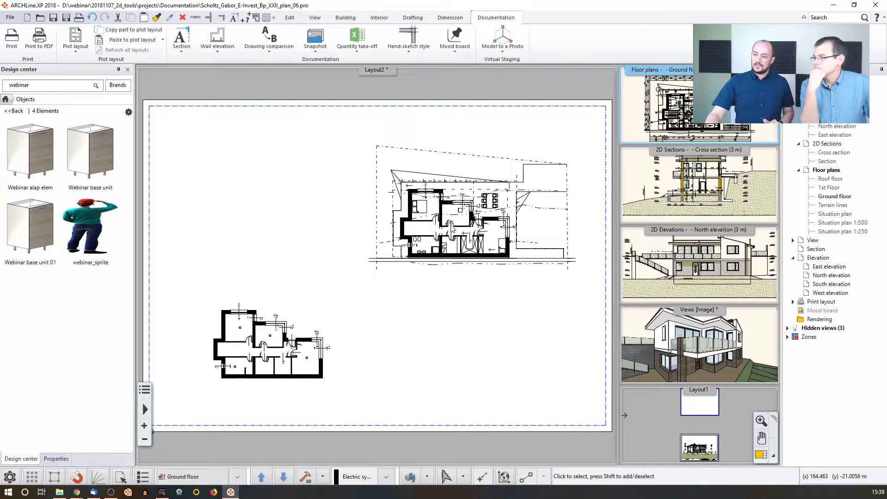
pyautogui.scroll(-1, 724, 116)
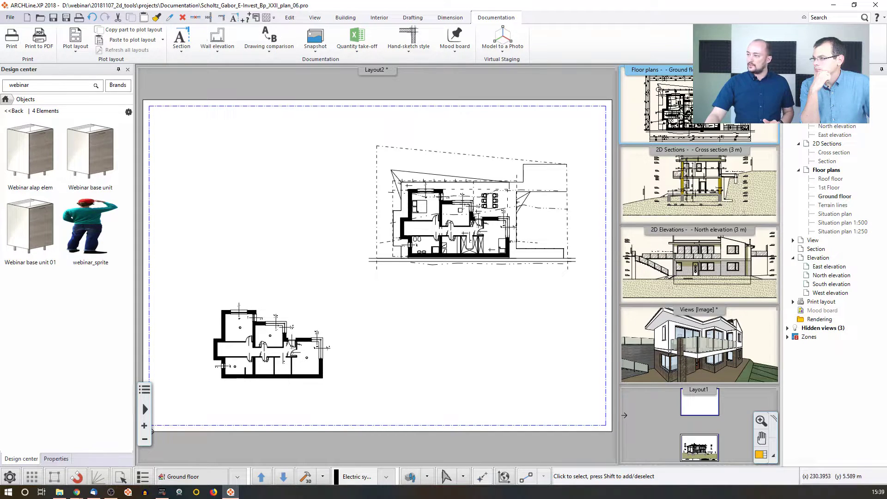
pyautogui.scroll(3, 724, 117)
pyautogui.scroll(6, 684, 94)
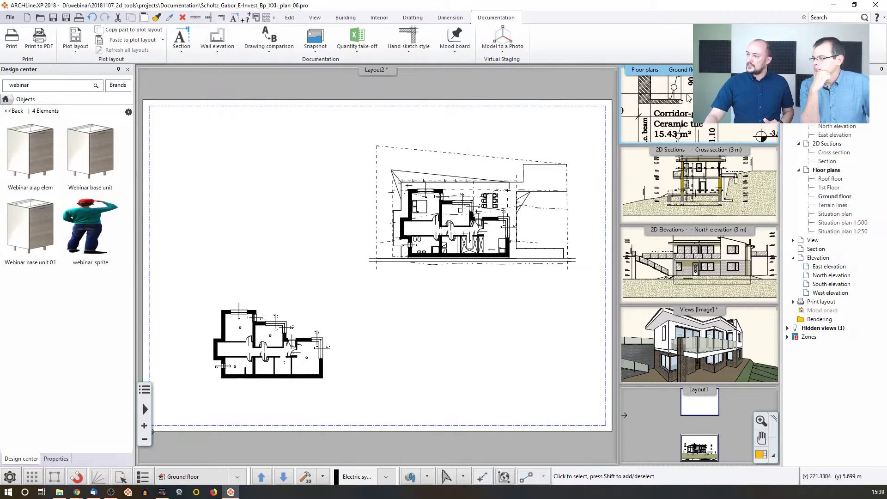
pyautogui.click(683, 93)
pyautogui.click(600, 127)
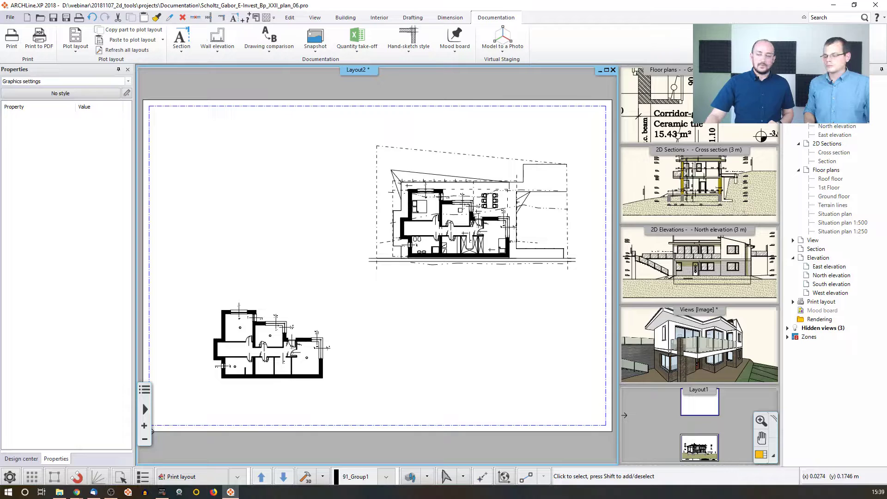
pyautogui.click(684, 93)
pyautogui.moveTo(684, 79); pyautogui.dragTo(689, 96, button='middle')
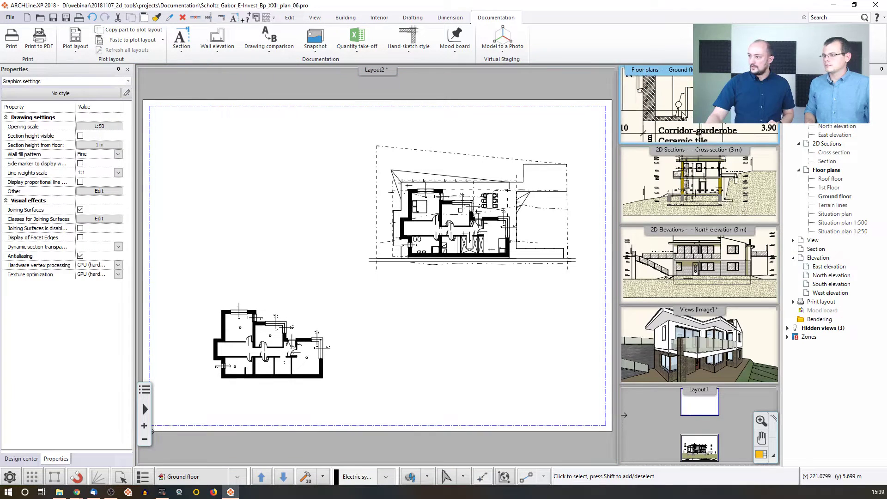
pyautogui.click(689, 95)
pyautogui.click(710, 125)
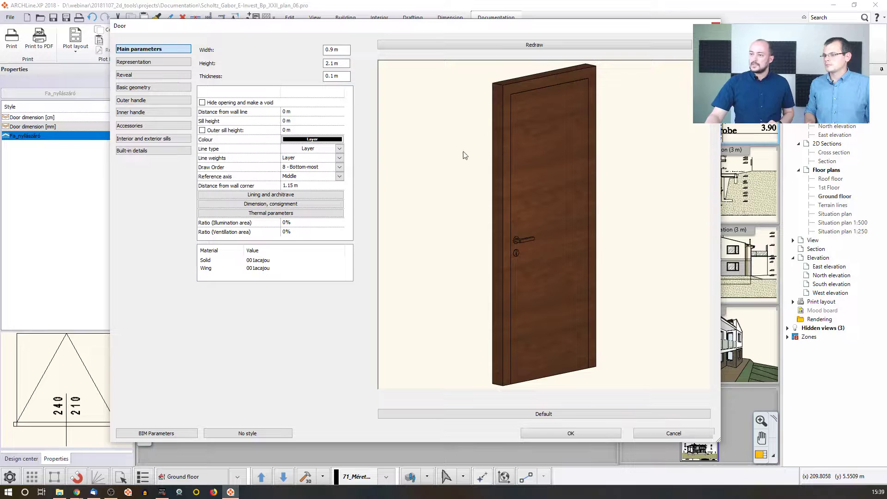
pyautogui.click(217, 103)
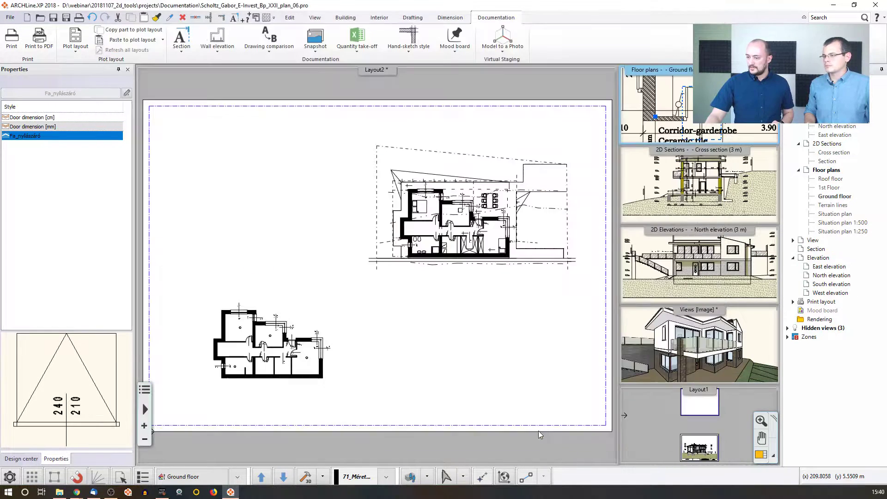
pyautogui.click(538, 433)
pyautogui.press('Escape')
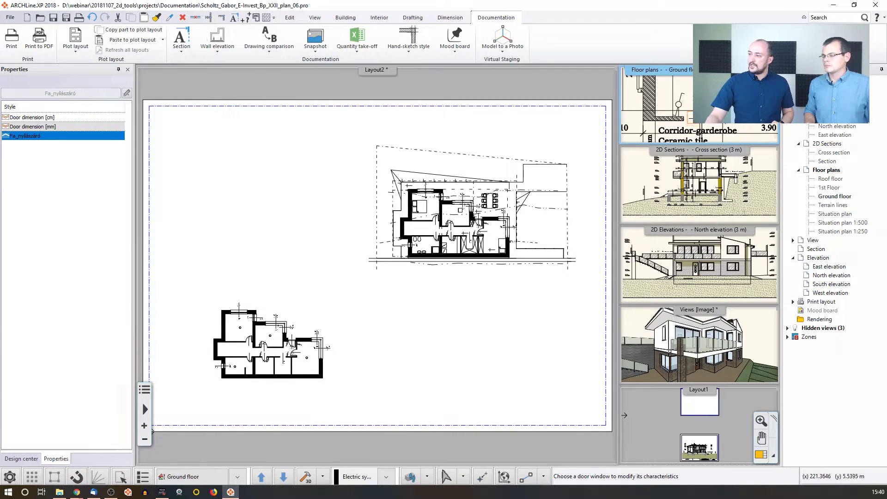
# Refresh only the newly placed floor plan group on Layout2, leaving the other plan as it is
pyautogui.click(478, 208)
pyautogui.scroll(2, 478, 208)
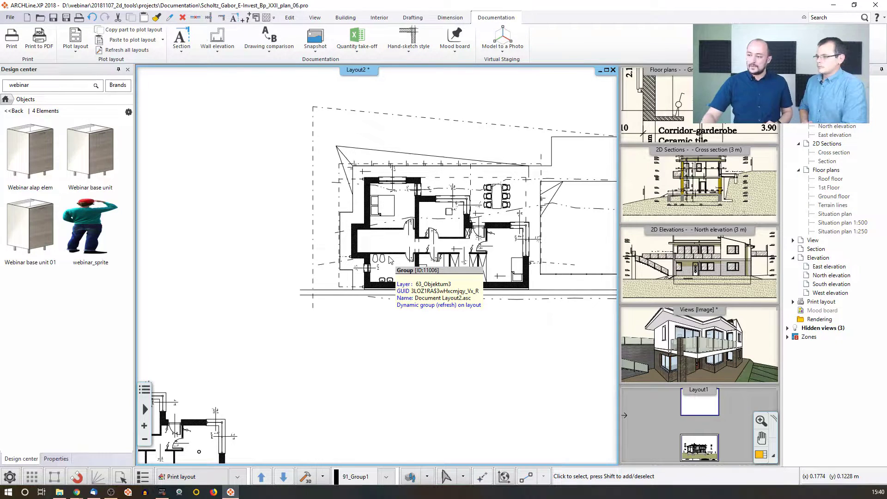
pyautogui.rightClick(430, 245)
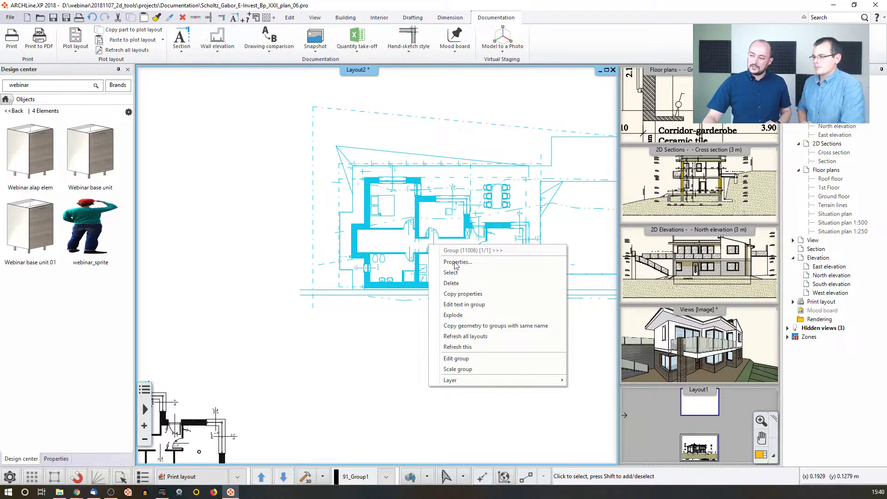
pyautogui.click(470, 346)
pyautogui.click(430, 283)
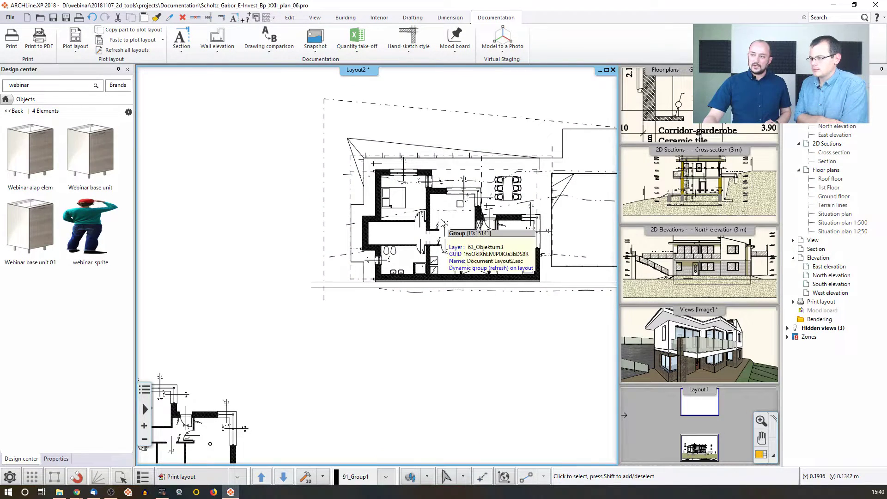
# Compare both plans on Layout2 and review the refreshed plan's own layer visibility list without changing it
pyautogui.moveTo(418, 232)
pyautogui.mouseDown(button='middle')
pyautogui.moveTo(468, 205)
pyautogui.moveTo(567, 100)
pyautogui.mouseUp(button='middle')
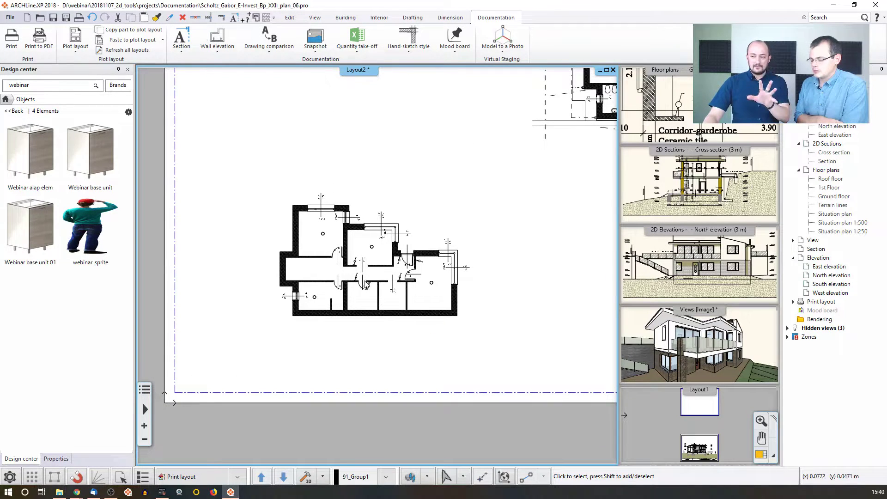
pyautogui.moveTo(430, 223); pyautogui.dragTo(357, 289, button='middle')
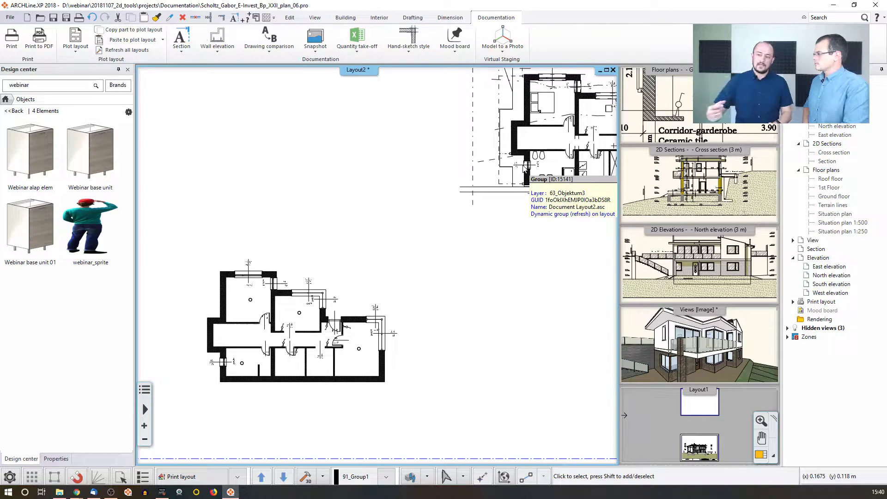
pyautogui.scroll(-4, 300, 248)
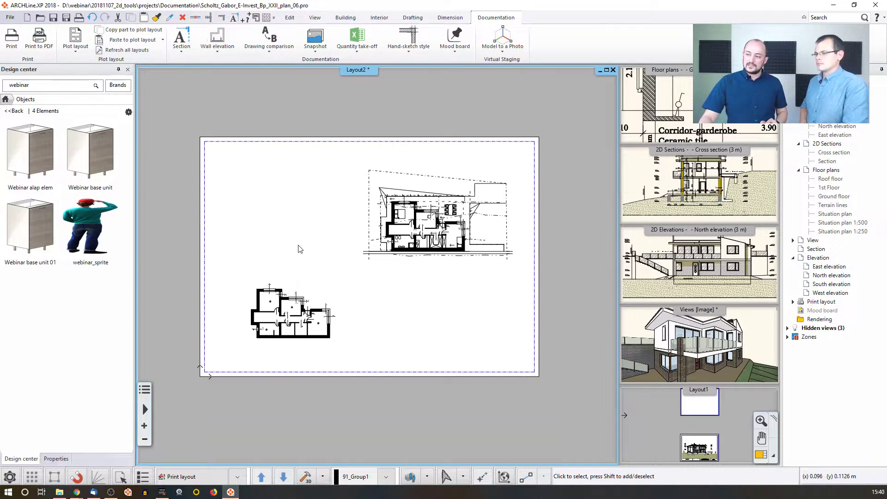
pyautogui.click(399, 229)
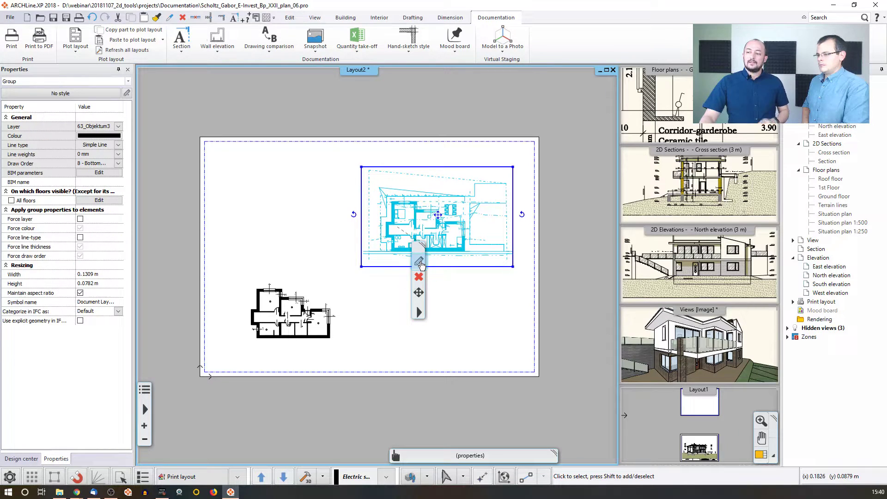
pyautogui.click(420, 263)
pyautogui.click(511, 175)
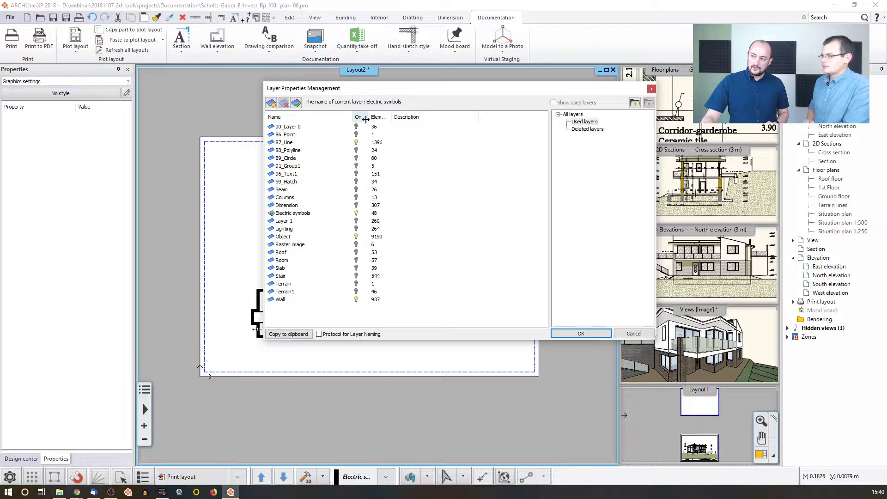
pyautogui.click(635, 333)
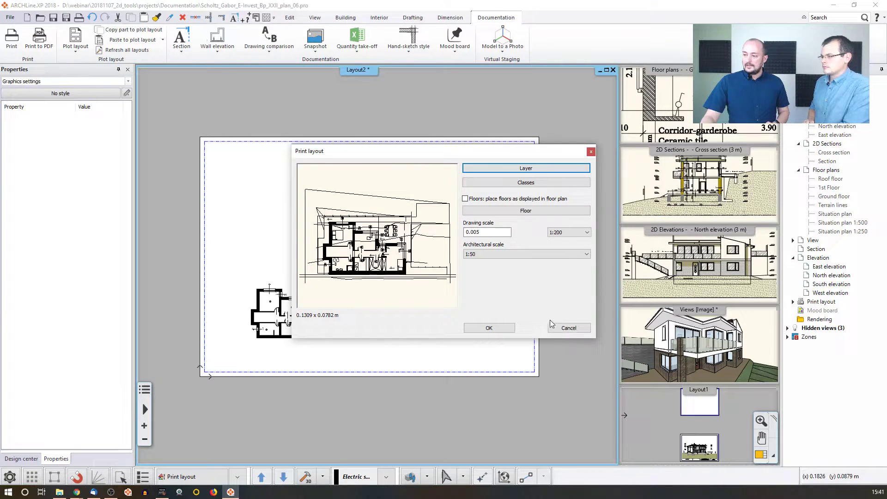
pyautogui.click(563, 325)
pyautogui.click(507, 304)
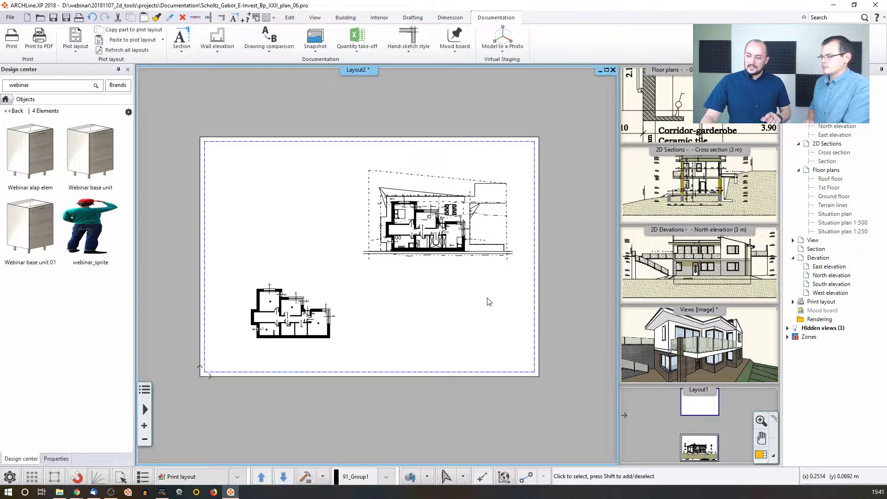
# Review Layout2's layers in the Layer Manager and close it
pyautogui.click(428, 479)
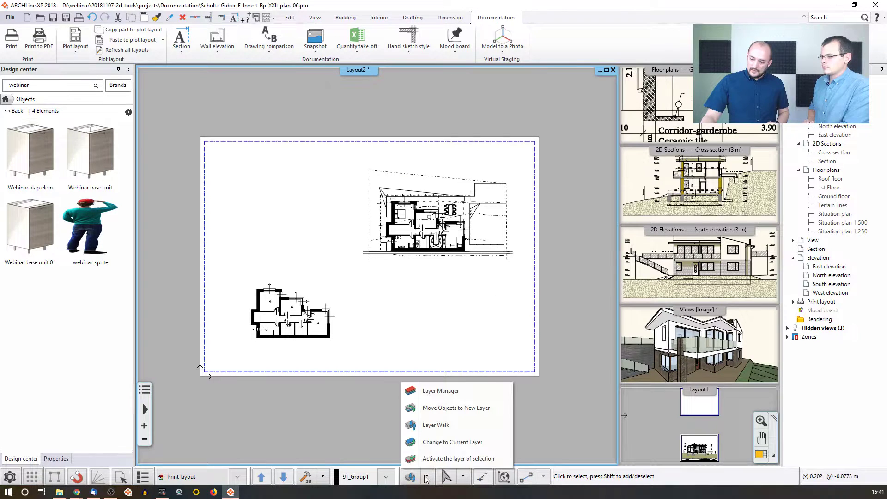
pyautogui.click(439, 392)
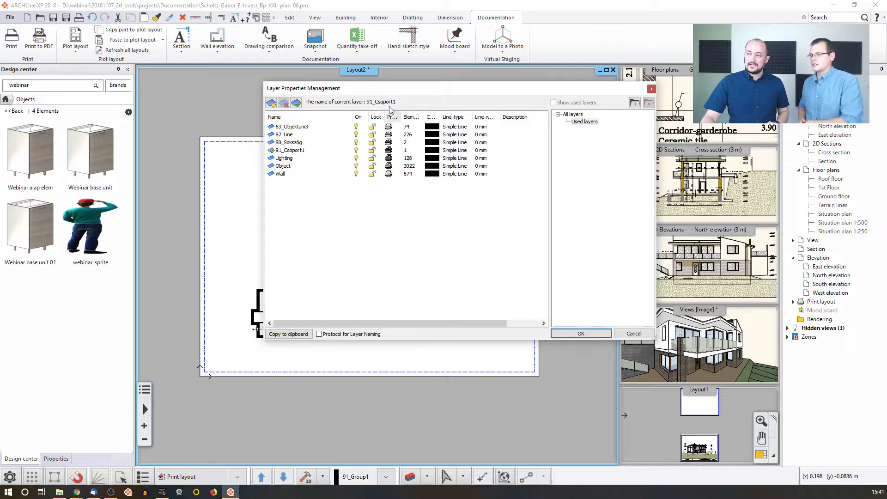
pyautogui.moveTo(428, 93); pyautogui.dragTo(490, 162)
pyautogui.click(741, 404)
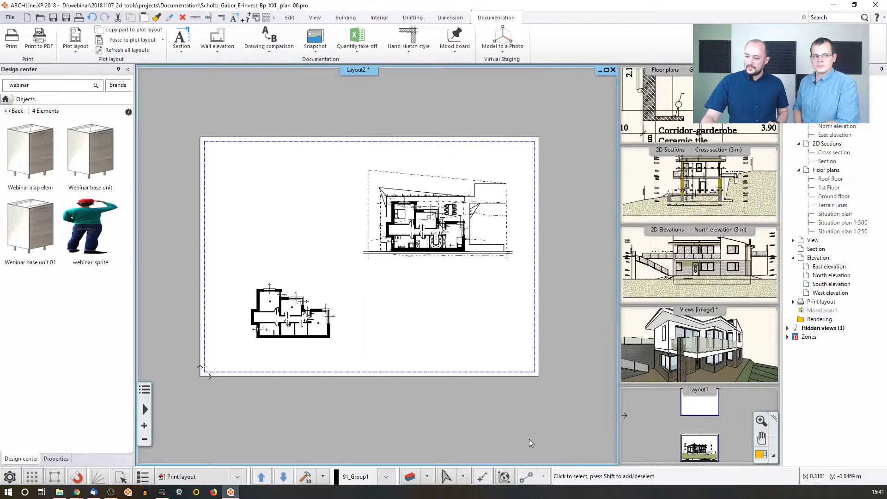
# Use Layer Walk on Layout2 to isolate the Wall layer, and finish with all listed layers visible
pyautogui.click(429, 476)
pyautogui.click(438, 424)
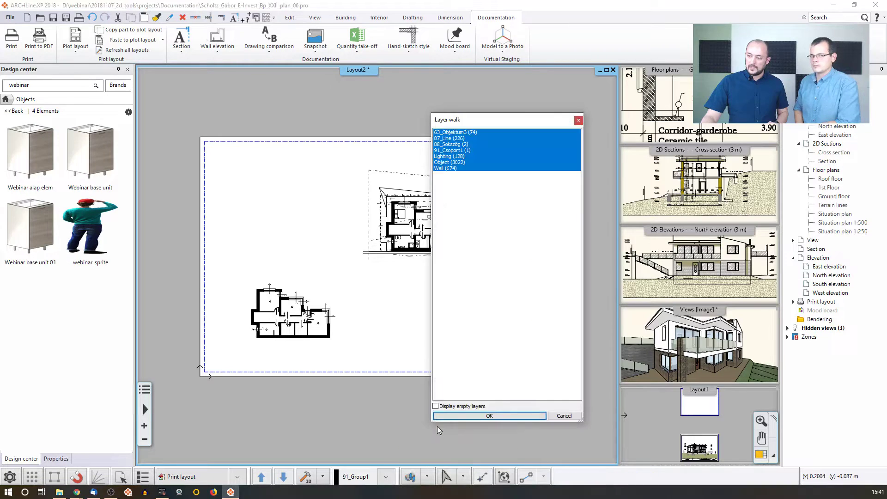
pyautogui.moveTo(484, 124); pyautogui.dragTo(573, 117)
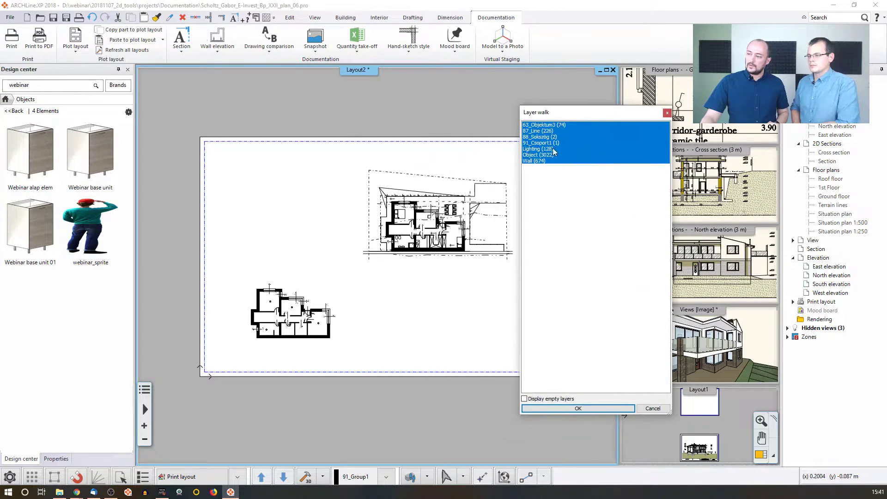
pyautogui.click(546, 162)
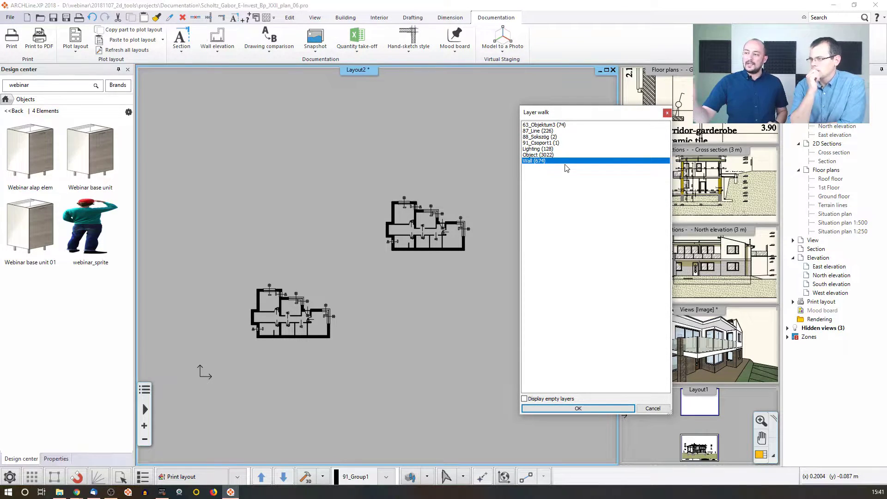
pyautogui.moveTo(563, 127); pyautogui.dragTo(559, 162)
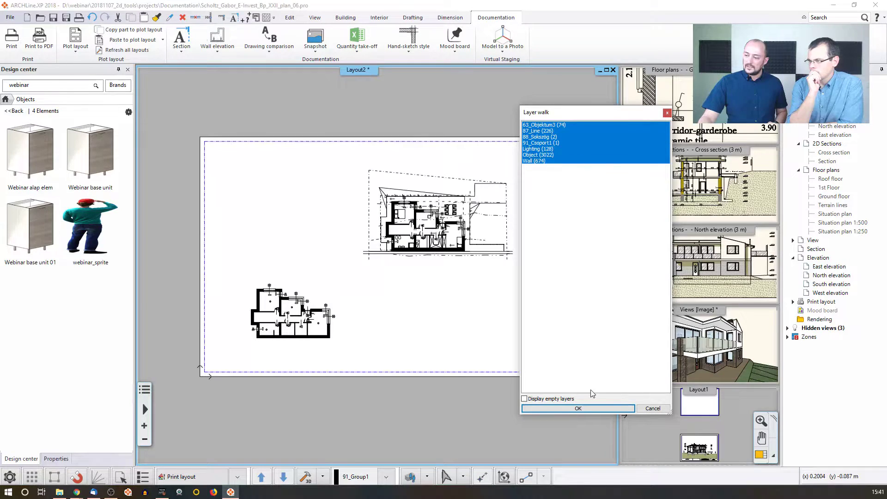
pyautogui.click(591, 407)
pyautogui.click(427, 477)
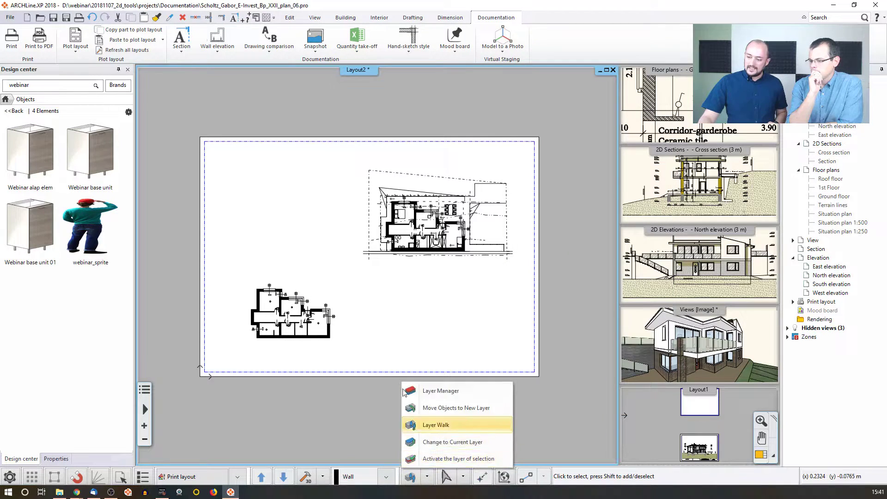
pyautogui.click(313, 327)
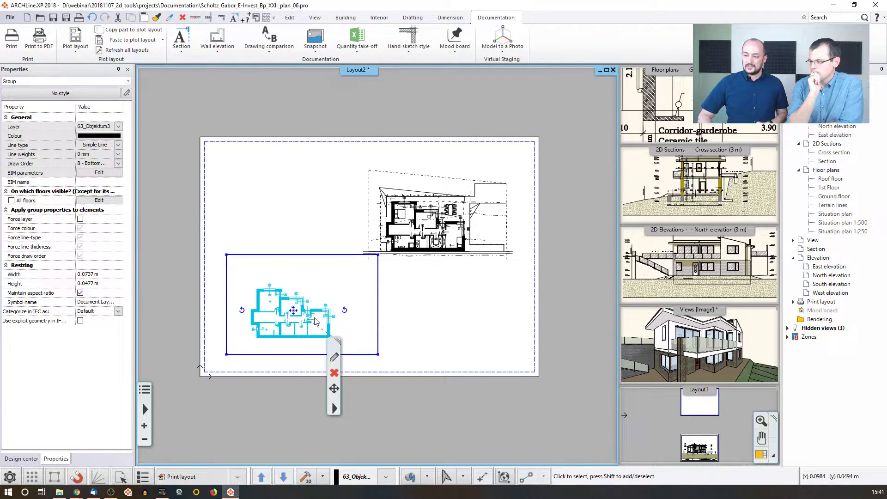
pyautogui.click(412, 432)
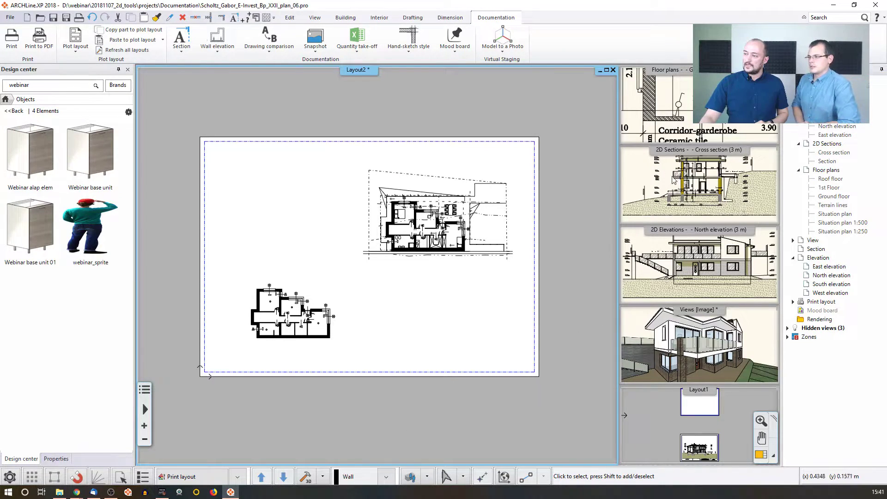
# Bring the Ground floor plan into the main view and make all its layers visible with Layer Walk
pyautogui.scroll(-3, 688, 117)
pyautogui.scroll(-3, 686, 116)
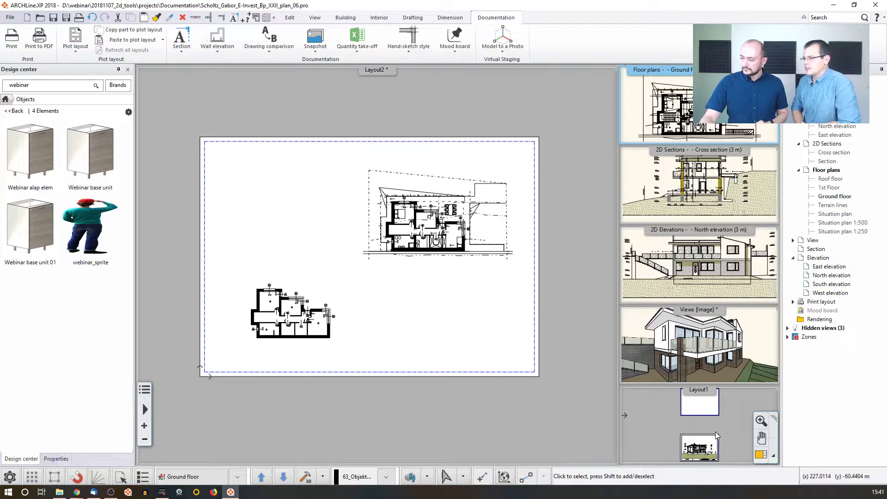
pyautogui.click(760, 455)
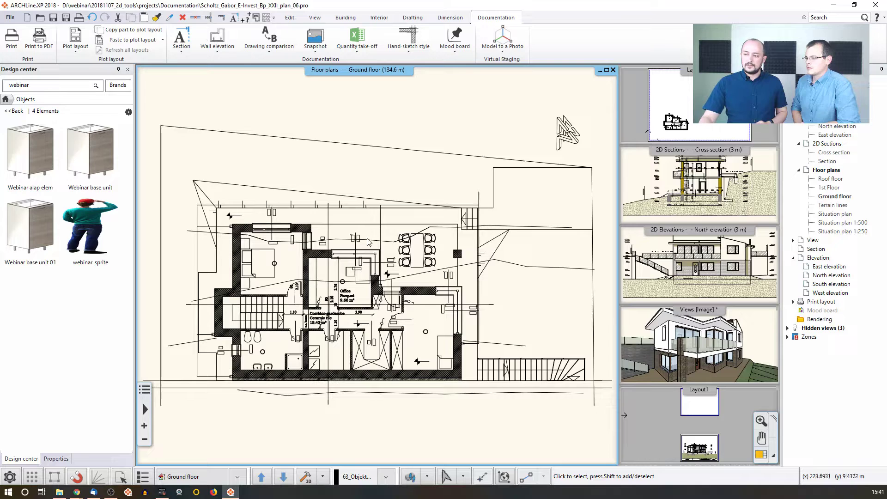
pyautogui.click(410, 478)
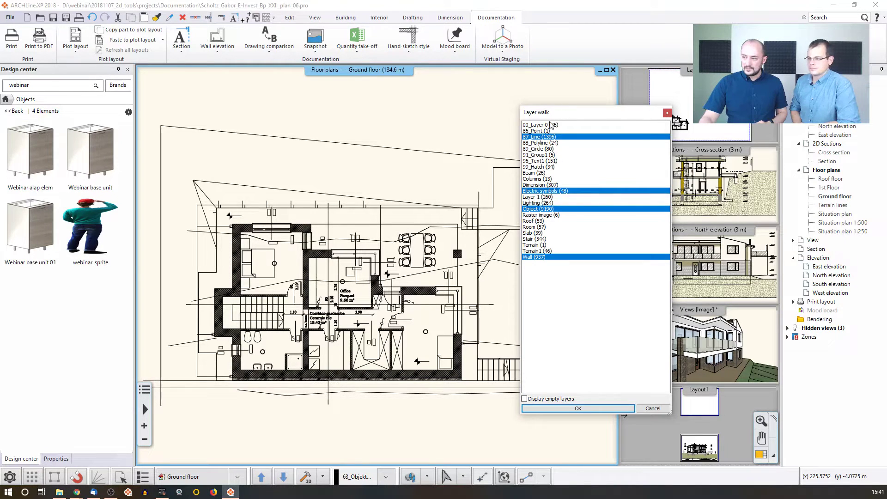
pyautogui.moveTo(539, 125); pyautogui.dragTo(546, 277)
pyautogui.click(550, 409)
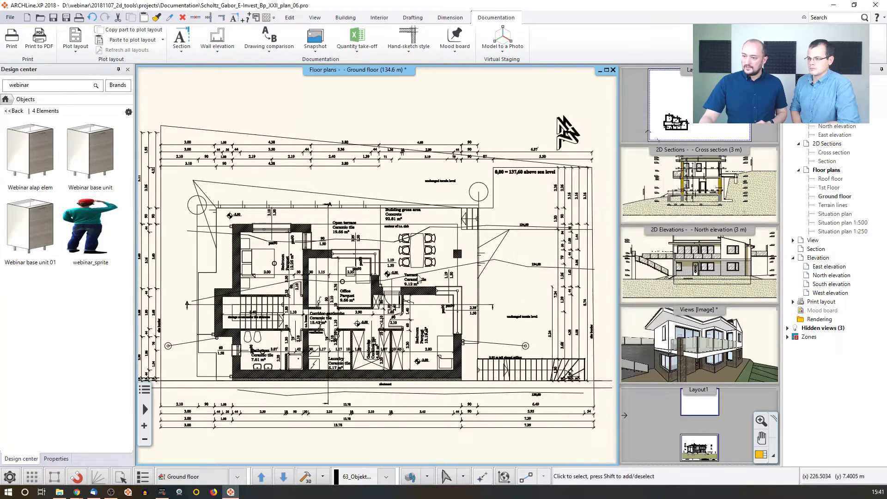
# Open the properties of the 2.40⁵ length dimension above the ground floor plan and set its format to DIN
pyautogui.moveTo(394, 235)
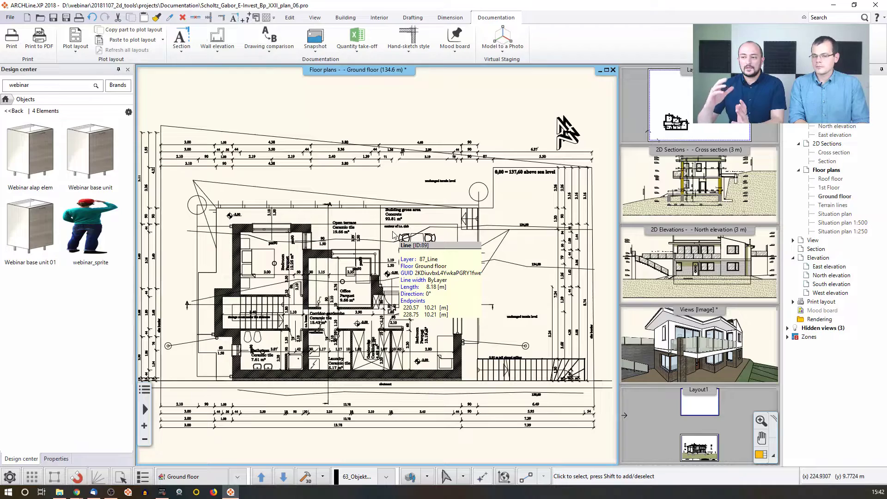
pyautogui.scroll(2, 387, 249)
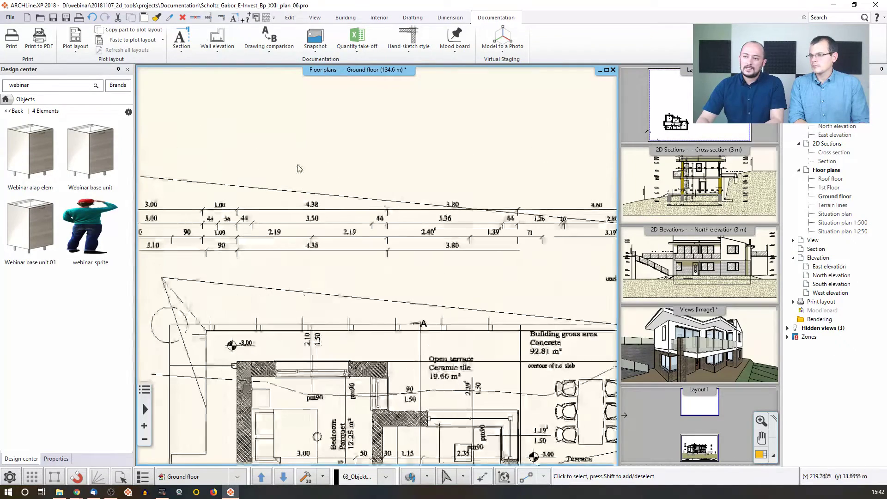
pyautogui.scroll(3, 386, 250)
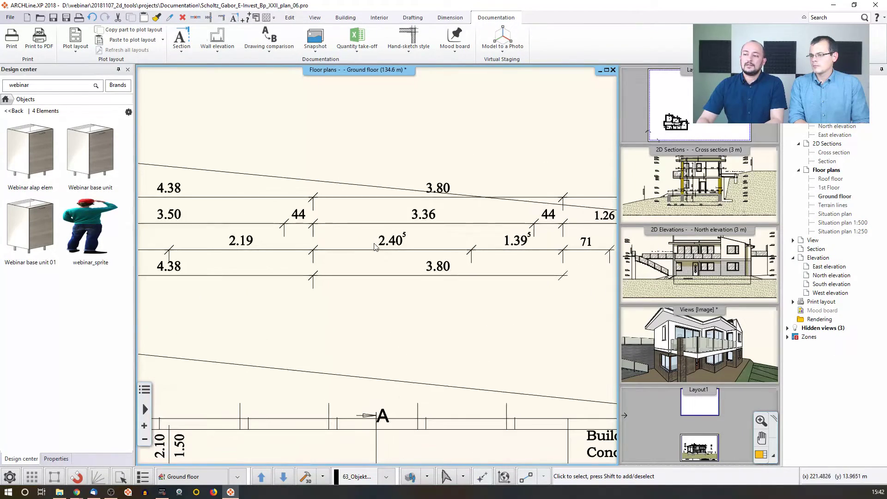
pyautogui.moveTo(416, 246)
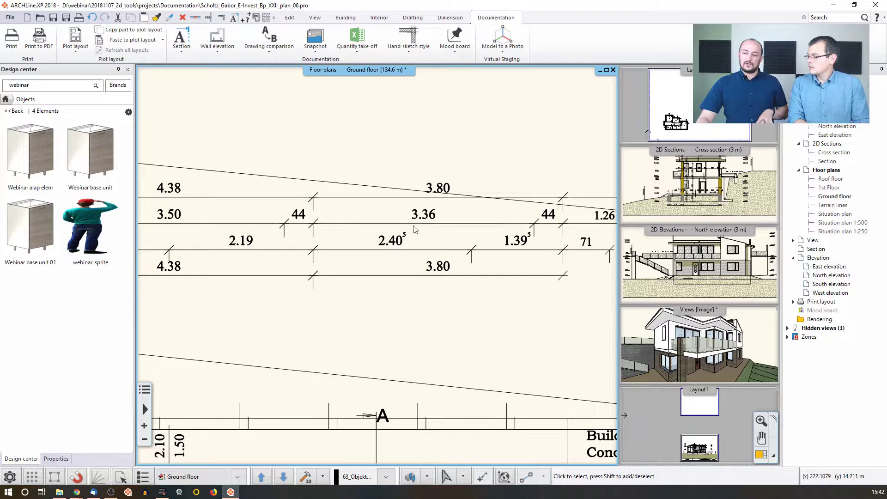
pyautogui.click(398, 248)
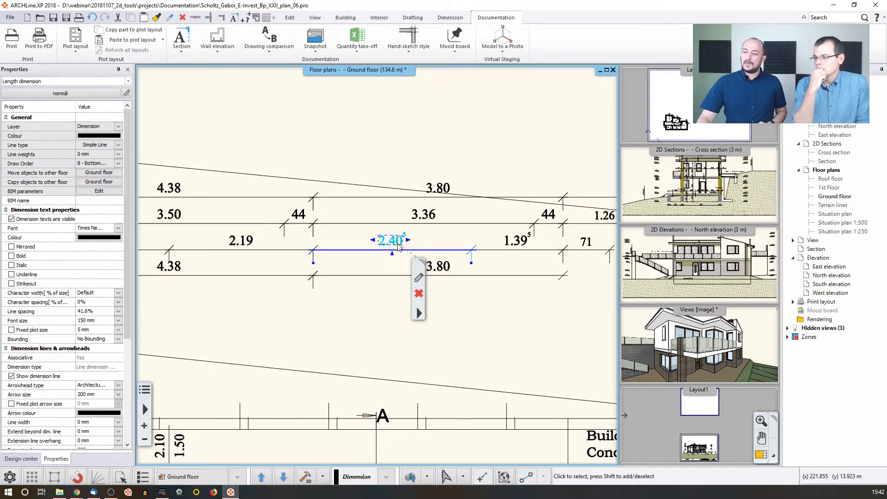
pyautogui.click(419, 277)
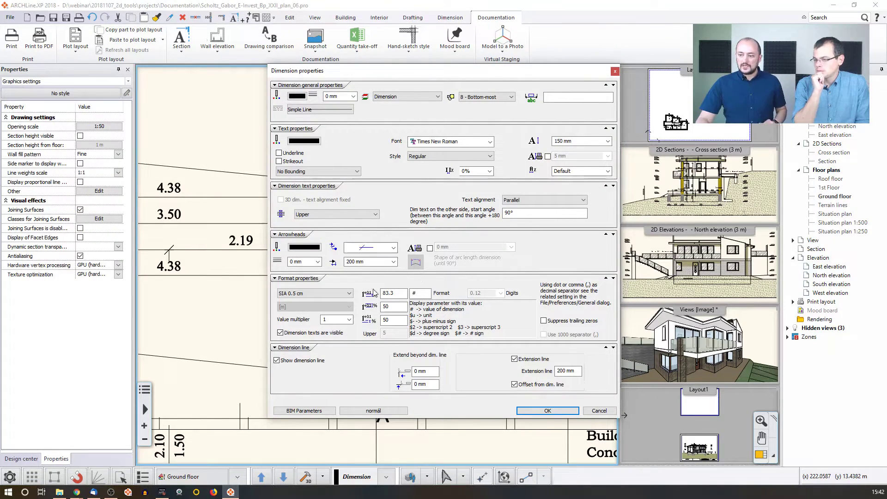
pyautogui.click(285, 294)
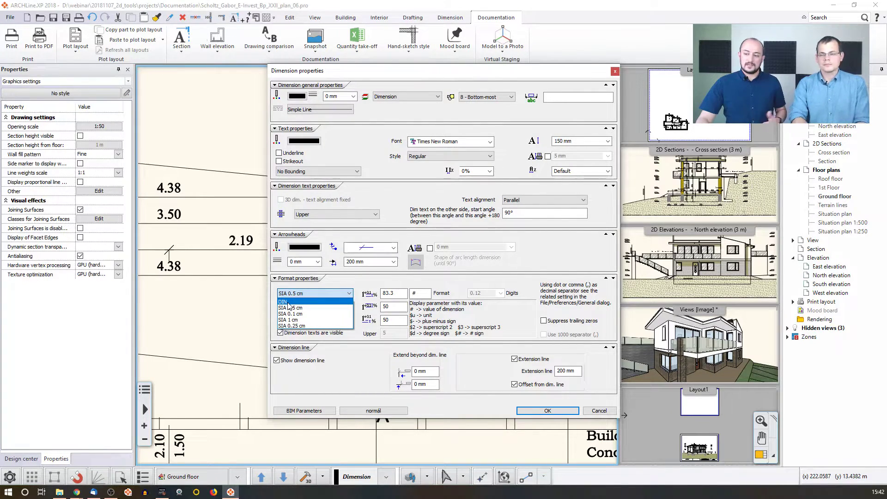
pyautogui.click(289, 302)
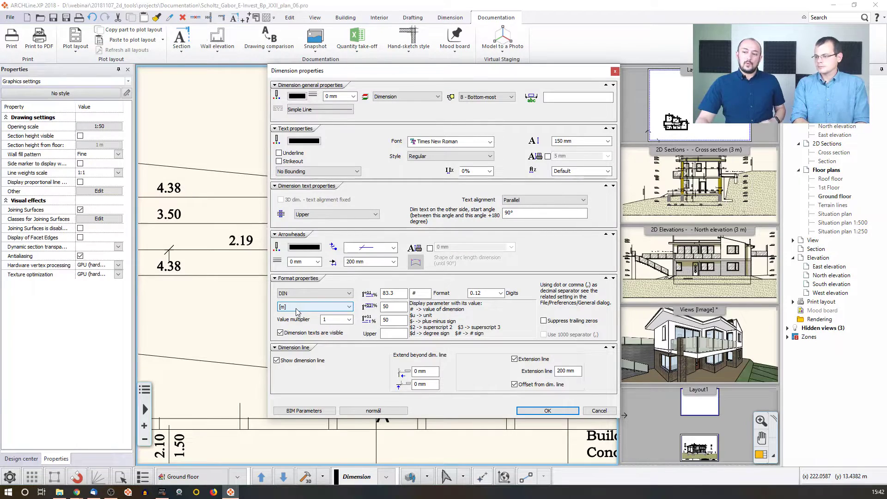
pyautogui.moveTo(356, 70); pyautogui.dragTo(537, 42)
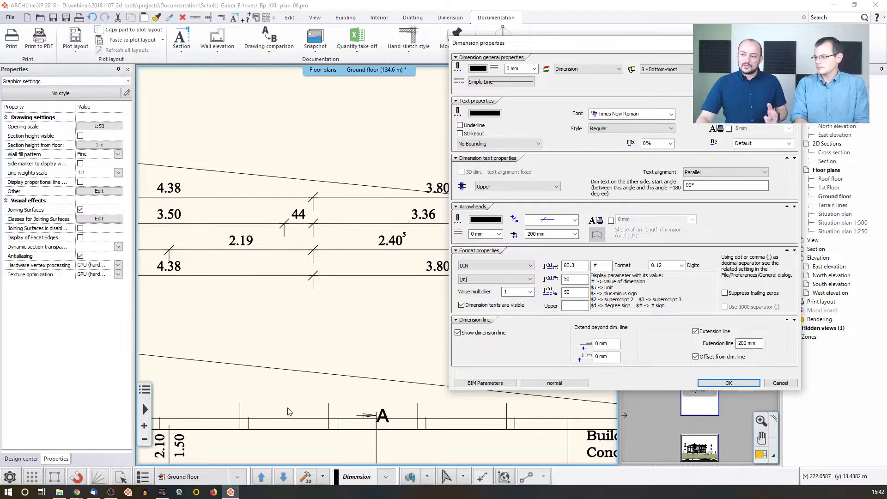
pyautogui.moveTo(534, 45); pyautogui.dragTo(469, 34)
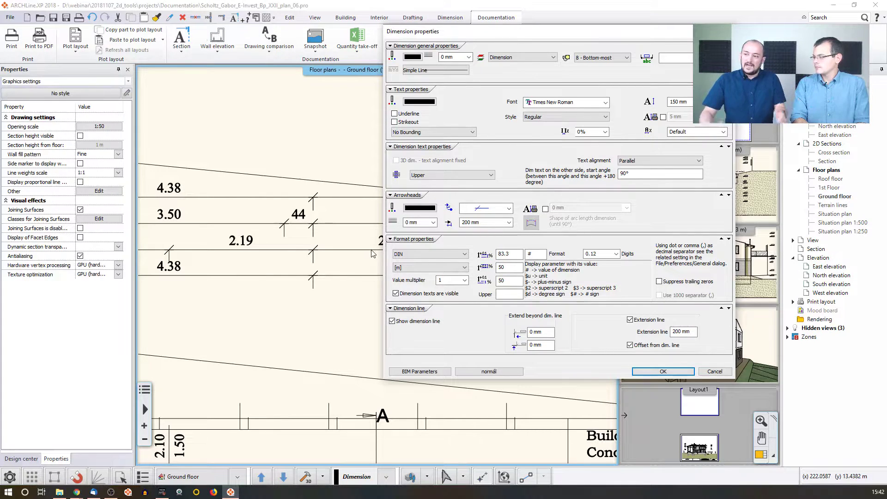
# Set the dimension's unit to cm and its number format to 0 decimals, and apply the changes
pyautogui.click(419, 268)
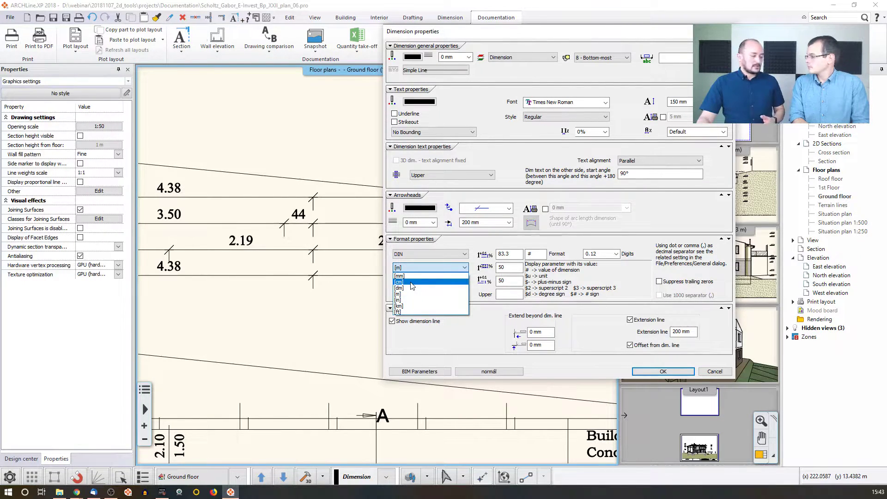
pyautogui.click(411, 282)
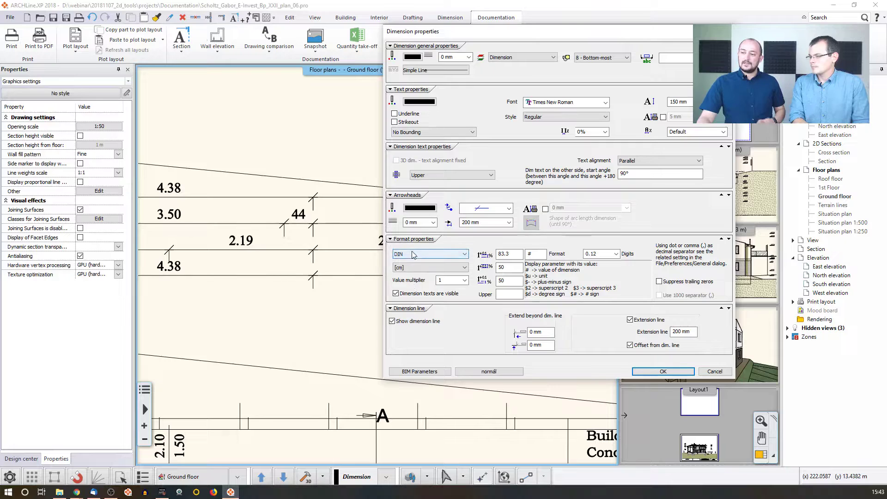
pyautogui.click(617, 254)
pyautogui.click(596, 263)
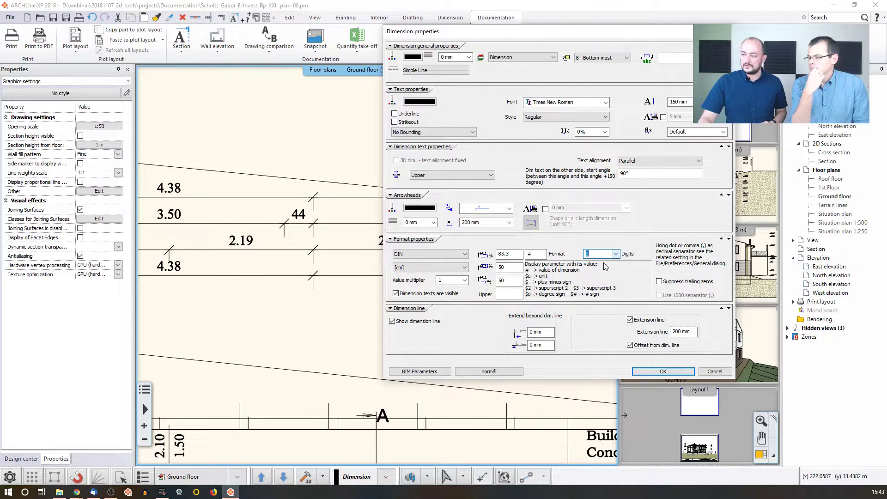
pyautogui.click(657, 372)
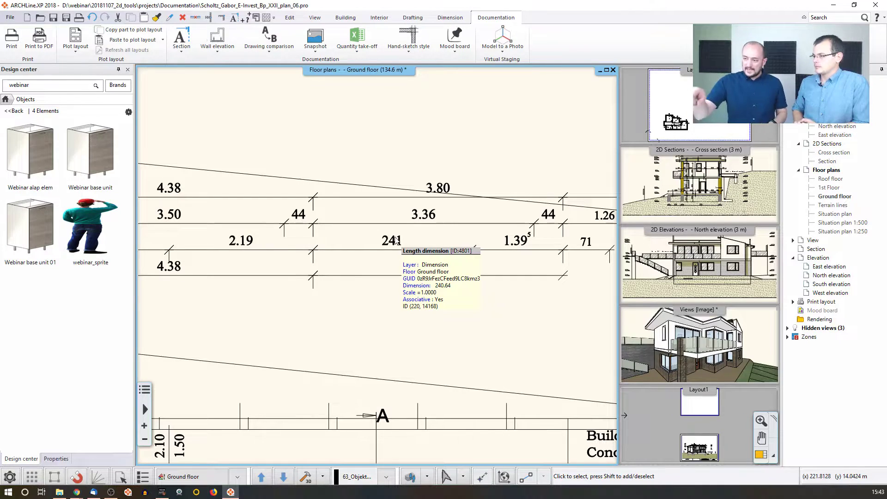
# Save the edited dimension's settings as a new style named "webinar dimension" and apply it to that dimension
pyautogui.click(417, 247)
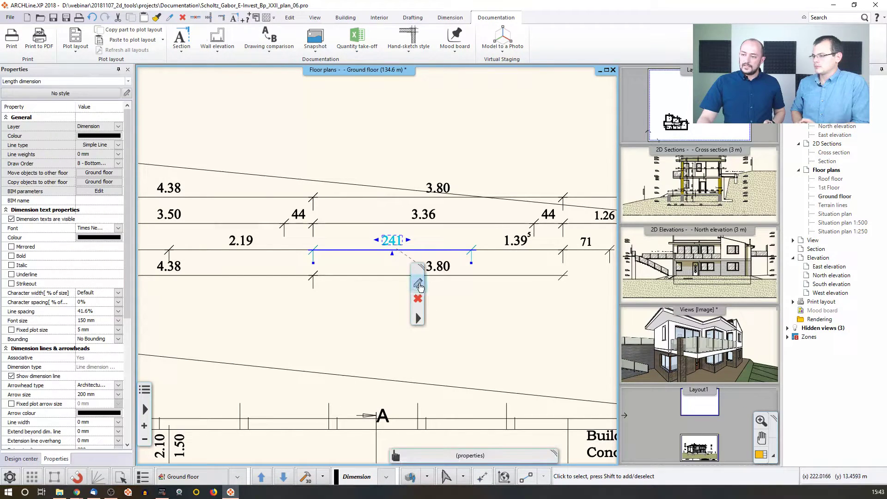
pyautogui.click(417, 283)
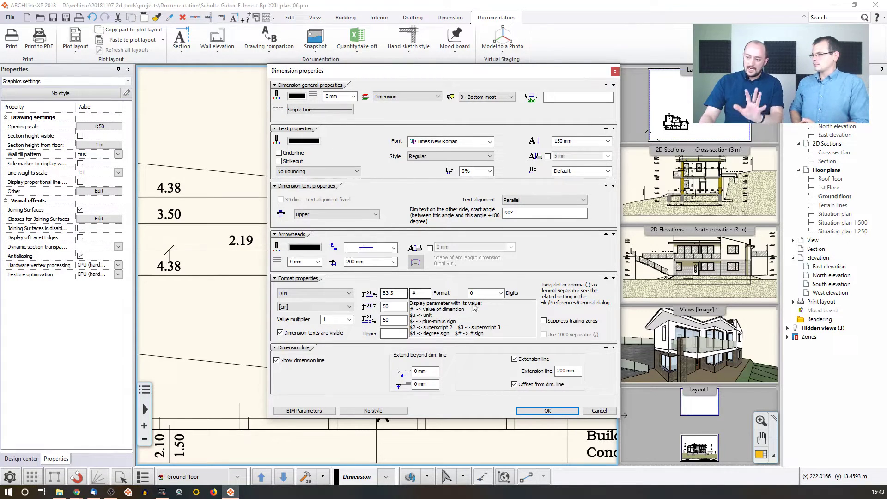
pyautogui.click(374, 410)
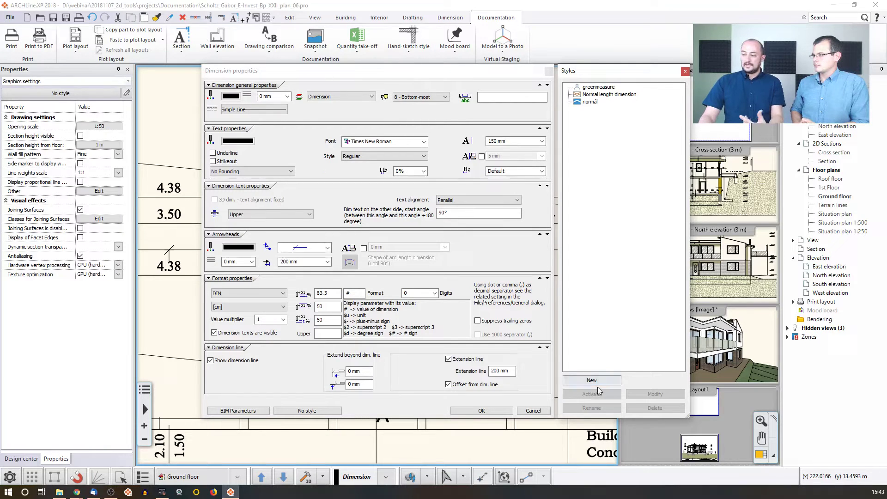
pyautogui.click(594, 383)
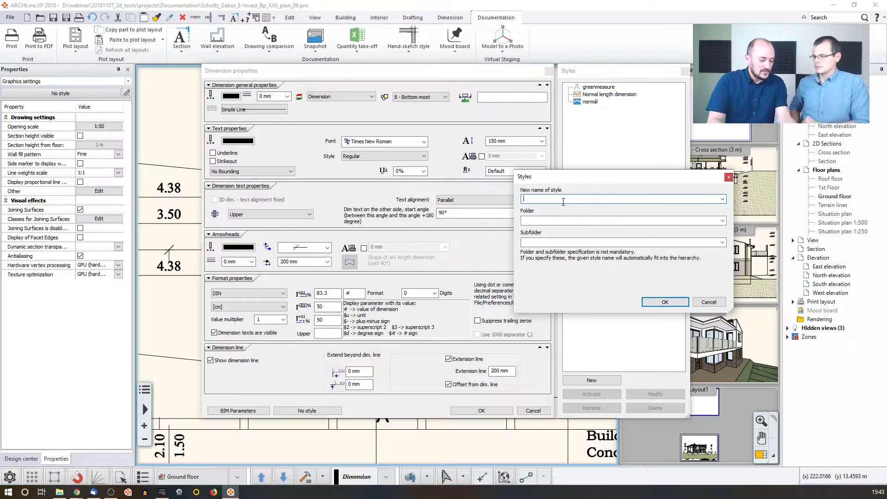
pyautogui.write('webinar')
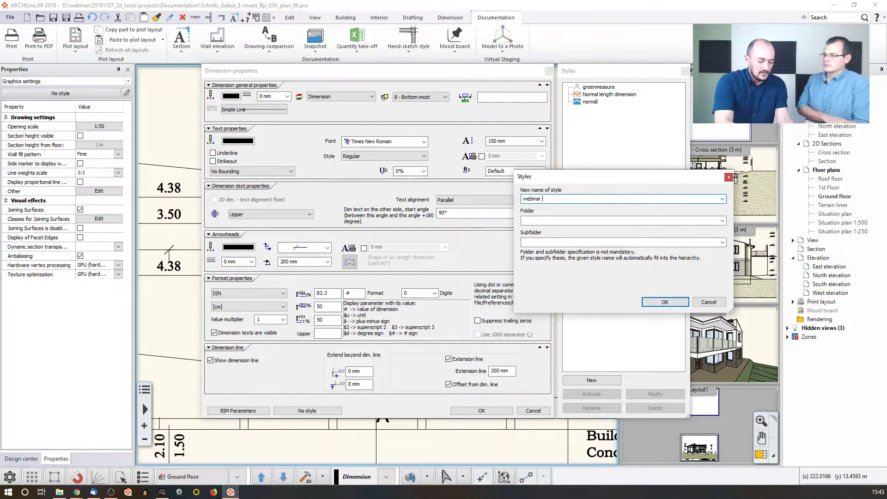
pyautogui.write(' dimens')
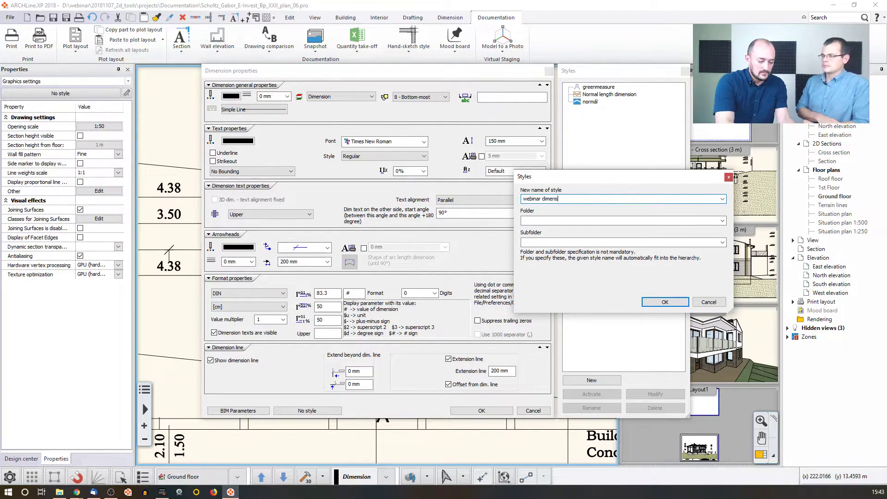
pyautogui.write('ion')
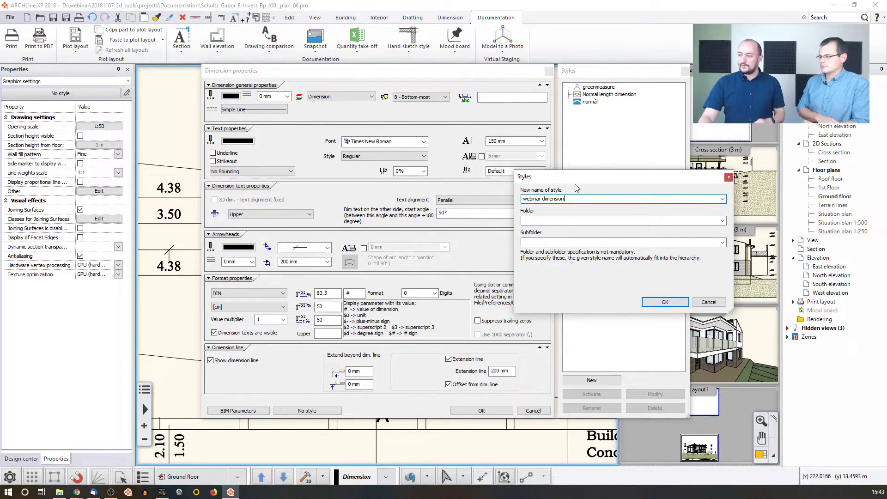
pyautogui.click(662, 304)
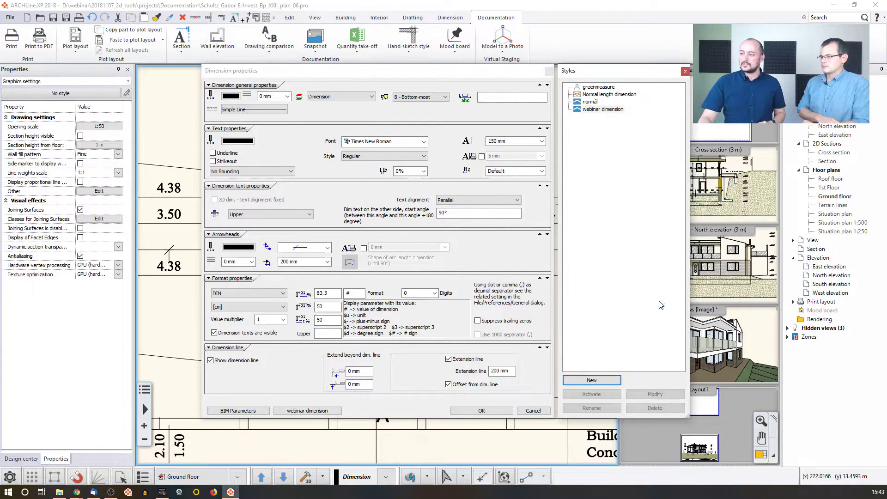
pyautogui.click(597, 110)
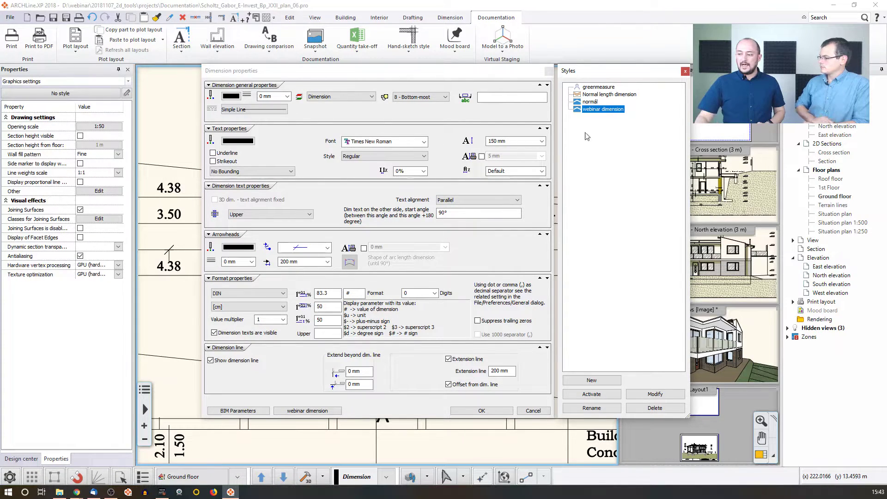
pyautogui.click(482, 411)
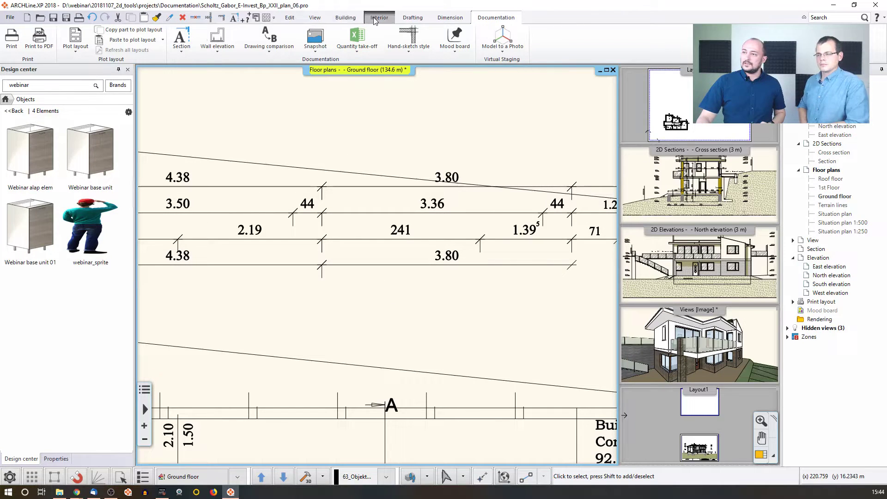
# Dimension the length of the bedroom's outer wall from its corner to the window using the "webinar dimension" style, placing the dimension above the wall
pyautogui.click(447, 17)
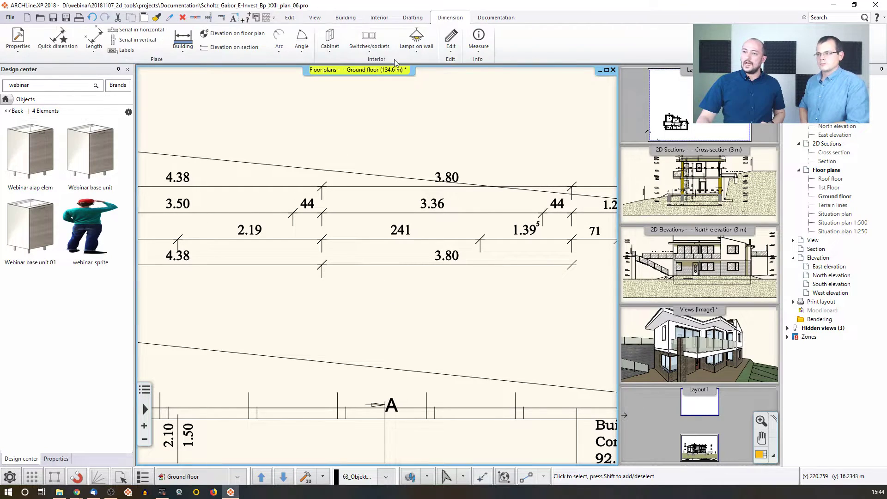
pyautogui.click(97, 49)
pyautogui.click(109, 65)
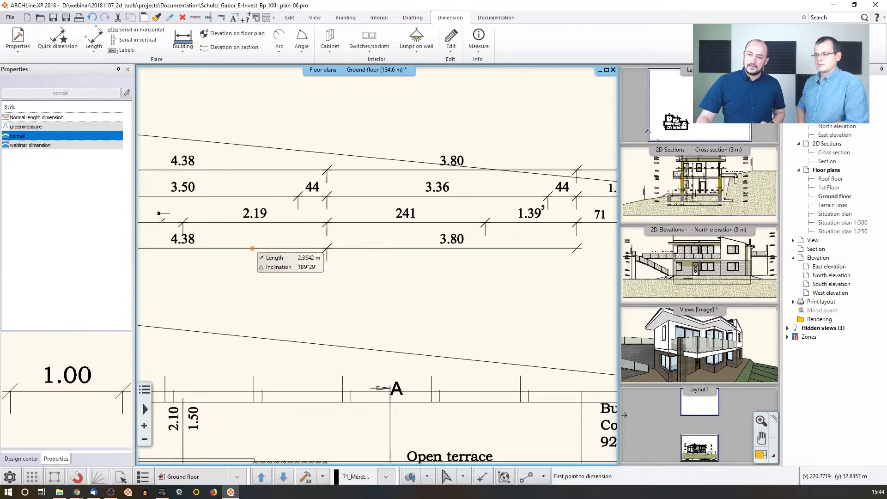
pyautogui.click(30, 145)
pyautogui.moveTo(248, 308); pyautogui.dragTo(447, 80, button='middle')
pyautogui.click(237, 234)
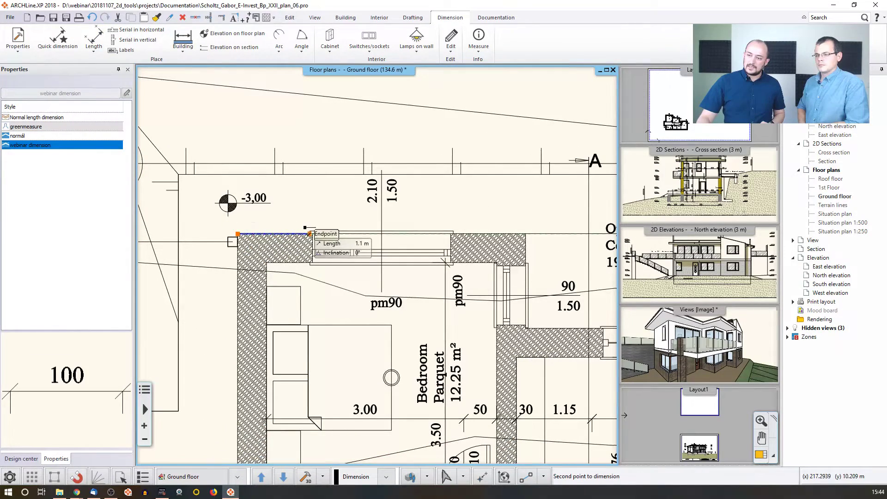
pyautogui.click(310, 234)
pyautogui.click(305, 123)
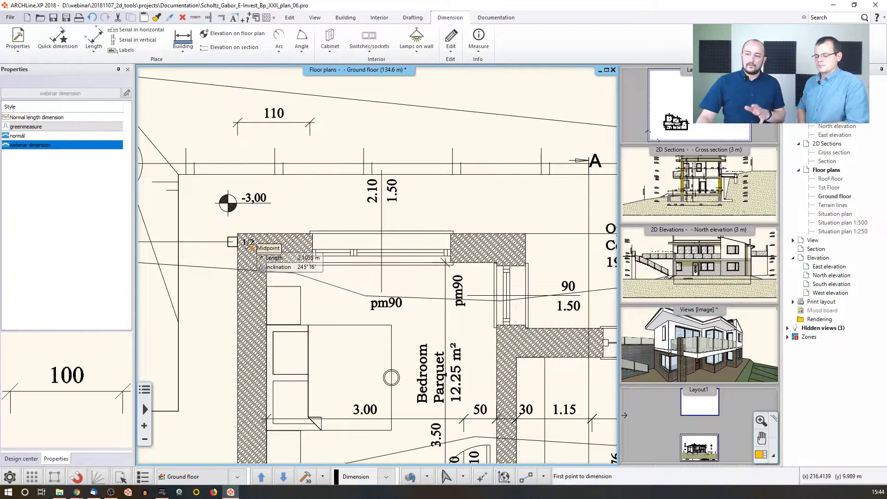
# Add a vertical length dimension for the small square element outside the bedroom wall corner and end dimensioning
pyautogui.moveTo(252, 248); pyautogui.dragTo(361, 247, button='middle')
pyautogui.click(337, 236)
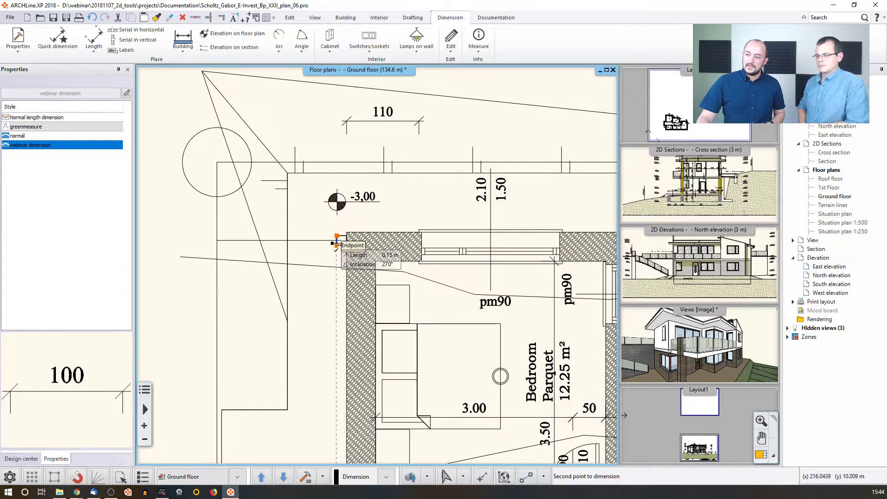
pyautogui.click(337, 243)
pyautogui.click(196, 242)
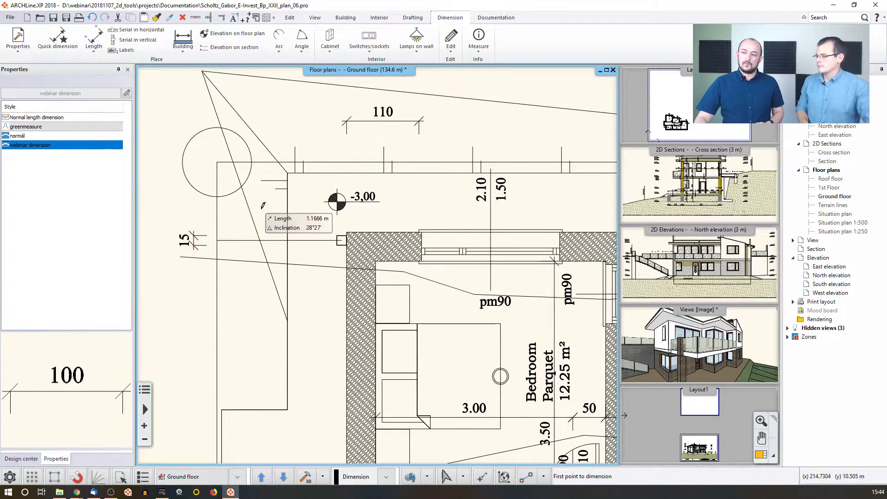
pyautogui.press('Escape')
# Select the element by properties with the criterion ID, the operator Equal and the value 569
pyautogui.moveTo(314, 165)
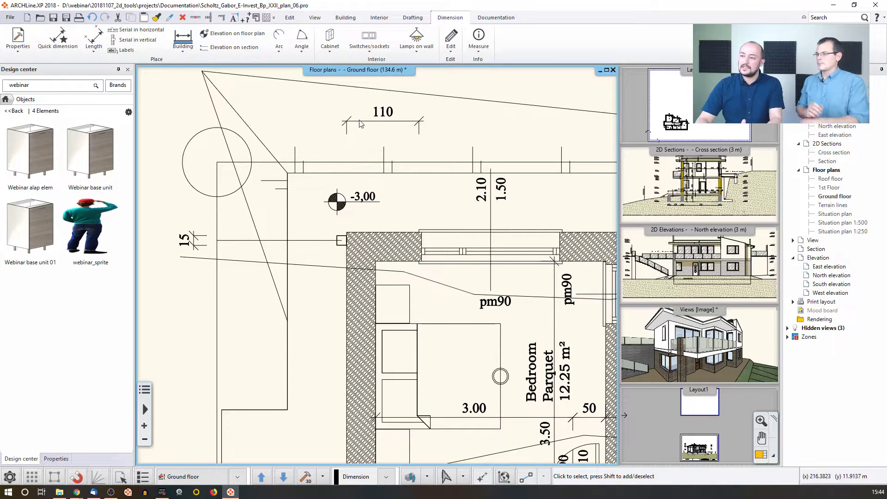
pyautogui.moveTo(361, 124)
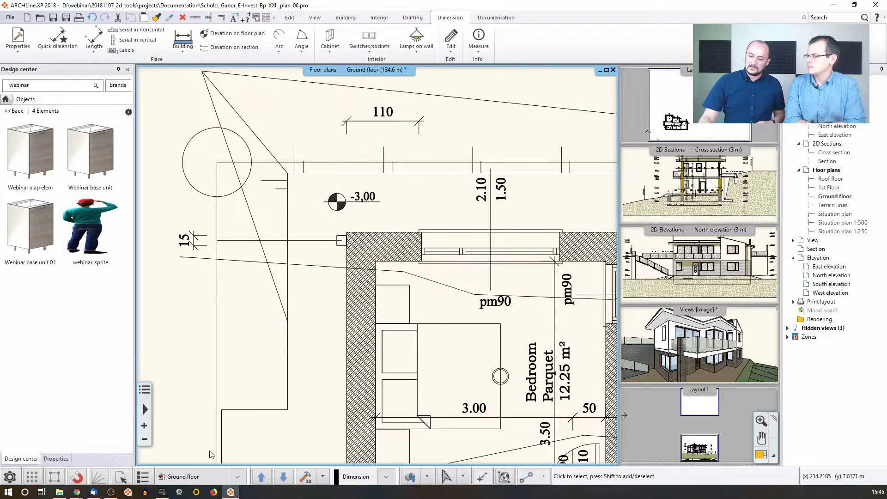
pyautogui.click(122, 477)
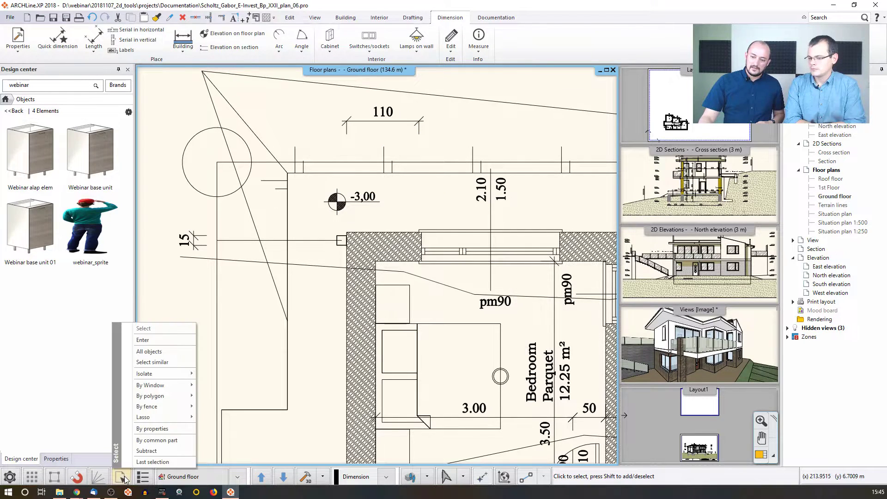
pyautogui.click(154, 429)
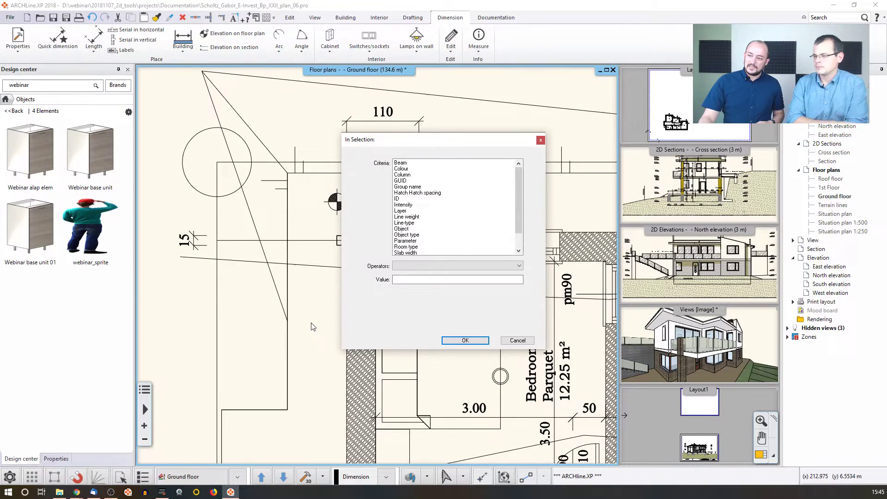
pyautogui.click(406, 199)
pyautogui.click(410, 280)
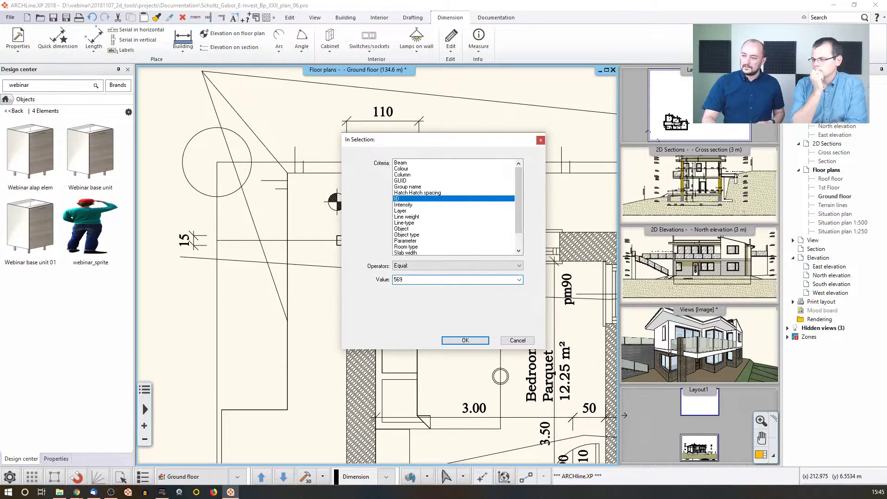
pyautogui.press('Return')
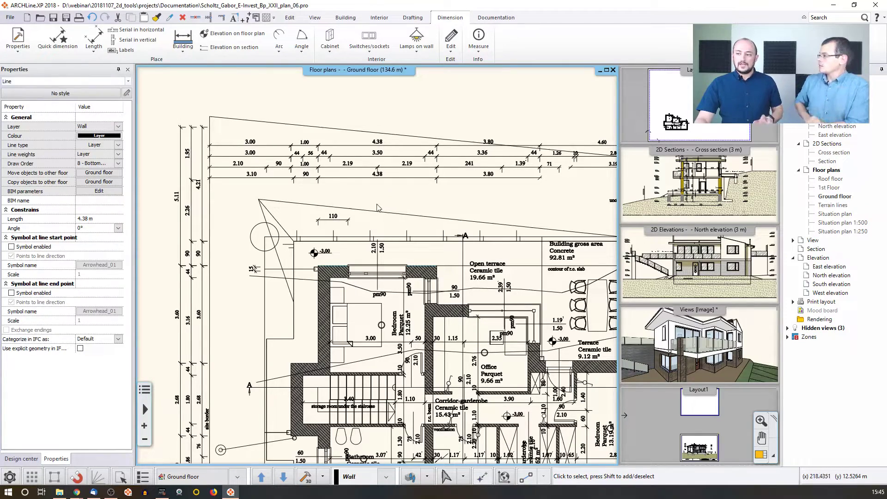
# Convert the length dimension between the bedroom's outer corner and the window to a non-associative dimension
pyautogui.scroll(3, 351, 225)
pyautogui.scroll(1, 344, 228)
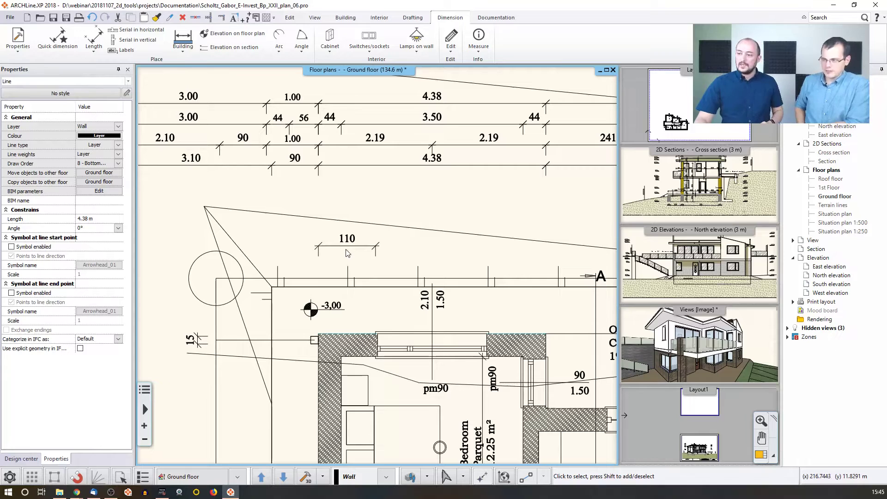
pyautogui.click(351, 248)
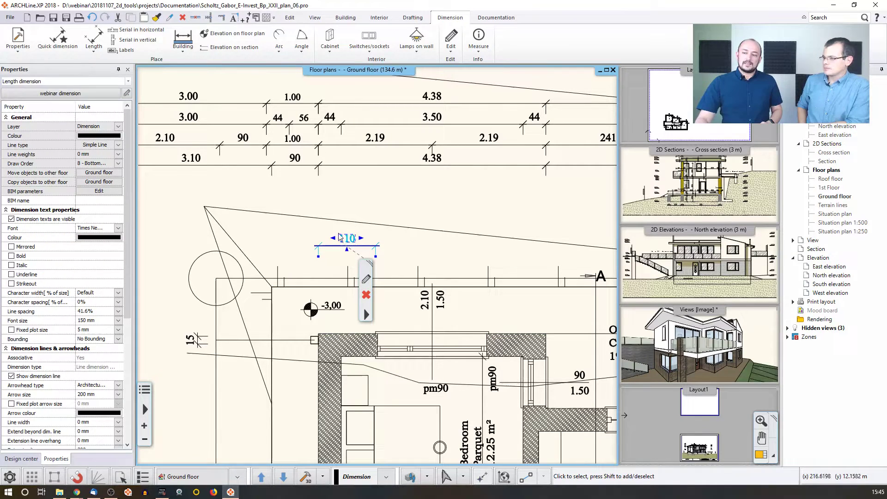
pyautogui.click(398, 202)
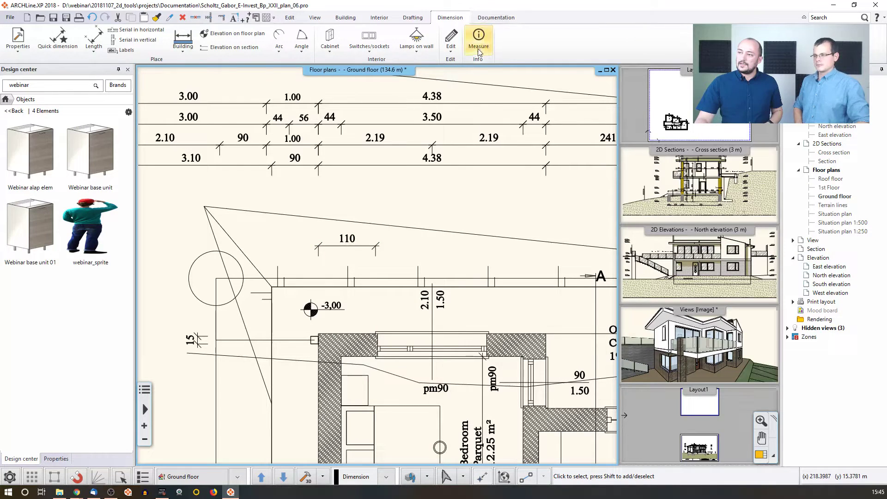
pyautogui.click(451, 41)
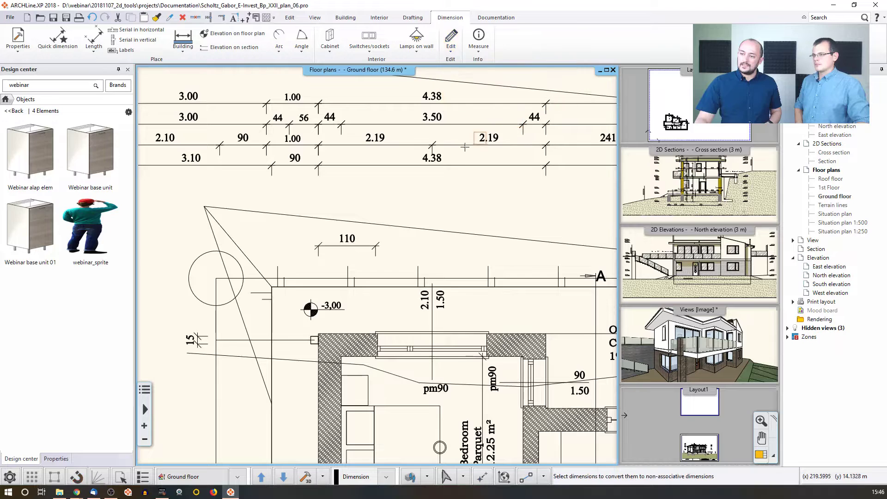
pyautogui.click(556, 101)
pyautogui.click(336, 247)
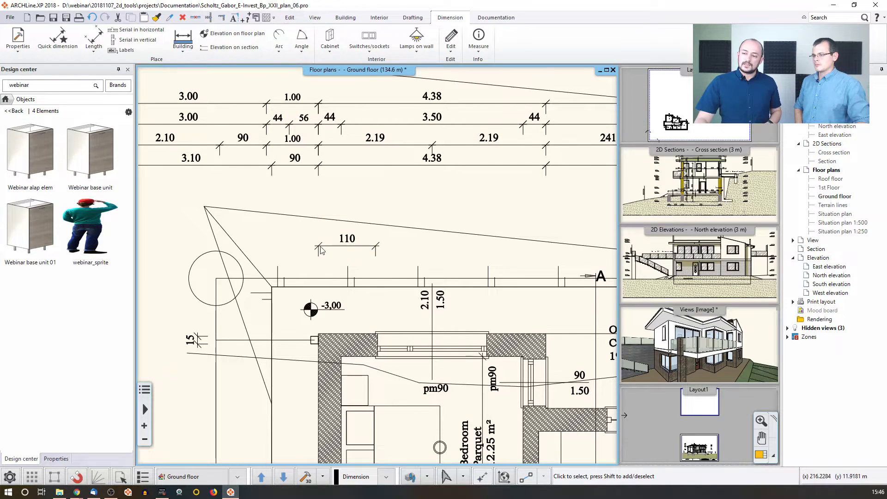
pyautogui.moveTo(322, 250)
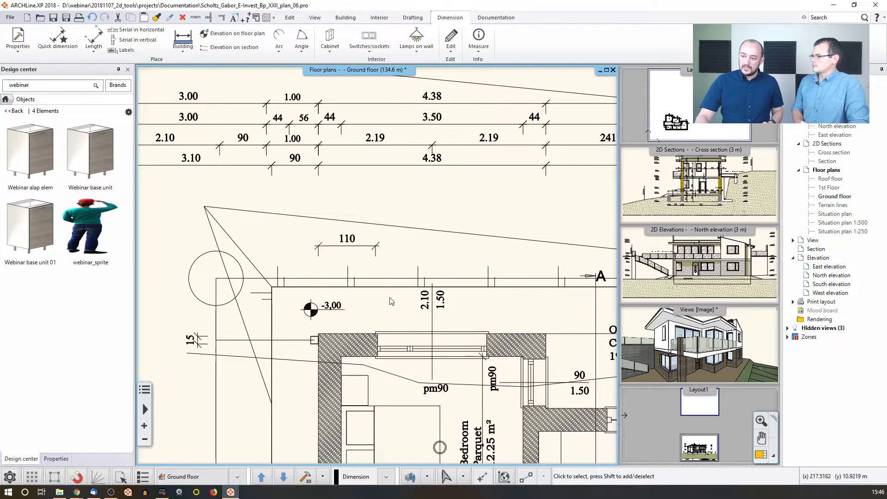
# Set the bedroom window's distance from the adjacent inner wall corner to 0.4 m and undo the change
pyautogui.moveTo(393, 307); pyautogui.dragTo(375, 304, button='middle')
pyautogui.click(393, 336)
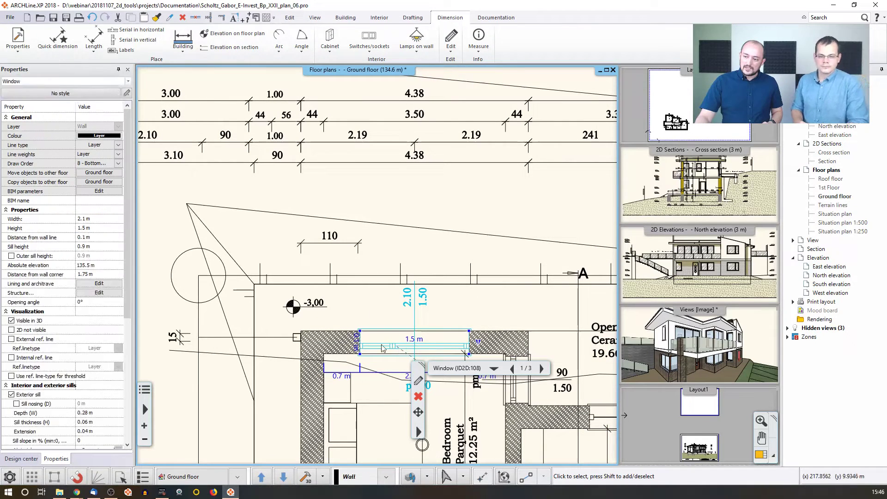
pyautogui.click(342, 377)
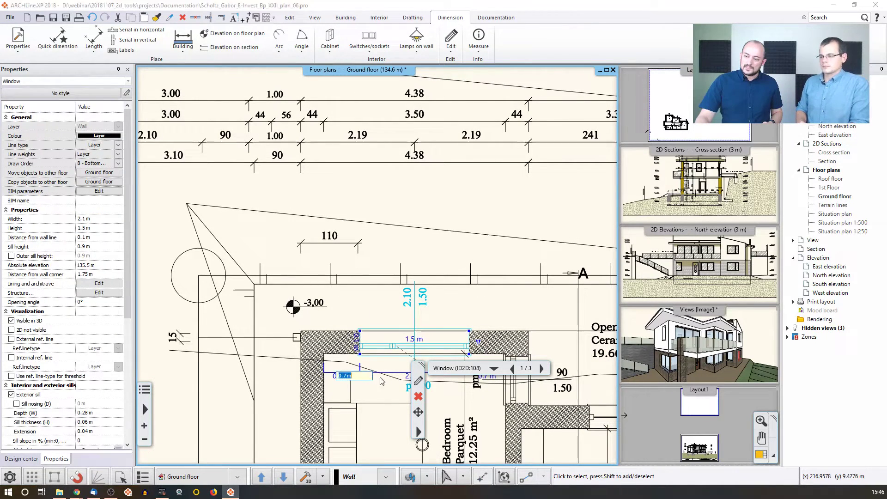
pyautogui.write('0,4')
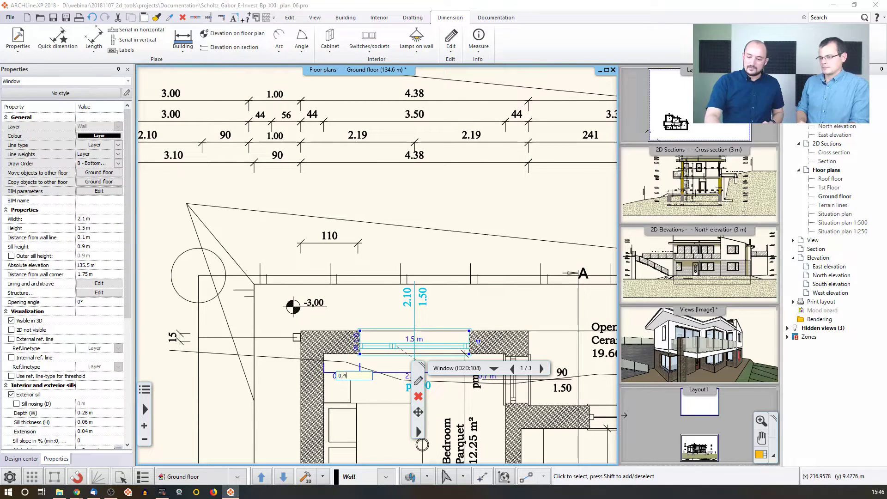
pyautogui.press('Return')
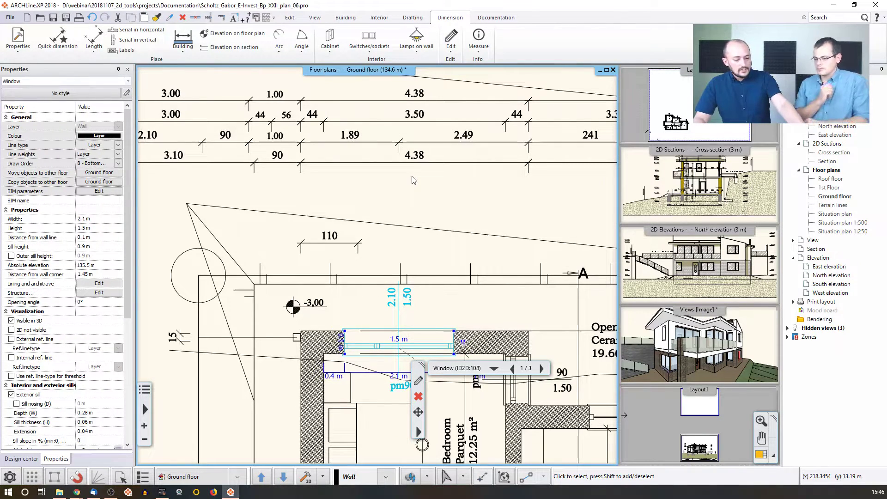
pyautogui.hotkey('ctrl', 'z')
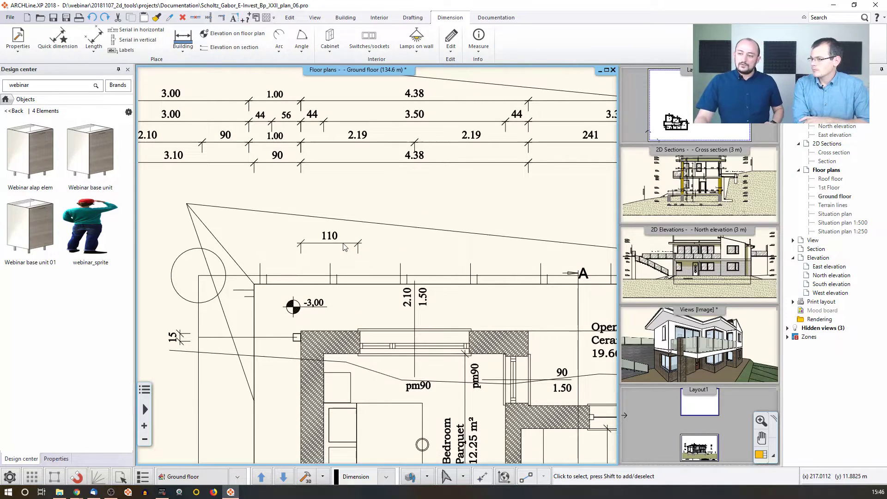
# Examine the non-associative dimension's tooltip and the Tooltip enabled option in the Cursor and marker settings
pyautogui.moveTo(345, 248)
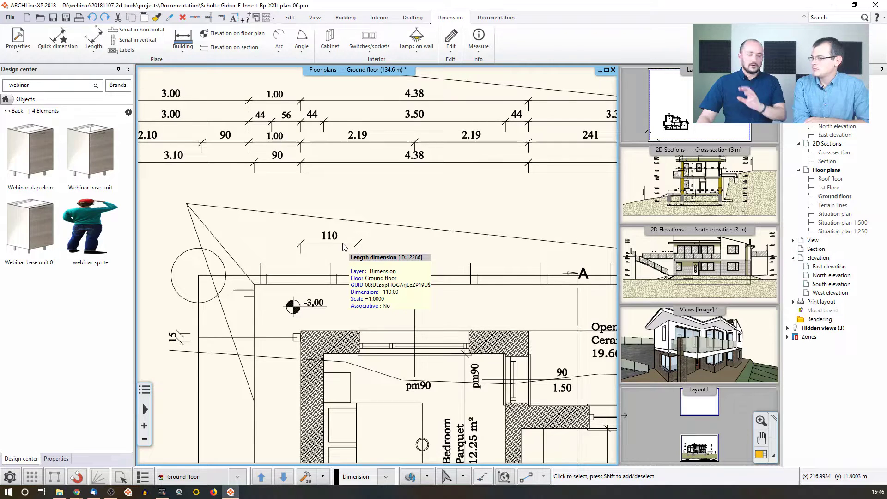
pyautogui.click(10, 476)
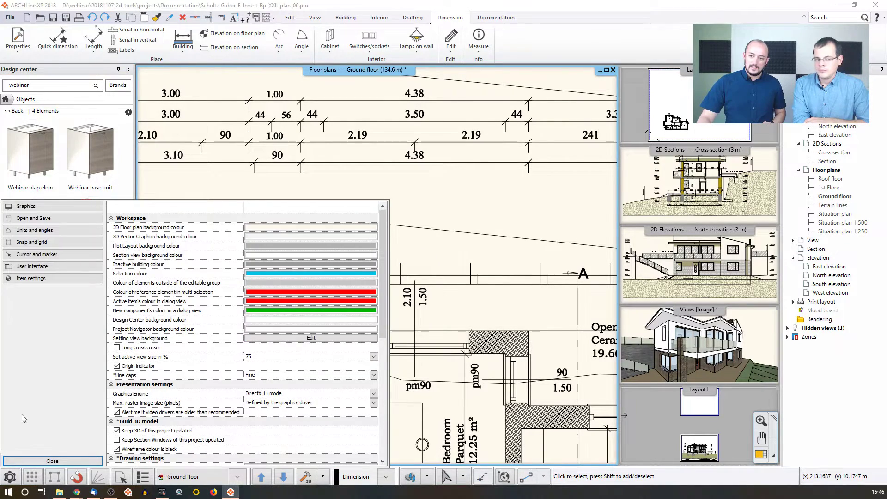
pyautogui.click(42, 255)
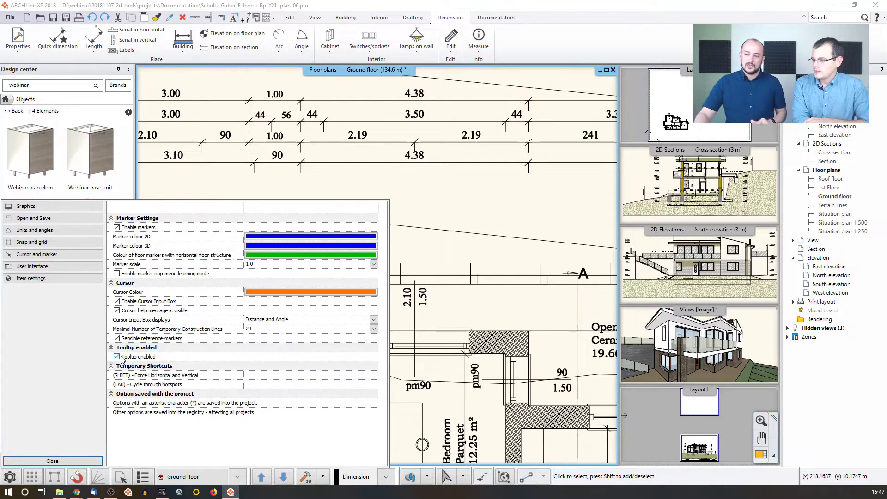
pyautogui.click(52, 461)
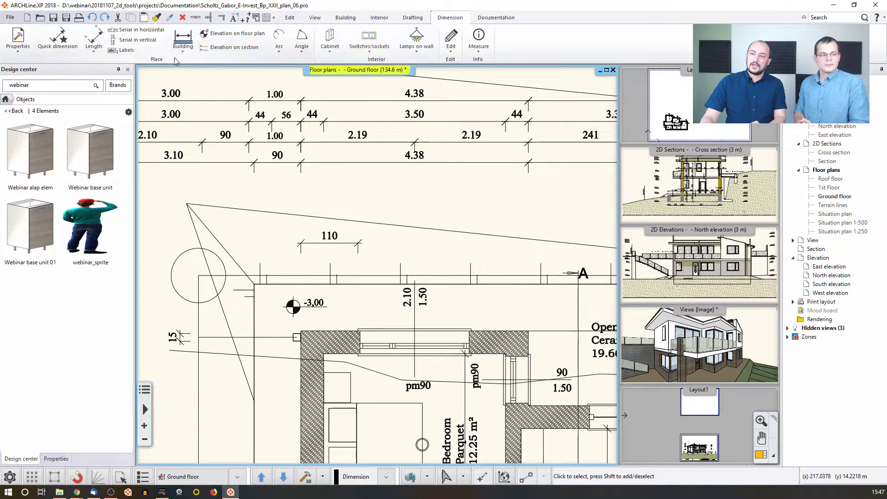
# Examine the management commands, such as Export and Import, for the "webinar dimension" style of the Length dimension
pyautogui.click(94, 44)
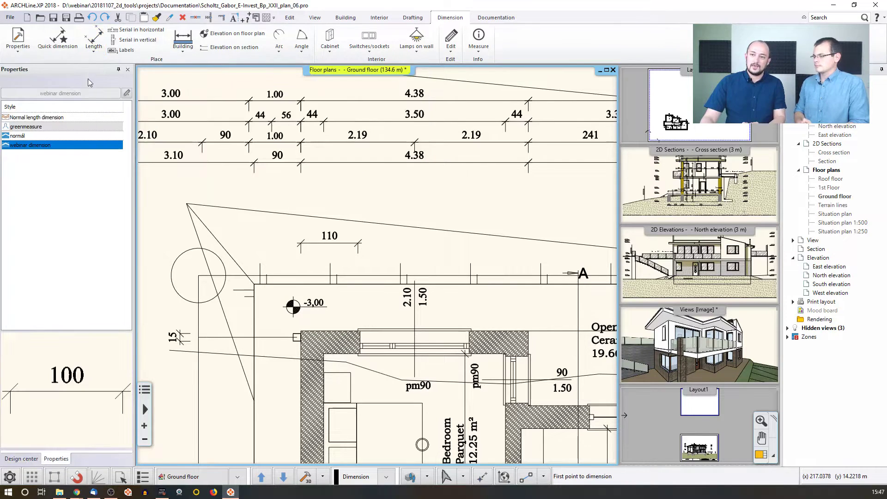
pyautogui.rightClick(23, 149)
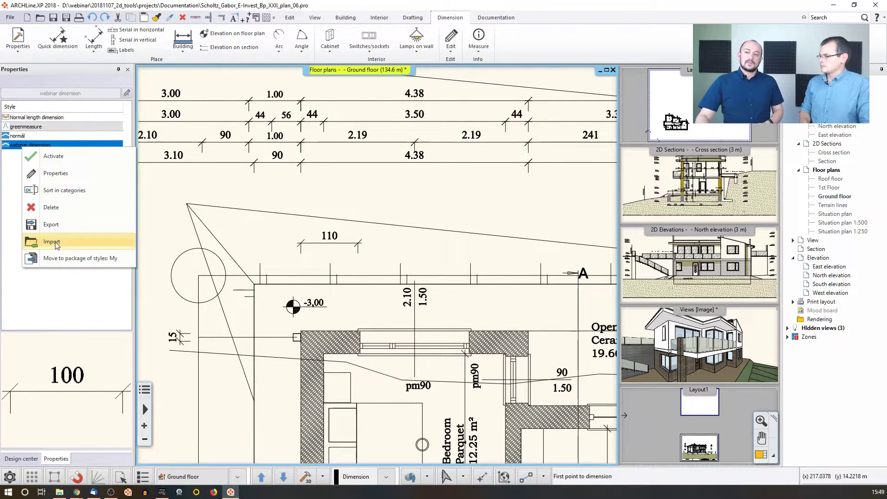
pyautogui.press('Escape')
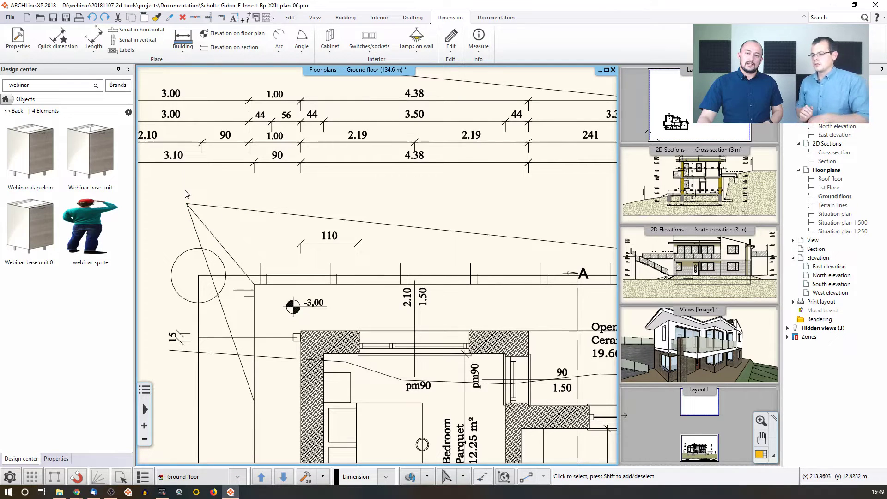
# Browse the Other category of the 3D Warehouse group in the Design center's object catalog
pyautogui.moveTo(82, 169)
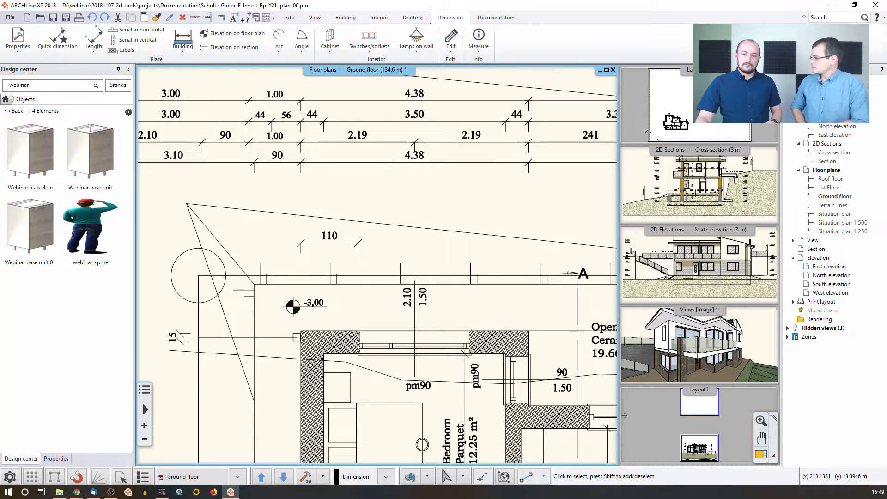
pyautogui.click(5, 100)
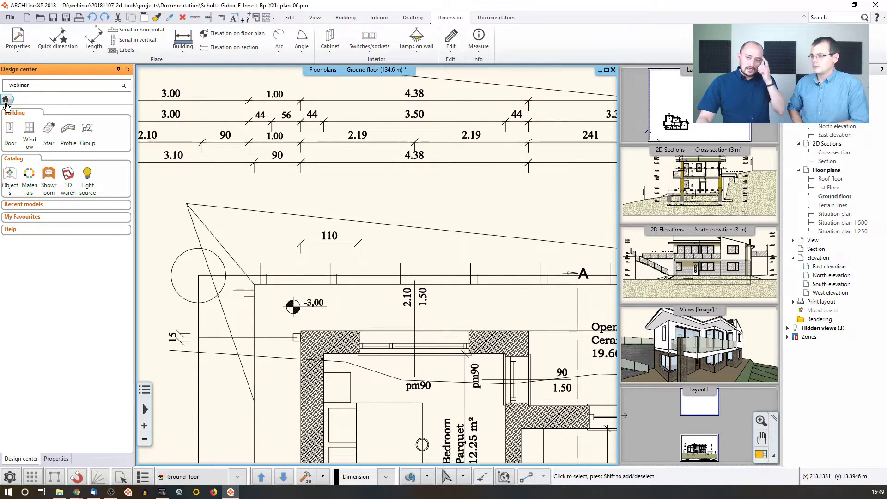
pyautogui.click(10, 174)
pyautogui.click(37, 159)
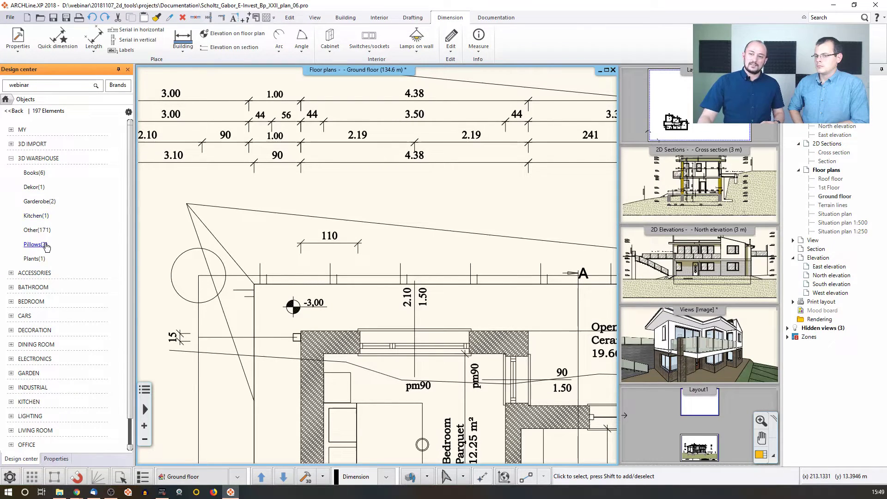
pyautogui.click(37, 229)
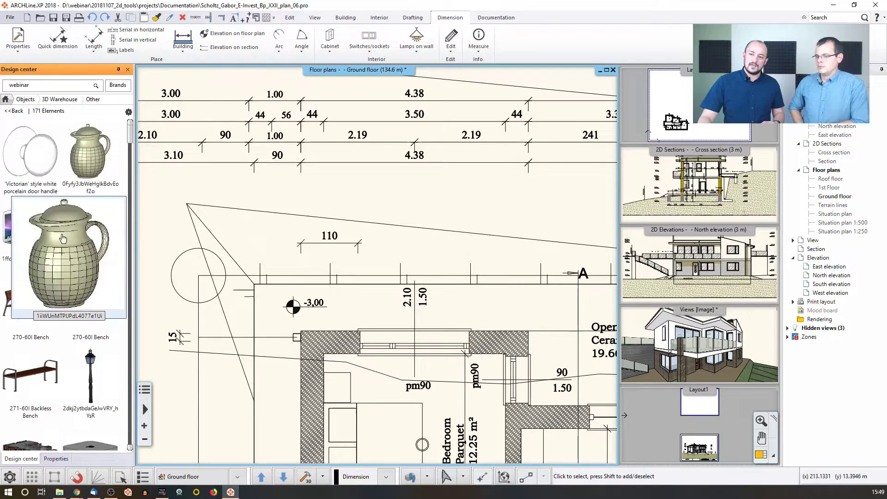
pyautogui.moveTo(83, 302)
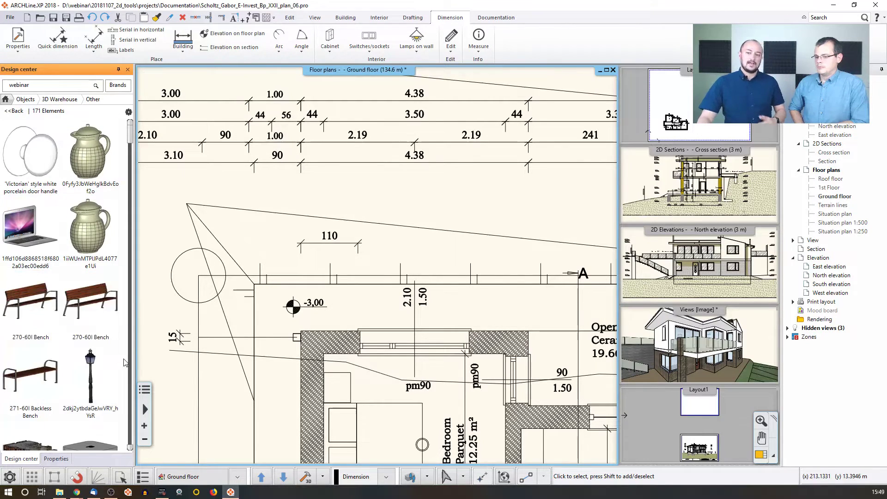
# Examine the laptop object's commands and its details in the Other category of the 3D Warehouse group
pyautogui.moveTo(118, 350)
pyautogui.moveTo(24, 257)
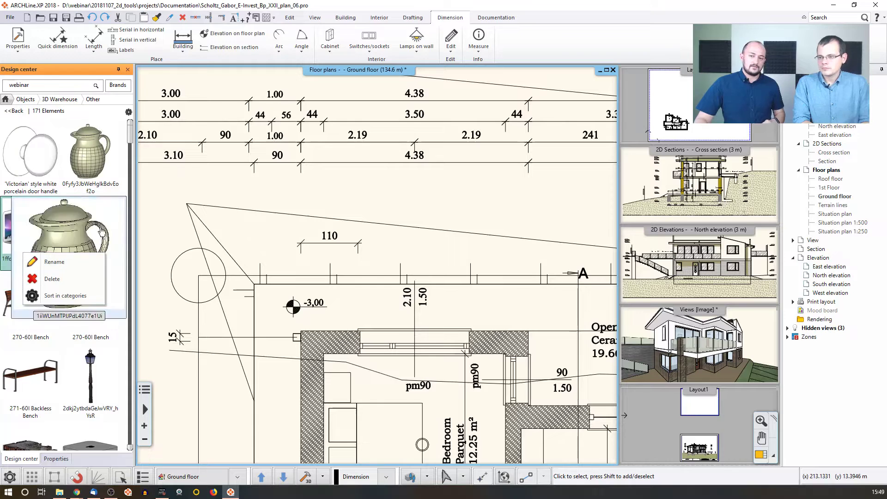
pyautogui.click(221, 175)
pyautogui.click(54, 234)
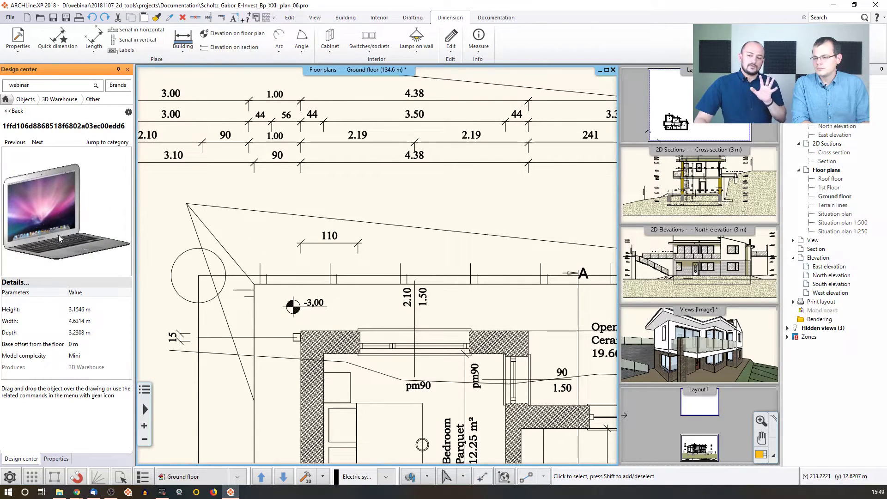
pyautogui.click(14, 111)
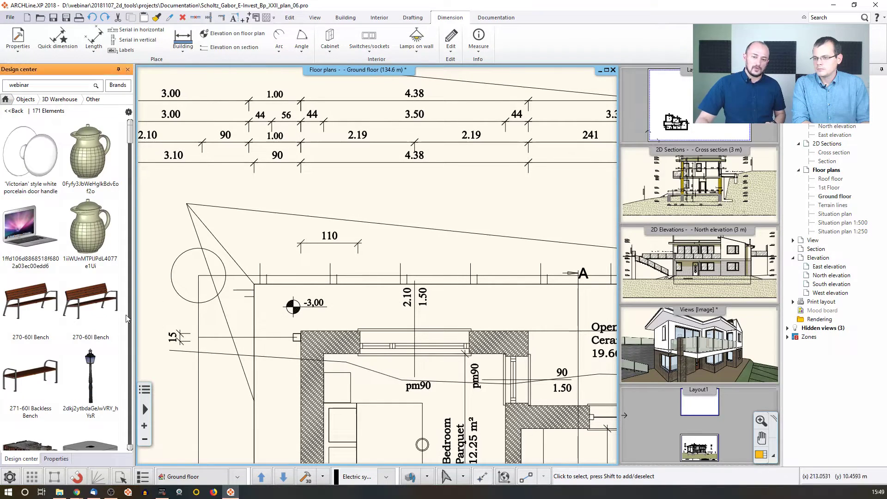
# Select the laptop and "apples and pears" objects in the Other category and examine the commands available for them, such as Export
pyautogui.moveTo(111, 314)
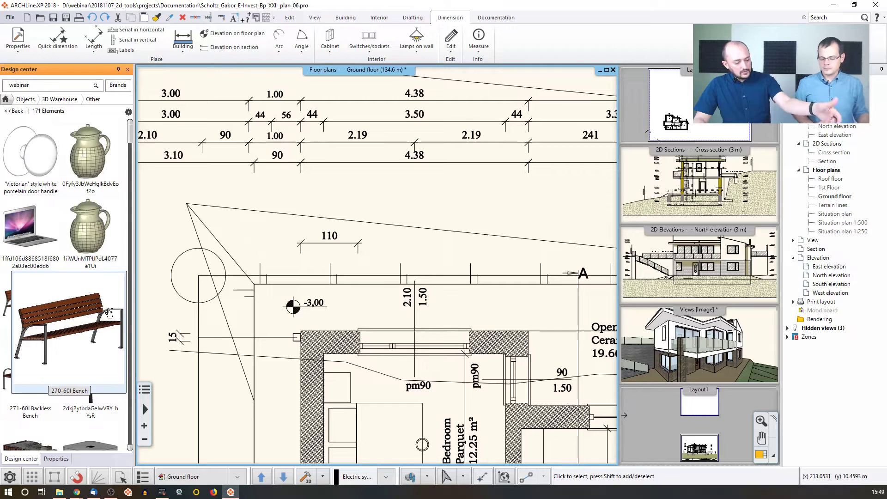
pyautogui.click(31, 234)
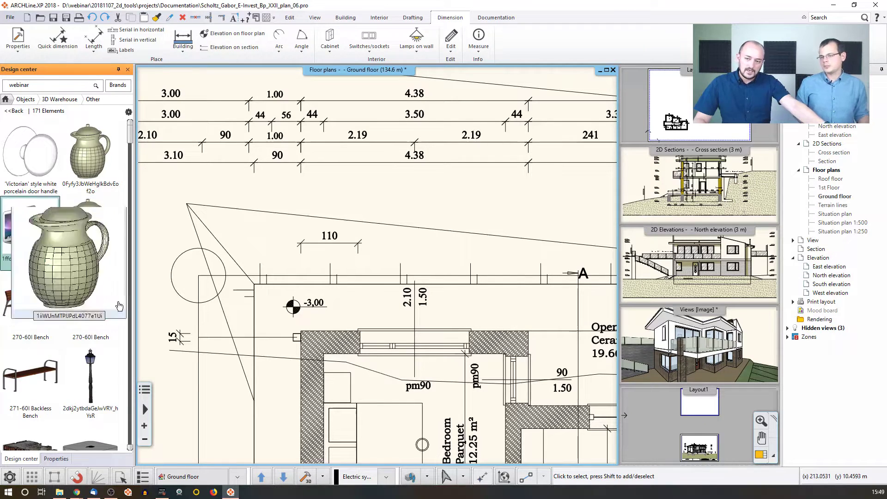
pyautogui.scroll(-5, 93, 327)
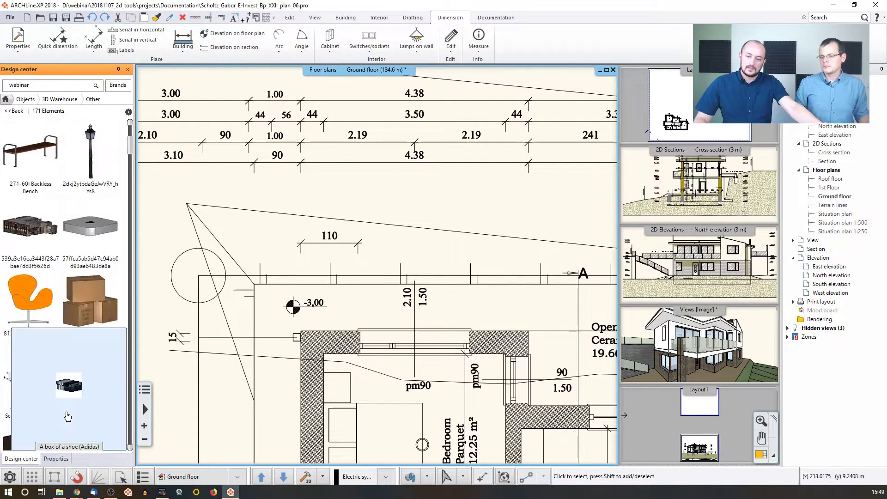
pyautogui.click(40, 323)
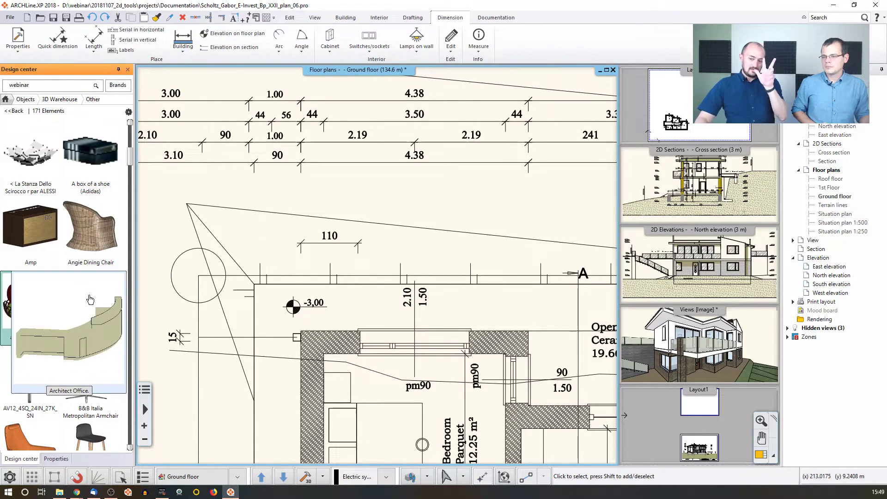
pyautogui.click(129, 114)
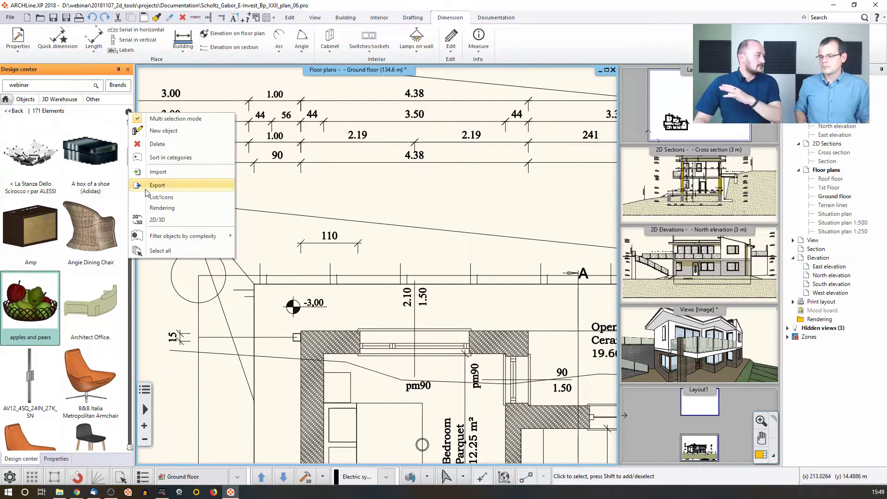
pyautogui.click(284, 188)
# Return to the object category list and examine the Export command of the 3D Warehouse Other category
pyautogui.click(14, 112)
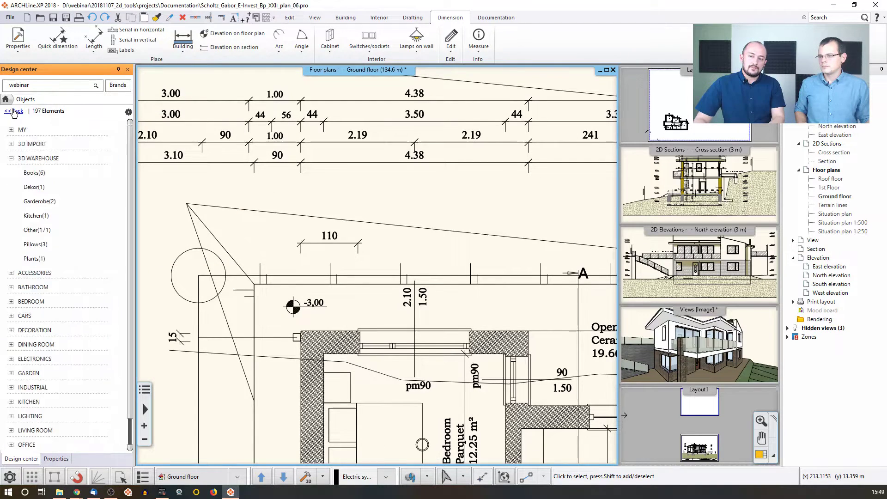
pyautogui.rightClick(38, 235)
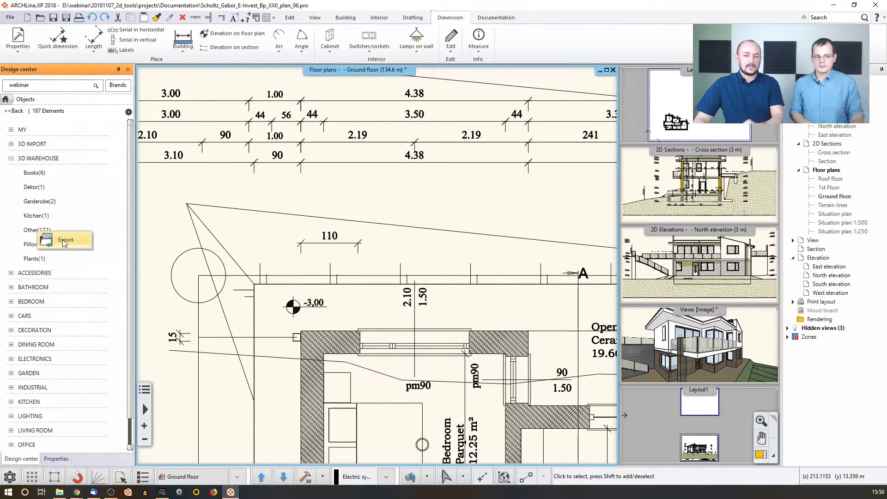
pyautogui.click(157, 173)
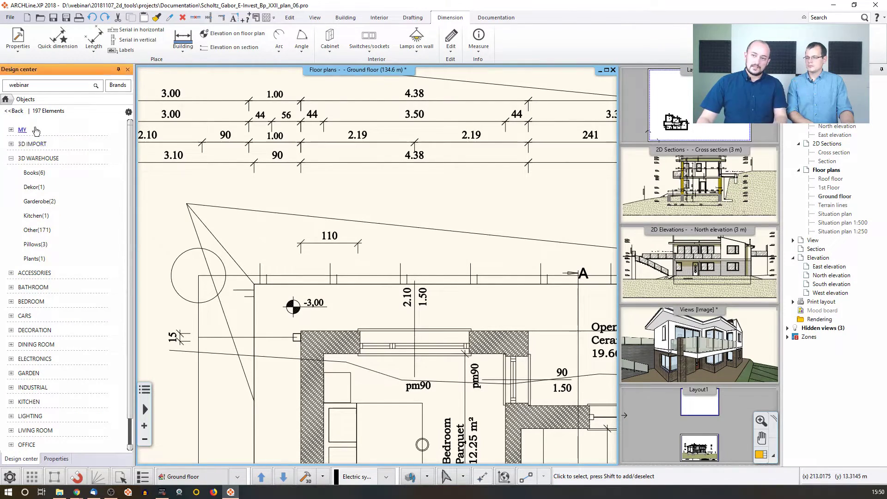
# Start importing an object library and browse to the Documentation folder in the projects folder of 20181107_2d_tools
pyautogui.click(129, 113)
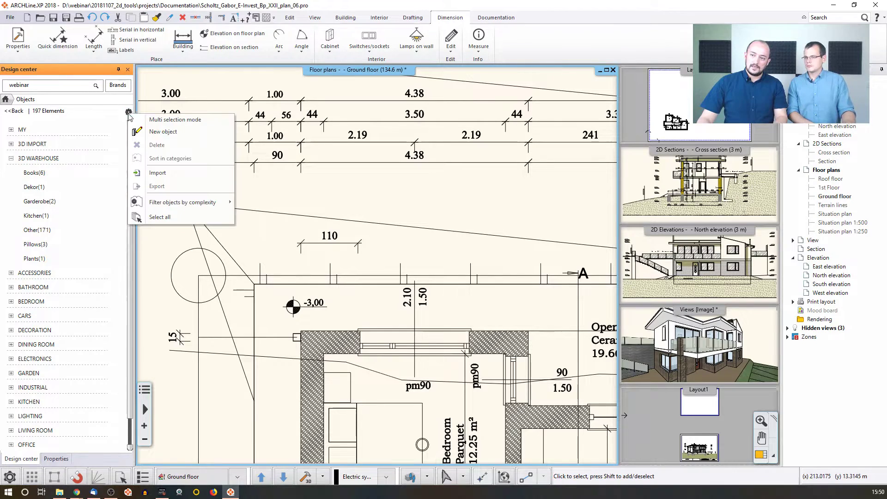
pyautogui.click(157, 173)
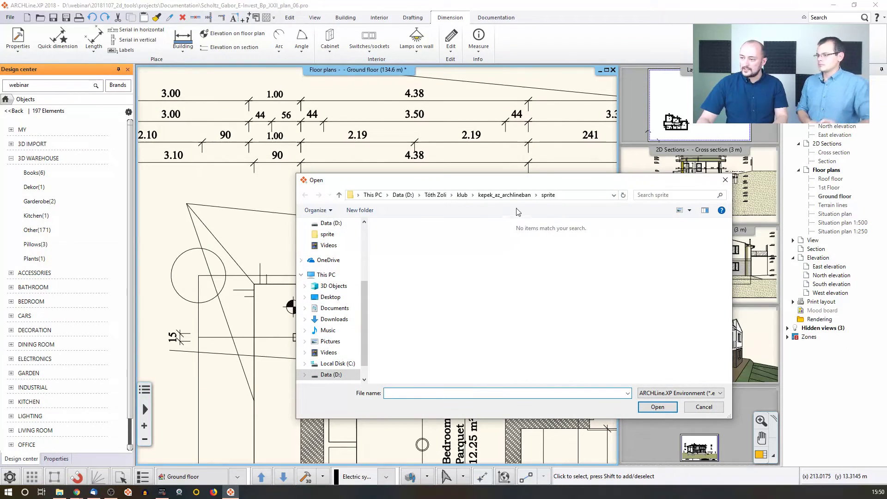
pyautogui.click(446, 194)
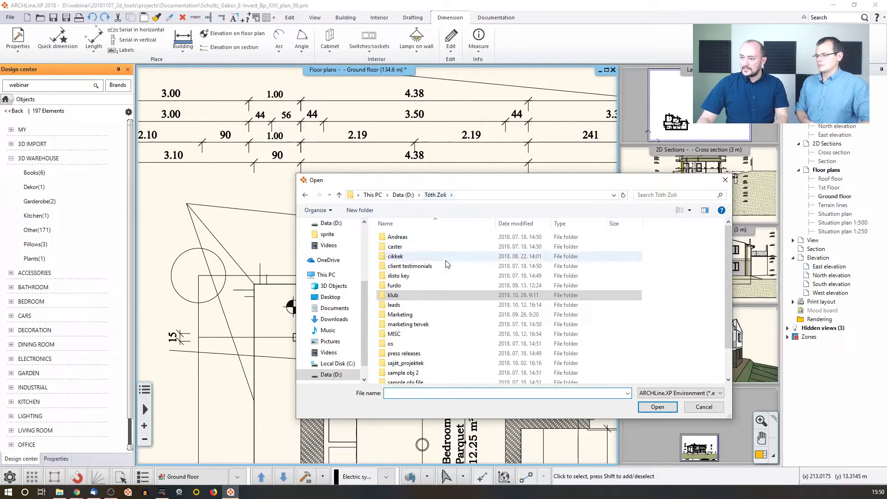
pyautogui.doubleClick(415, 298)
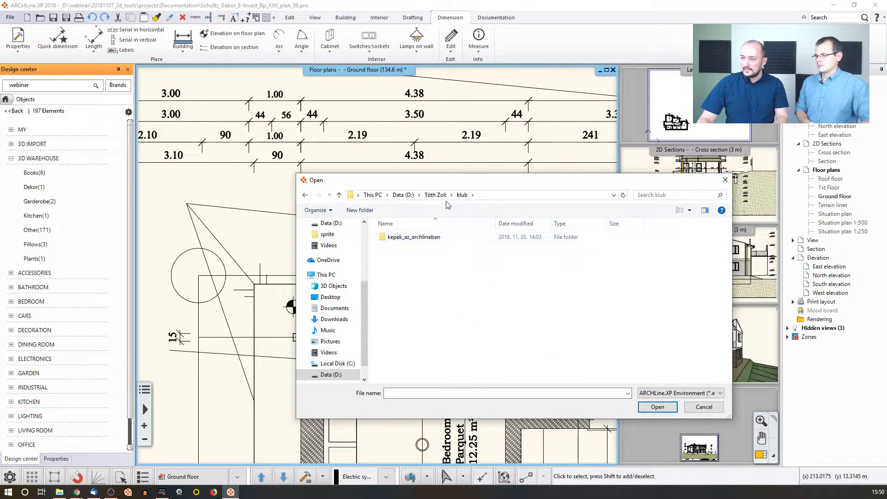
pyautogui.click(402, 194)
pyautogui.doubleClick(397, 353)
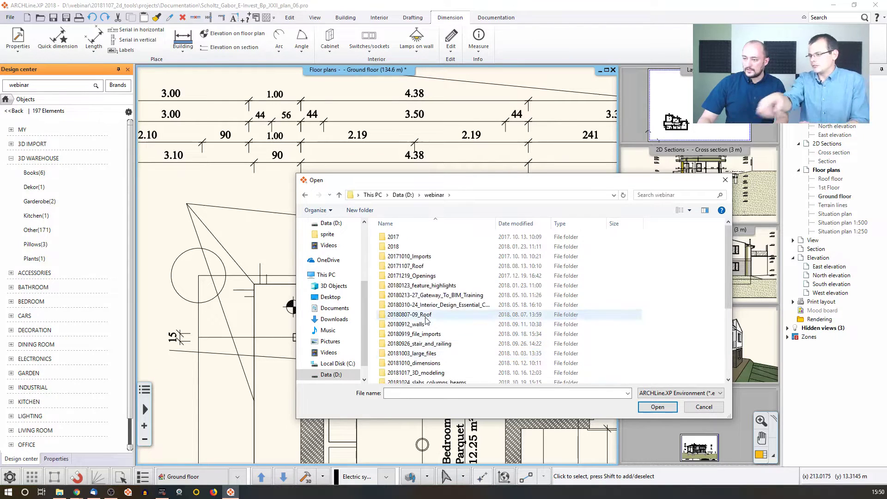
pyautogui.scroll(-3, 428, 354)
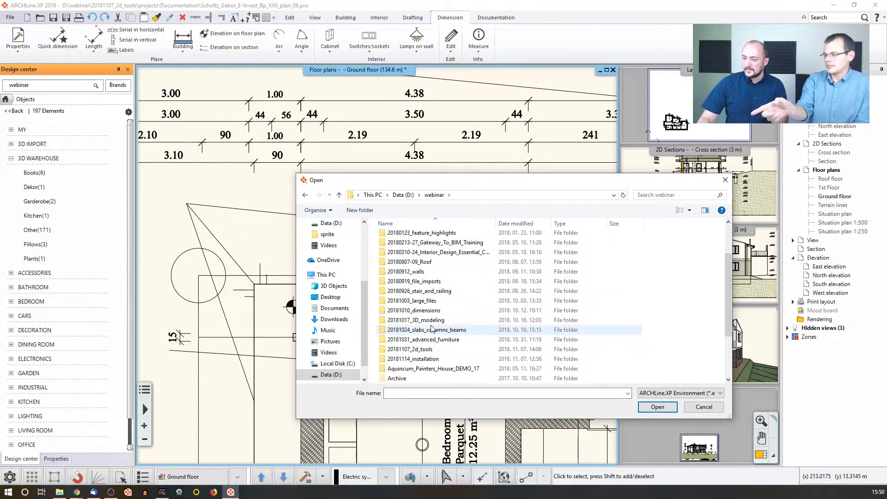
pyautogui.doubleClick(428, 349)
pyautogui.doubleClick(405, 257)
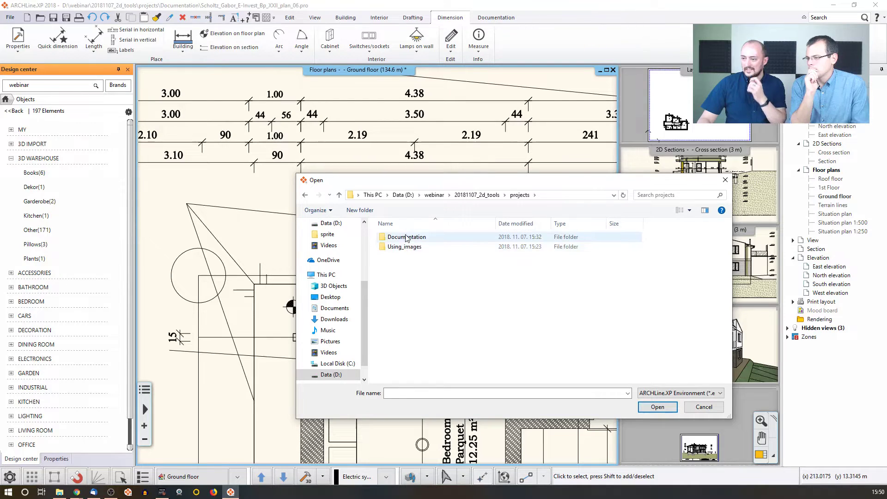
pyautogui.doubleClick(407, 237)
# Import Pillows.environment into the object library, agreeing to overwrite the existing pillow objects
pyautogui.click(408, 247)
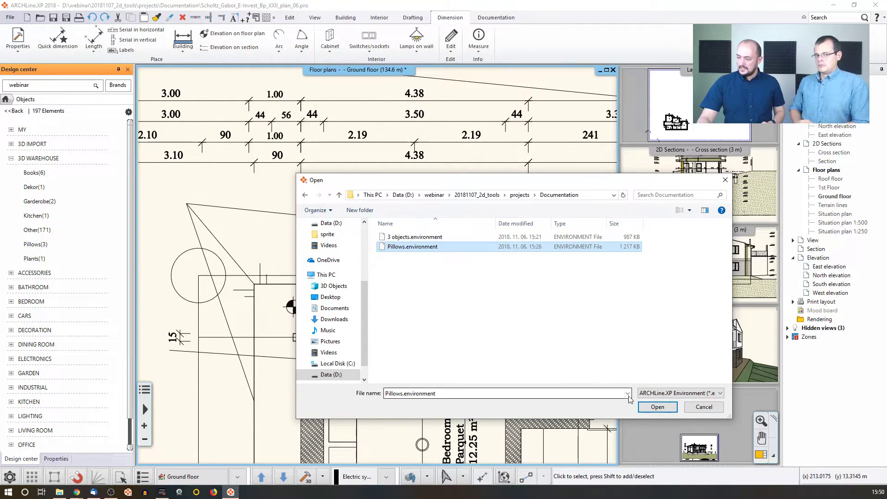
pyautogui.click(647, 409)
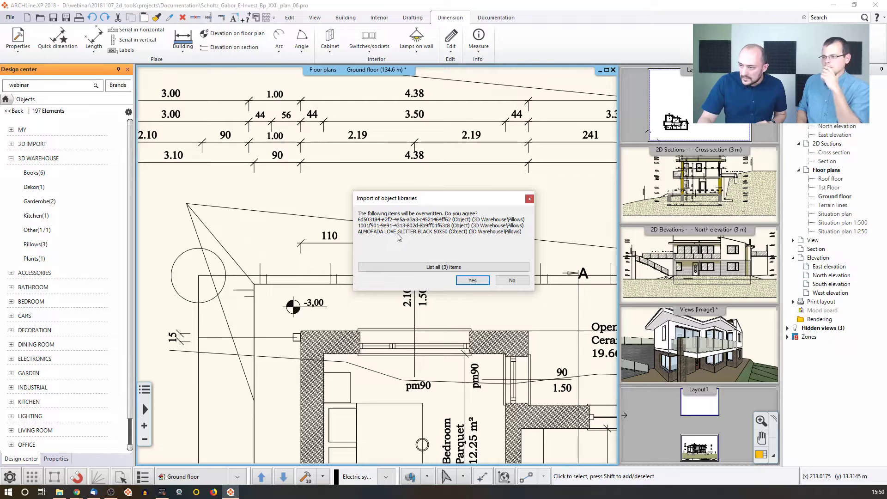
pyautogui.click(472, 280)
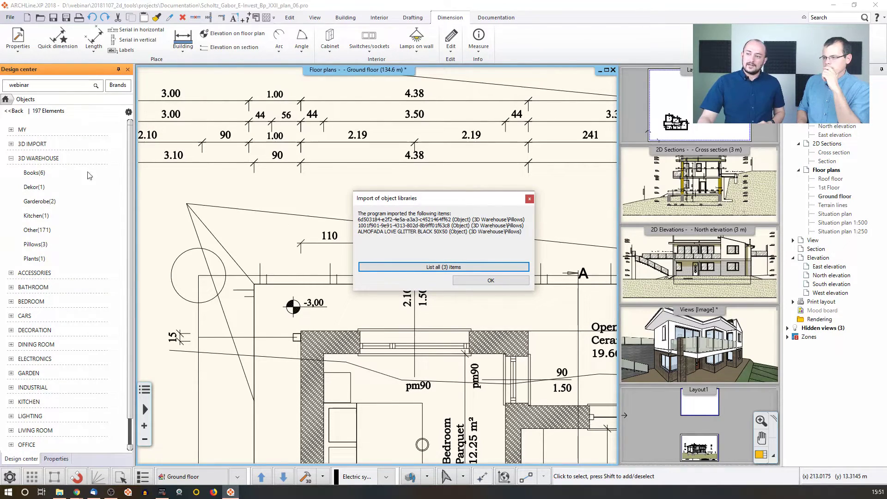
pyautogui.click(491, 281)
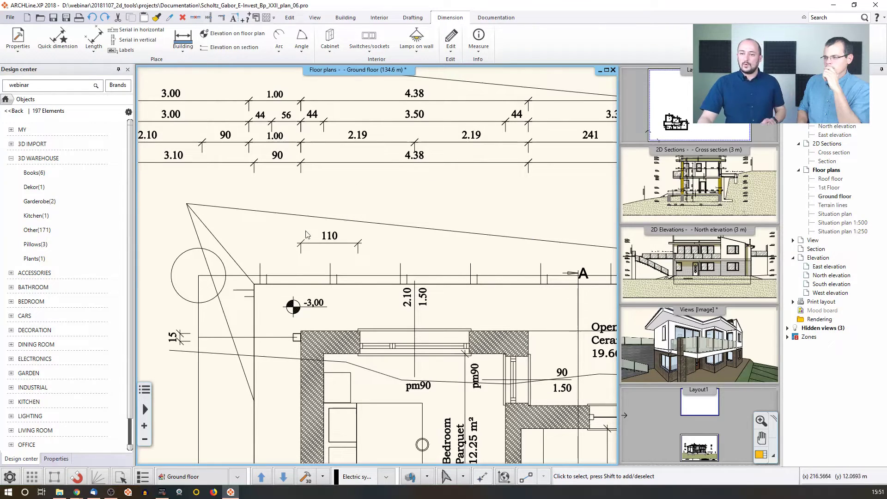
# Search the Design center for "glitter", open the ALMOFADA LOVE GLITTER BLACK 50X50 pillow and go to its category
pyautogui.click(8, 100)
pyautogui.click(9, 85)
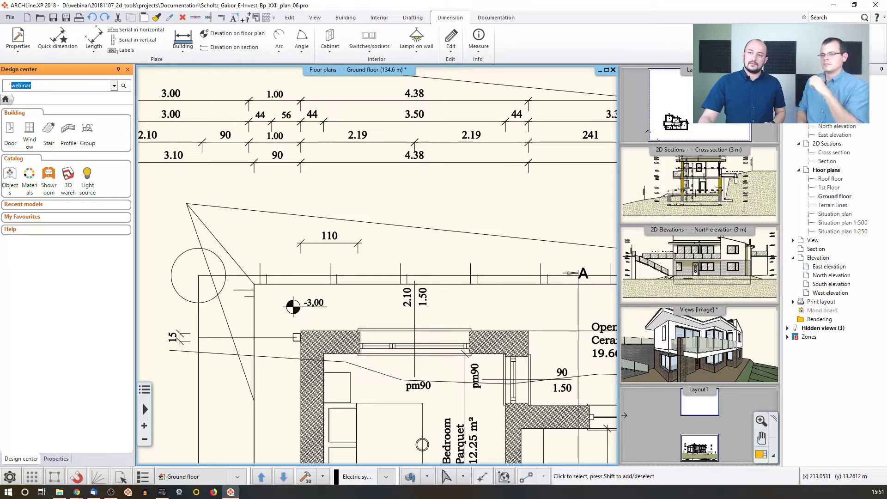
pyautogui.write('glitter')
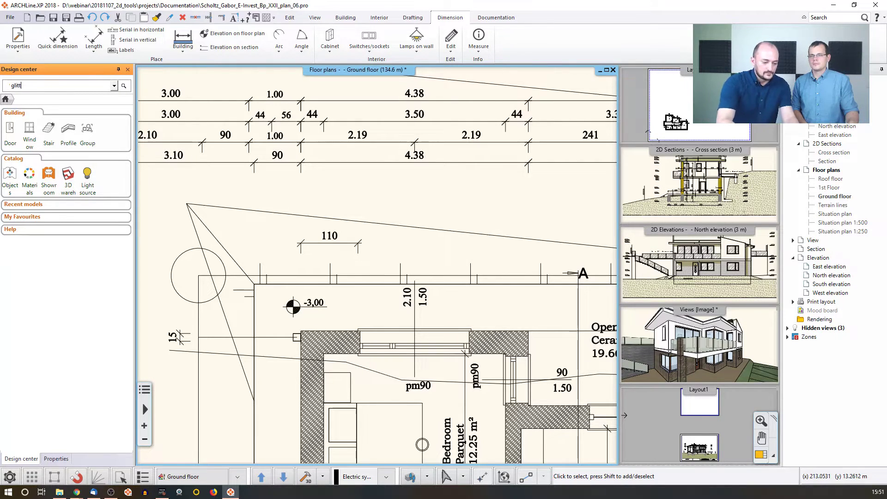
pyautogui.press('Return')
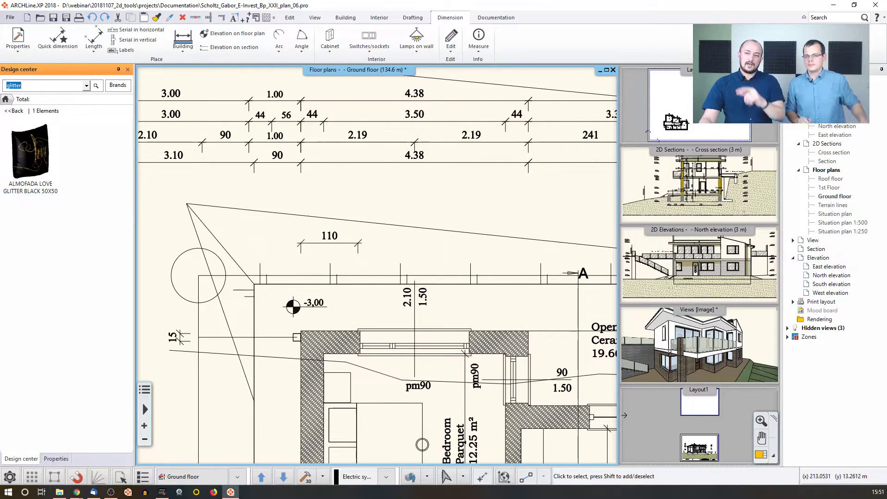
pyautogui.click(30, 150)
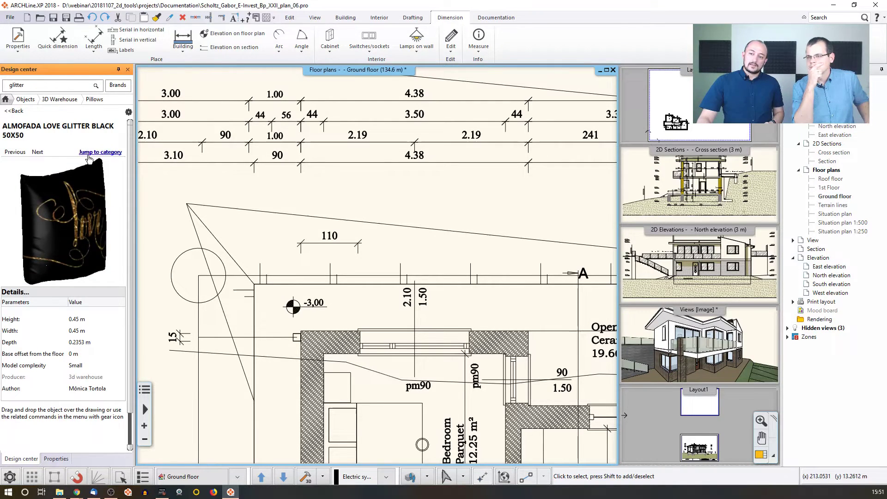
pyautogui.click(112, 152)
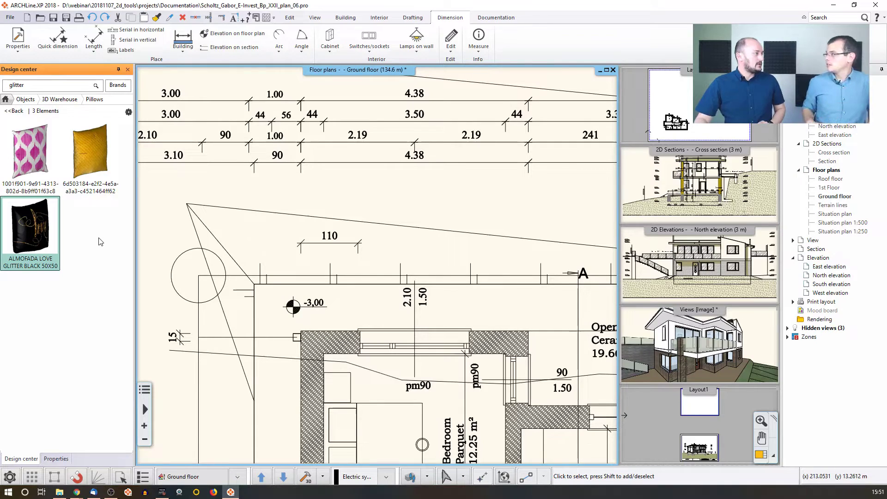
# Return to the object category list, collapse the 3D Warehouse group and show the whole ground floor plan
pyautogui.click(14, 112)
pyautogui.doubleClick(38, 158)
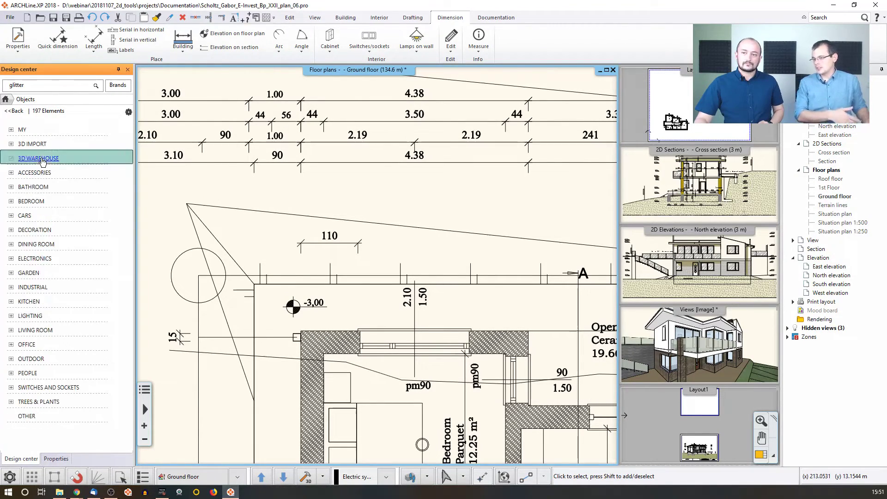
pyautogui.scroll(-3, 257, 217)
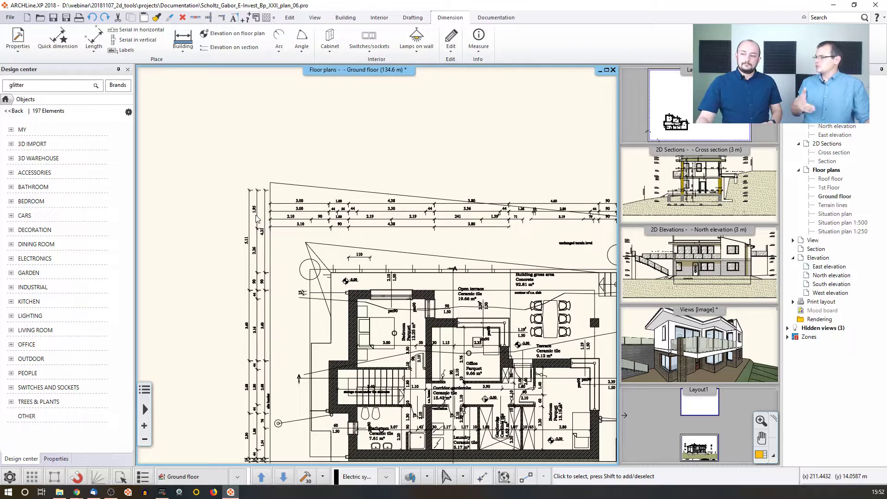
pyautogui.scroll(-3, 301, 257)
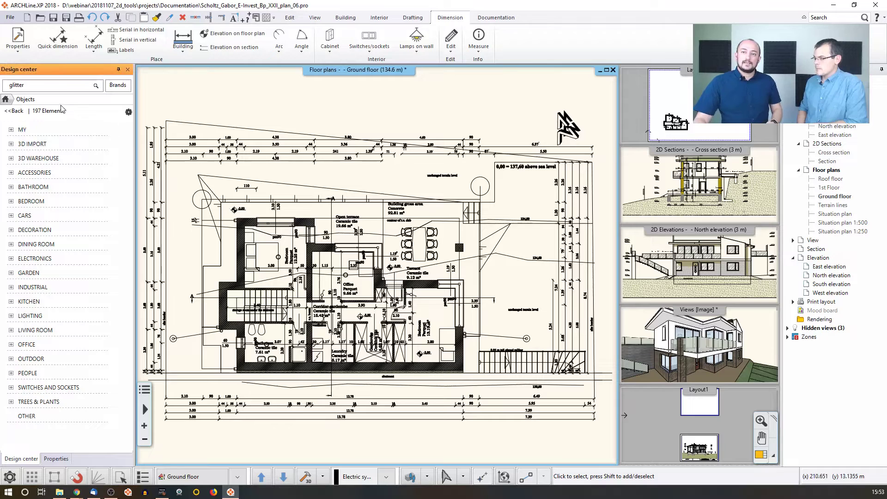
# Start opening a project, browse to the png folder inside Using_images and select solar_shade.pro
pyautogui.click(10, 17)
pyautogui.click(40, 53)
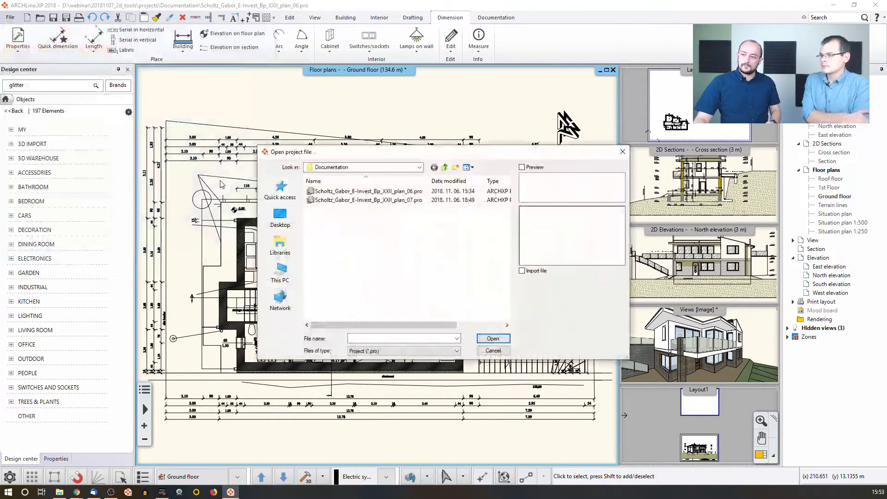
pyautogui.click(445, 167)
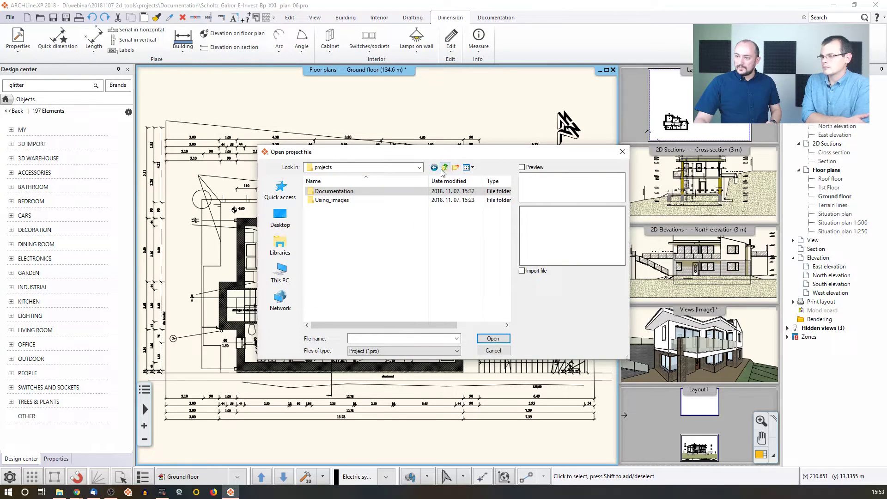
pyautogui.click(349, 203)
pyautogui.doubleClick(349, 203)
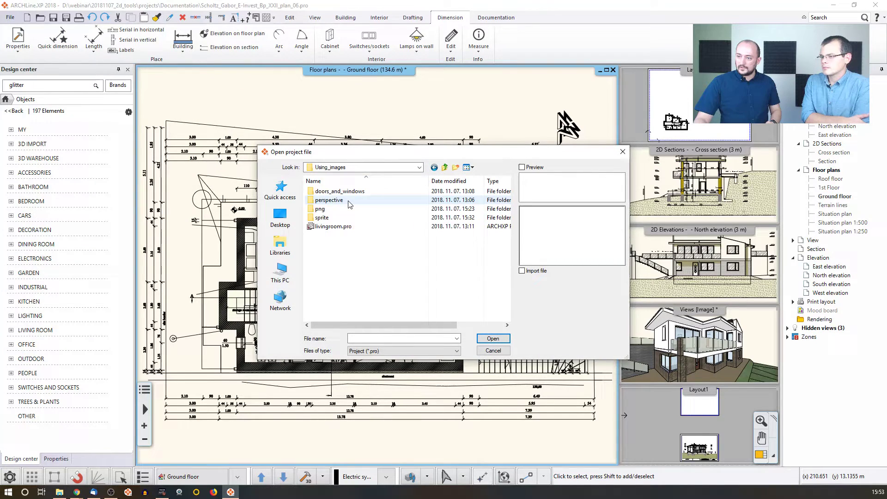
pyautogui.doubleClick(338, 208)
pyautogui.click(337, 210)
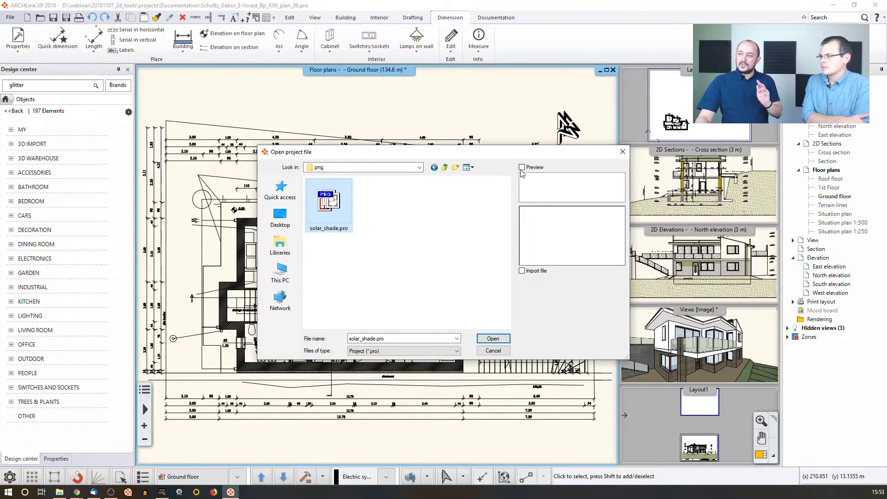
# Turn on the file preview and compare the previews of the 3D view and the Document15.asc floor plan in solar_shade.pro
pyautogui.click(535, 169)
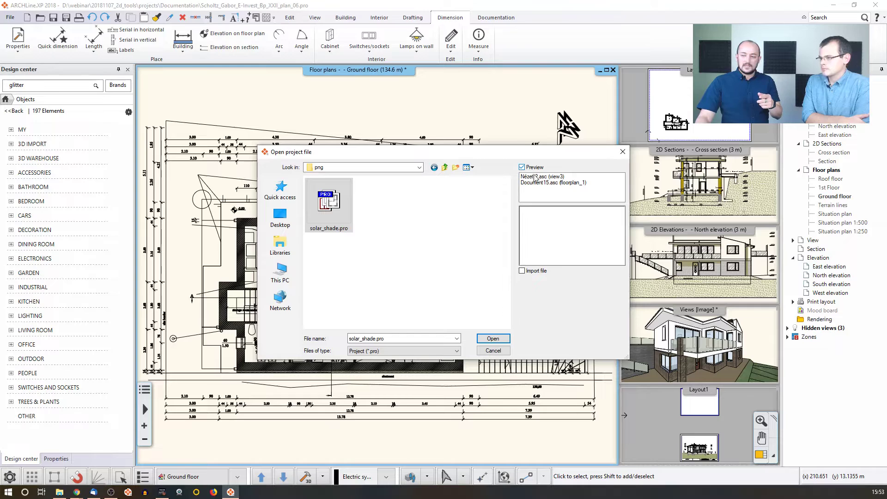
pyautogui.click(543, 177)
pyautogui.click(543, 182)
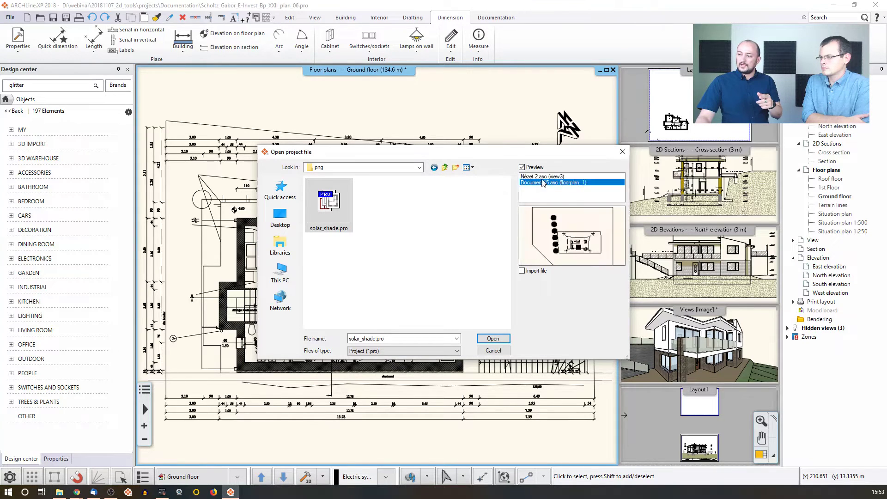
pyautogui.click(541, 177)
pyautogui.click(542, 183)
pyautogui.click(542, 177)
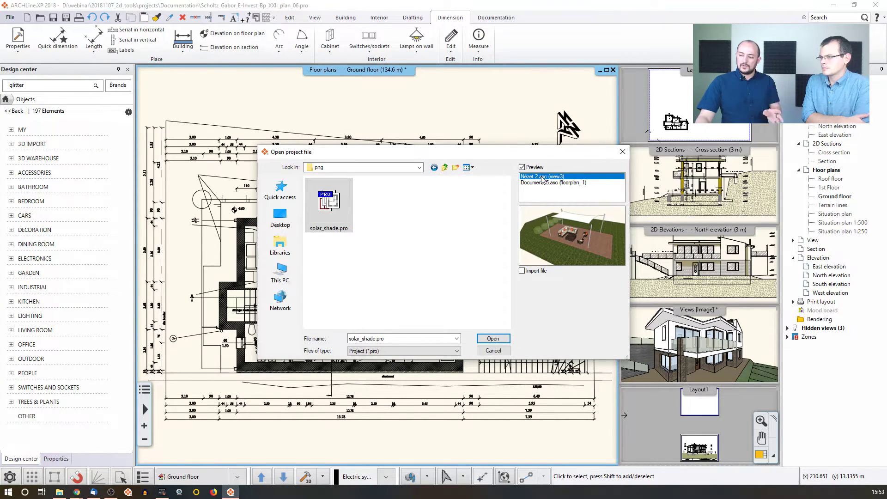
# Compare both previews again and import solar_shade.pro into the current project with the Document15.asc floor plan selected
pyautogui.click(547, 183)
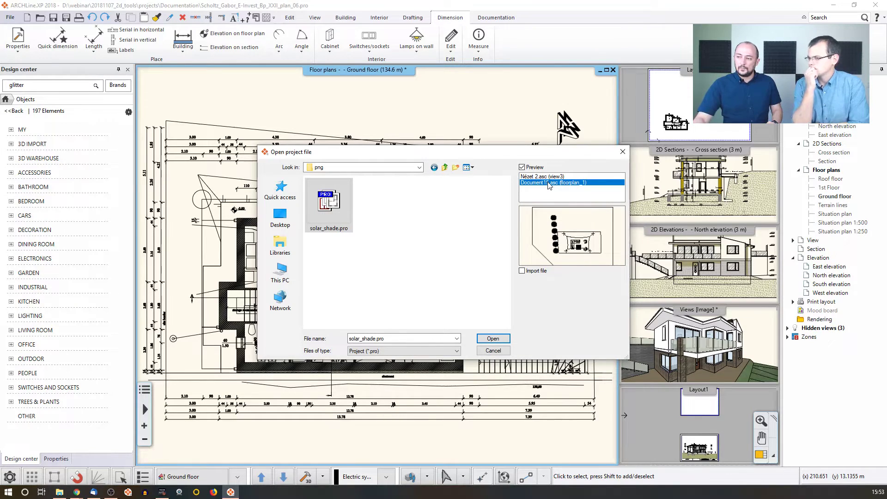
pyautogui.click(540, 178)
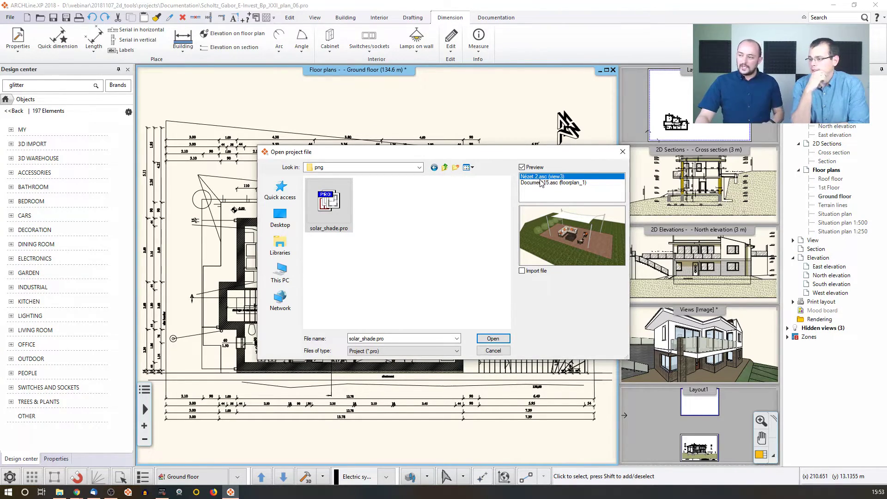
pyautogui.click(543, 183)
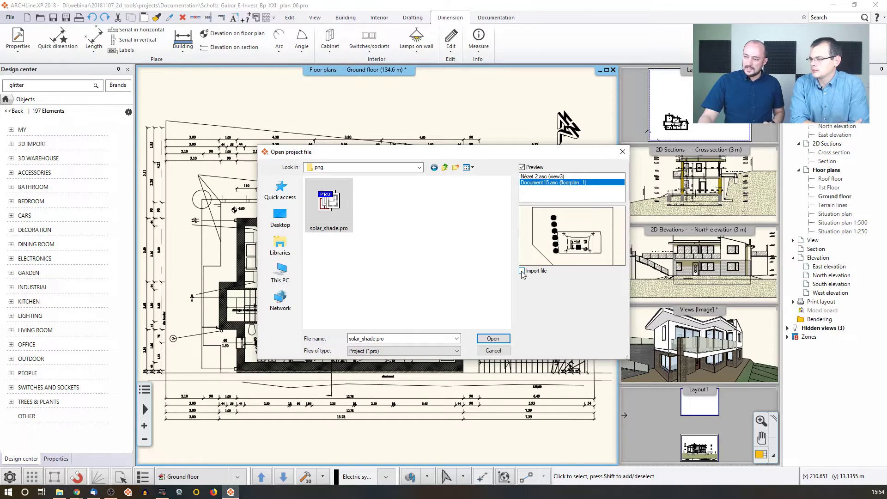
pyautogui.click(493, 338)
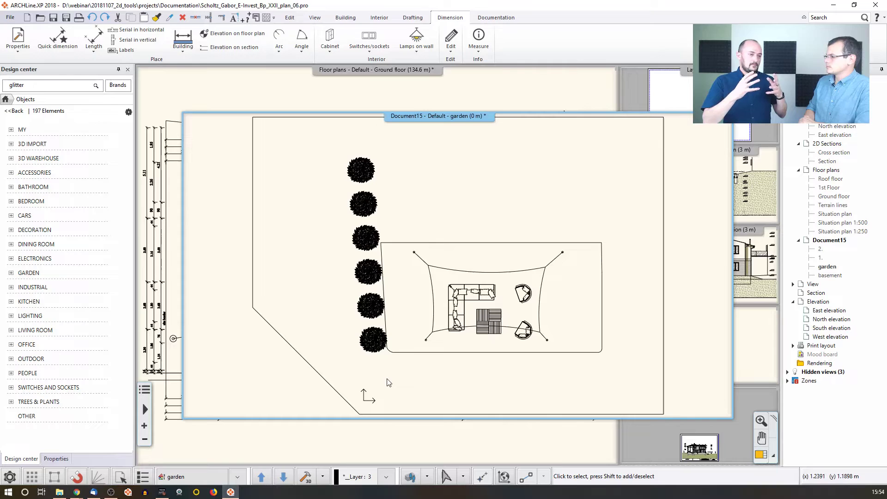
# Show the imported garden as an axonometric view in the 3D window and inspect the furniture under the shade closely
pyautogui.click(745, 380)
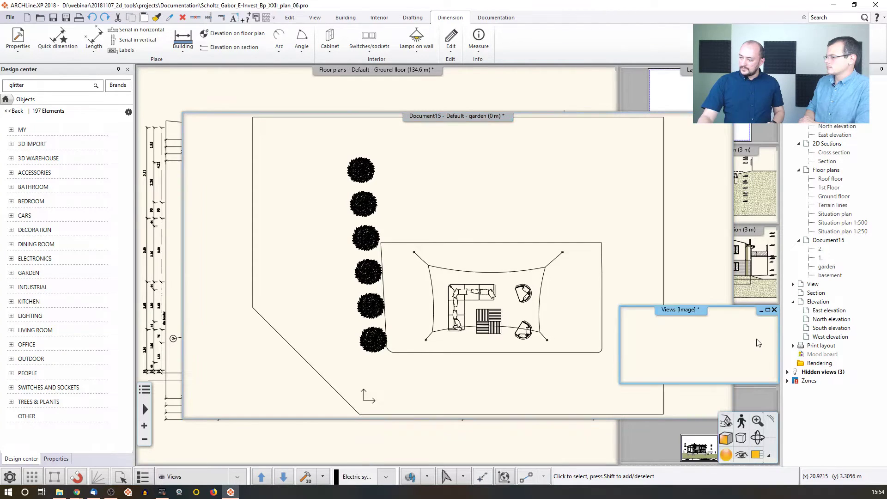
pyautogui.click(726, 421)
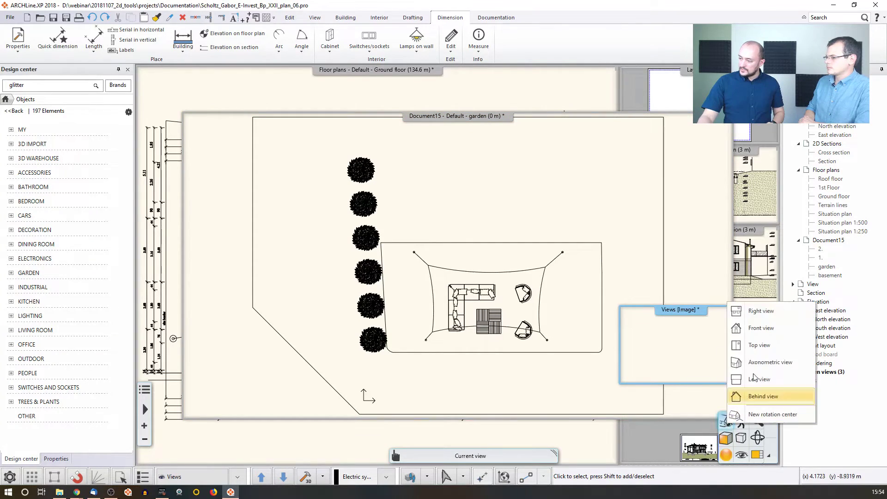
pyautogui.click(768, 362)
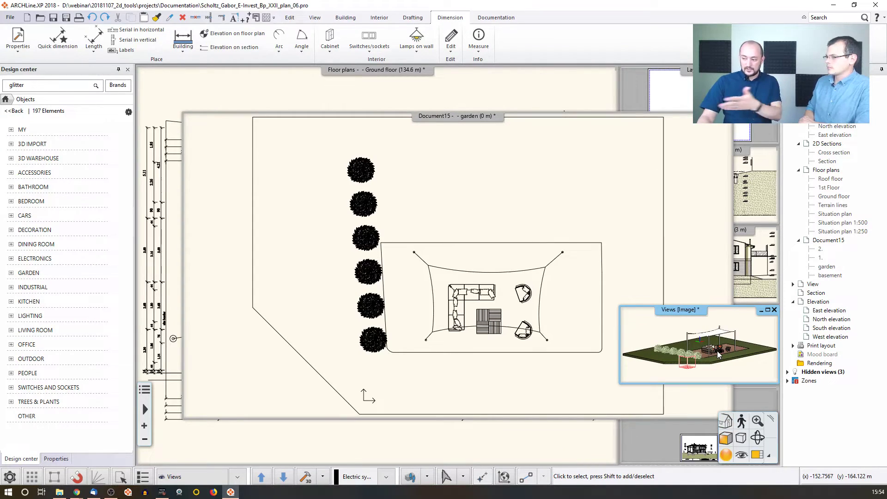
pyautogui.scroll(5, 719, 354)
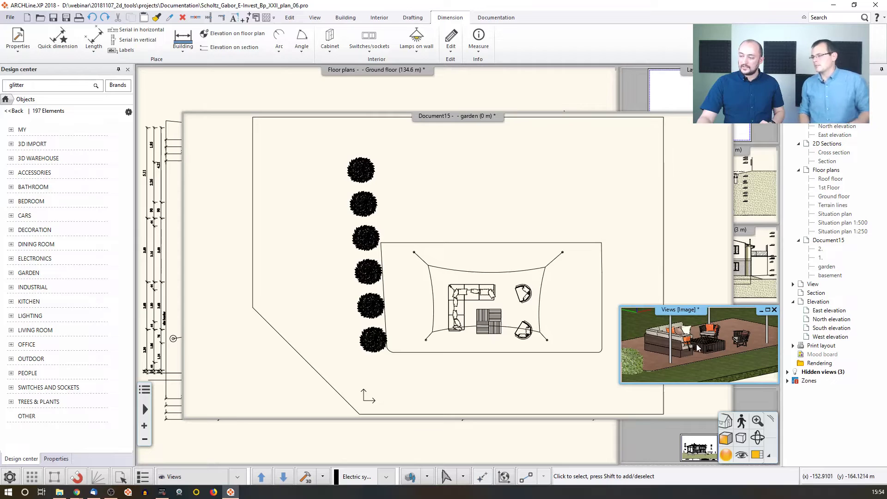
# Switch between the garden plan and the Ground floor plan, and check the shade sail's properties in the garden plan
pyautogui.click(412, 209)
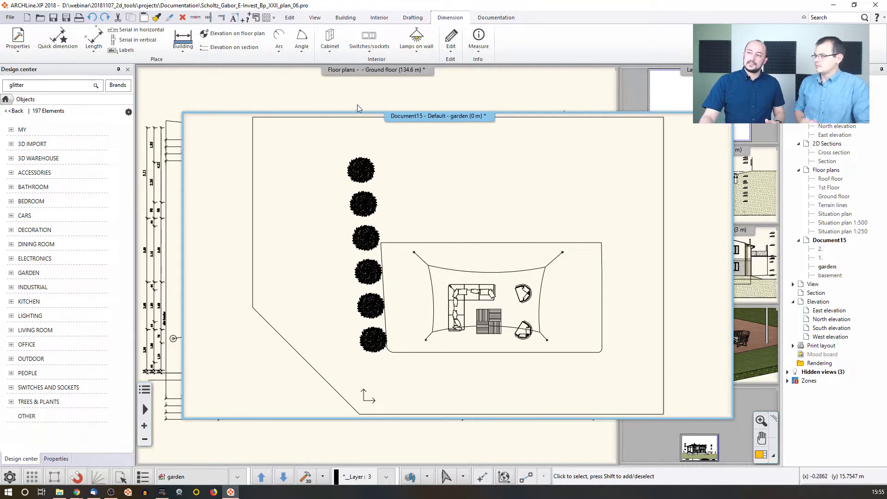
pyautogui.click(291, 95)
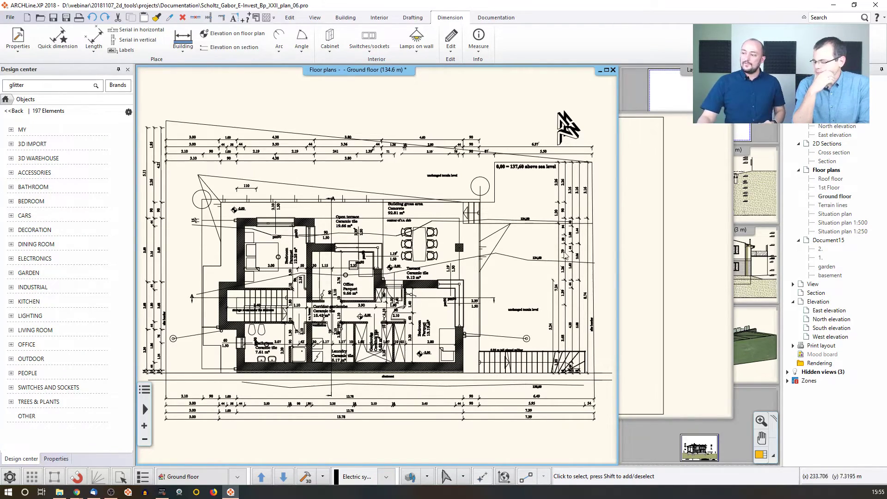
pyautogui.click(636, 250)
pyautogui.click(469, 299)
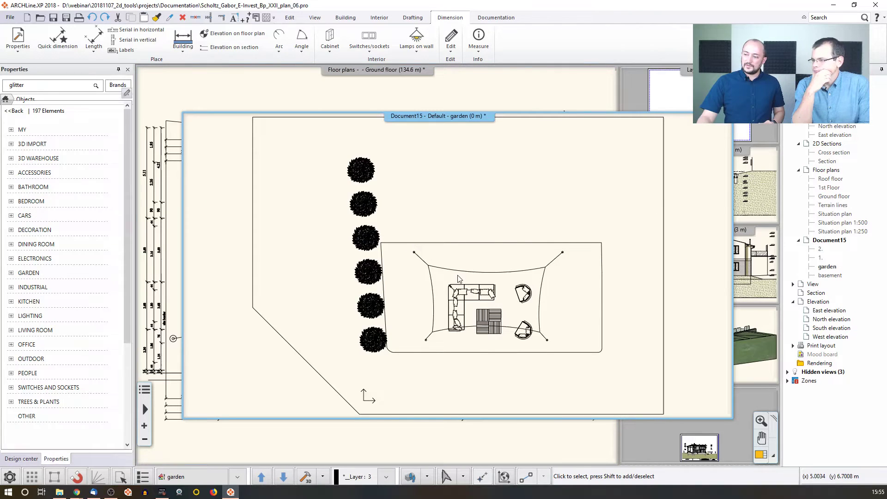
pyautogui.click(479, 313)
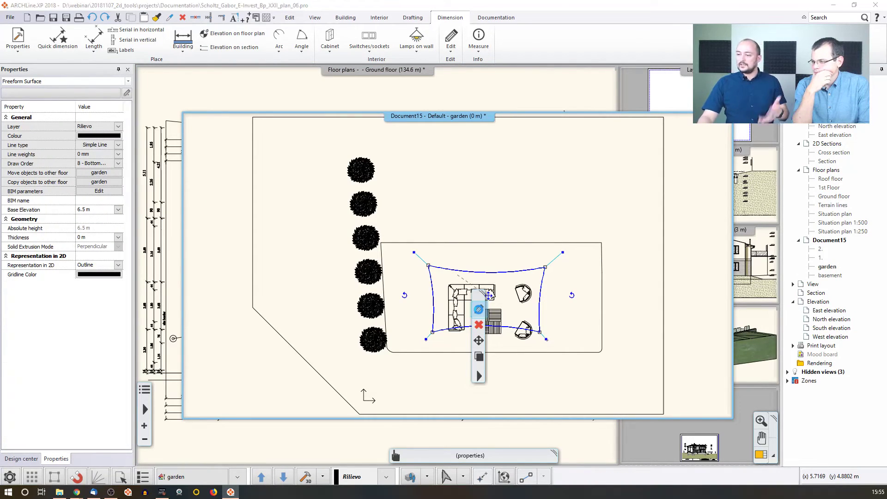
pyautogui.click(545, 372)
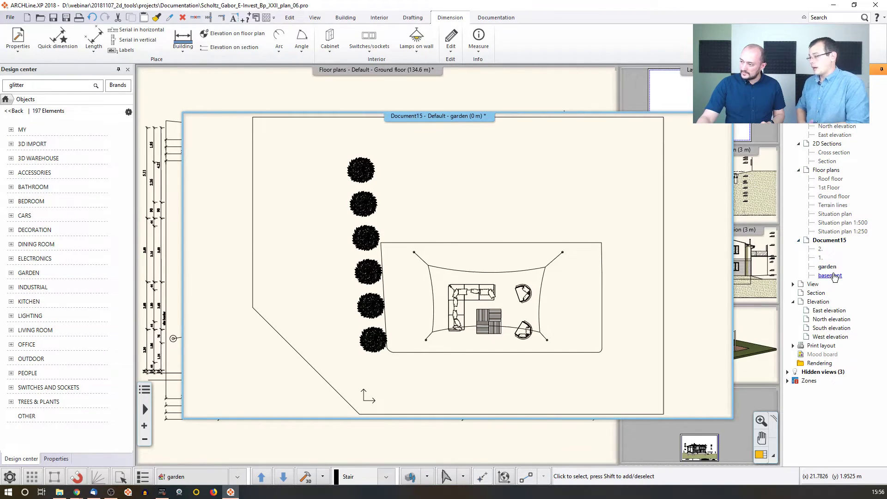
# Return to the Document15 garden plan and close its window, agreeing to save it
pyautogui.click(539, 99)
pyautogui.click(666, 157)
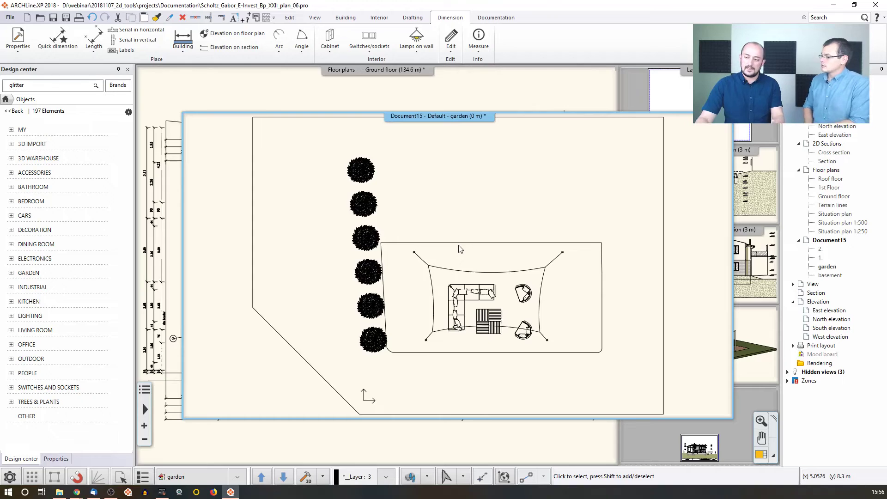
pyautogui.click(726, 118)
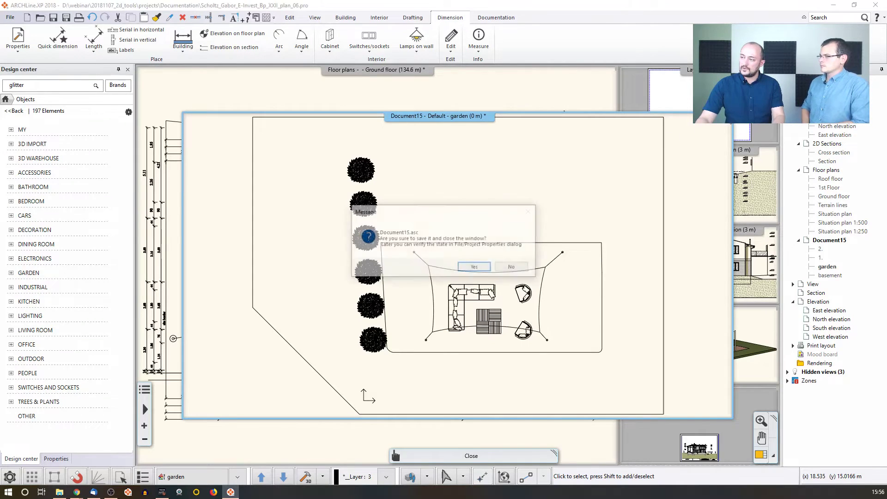
pyautogui.click(475, 268)
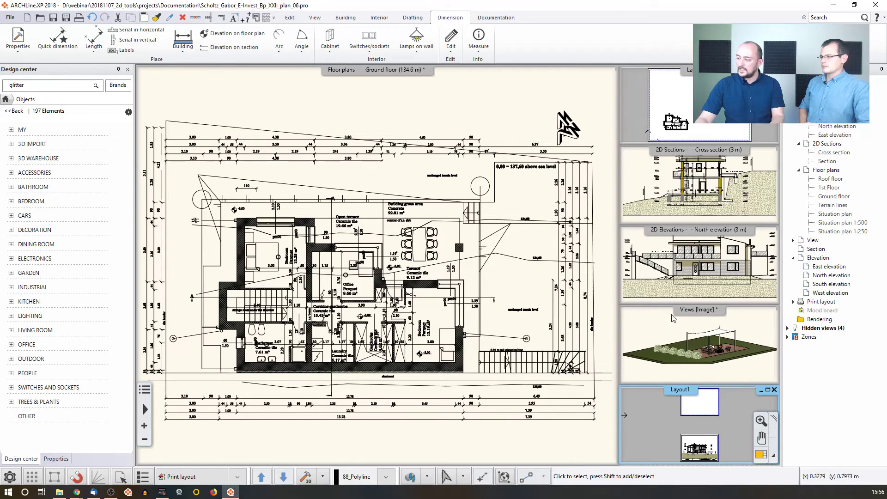
# Expand the hidden views and delete the Document15 floor plan from them
pyautogui.click(789, 329)
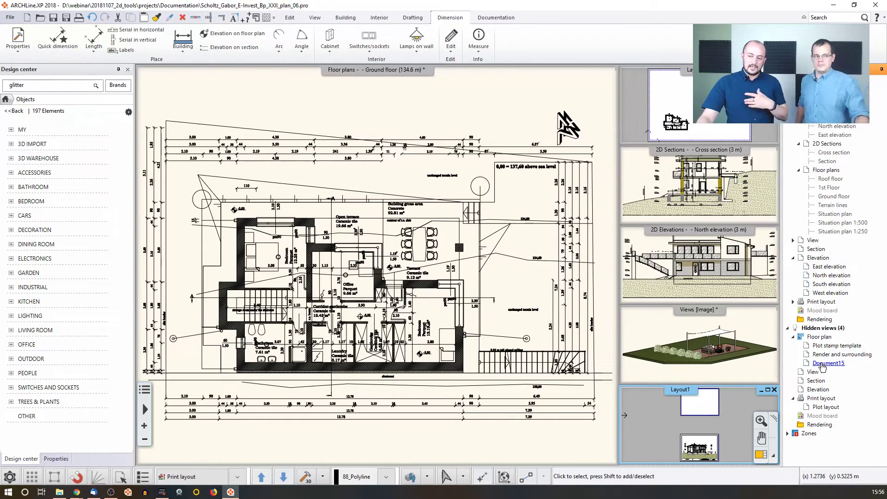
pyautogui.rightClick(823, 367)
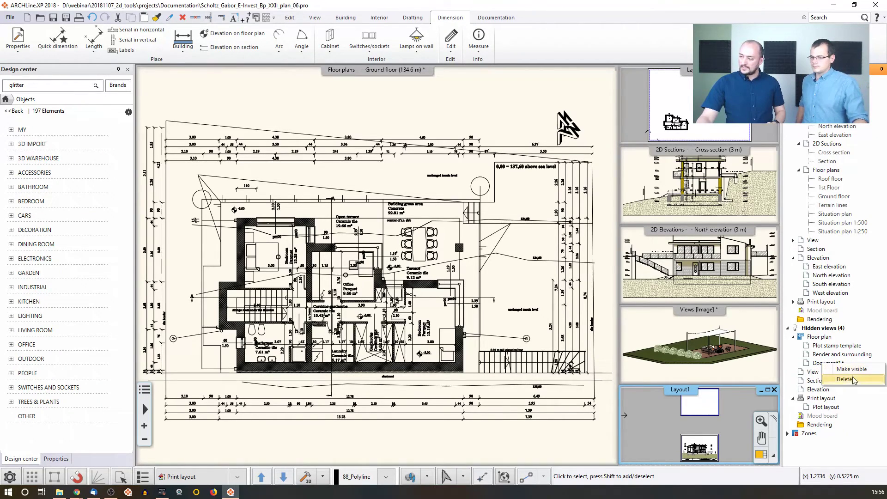